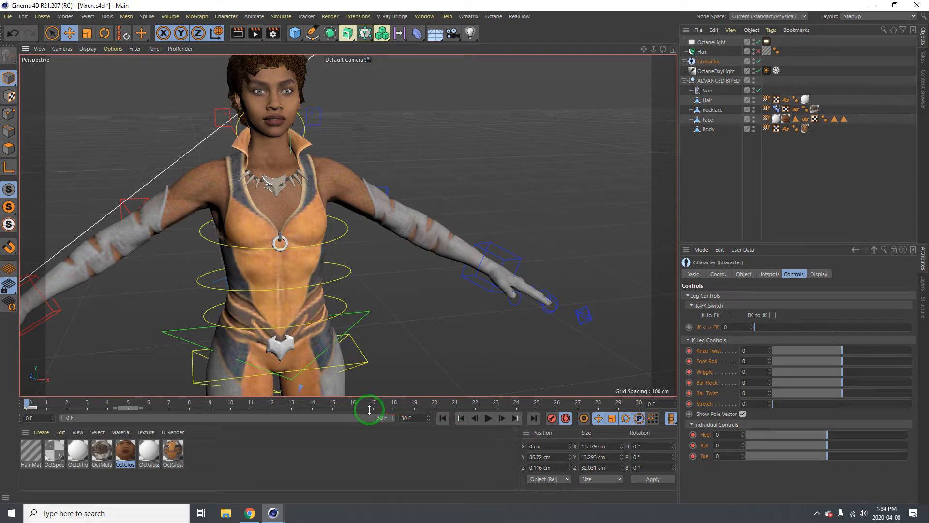
Preview the character's head and upper body from the front in the Octane Live Viewer.
{"action": "mouse_move", "coordinate": [282, 198]}
{"action": "middle_mouse_down", "text": "alt"}
{"action": "mouse_move", "coordinate": [313, 205]}
{"action": "mouse_move", "coordinate": [304, 230]}
{"action": "middle_mouse_up", "text": "alt"}
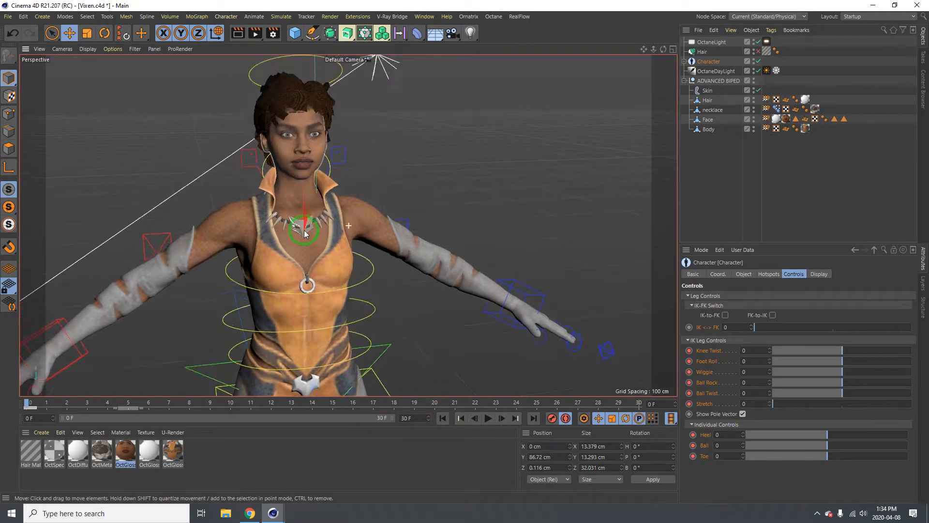
{"action": "left_click_drag", "start_coordinate": [304, 230], "coordinate": [247, 222], "text": "alt"}
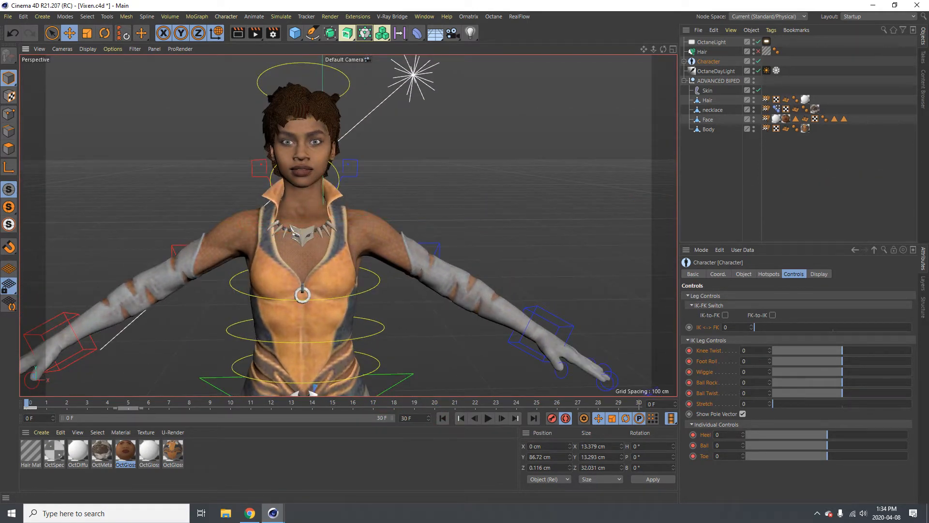
{"action": "left_click_drag", "start_coordinate": [928, 114], "coordinate": [477, 69]}
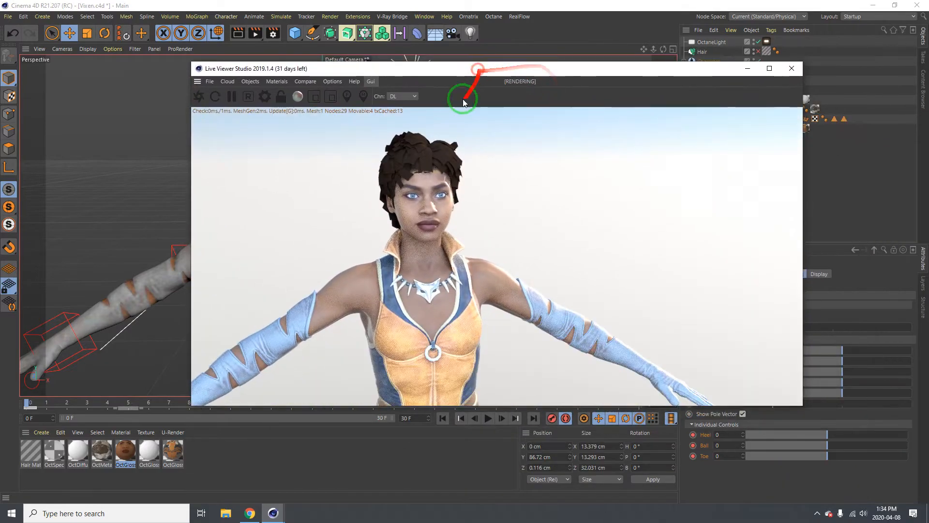
{"action": "left_click_drag", "start_coordinate": [178, 262], "coordinate": [142, 267], "text": "alt"}
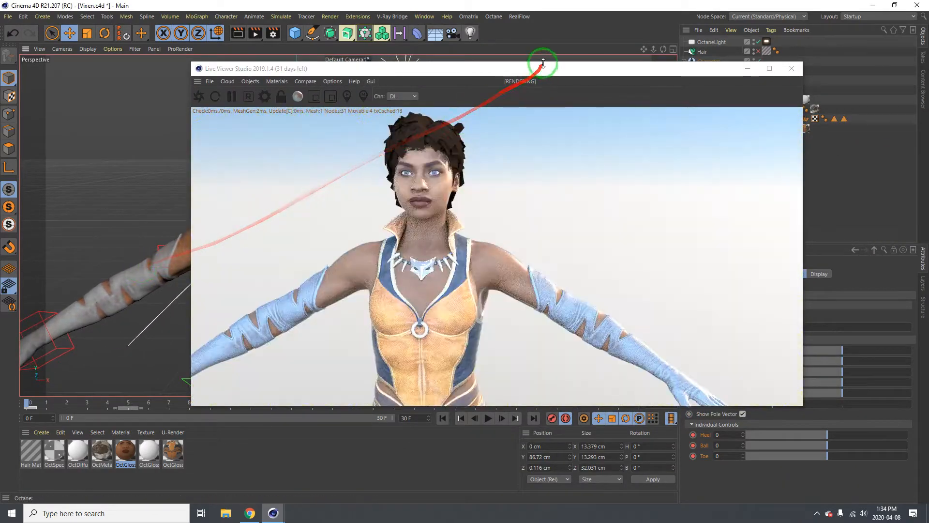
Enable the Hair generator, hide the polygon Hair object from rendering, and restart the live render.
{"action": "left_click_drag", "start_coordinate": [538, 67], "coordinate": [452, 90]}
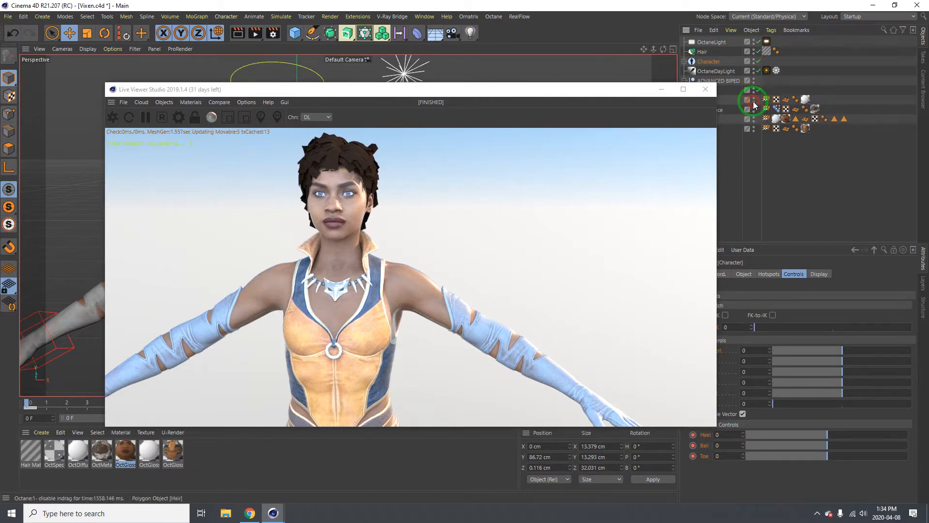
{"action": "left_click", "coordinate": [754, 101]}
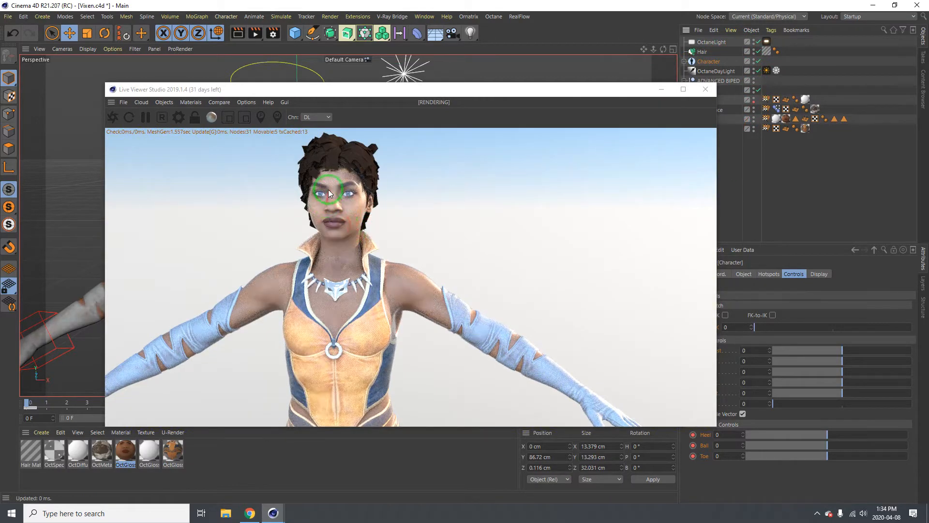
{"action": "left_click_drag", "start_coordinate": [403, 91], "coordinate": [463, 106]}
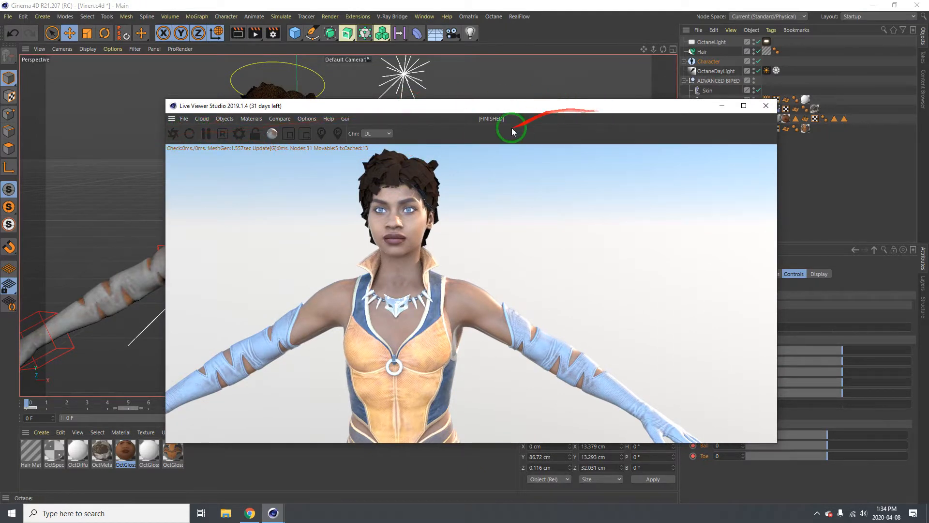
{"action": "left_click_drag", "start_coordinate": [526, 108], "coordinate": [577, 121]}
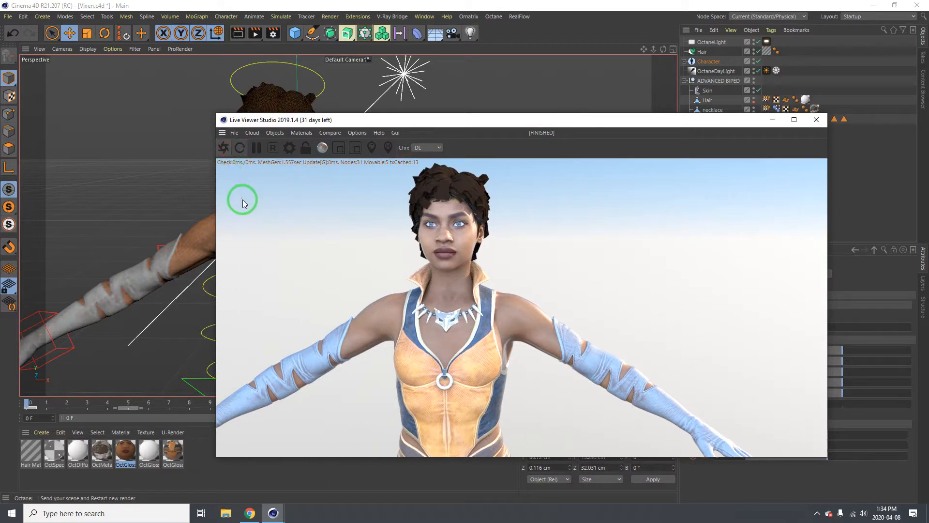
{"action": "left_click_drag", "start_coordinate": [244, 204], "coordinate": [401, 202]}
Inspect the rendered hair and face up close, disable the Hair generator, and clear the Live Viewer from the viewport.
{"action": "right_click_drag", "start_coordinate": [268, 112], "coordinate": [385, 77], "text": "alt"}
{"action": "left_click_drag", "start_coordinate": [334, 95], "coordinate": [298, 96], "text": "alt"}
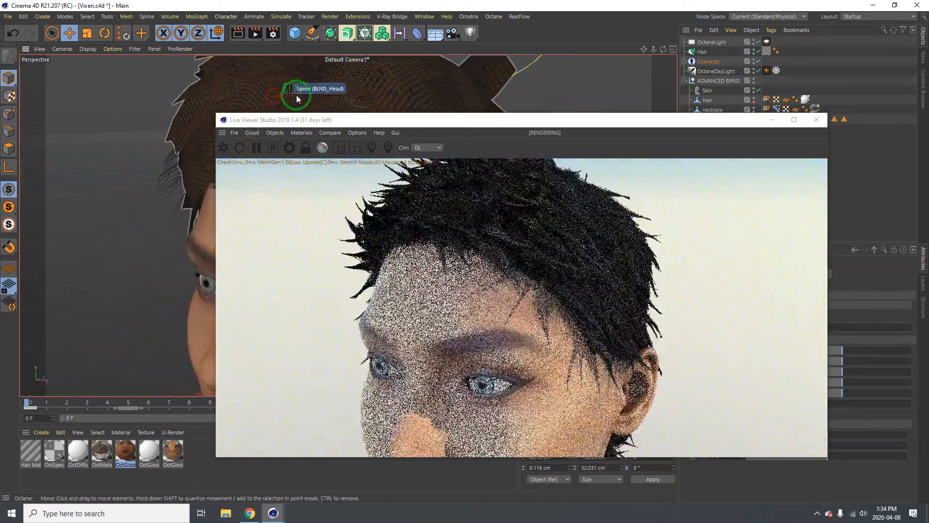
{"action": "right_click_drag", "start_coordinate": [319, 91], "coordinate": [268, 96], "text": "alt"}
{"action": "left_click_drag", "start_coordinate": [315, 99], "coordinate": [476, 124], "text": "alt"}
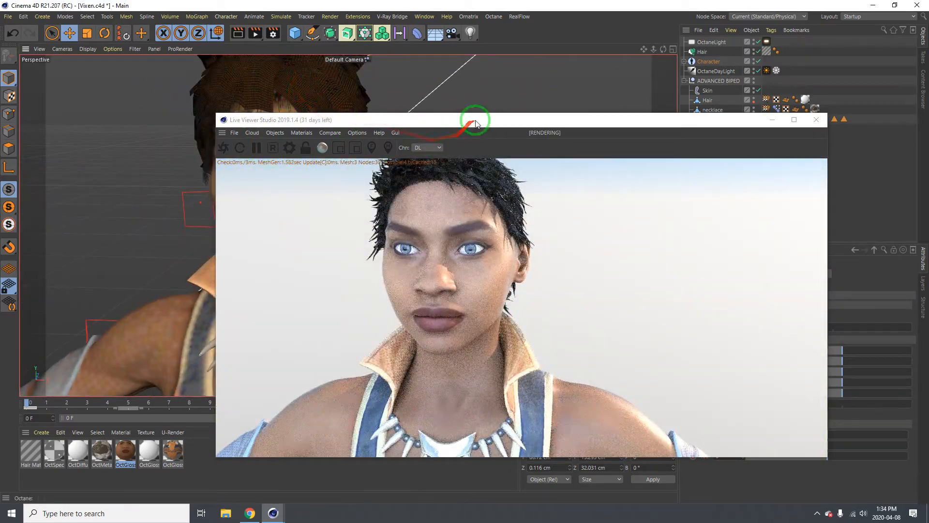
{"action": "left_click", "coordinate": [757, 51]}
{"action": "left_click_drag", "start_coordinate": [535, 119], "coordinate": [928, 125]}
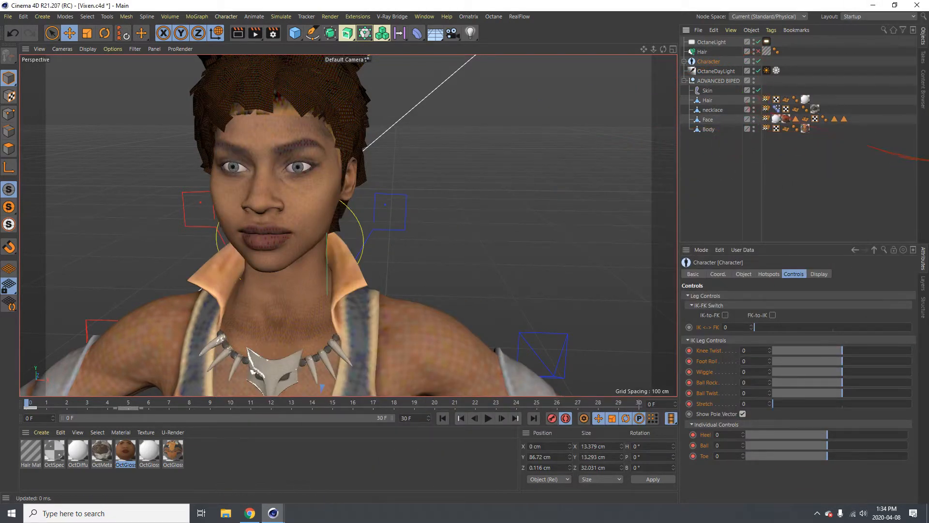
Examine the full-body rig by selecting the pelvis, right-hand and left-hand controllers one after another.
{"action": "right_click_drag", "start_coordinate": [334, 208], "coordinate": [313, 243], "text": "alt"}
{"action": "middle_click_drag", "start_coordinate": [313, 243], "coordinate": [374, 123], "text": "alt"}
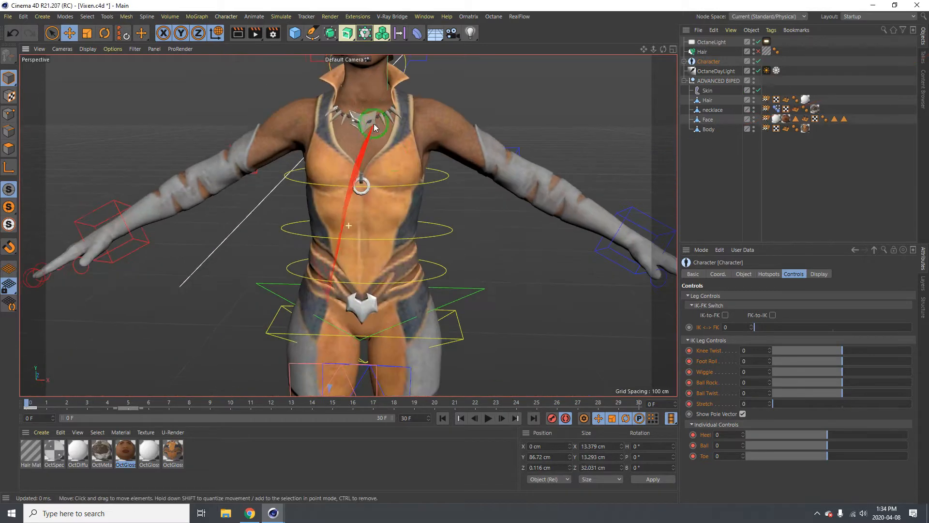
{"action": "right_click_drag", "start_coordinate": [403, 129], "coordinate": [370, 212], "text": "alt"}
{"action": "left_click_drag", "start_coordinate": [370, 211], "coordinate": [327, 193], "text": "alt"}
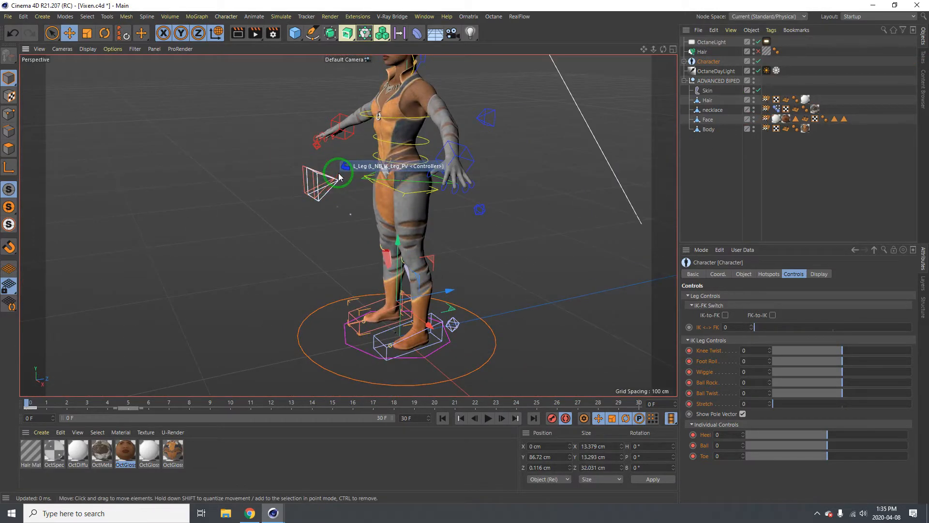
{"action": "right_click_drag", "start_coordinate": [382, 159], "coordinate": [426, 139], "text": "alt"}
{"action": "left_click", "coordinate": [338, 207]}
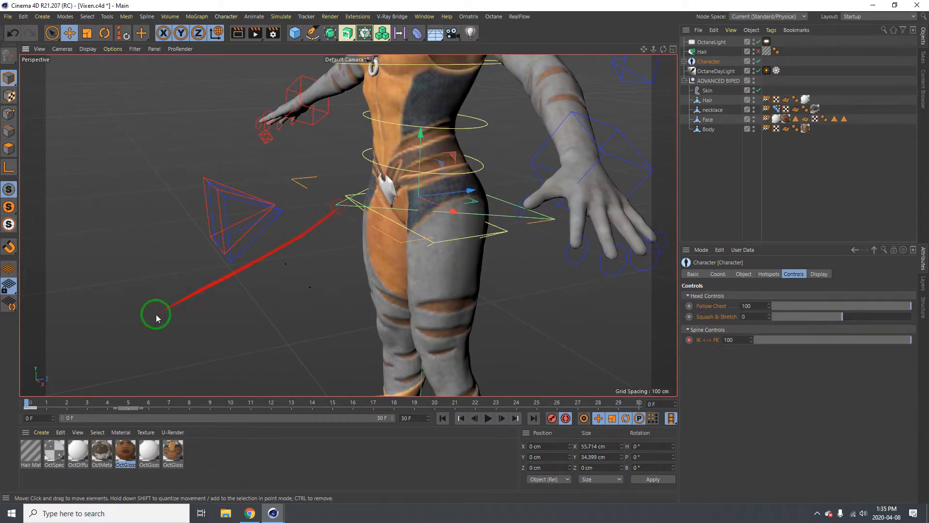
{"action": "left_click", "coordinate": [314, 135]}
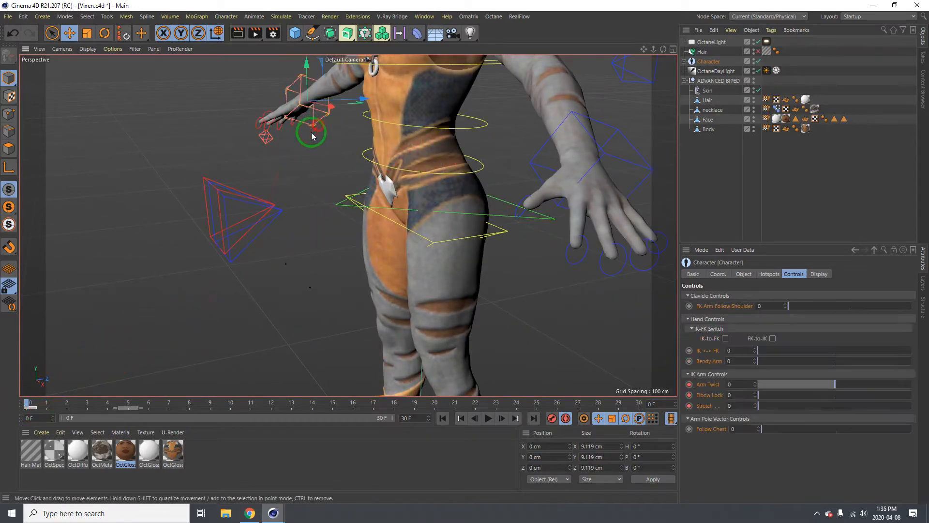
{"action": "left_click", "coordinate": [608, 163]}
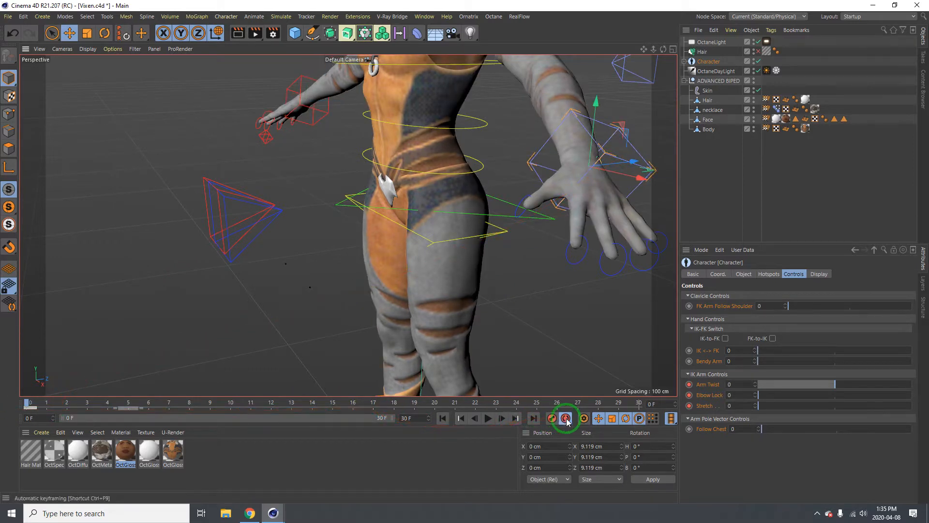
At frame 5, lower the pelvis controller about 20 cm to bend the knees into a crouch.
{"action": "right_click_drag", "start_coordinate": [416, 211], "coordinate": [387, 207], "text": "alt"}
{"action": "middle_click_drag", "start_coordinate": [440, 228], "coordinate": [437, 211], "text": "alt"}
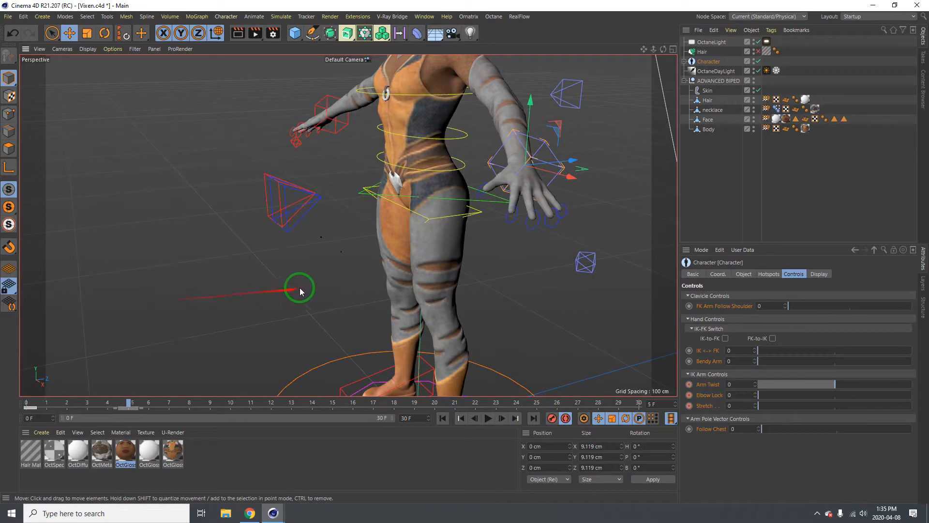
{"action": "scroll", "coordinate": [390, 276], "scroll_direction": "down", "scroll_amount": 2}
{"action": "middle_click_drag", "start_coordinate": [391, 276], "coordinate": [408, 224], "text": "alt"}
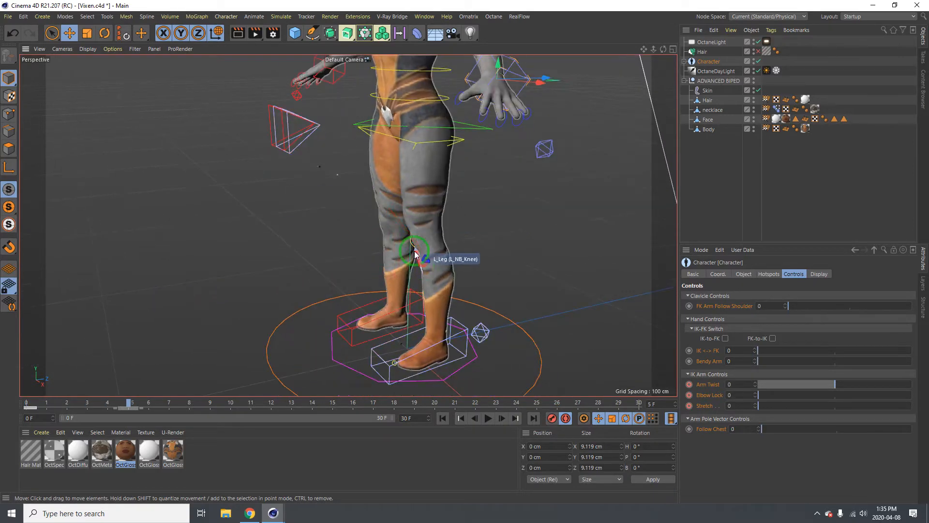
{"action": "left_click", "coordinate": [357, 125]}
{"action": "left_click_drag", "start_coordinate": [419, 169], "coordinate": [450, 197], "text": "alt"}
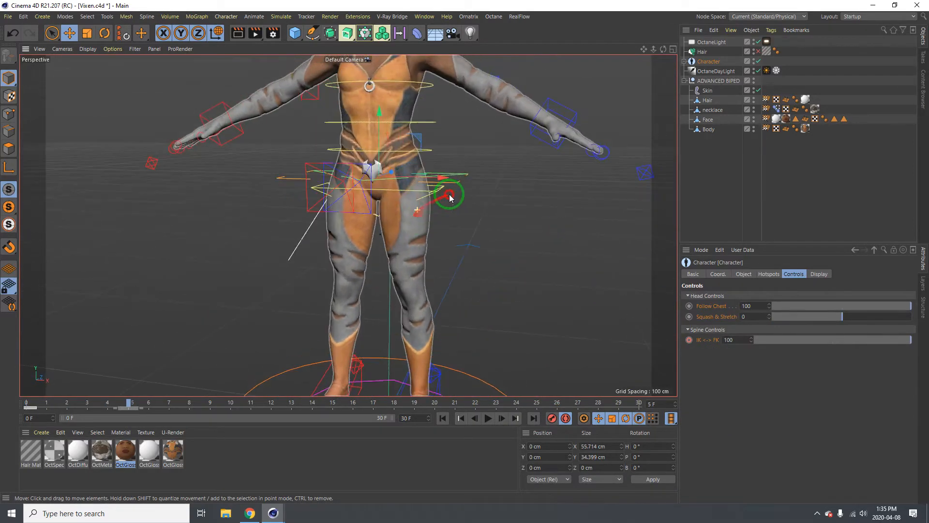
{"action": "left_click_drag", "start_coordinate": [417, 224], "coordinate": [484, 112], "text": "alt"}
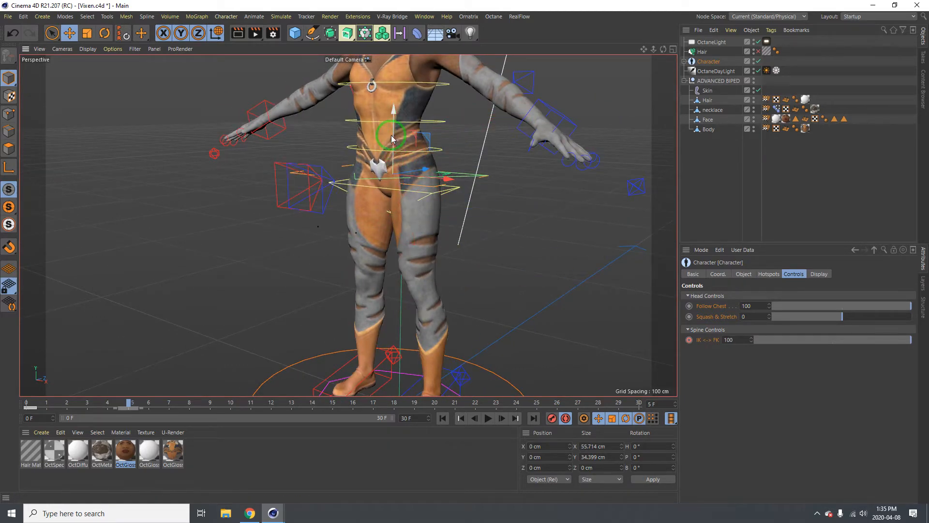
{"action": "left_click_drag", "start_coordinate": [390, 144], "coordinate": [387, 204]}
{"action": "scroll", "coordinate": [387, 289], "scroll_direction": "down", "scroll_amount": 3}
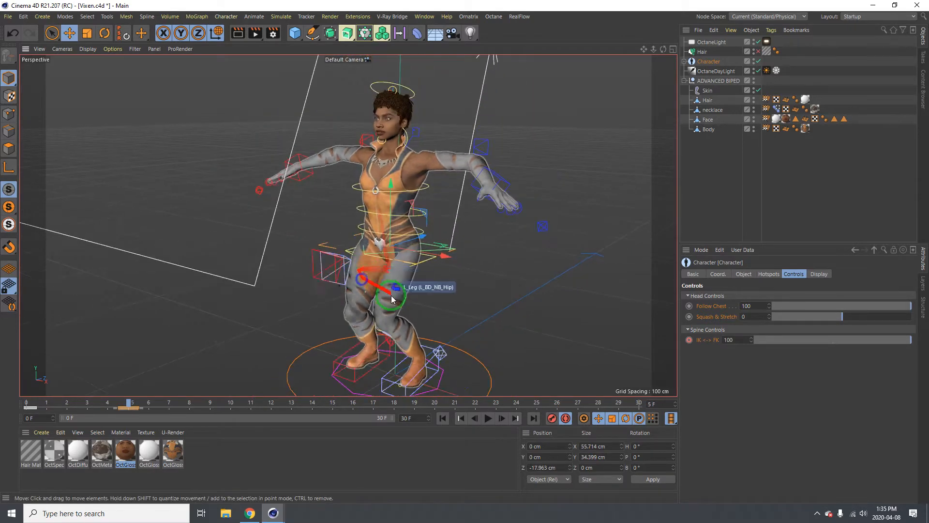
{"action": "middle_click_drag", "start_coordinate": [388, 290], "coordinate": [393, 219], "text": "alt"}
{"action": "left_click_drag", "start_coordinate": [394, 219], "coordinate": [334, 222], "text": "alt"}
{"action": "left_click_drag", "start_coordinate": [421, 138], "coordinate": [420, 146]}
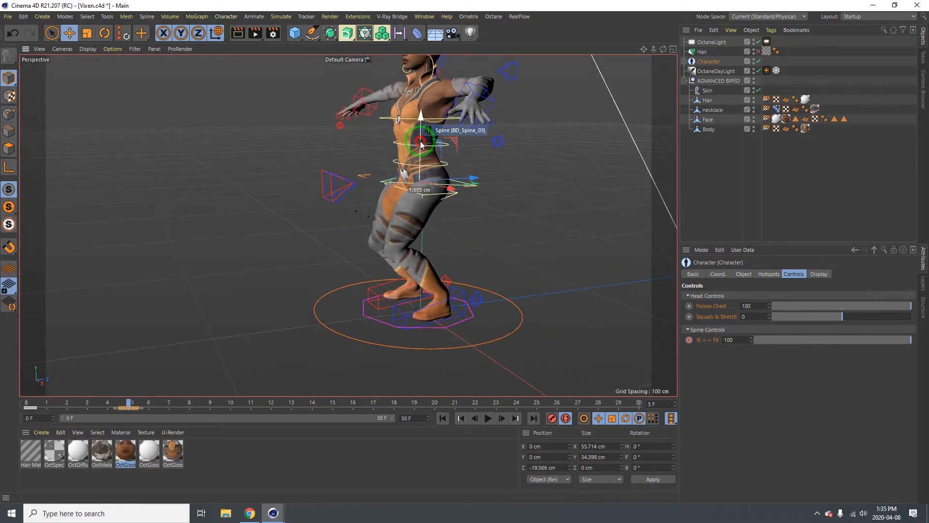
Rotate the waist controller to lean the character's upper body forward.
{"action": "right_click_drag", "start_coordinate": [414, 188], "coordinate": [428, 182], "text": "alt"}
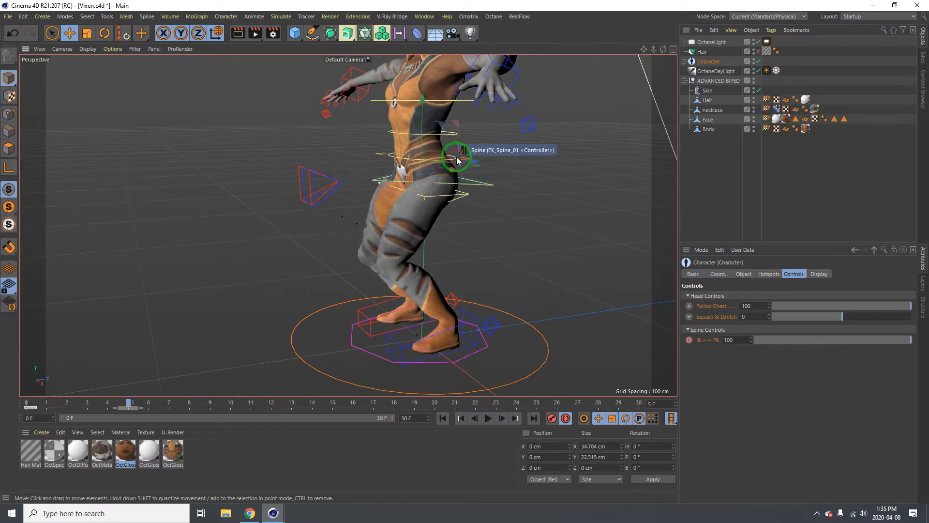
{"action": "left_click_drag", "start_coordinate": [457, 156], "coordinate": [400, 182], "text": "alt"}
{"action": "key", "text": "r"}
{"action": "left_click_drag", "start_coordinate": [472, 155], "coordinate": [456, 145]}
Move the right foot controller forward about 6 cm and the left foot controller forward about 8 cm.
{"action": "left_click", "coordinate": [449, 308]}
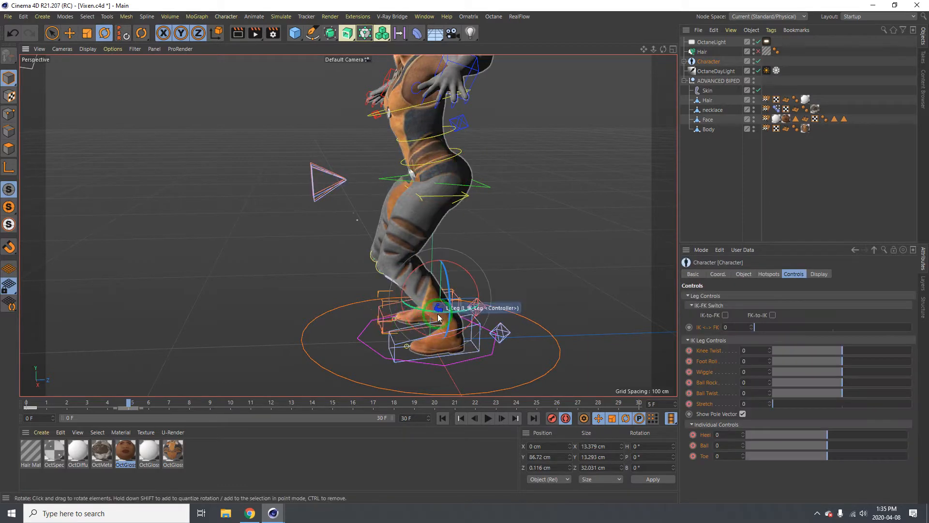
{"action": "key", "text": "e"}
{"action": "left_click_drag", "start_coordinate": [472, 300], "coordinate": [455, 301]}
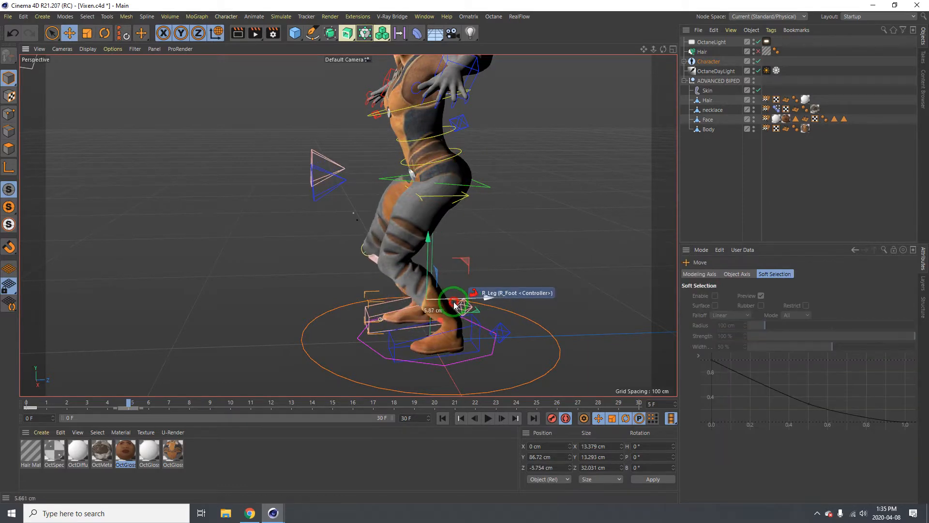
{"action": "left_click", "coordinate": [456, 335]}
{"action": "left_click_drag", "start_coordinate": [490, 326], "coordinate": [468, 329]}
Move the right-hand IK controller down in front of the hip, to about X -14, Y -39, Z -16 cm.
{"action": "middle_click_drag", "start_coordinate": [412, 166], "coordinate": [400, 197], "text": "alt"}
{"action": "left_click_drag", "start_coordinate": [400, 197], "coordinate": [510, 195], "text": "alt"}
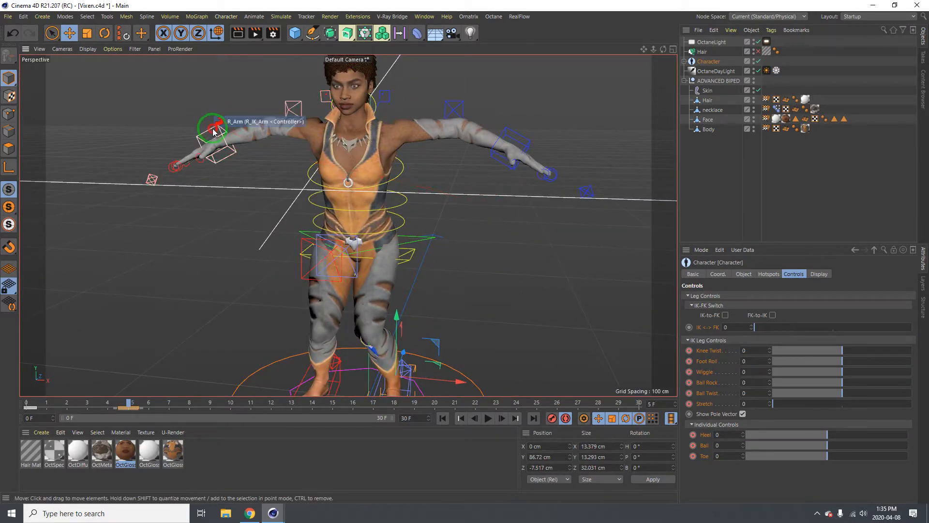
{"action": "left_click", "coordinate": [241, 140]}
{"action": "left_click_drag", "start_coordinate": [240, 140], "coordinate": [444, 174]}
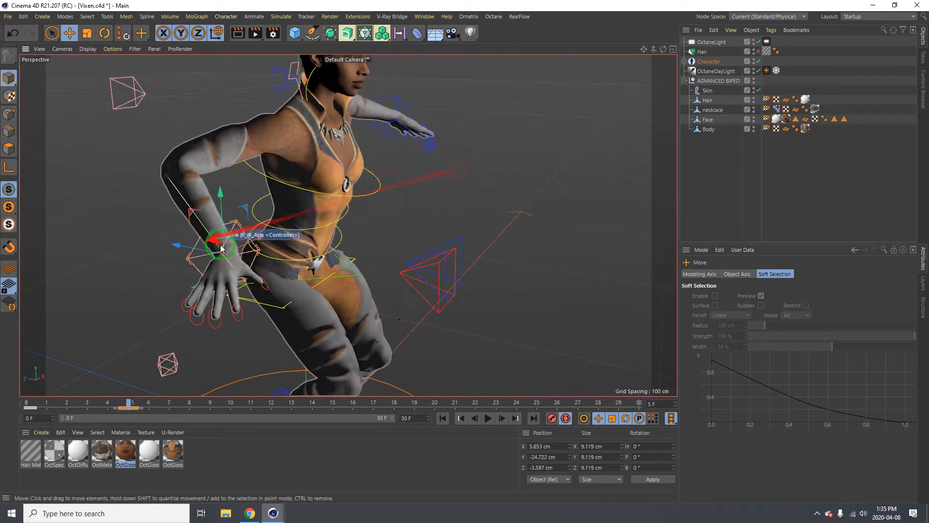
{"action": "left_click_drag", "start_coordinate": [195, 250], "coordinate": [323, 252]}
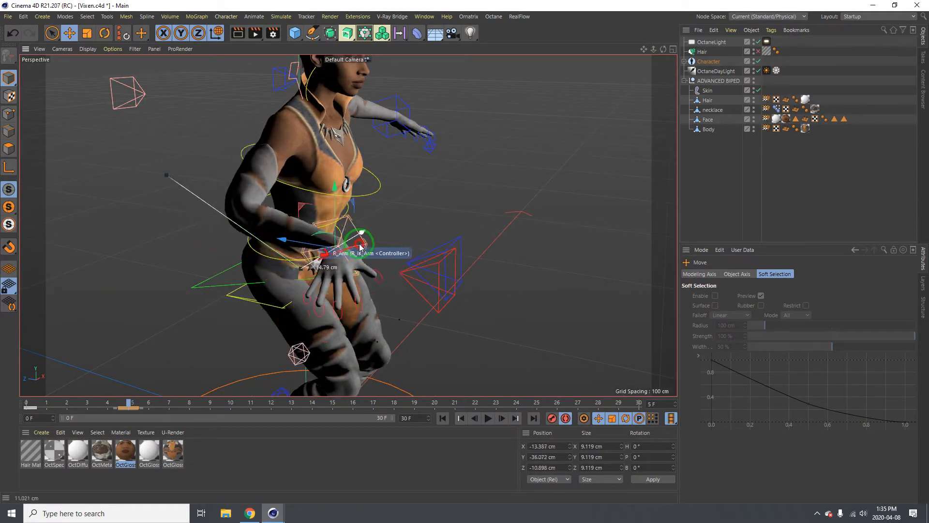
{"action": "left_click_drag", "start_coordinate": [338, 184], "coordinate": [245, 167], "text": "alt"}
Rotate the right-hand controller to about H 82°, P -45°, B 69° and set its Arm Twist to -37.
{"action": "key", "text": "r"}
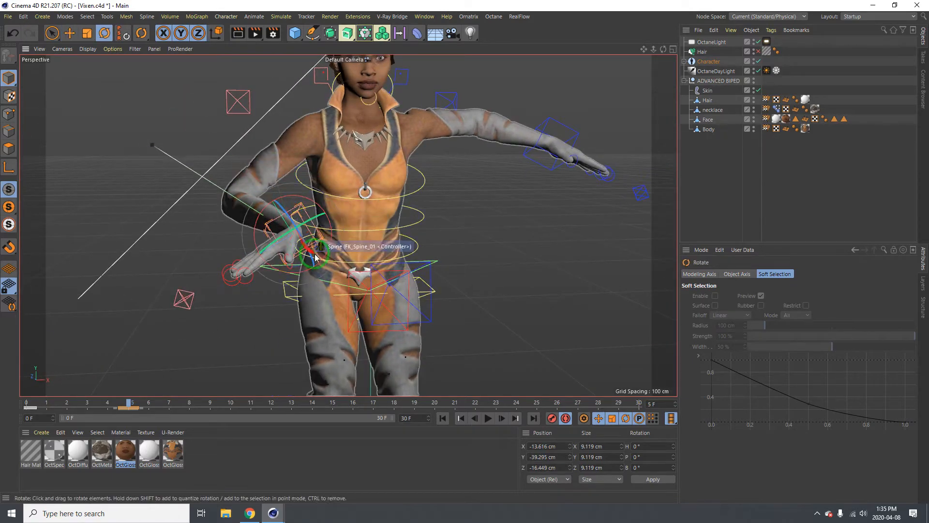
{"action": "left_click_drag", "start_coordinate": [323, 250], "coordinate": [315, 213]}
{"action": "left_click", "coordinate": [272, 247]}
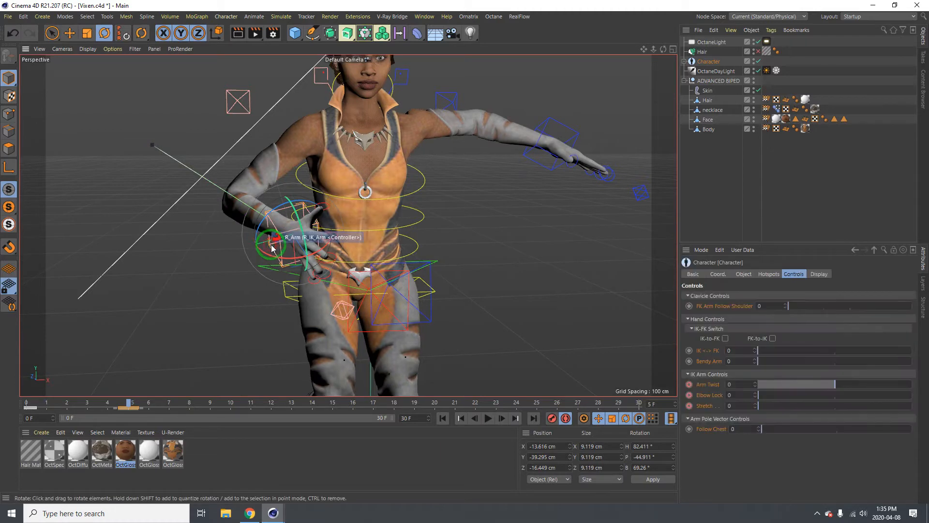
{"action": "left_click_drag", "start_coordinate": [832, 384], "coordinate": [823, 386]}
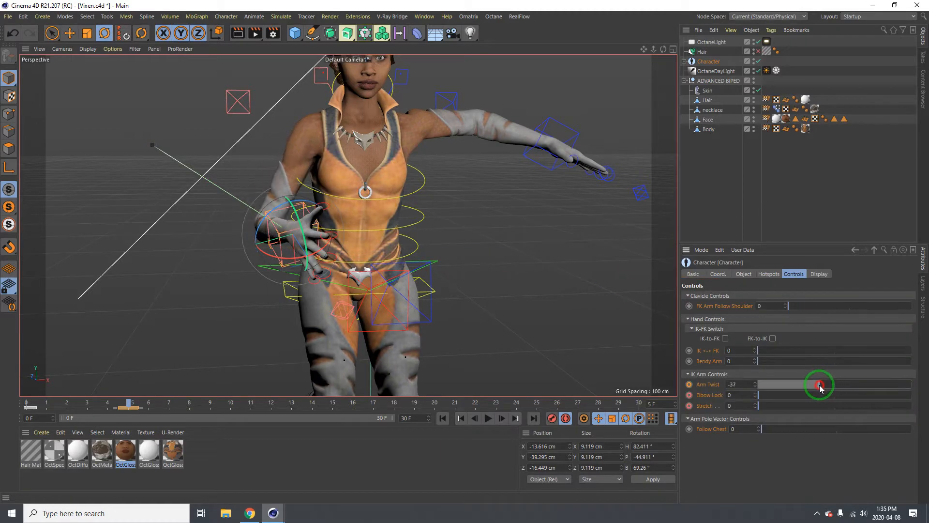
Refine the right-hand controller's rotation to about H 86°, P -27°, B 69° and set Arm Twist to -49.
{"action": "left_click_drag", "start_coordinate": [297, 225], "coordinate": [439, 228], "text": "alt"}
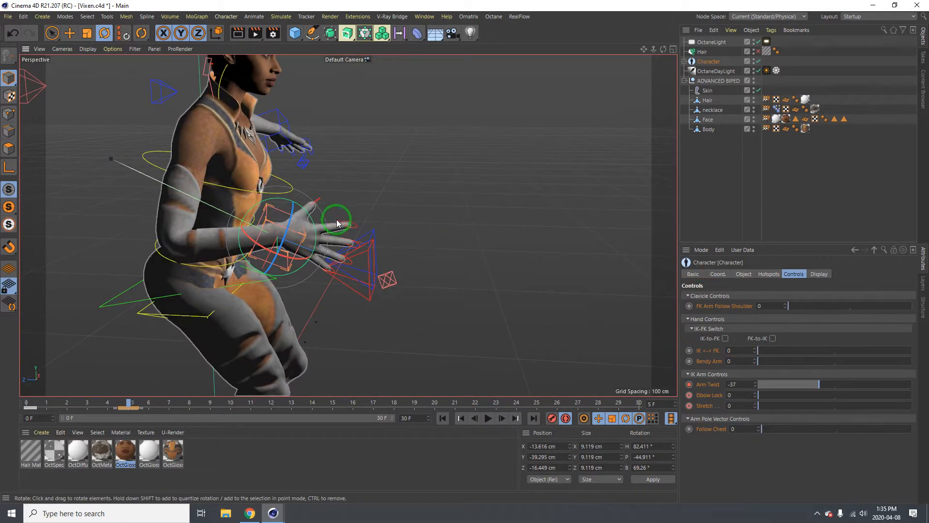
{"action": "left_click_drag", "start_coordinate": [338, 223], "coordinate": [305, 214]}
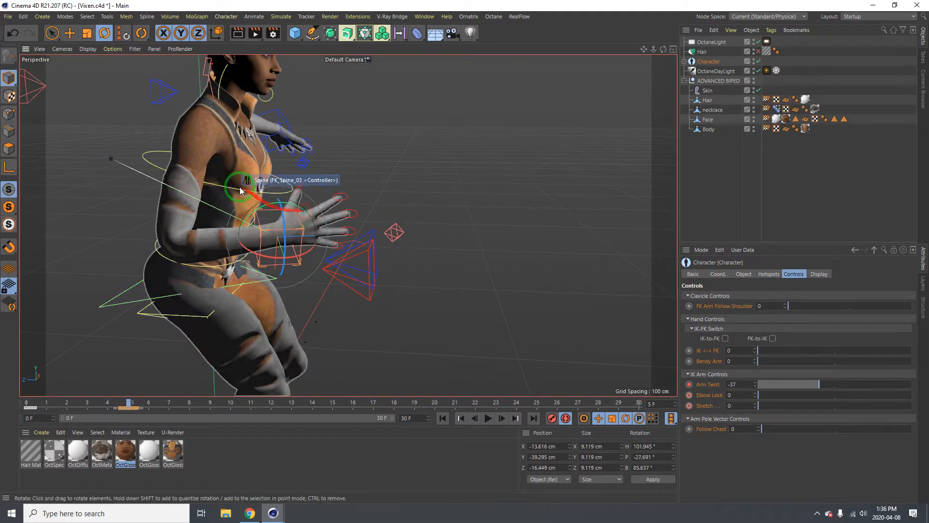
{"action": "left_click_drag", "start_coordinate": [241, 190], "coordinate": [128, 191], "text": "alt"}
{"action": "left_click_drag", "start_coordinate": [191, 230], "coordinate": [173, 285]}
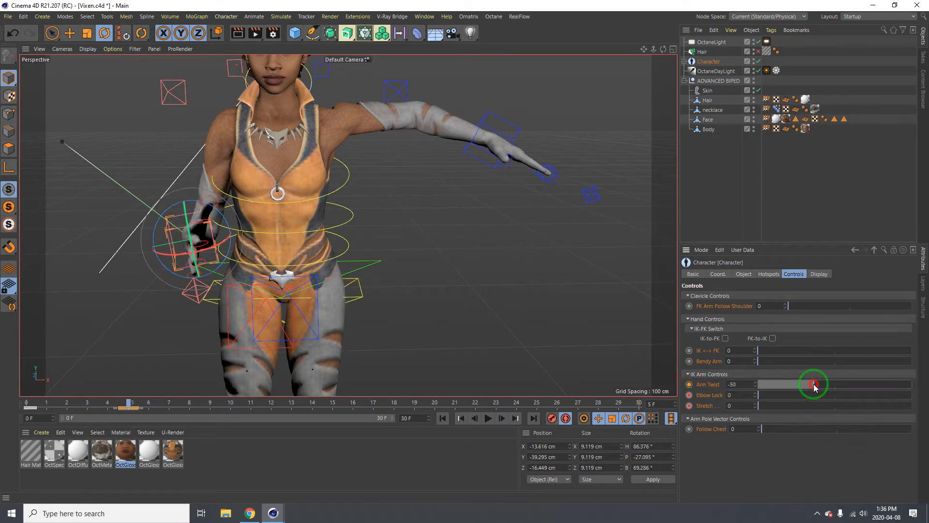
{"action": "left_click_drag", "start_coordinate": [269, 207], "coordinate": [414, 219], "text": "alt"}
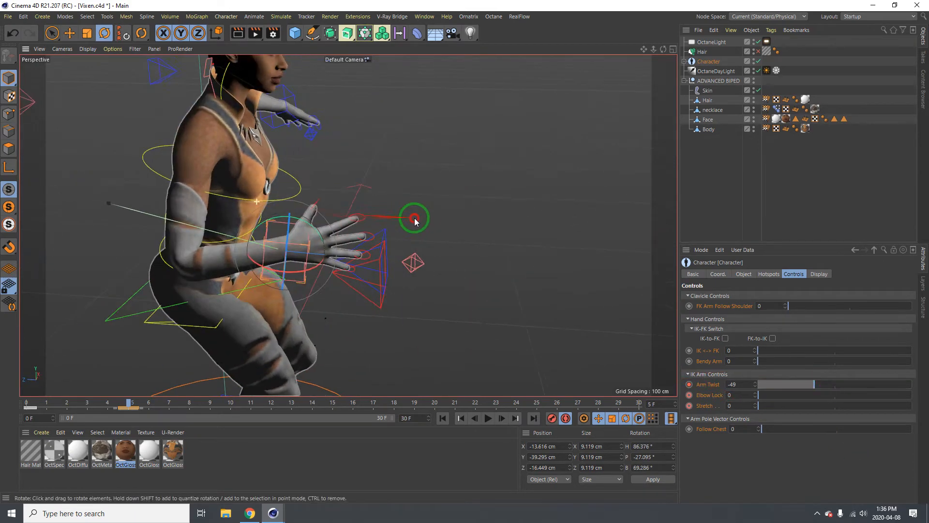
Move the right-hand controller to about X -26, Y -36, Z -18 cm and rotate it to about H 94°, P -6°, B 82°.
{"action": "key", "text": "e"}
{"action": "left_click_drag", "start_coordinate": [266, 250], "coordinate": [130, 214]}
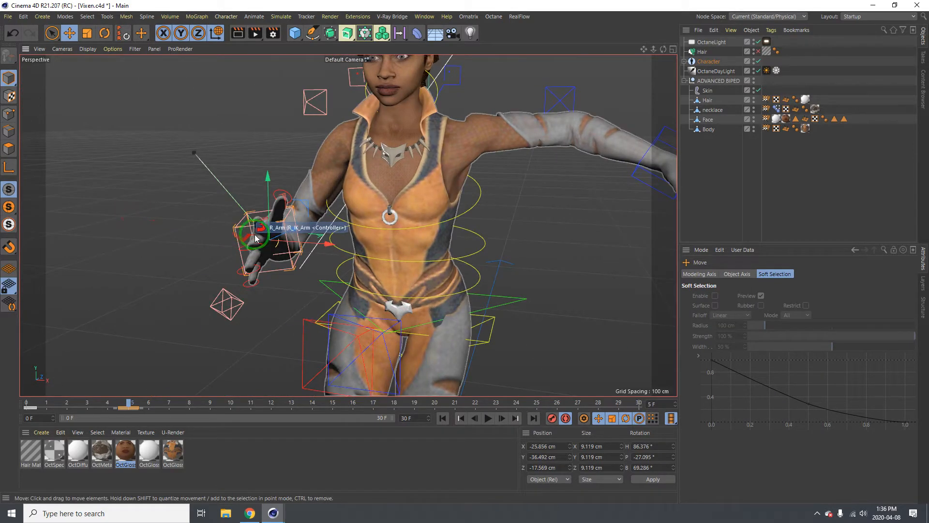
{"action": "key", "text": "r"}
{"action": "left_click_drag", "start_coordinate": [256, 238], "coordinate": [262, 211]}
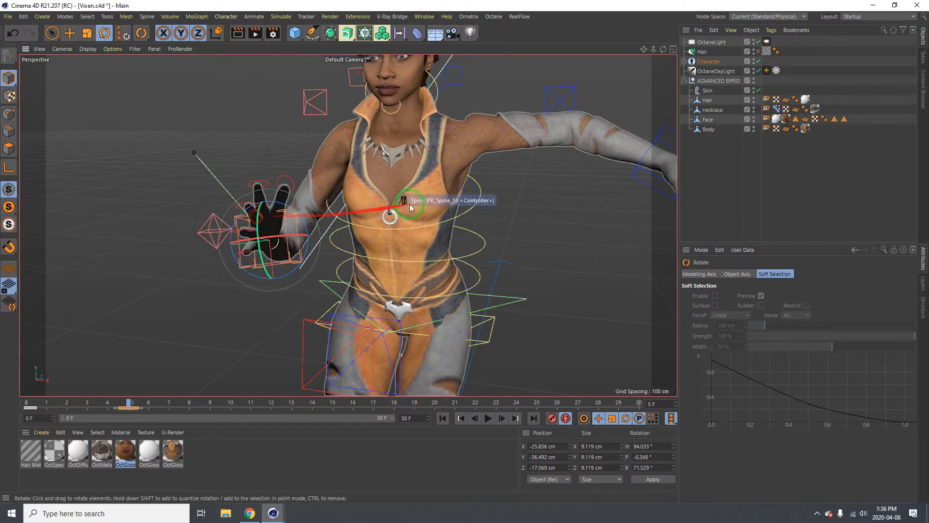
{"action": "left_click_drag", "start_coordinate": [386, 196], "coordinate": [314, 218], "text": "alt"}
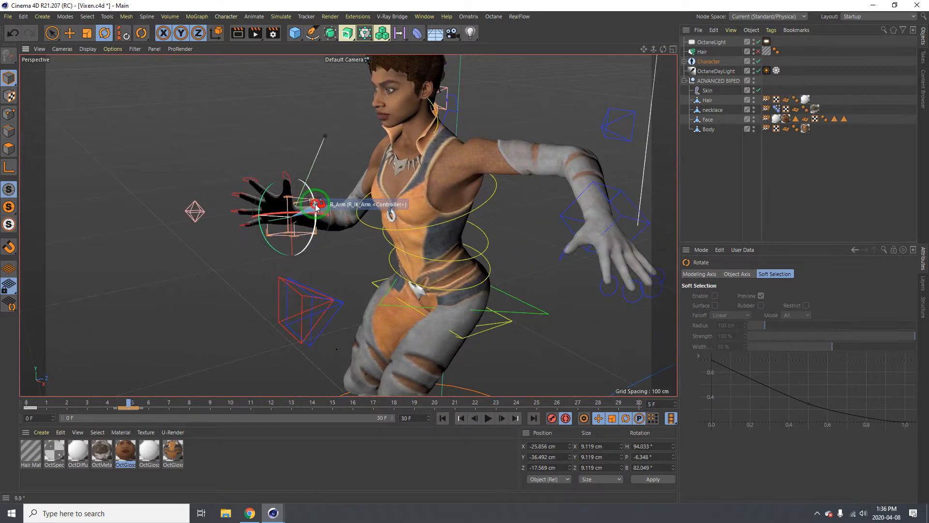
Move the left-hand IK controller down in front of the hip, to about X 19, Y -35, Z -19 cm.
{"action": "left_click_drag", "start_coordinate": [411, 216], "coordinate": [549, 209], "text": "alt"}
{"action": "left_click", "coordinate": [555, 193]}
{"action": "left_click", "coordinate": [555, 194]}
{"action": "key", "text": "e"}
{"action": "left_click_drag", "start_coordinate": [505, 251], "coordinate": [468, 255]}
Rotate the left-hand controller to about H -90°, P -8°, B -74° and set its Arm Twist to -44.
{"action": "key", "text": "r"}
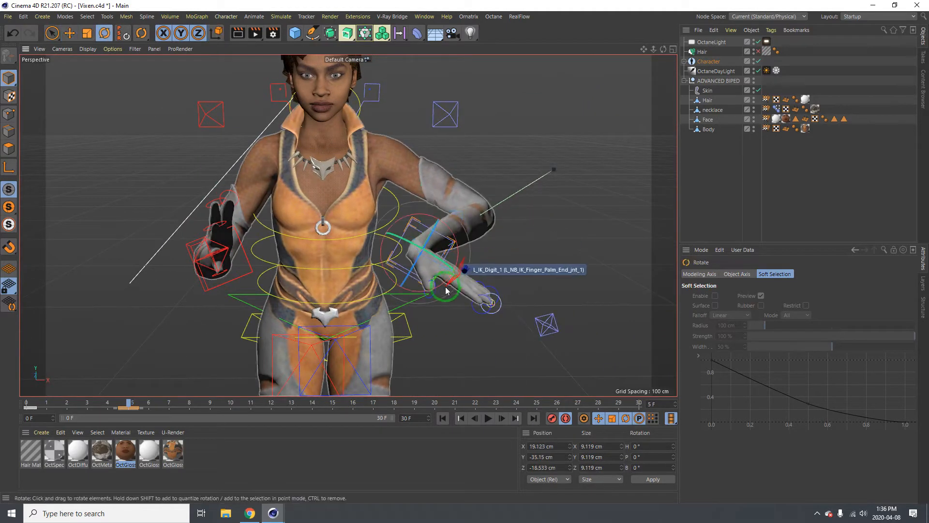
{"action": "left_click_drag", "start_coordinate": [444, 289], "coordinate": [377, 260]}
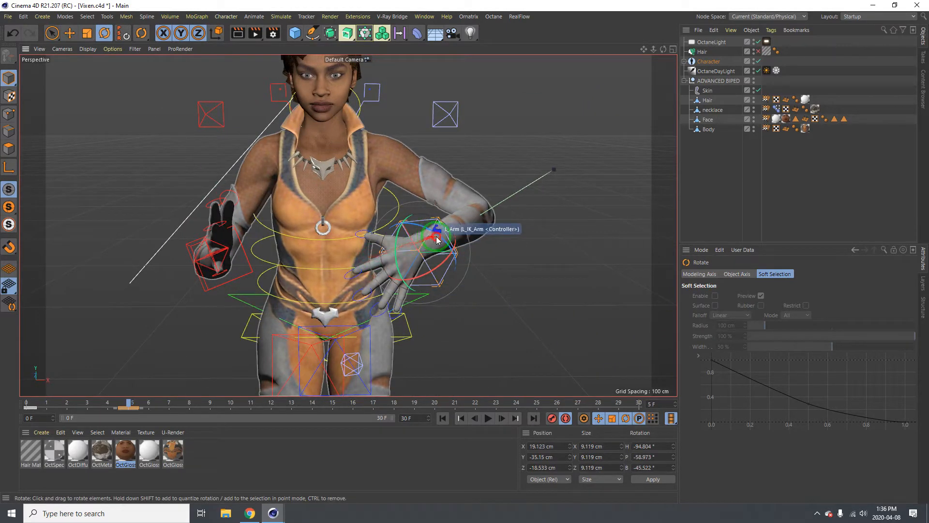
{"action": "left_click_drag", "start_coordinate": [437, 240], "coordinate": [453, 265]}
{"action": "left_click", "coordinate": [440, 273]}
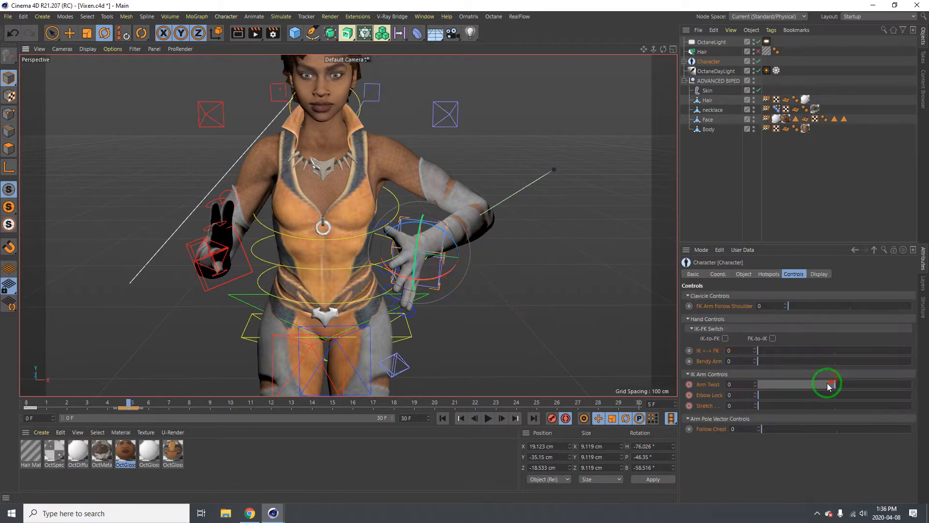
{"action": "left_click_drag", "start_coordinate": [829, 385], "coordinate": [820, 385]}
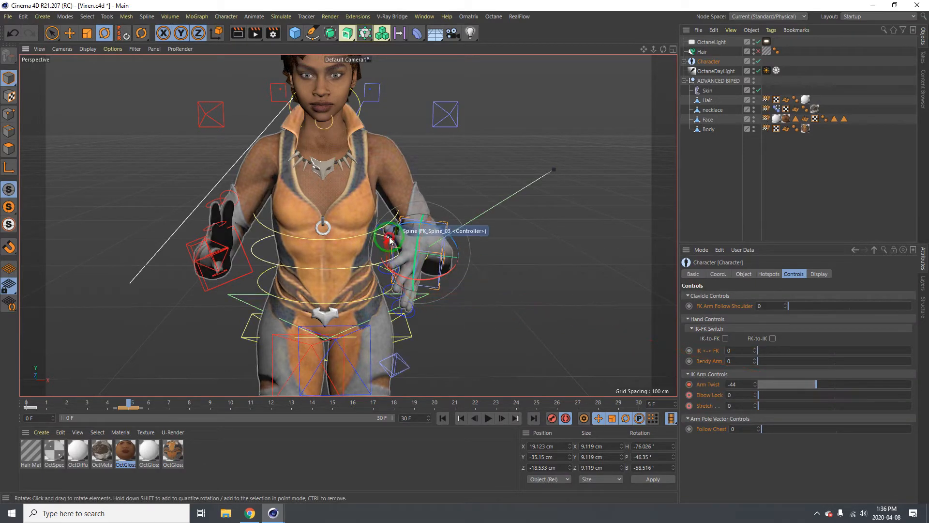
{"action": "left_click_drag", "start_coordinate": [390, 242], "coordinate": [397, 219]}
{"action": "right_click_drag", "start_coordinate": [415, 238], "coordinate": [390, 238], "text": "alt"}
{"action": "left_click_drag", "start_coordinate": [391, 238], "coordinate": [298, 241], "text": "alt"}
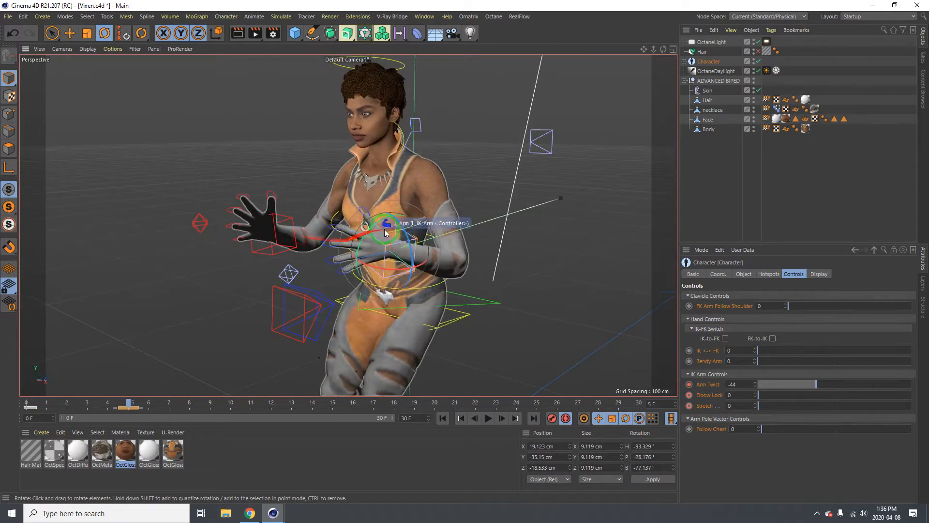
{"action": "left_click_drag", "start_coordinate": [431, 233], "coordinate": [194, 229]}
Refine the right-hand controller's rotation to about H 89°, P -18°, B 94°.
{"action": "left_click", "coordinate": [228, 273]}
{"action": "left_click_drag", "start_coordinate": [186, 266], "coordinate": [223, 275]}
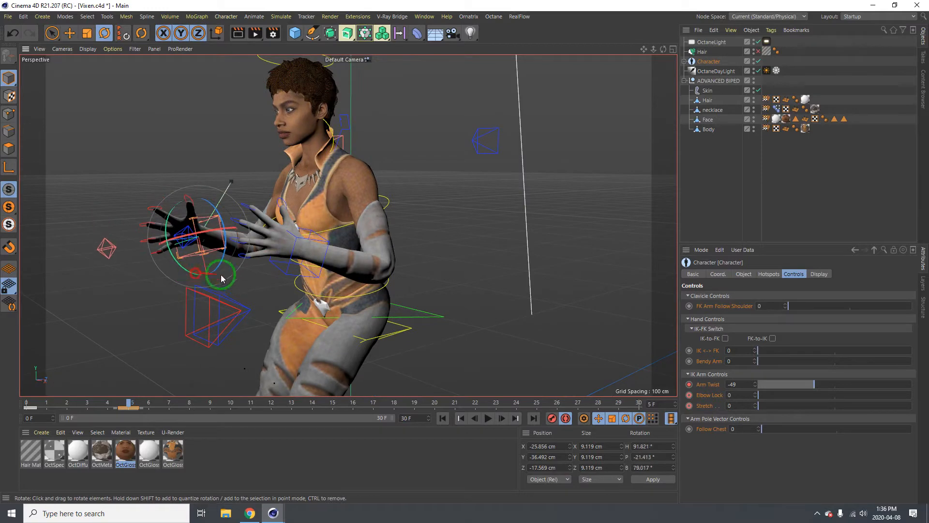
{"action": "left_click_drag", "start_coordinate": [240, 242], "coordinate": [239, 235]}
Tilt the head controller down to a pitch of about -8° at frame 5.
{"action": "right_click_drag", "start_coordinate": [342, 159], "coordinate": [380, 161], "text": "alt"}
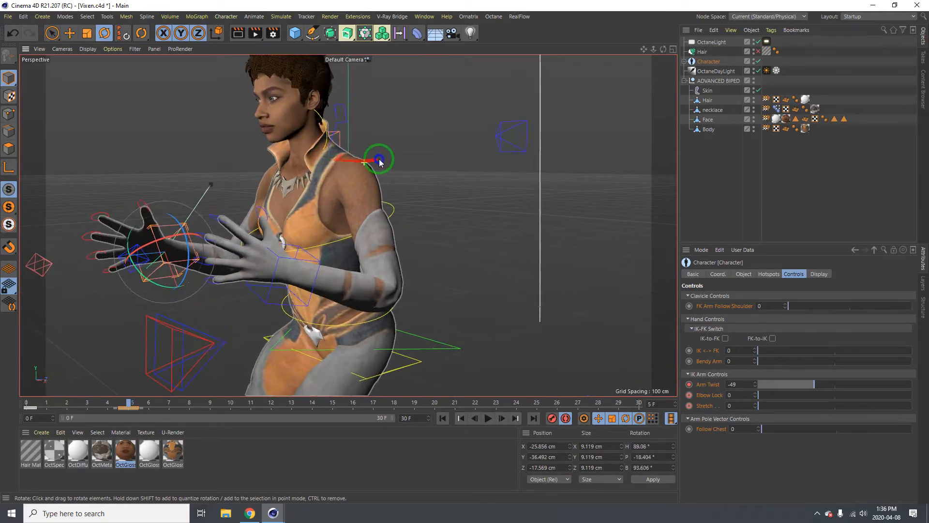
{"action": "left_click_drag", "start_coordinate": [379, 161], "coordinate": [360, 171], "text": "alt"}
{"action": "middle_click_drag", "start_coordinate": [343, 154], "coordinate": [358, 193], "text": "alt"}
{"action": "right_click_drag", "start_coordinate": [359, 195], "coordinate": [378, 205], "text": "alt"}
{"action": "left_click_drag", "start_coordinate": [379, 205], "coordinate": [291, 164], "text": "alt"}
{"action": "left_click", "coordinate": [341, 159]}
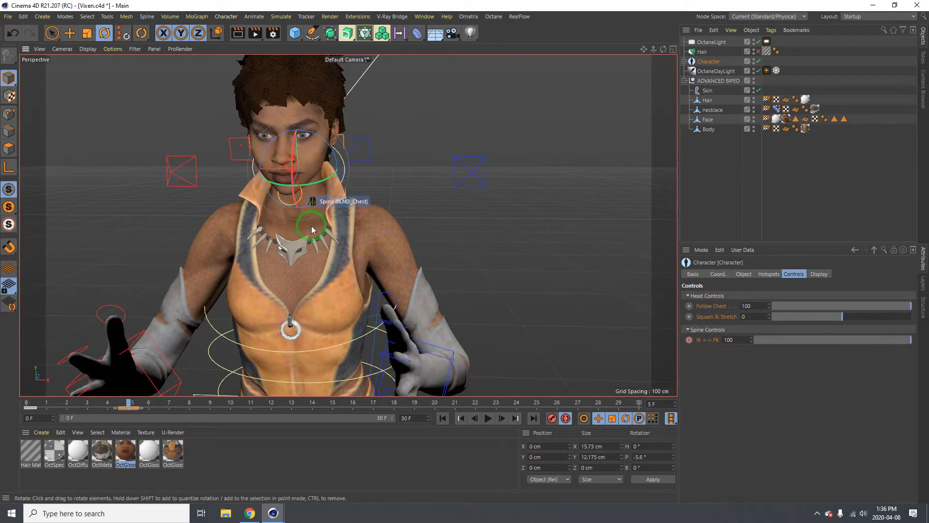
{"action": "key", "text": "ctrl+z"}
{"action": "left_click", "coordinate": [443, 420]}
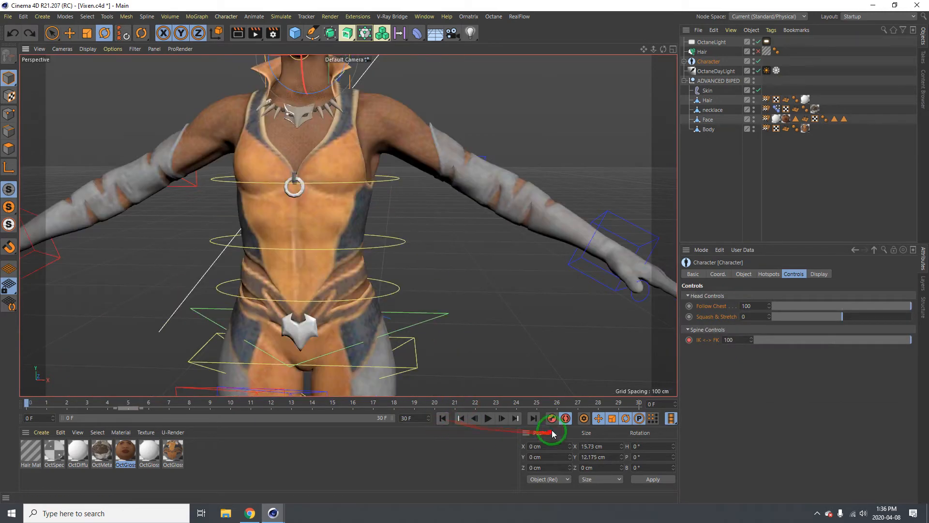
{"action": "left_click", "coordinate": [118, 407]}
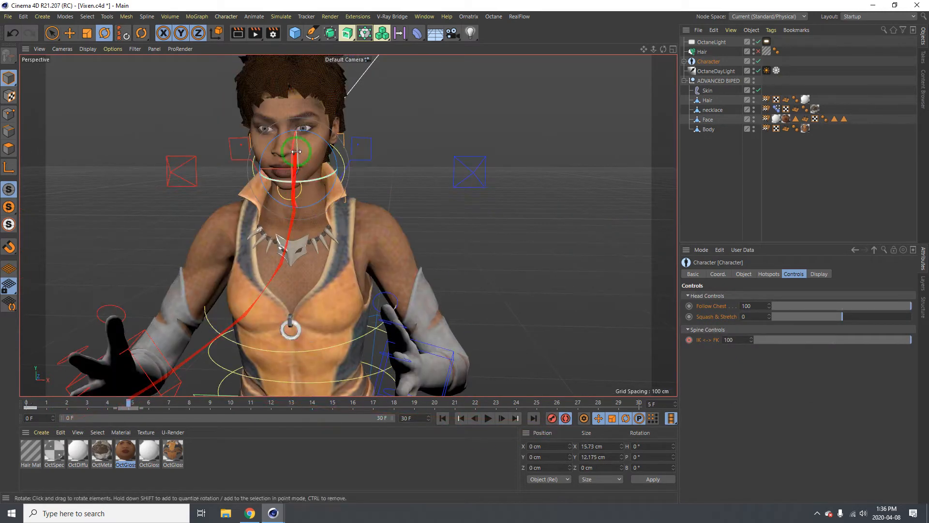
{"action": "left_click_drag", "start_coordinate": [290, 156], "coordinate": [290, 171]}
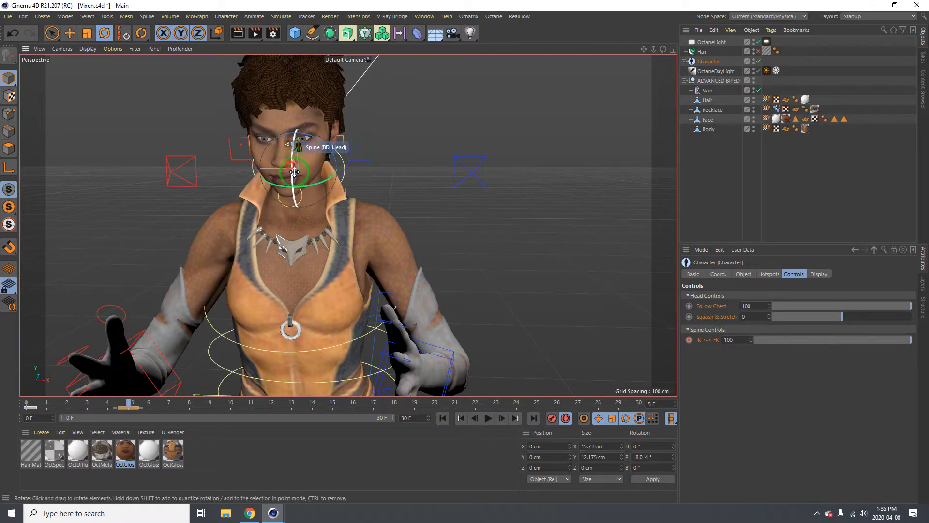
Advance the timeline to frame 10.
{"action": "scroll", "coordinate": [304, 263], "scroll_direction": "down", "scroll_amount": 5}
{"action": "middle_click_drag", "start_coordinate": [339, 286], "coordinate": [371, 222], "text": "alt"}
{"action": "left_click_drag", "start_coordinate": [372, 222], "coordinate": [392, 291], "text": "alt"}
{"action": "middle_click_drag", "start_coordinate": [391, 288], "coordinate": [422, 211], "text": "alt"}
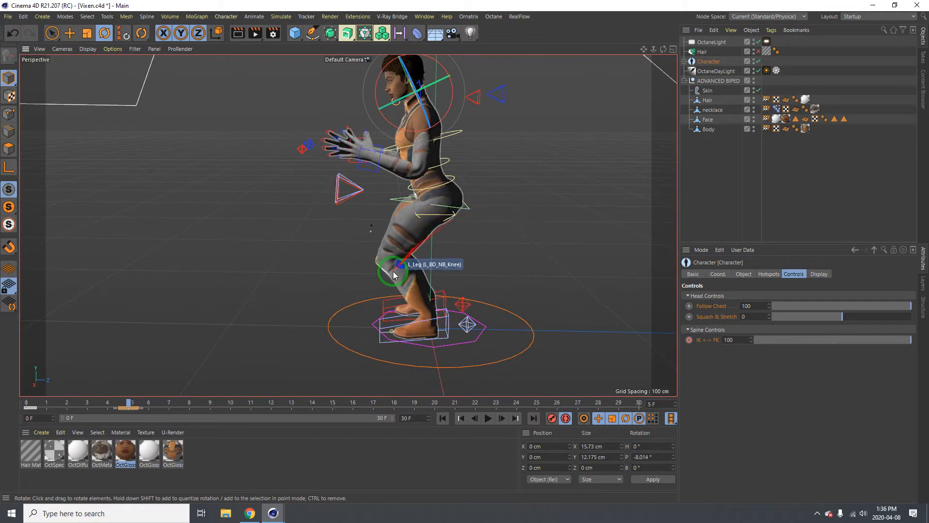
{"action": "key", "text": "g"}
{"action": "key", "text": "g"}
{"action": "key", "text": "g"}
{"action": "key", "text": "f"}
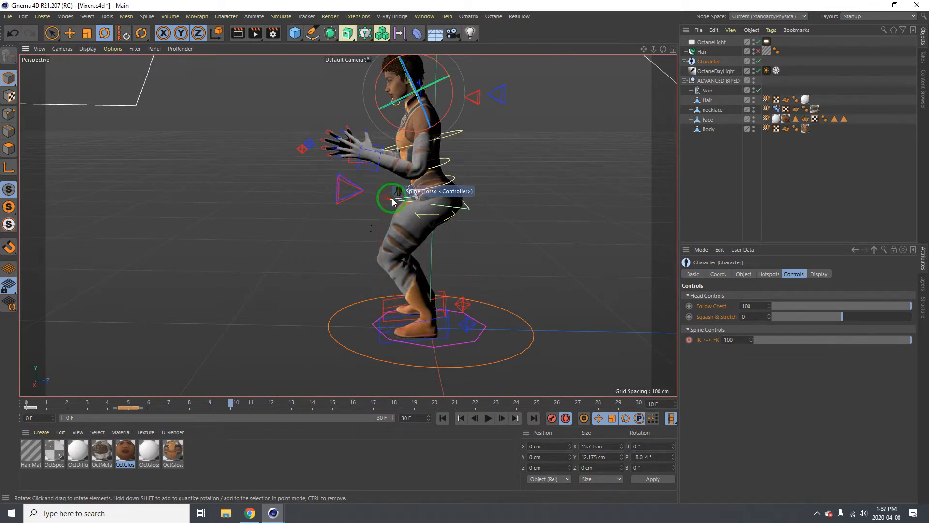
Raise the torso controller about 19 cm so the legs straighten out of the crouch.
{"action": "key", "text": "e"}
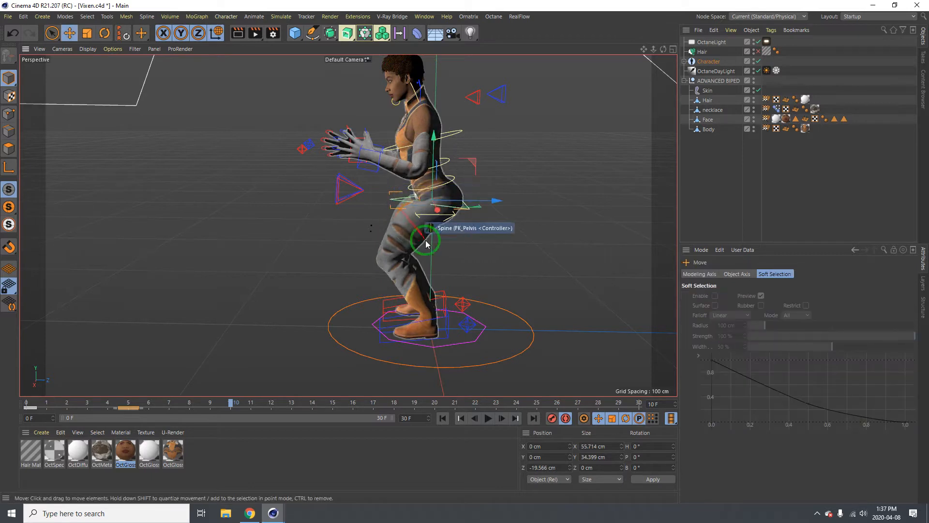
{"action": "scroll", "coordinate": [382, 253], "scroll_direction": "down", "scroll_amount": 3}
{"action": "scroll", "coordinate": [411, 216], "scroll_direction": "up", "scroll_amount": 3}
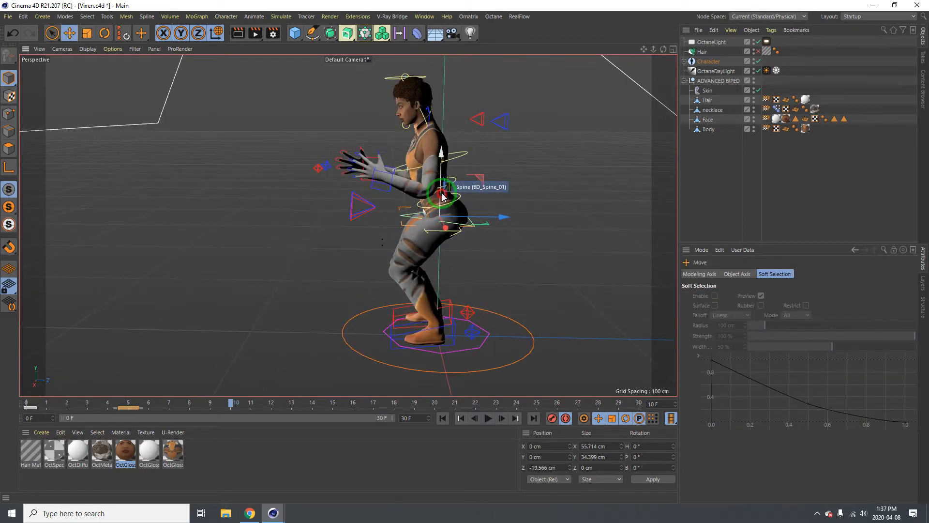
{"action": "left_click_drag", "start_coordinate": [443, 196], "coordinate": [446, 161]}
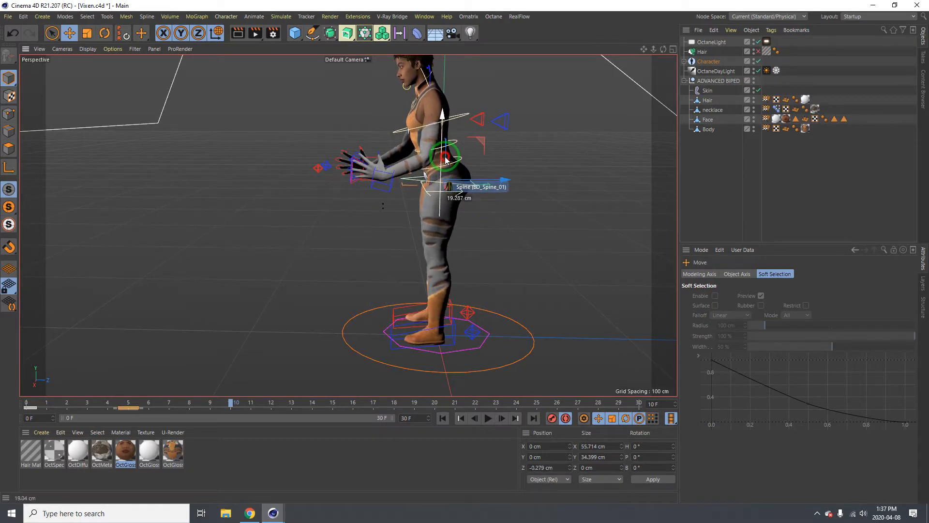
Lean the torso controller back to a pitch of about -56° and rotate the lowest spine controller to about P -10°.
{"action": "key", "text": "r"}
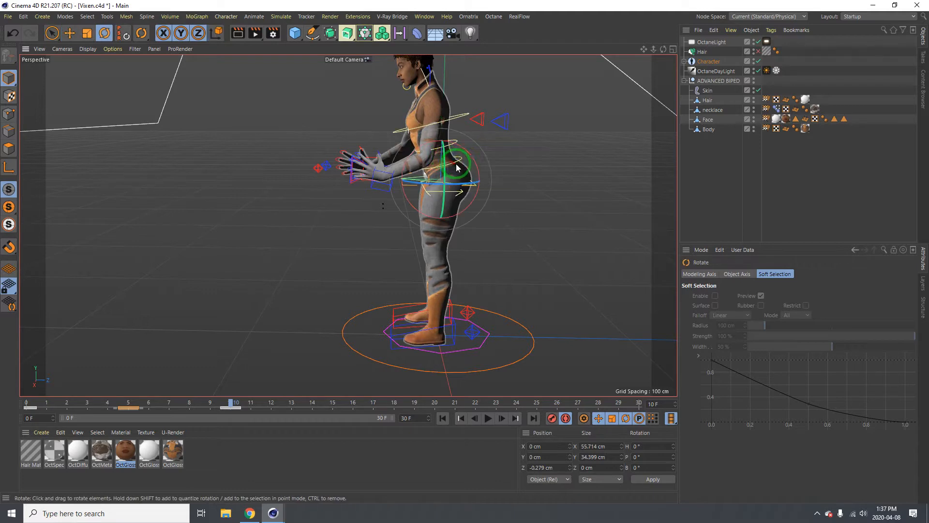
{"action": "left_click_drag", "start_coordinate": [472, 169], "coordinate": [465, 209]}
{"action": "scroll", "coordinate": [414, 168], "scroll_direction": "up", "scroll_amount": 5}
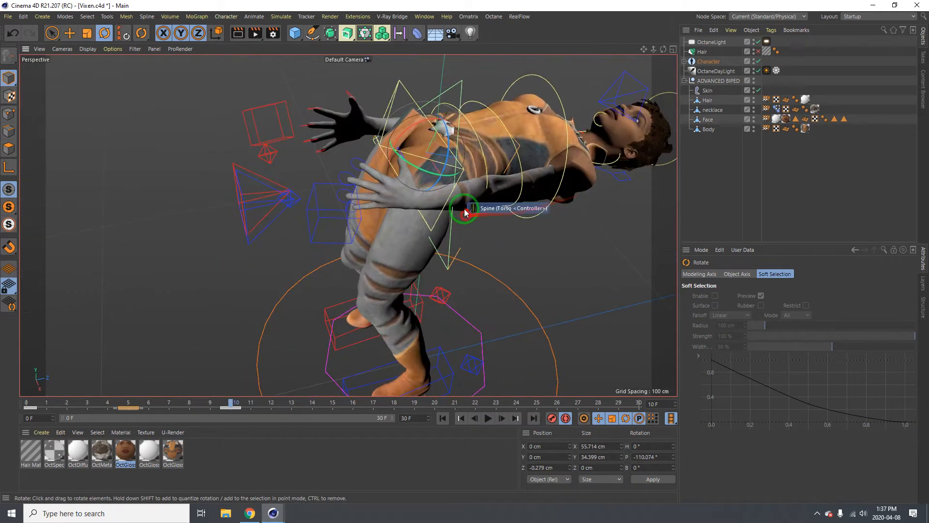
{"action": "mouse_move", "coordinate": [406, 124]}
{"action": "left_mouse_down", "text": "alt"}
{"action": "mouse_move", "coordinate": [390, 138]}
{"action": "mouse_move", "coordinate": [419, 137]}
{"action": "left_mouse_up", "text": "alt"}
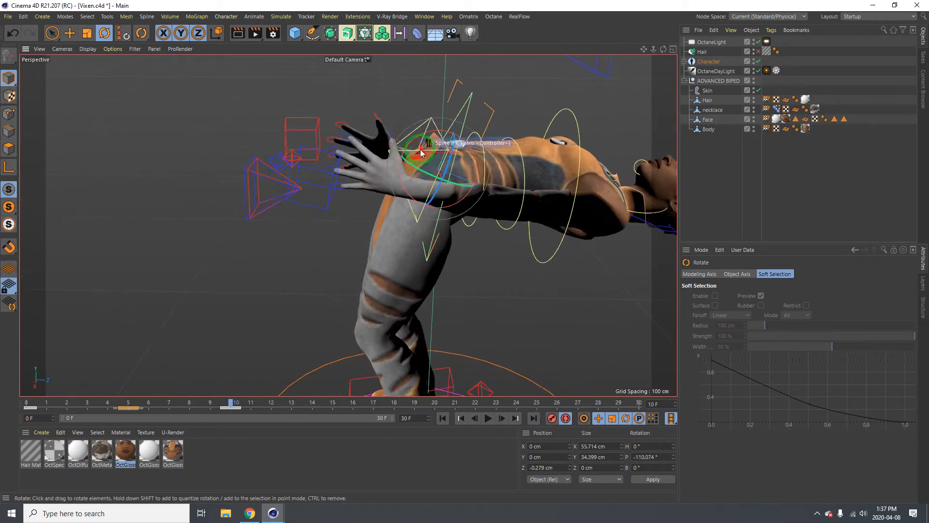
{"action": "left_click_drag", "start_coordinate": [474, 163], "coordinate": [450, 149]}
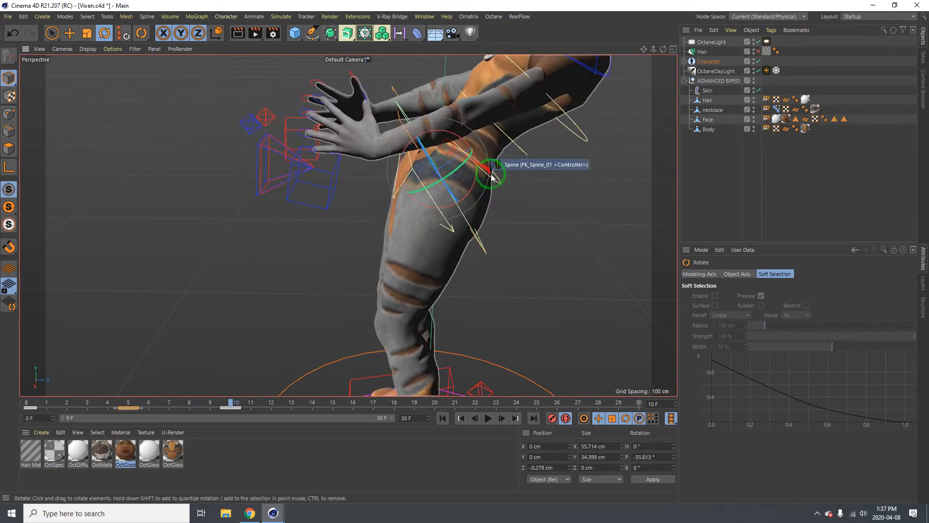
{"action": "left_click", "coordinate": [503, 182]}
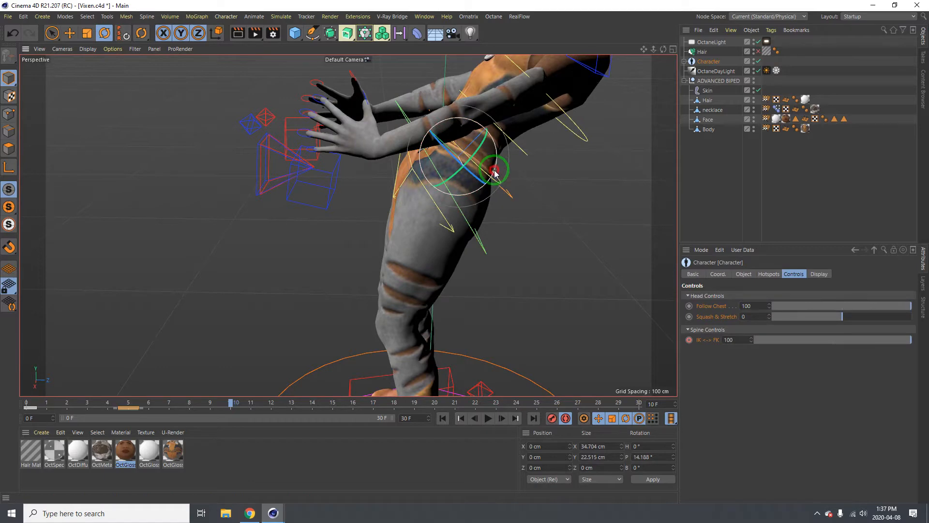
{"action": "left_click_drag", "start_coordinate": [495, 173], "coordinate": [484, 182]}
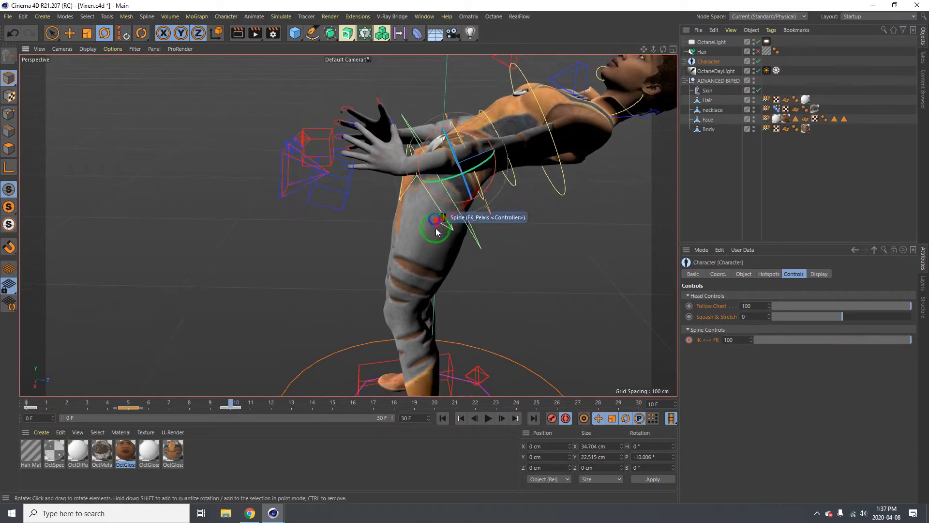
Move the right foot controller forward to about Y 98, Z -32 cm, and move the left foot controller forward too.
{"action": "left_click_drag", "start_coordinate": [436, 232], "coordinate": [411, 201], "text": "alt"}
{"action": "left_click_drag", "start_coordinate": [446, 260], "coordinate": [423, 161], "text": "alt"}
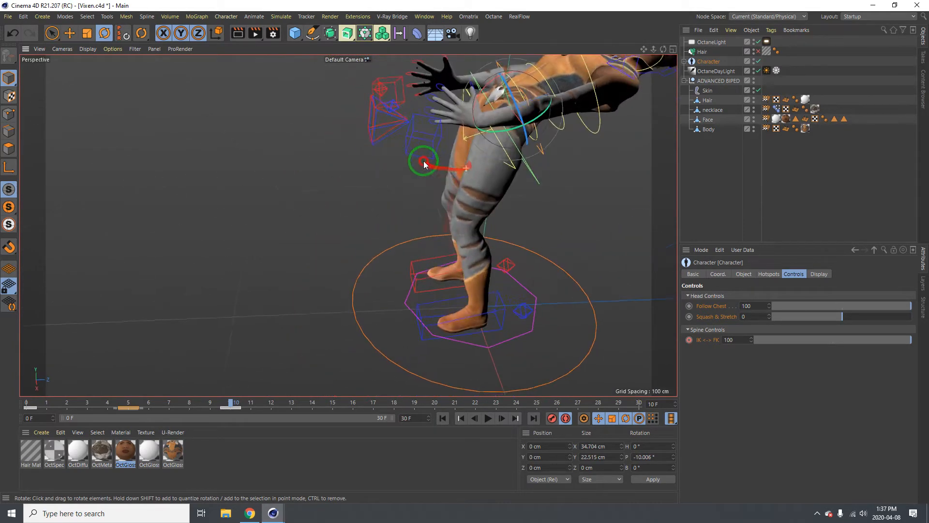
{"action": "left_click", "coordinate": [420, 273]}
{"action": "key", "text": "e"}
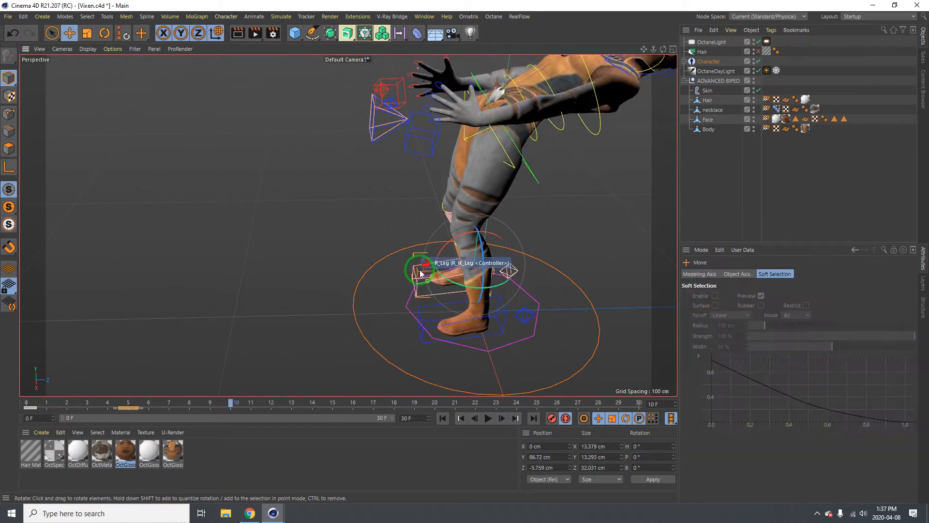
{"action": "left_click_drag", "start_coordinate": [497, 264], "coordinate": [438, 245]}
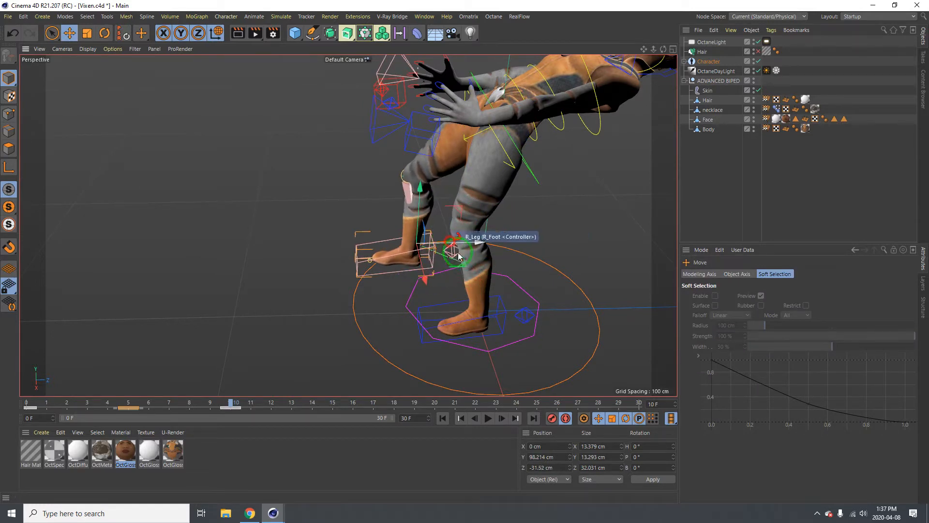
{"action": "left_click", "coordinate": [525, 314]}
{"action": "left_click_drag", "start_coordinate": [525, 314], "coordinate": [417, 264]}
Raise the left-hand controller above the chest, to about X -17, Y 3, Z -42 cm.
{"action": "left_click_drag", "start_coordinate": [415, 197], "coordinate": [549, 179], "text": "alt"}
{"action": "left_click_drag", "start_coordinate": [421, 174], "coordinate": [494, 236], "text": "alt"}
{"action": "left_click_drag", "start_coordinate": [486, 201], "coordinate": [584, 209], "text": "alt"}
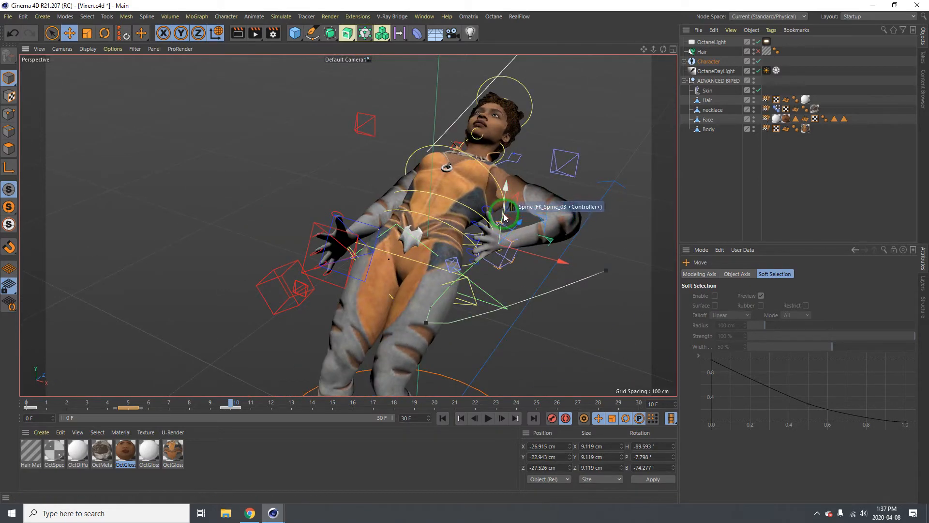
{"action": "left_click_drag", "start_coordinate": [504, 110], "coordinate": [504, 104]}
{"action": "left_click_drag", "start_coordinate": [482, 179], "coordinate": [386, 178], "text": "alt"}
Rotate the left-hand controller to about H -135°, P 57°, B -69° and shift it to about X -20, Y 2, Z -45 cm.
{"action": "key", "text": "r"}
{"action": "left_click_drag", "start_coordinate": [486, 182], "coordinate": [436, 181], "text": "alt"}
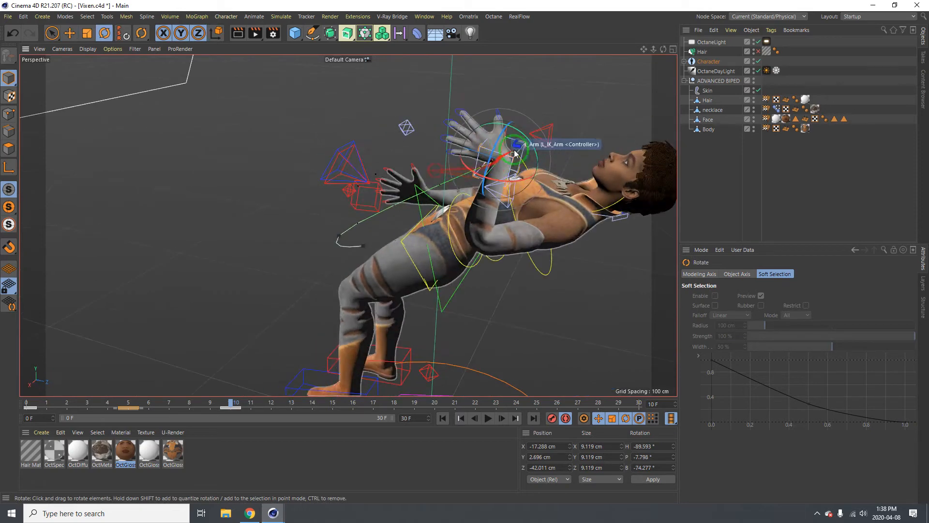
{"action": "left_click_drag", "start_coordinate": [533, 151], "coordinate": [553, 168]}
{"action": "key", "text": "e"}
{"action": "left_click_drag", "start_coordinate": [491, 212], "coordinate": [517, 153], "text": "alt"}
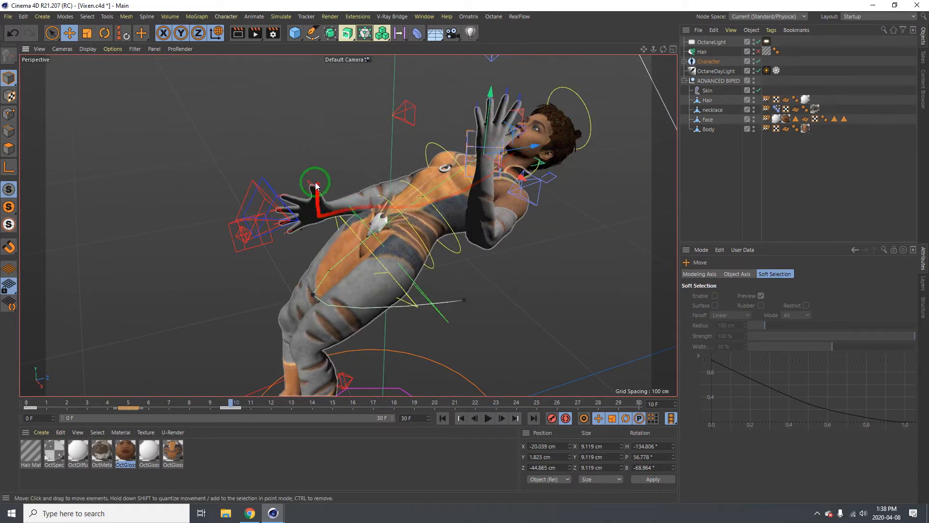
Raise the right-hand controller to about X 7, Y -1, Z -40 cm and rotate it to about H 135°, P -5°, B 113°.
{"action": "left_click_drag", "start_coordinate": [338, 224], "coordinate": [244, 253], "text": "alt"}
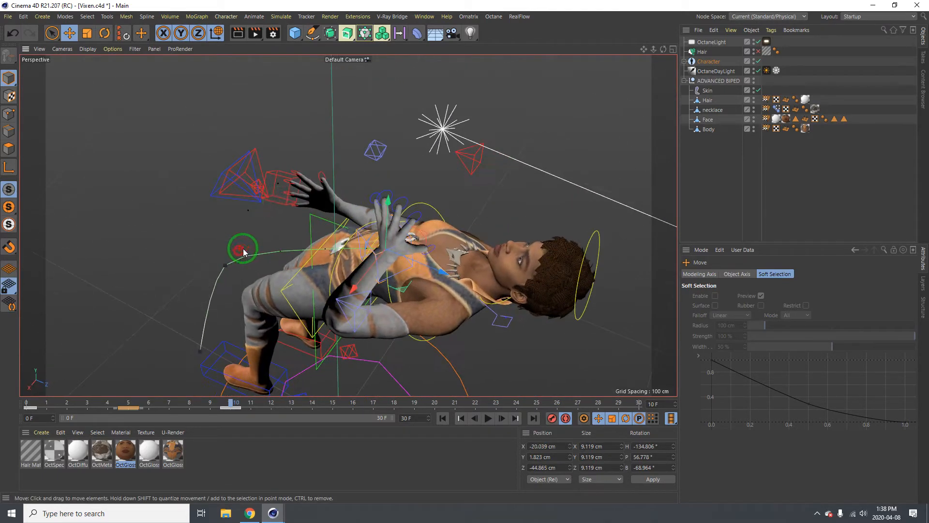
{"action": "left_click", "coordinate": [280, 172]}
{"action": "left_click_drag", "start_coordinate": [281, 172], "coordinate": [567, 173], "text": "alt"}
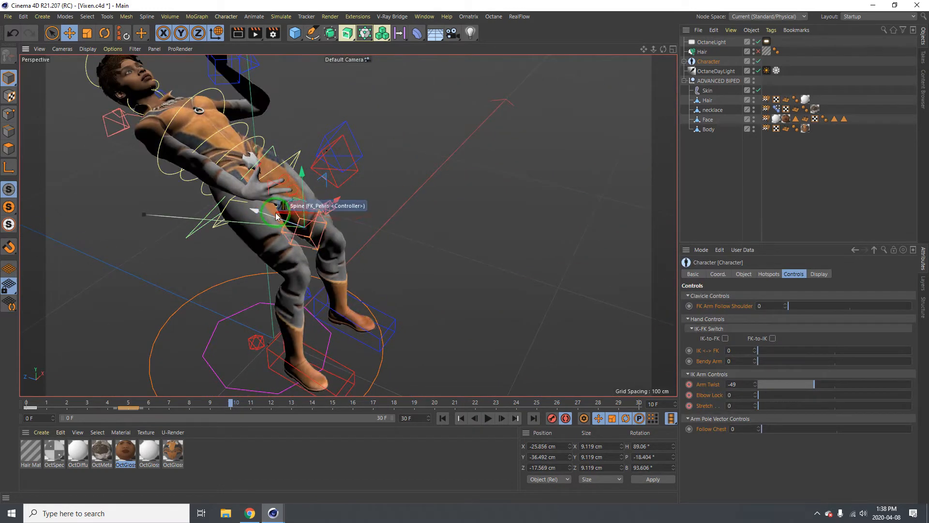
{"action": "left_click_drag", "start_coordinate": [276, 216], "coordinate": [227, 49]}
{"action": "middle_click_drag", "start_coordinate": [207, 144], "coordinate": [260, 207], "text": "alt"}
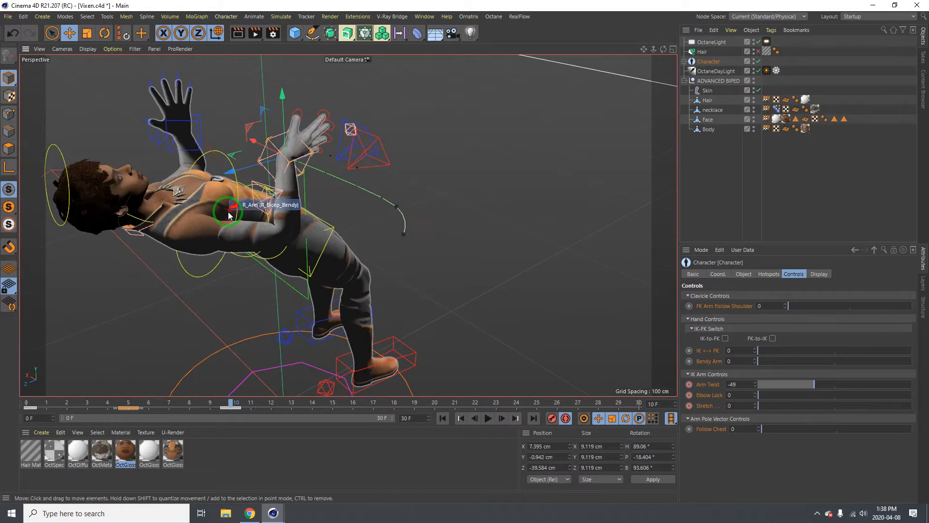
{"action": "key", "text": "r"}
{"action": "left_click_drag", "start_coordinate": [290, 192], "coordinate": [320, 198]}
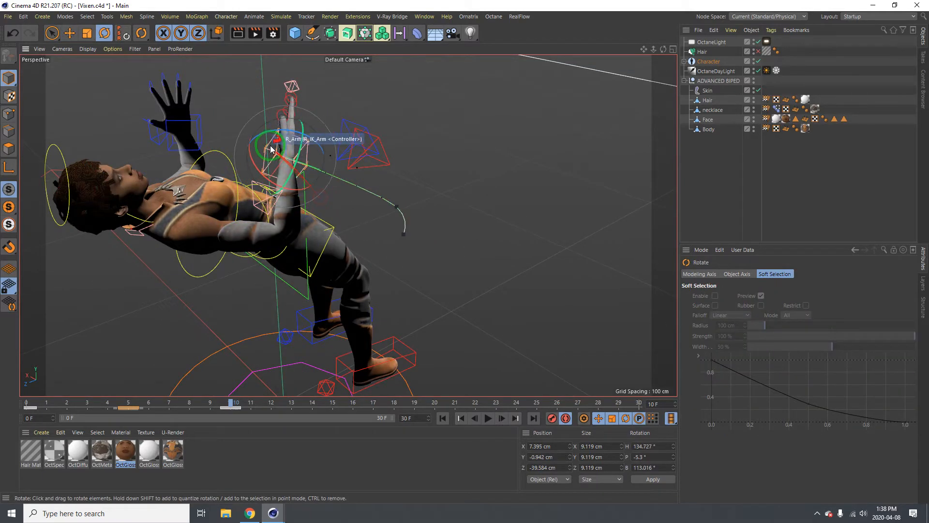
Move the right-hand controller to about X 19, Y 3, Z -40 cm and rotate it to about H 148°, P 39°, B 50°.
{"action": "left_click_drag", "start_coordinate": [271, 149], "coordinate": [221, 172]}
{"action": "key", "text": "e"}
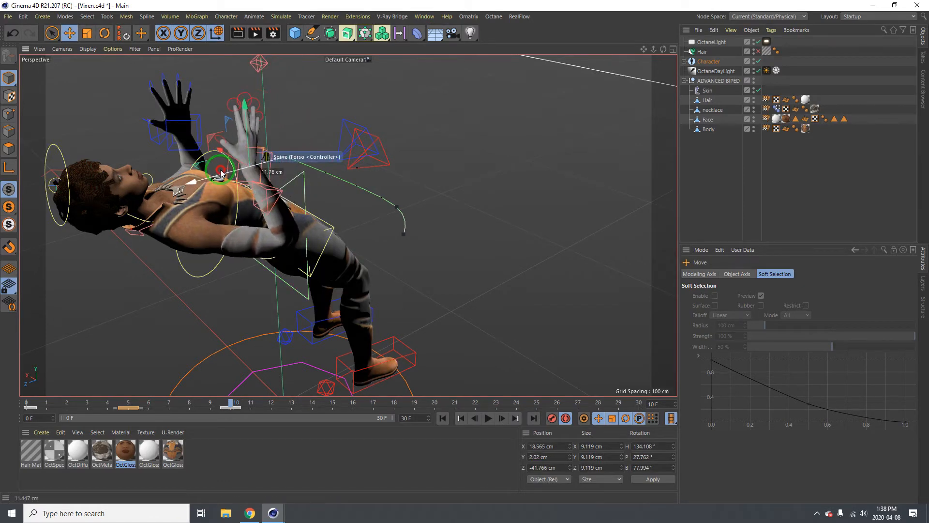
{"action": "left_click_drag", "start_coordinate": [190, 213], "coordinate": [327, 216], "text": "alt"}
{"action": "left_click_drag", "start_coordinate": [203, 150], "coordinate": [228, 173]}
{"action": "key", "text": "r"}
{"action": "left_click_drag", "start_coordinate": [228, 210], "coordinate": [338, 155], "text": "alt"}
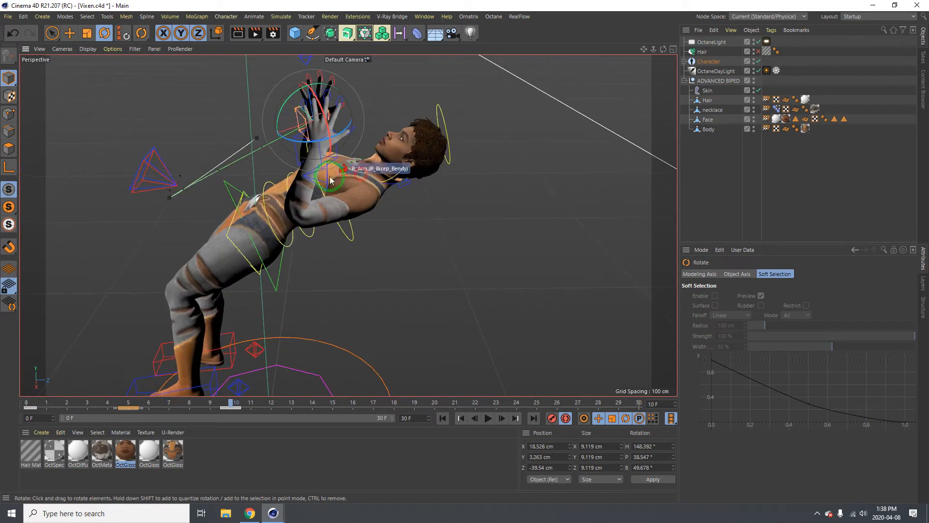
Move the left-hand controller to about X -23, Y 3, Z -46 cm and rotate it to about H -134°, P 58°, B -46°.
{"action": "left_click", "coordinate": [337, 155]}
{"action": "left_click", "coordinate": [295, 148]}
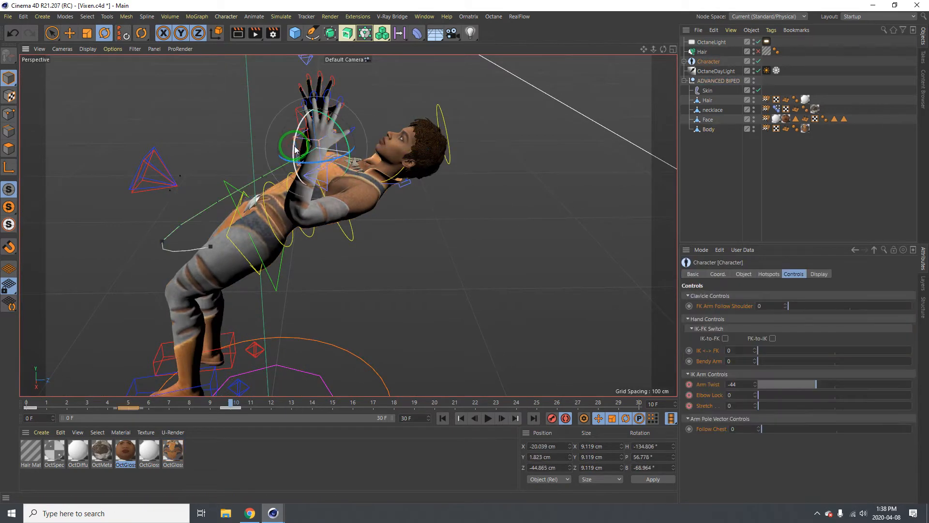
{"action": "left_click_drag", "start_coordinate": [311, 192], "coordinate": [431, 186]}
{"action": "key", "text": "e"}
{"action": "left_click_drag", "start_coordinate": [347, 165], "coordinate": [411, 160], "text": "alt"}
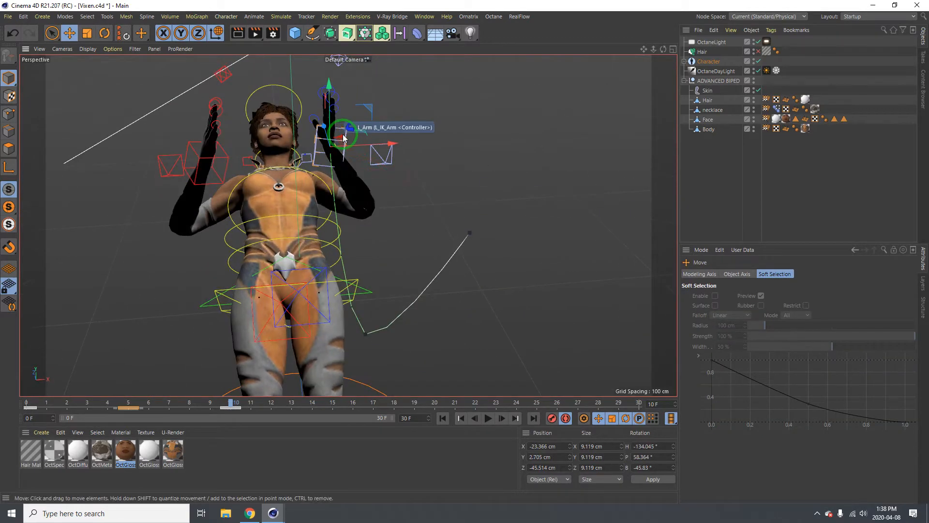
Set the left arm's Arm Twist to -38.
{"action": "left_click_drag", "start_coordinate": [344, 138], "coordinate": [677, 319]}
{"action": "left_click_drag", "start_coordinate": [804, 388], "coordinate": [818, 384]}
{"action": "left_click_drag", "start_coordinate": [296, 200], "coordinate": [161, 185], "text": "alt"}
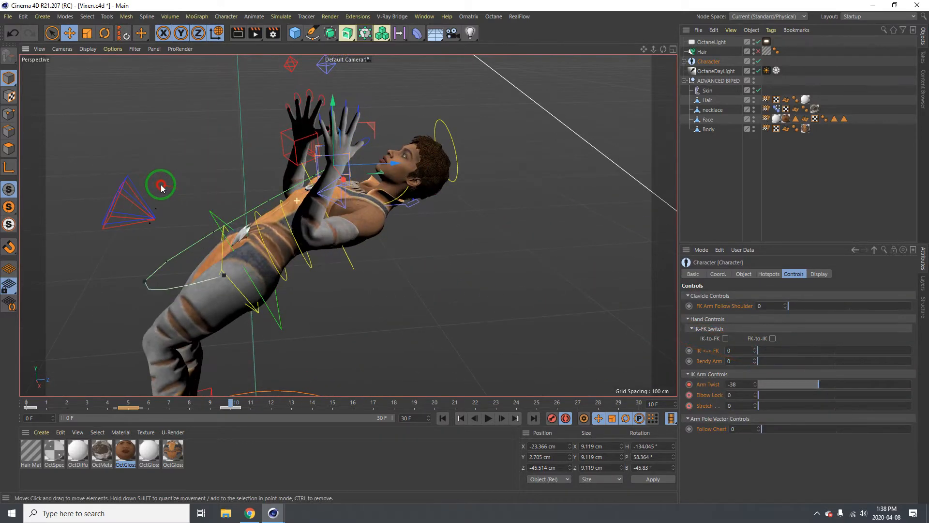
Advance to frame 15 and rotate the hip controller backward to about P -122°.
{"action": "scroll", "coordinate": [310, 208], "scroll_direction": "down", "scroll_amount": 2}
{"action": "middle_click_drag", "start_coordinate": [315, 206], "coordinate": [364, 164], "text": "alt"}
{"action": "left_click_drag", "start_coordinate": [356, 171], "coordinate": [337, 175], "text": "alt"}
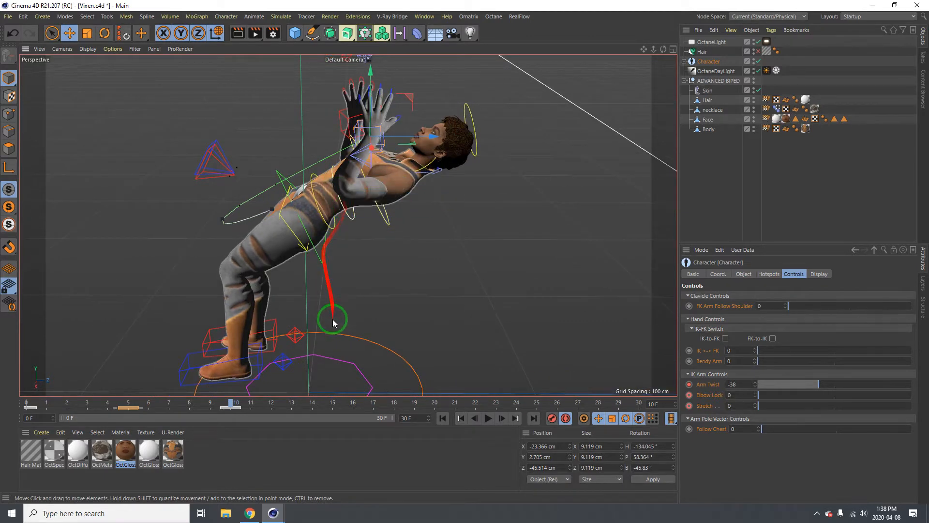
{"action": "key", "text": "g"}
{"action": "key", "text": "g"}
{"action": "key", "text": "g"}
{"action": "key", "text": "g"}
{"action": "key", "text": "g"}
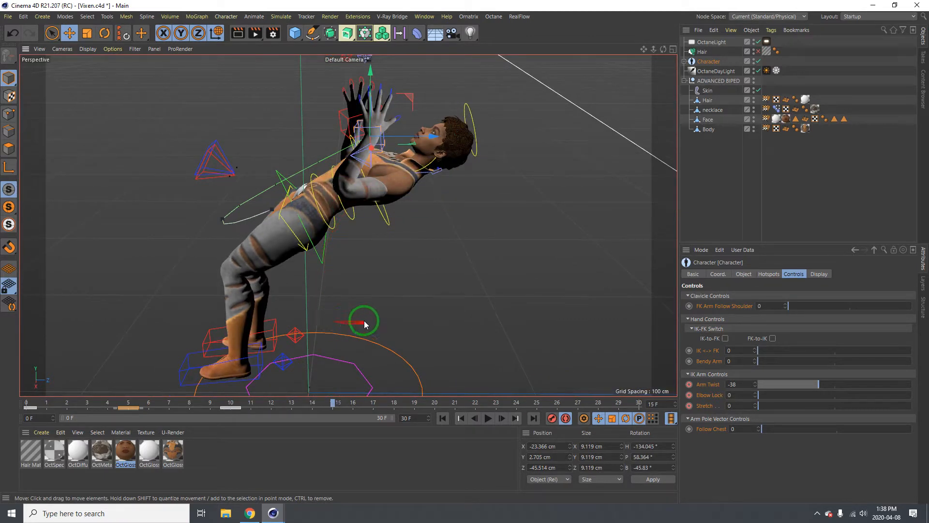
{"action": "left_click", "coordinate": [323, 264]}
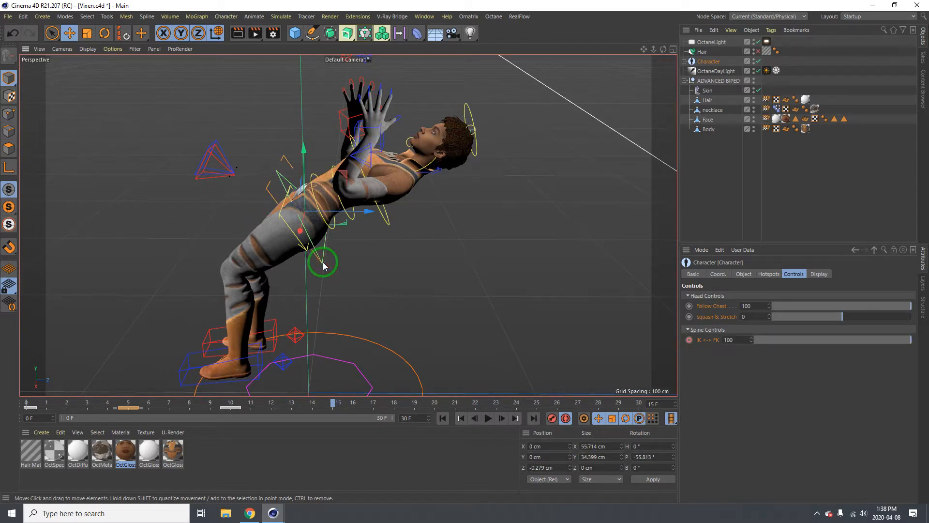
{"action": "key", "text": "r"}
{"action": "left_click_drag", "start_coordinate": [345, 216], "coordinate": [321, 247]}
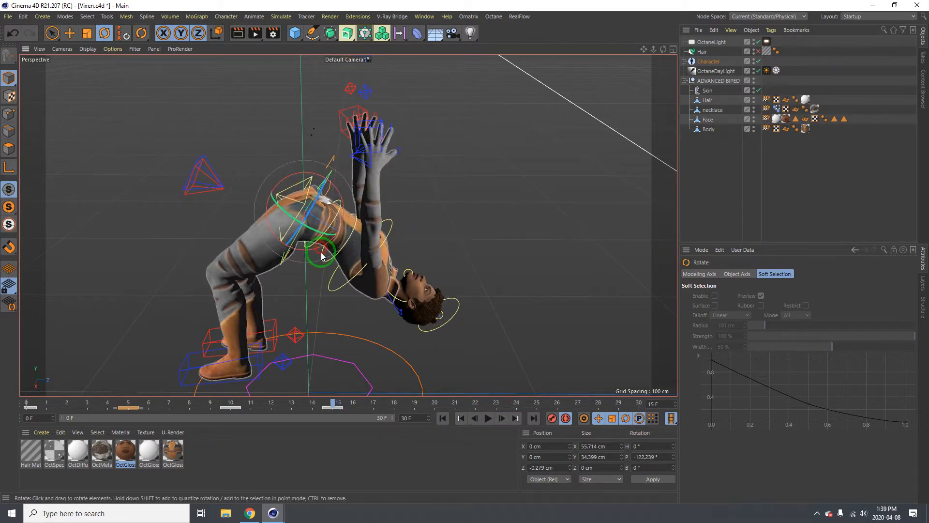
Bend the second FK spine controller (FK_Spine_02) backward to about P -17°.
{"action": "left_click", "coordinate": [325, 263]}
{"action": "left_click_drag", "start_coordinate": [337, 277], "coordinate": [334, 276]}
{"action": "key", "text": "ctrl+z"}
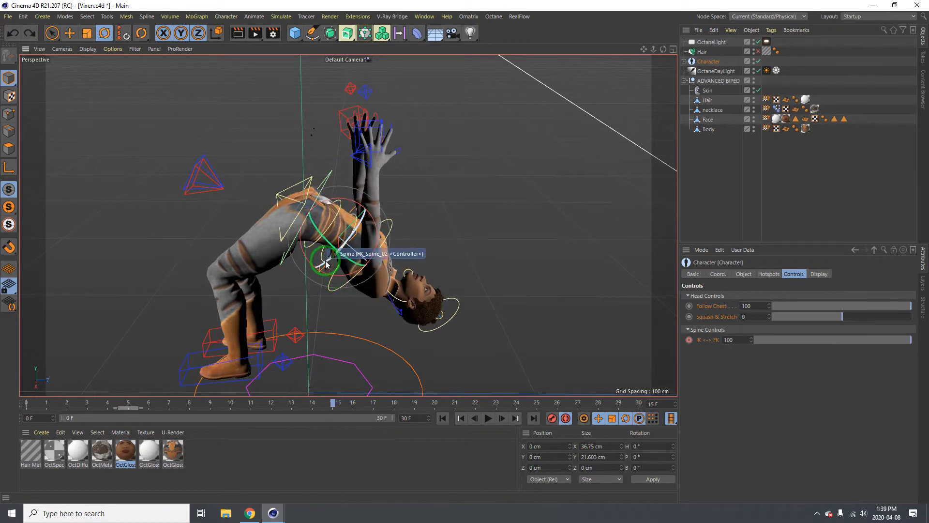
{"action": "left_click_drag", "start_coordinate": [333, 277], "coordinate": [186, 344]}
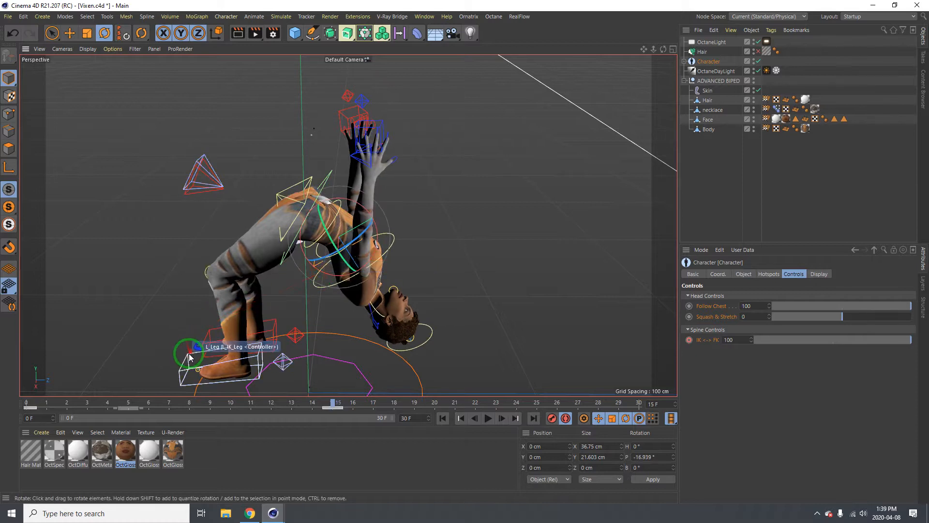
Lift the left foot controller off the ground to about Y 149, Z -59 cm and tilt it to about P -43°.
{"action": "left_click", "coordinate": [189, 358]}
{"action": "key", "text": "e"}
{"action": "left_click_drag", "start_coordinate": [234, 325], "coordinate": [220, 234]}
{"action": "left_click_drag", "start_coordinate": [268, 274], "coordinate": [166, 203]}
{"action": "key", "text": "r"}
{"action": "key", "text": "e"}
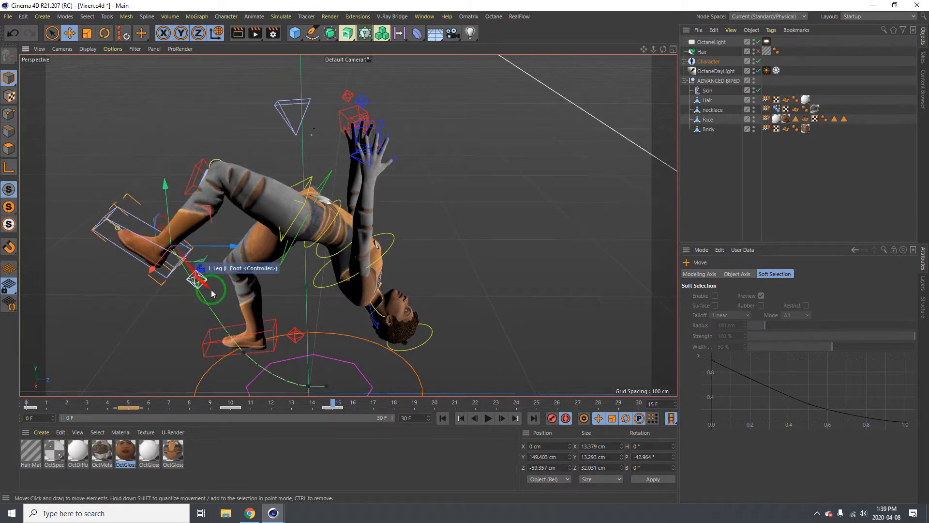
Lift the right foot controller off the ground beside the raised left foot and tilt it to match.
{"action": "left_click", "coordinate": [205, 329]}
{"action": "left_click_drag", "start_coordinate": [255, 300], "coordinate": [242, 226]}
{"action": "left_click_drag", "start_coordinate": [294, 266], "coordinate": [45, 164]}
{"action": "key", "text": "r"}
Lower the right-hand controller to the floor at about X 64, Y -83, Z 9 cm and rotate it to about H 59°, P -14°, B -27°.
{"action": "middle_click_drag", "start_coordinate": [232, 183], "coordinate": [334, 190], "text": "alt"}
{"action": "left_click_drag", "start_coordinate": [323, 122], "coordinate": [282, 356]}
{"action": "right_click_drag", "start_coordinate": [338, 177], "coordinate": [388, 173], "text": "alt"}
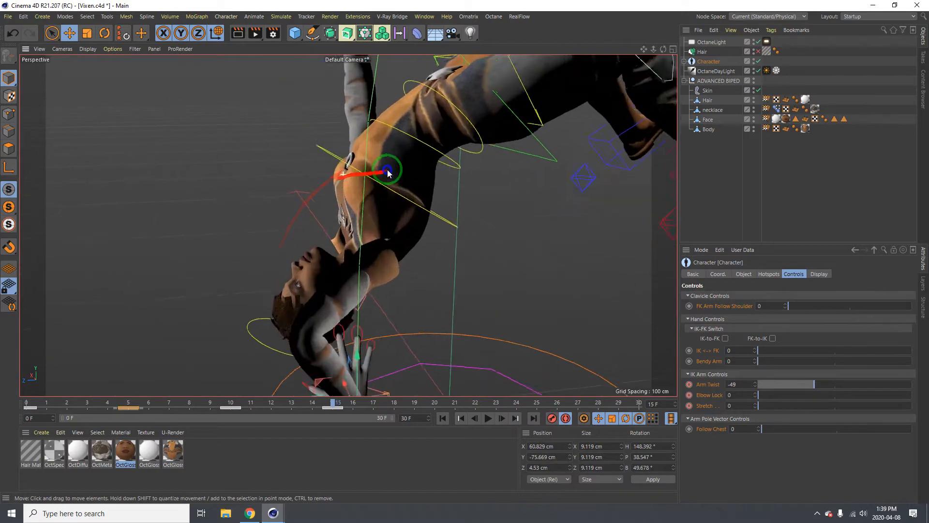
{"action": "left_click_drag", "start_coordinate": [364, 180], "coordinate": [428, 190], "text": "alt"}
{"action": "middle_click_drag", "start_coordinate": [371, 217], "coordinate": [408, 137], "text": "alt"}
{"action": "left_click_drag", "start_coordinate": [409, 137], "coordinate": [431, 148], "text": "alt"}
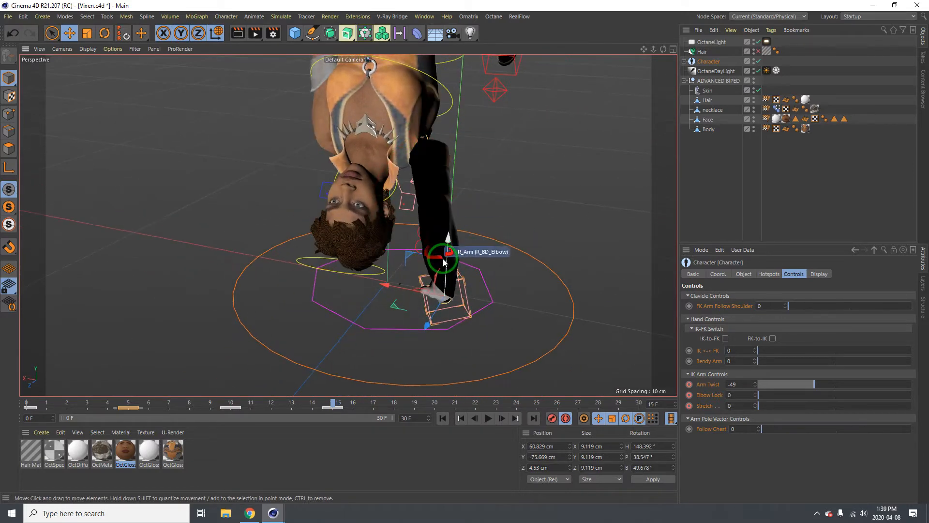
{"action": "left_click_drag", "start_coordinate": [443, 255], "coordinate": [480, 354]}
{"action": "key", "text": "r"}
{"action": "left_click_drag", "start_coordinate": [424, 233], "coordinate": [278, 208], "text": "alt"}
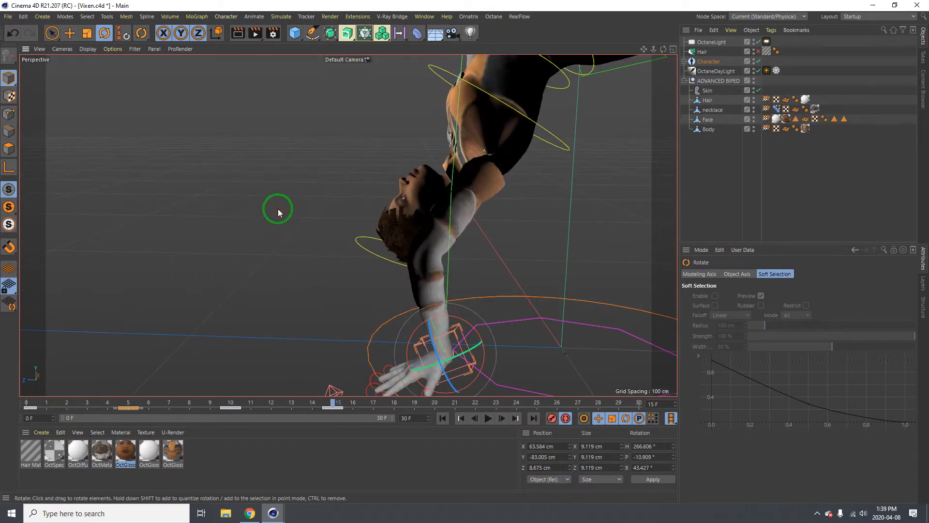
{"action": "left_click_drag", "start_coordinate": [462, 357], "coordinate": [376, 261]}
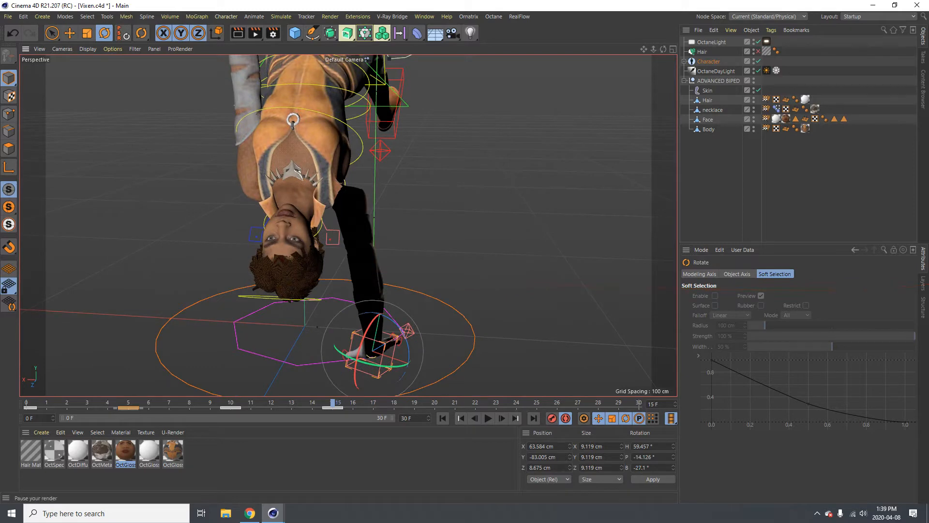
Bring up the Octane Live Viewer to examine the rendered right arm and elbow, and move the viewer away again.
{"action": "left_click_drag", "start_coordinate": [928, 82], "coordinate": [525, 112]}
{"action": "left_click", "coordinate": [355, 254]}
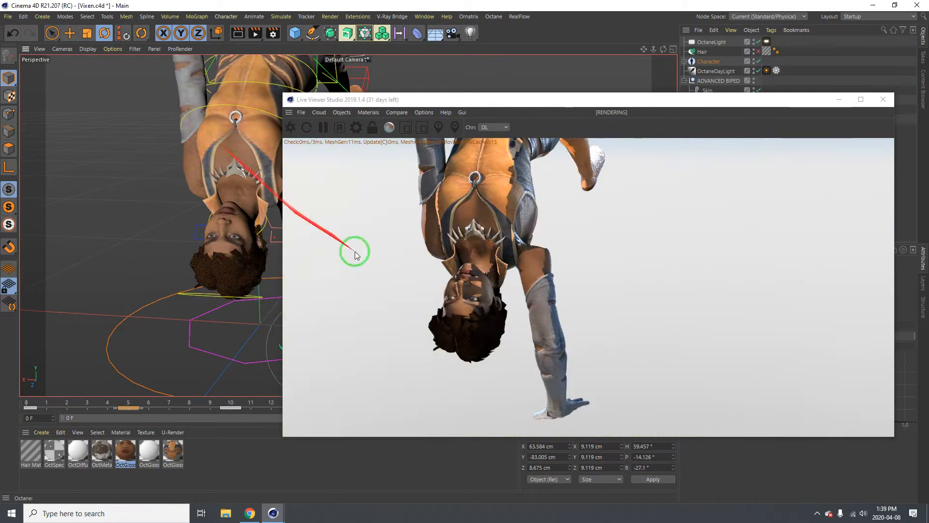
{"action": "left_click", "coordinate": [541, 330]}
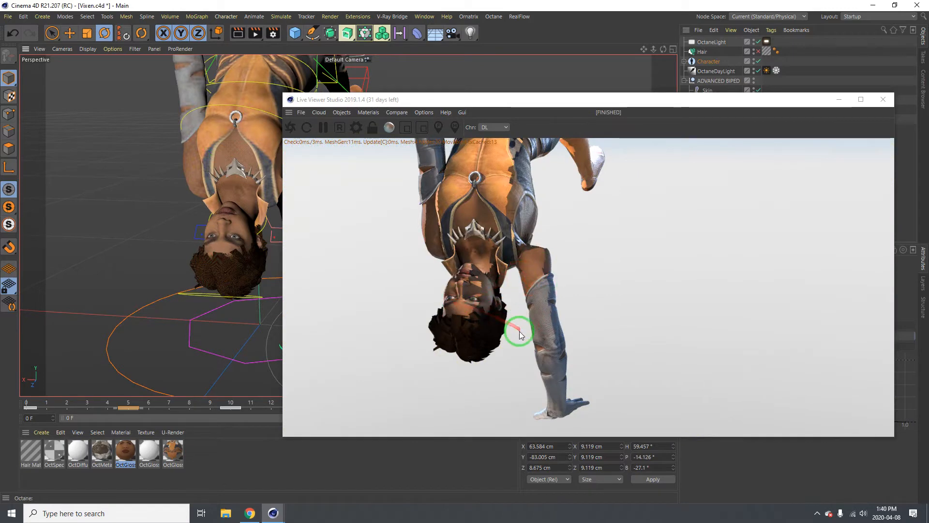
{"action": "left_click_drag", "start_coordinate": [528, 331], "coordinate": [581, 361]}
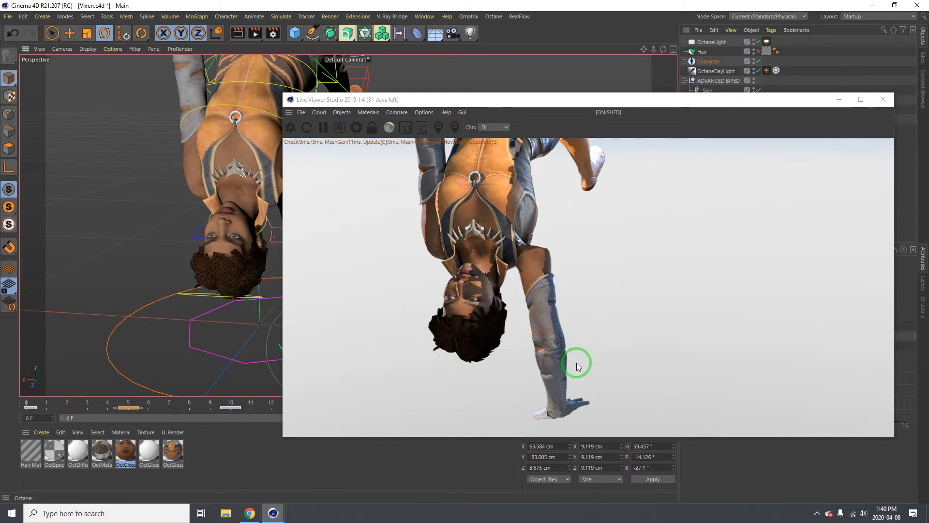
{"action": "left_click_drag", "start_coordinate": [528, 101], "coordinate": [928, 145]}
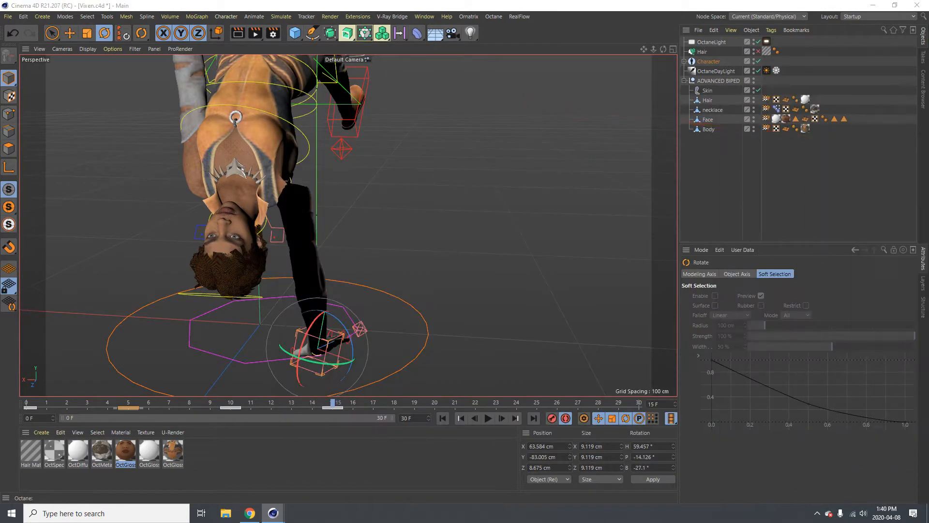
Set the right arm's Arm Twist to 119 and bring back the Live Viewer to check the render.
{"action": "left_click", "coordinate": [313, 328]}
{"action": "left_click_drag", "start_coordinate": [821, 386], "coordinate": [887, 383]}
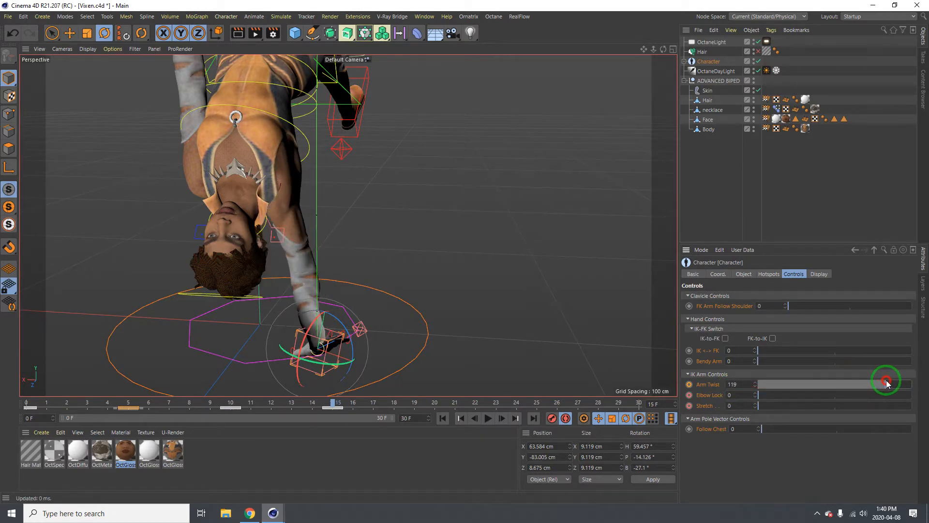
{"action": "left_click_drag", "start_coordinate": [928, 141], "coordinate": [392, 67]}
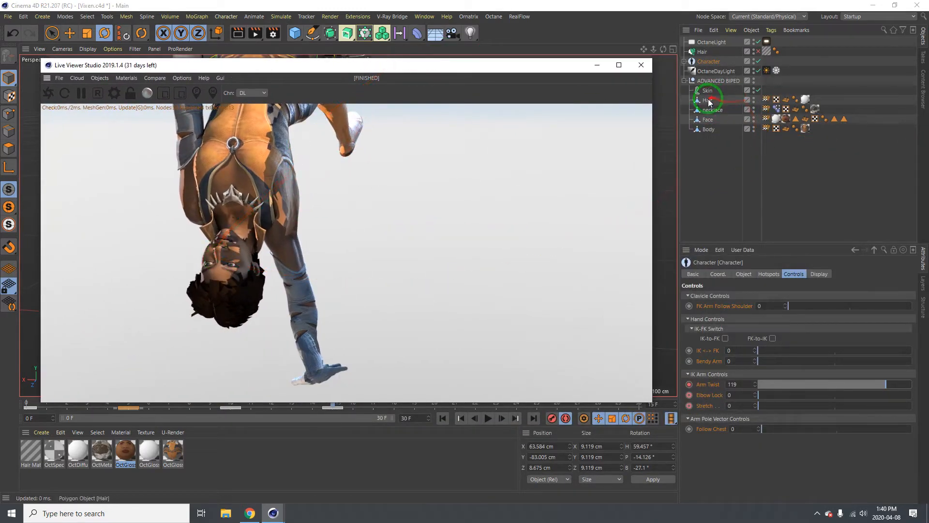
Add an Octane ObjectTag with subdivision level 1 to the Body object and copy it to Face.
{"action": "left_click", "coordinate": [705, 131]}
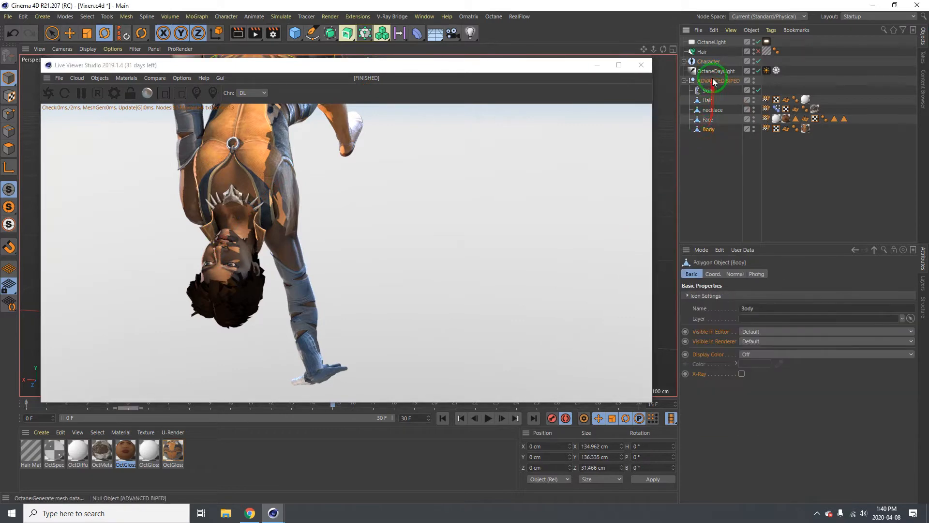
{"action": "left_click", "coordinate": [770, 30]}
{"action": "mouse_move", "coordinate": [825, 64]}
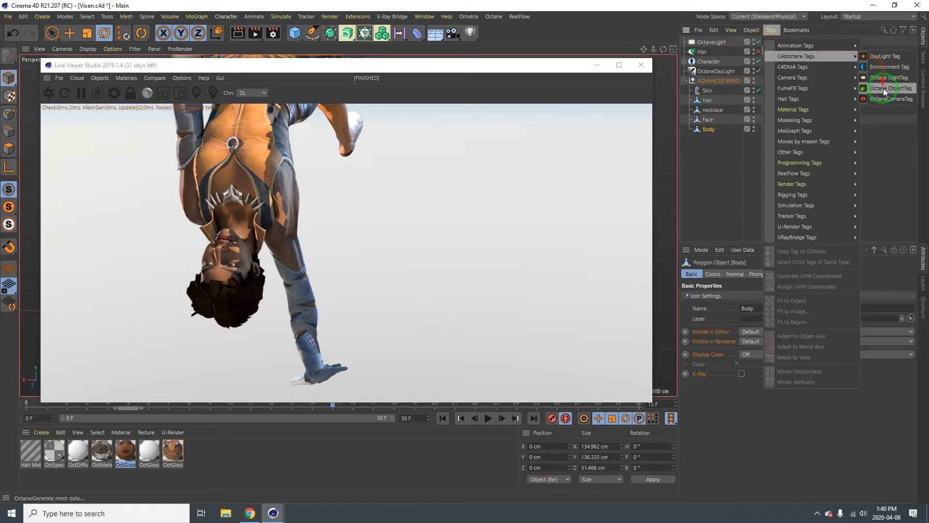
{"action": "left_click", "coordinate": [885, 89]}
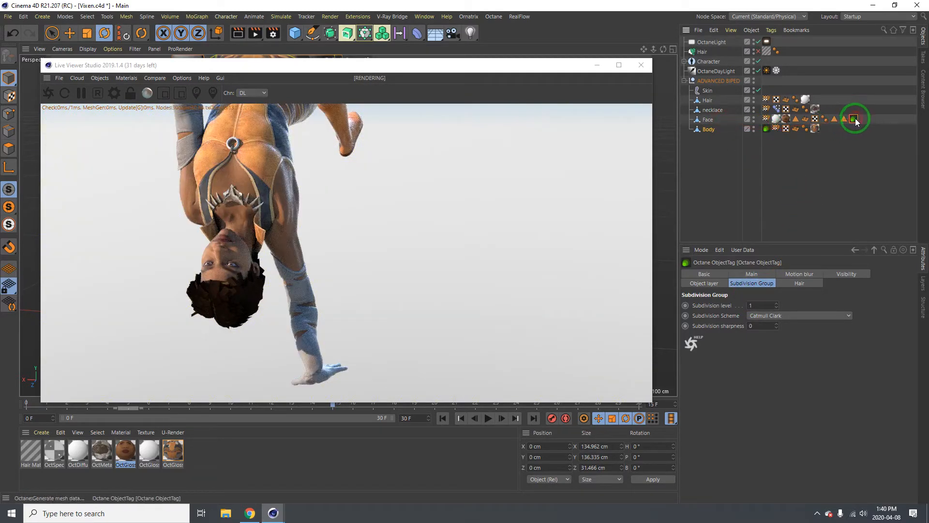
Copy the Octane ObjectTag to the necklace and Hair objects and move the Live Viewer off the viewport.
{"action": "left_click_drag", "start_coordinate": [724, 111], "coordinate": [725, 110], "text": "ctrl"}
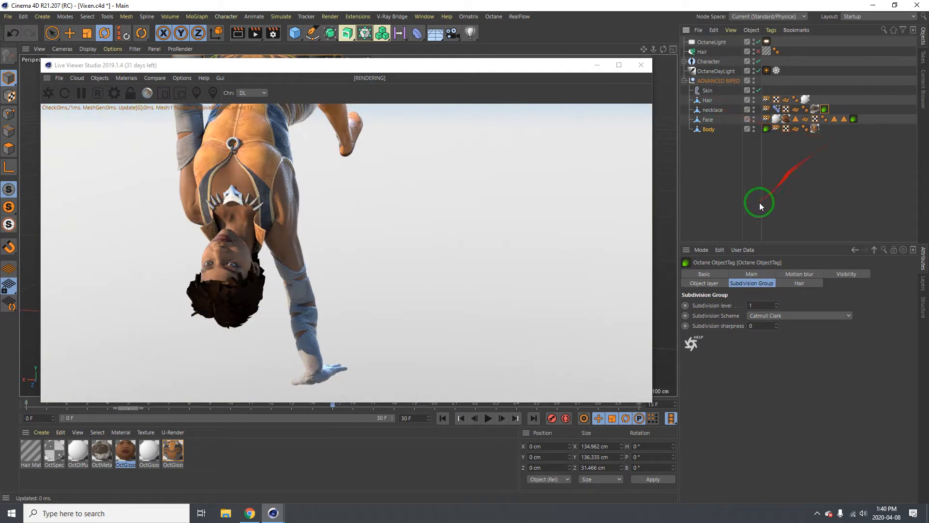
{"action": "left_click_drag", "start_coordinate": [828, 111], "coordinate": [820, 102], "text": "ctrl"}
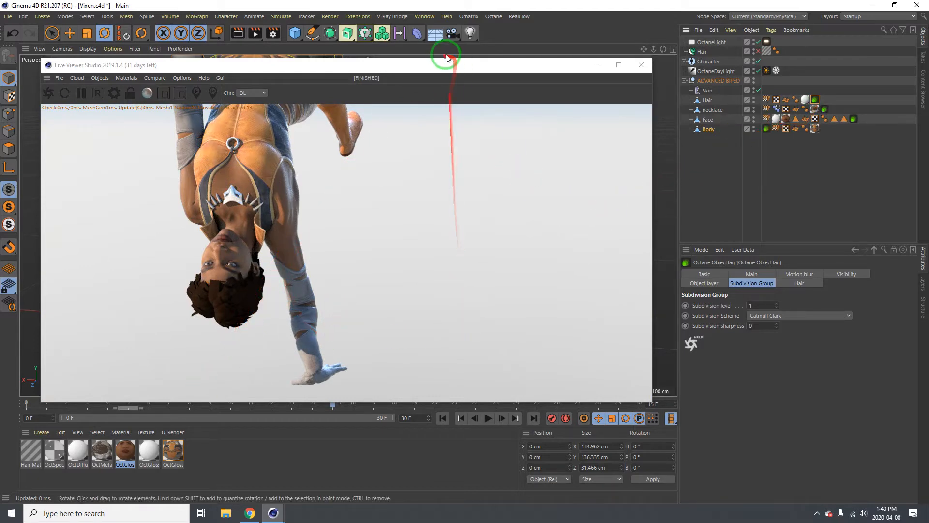
{"action": "left_click_drag", "start_coordinate": [440, 76], "coordinate": [928, 104]}
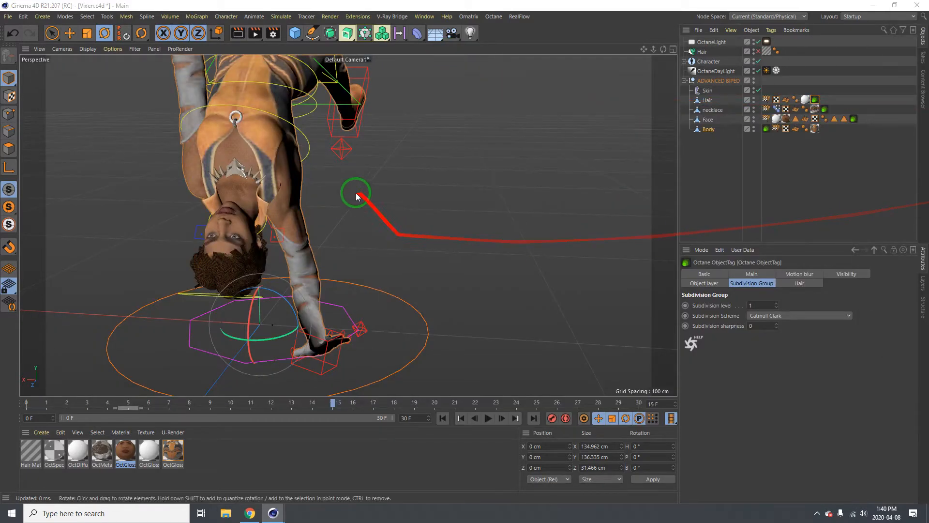
Lower the left-hand controller from above the body to beside the head, at about X -45, Y -56, Z -13 cm.
{"action": "left_click_drag", "start_coordinate": [281, 155], "coordinate": [283, 222], "text": "alt"}
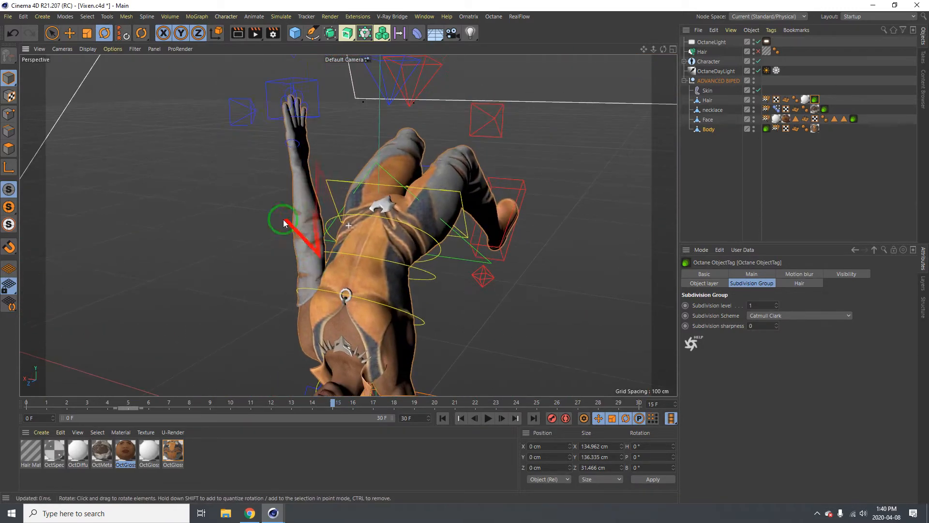
{"action": "left_click", "coordinate": [315, 91]}
{"action": "key", "text": "e"}
{"action": "left_click_drag", "start_coordinate": [313, 90], "coordinate": [451, 279]}
{"action": "left_click", "coordinate": [566, 419]}
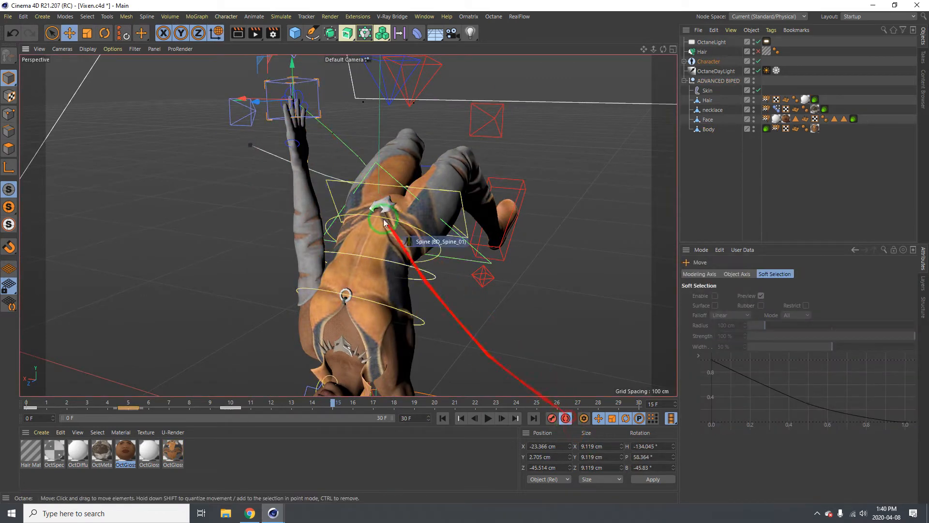
{"action": "left_click_drag", "start_coordinate": [291, 93], "coordinate": [243, 341]}
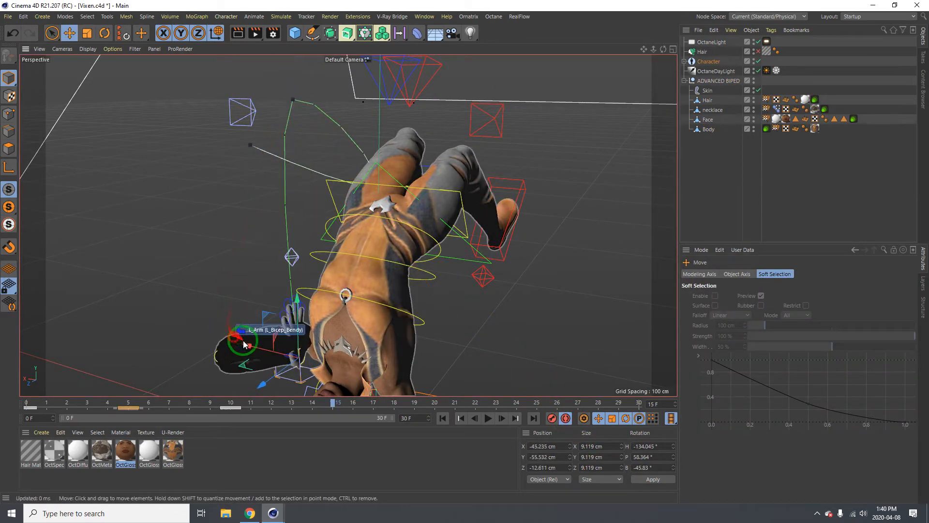
Plant the left-hand controller on the floor at about X -58, Y -90, Z 7 cm, rotated to about H -61°, P -31°, B 11°.
{"action": "middle_click_drag", "start_coordinate": [334, 285], "coordinate": [389, 220], "text": "alt"}
{"action": "left_click_drag", "start_coordinate": [393, 219], "coordinate": [503, 234], "text": "alt"}
{"action": "left_click_drag", "start_coordinate": [357, 259], "coordinate": [353, 363]}
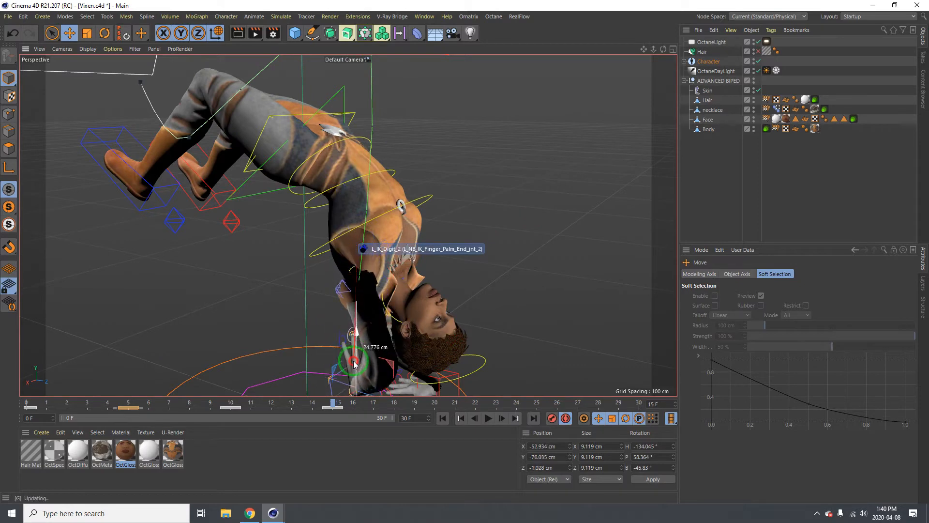
{"action": "middle_click_drag", "start_coordinate": [360, 259], "coordinate": [380, 175], "text": "alt"}
{"action": "left_click_drag", "start_coordinate": [424, 207], "coordinate": [290, 258], "text": "alt"}
{"action": "key", "text": "r"}
{"action": "key", "text": "e"}
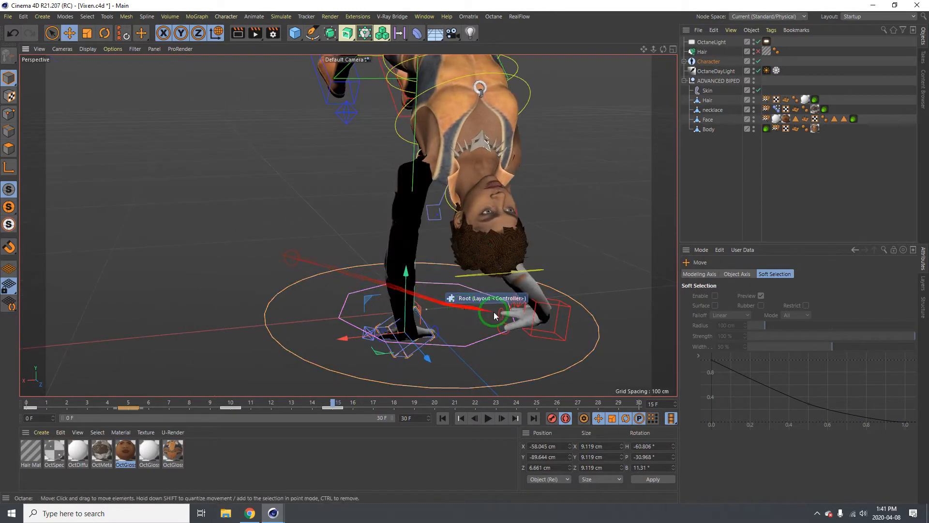
Shift the right-hand controller slightly to about X 64, Y -85, Z 10 cm.
{"action": "left_click", "coordinate": [559, 339]}
{"action": "left_click_drag", "start_coordinate": [541, 270], "coordinate": [483, 271], "text": "alt"}
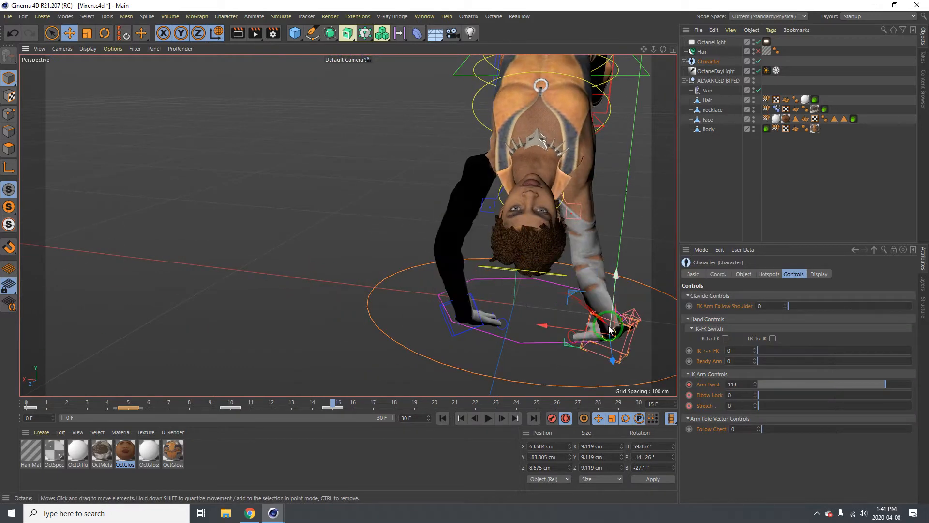
{"action": "key", "text": "r"}
{"action": "left_click_drag", "start_coordinate": [615, 304], "coordinate": [613, 312]}
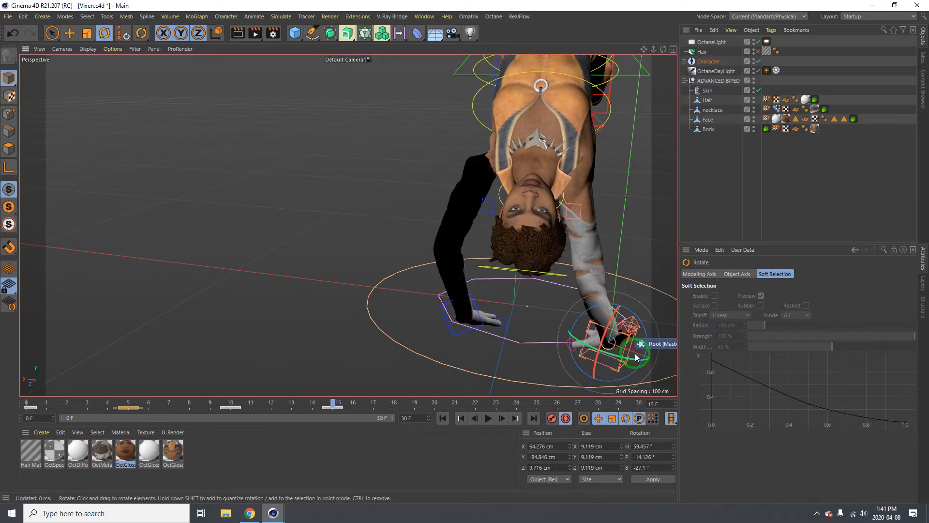
Rotate the right-hand controller to about H 39°, P -5°, B -17° and lower it to about X 65, Y -87, Z 11 cm.
{"action": "left_click_drag", "start_coordinate": [603, 379], "coordinate": [609, 364]}
{"action": "left_click_drag", "start_coordinate": [530, 213], "coordinate": [446, 224], "text": "alt"}
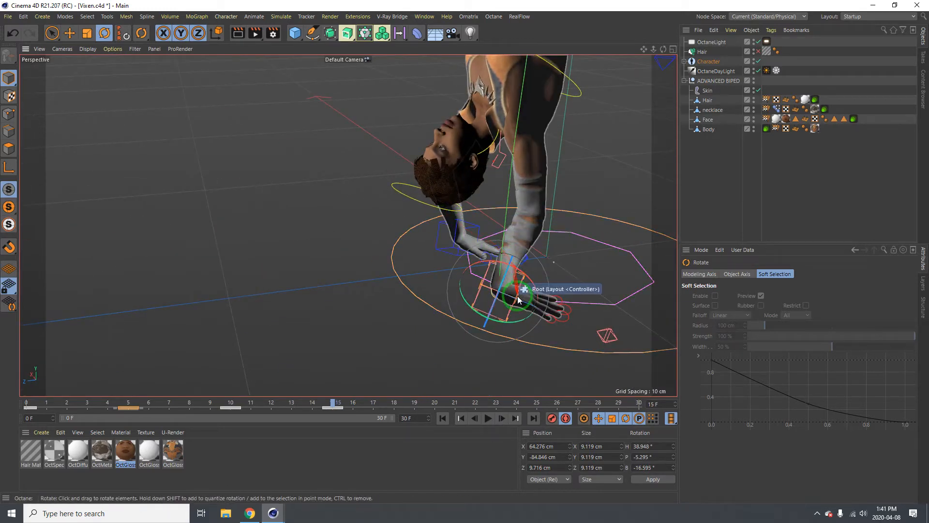
{"action": "key", "text": "e"}
{"action": "left_click_drag", "start_coordinate": [503, 251], "coordinate": [500, 266]}
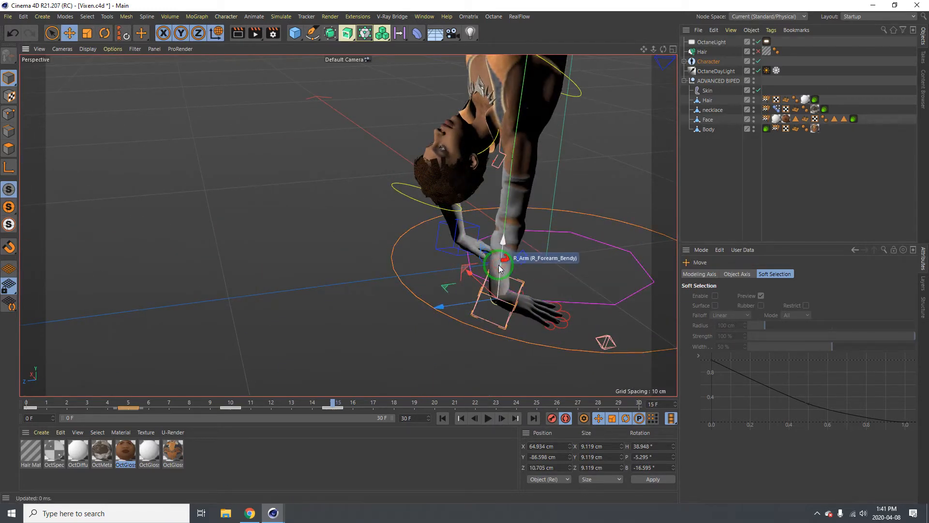
{"action": "left_click_drag", "start_coordinate": [457, 209], "coordinate": [580, 197], "text": "alt"}
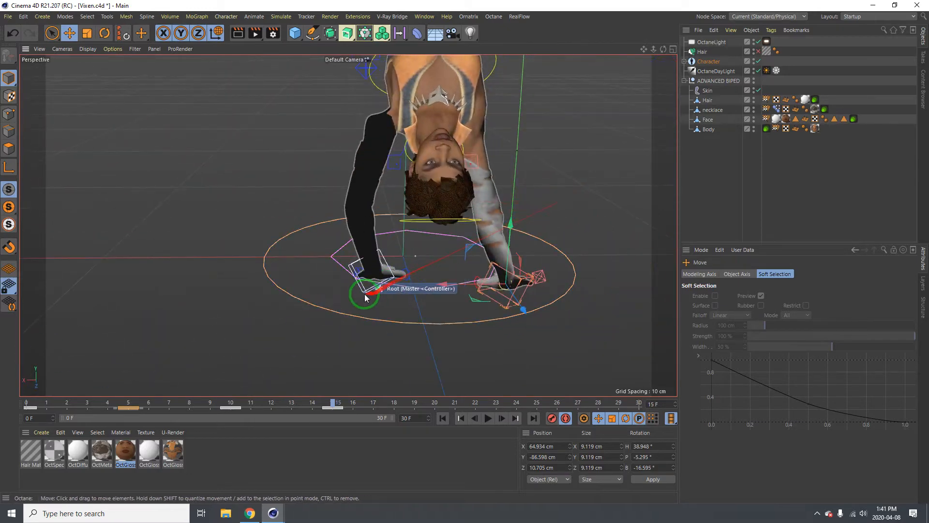
Lower the left-hand controller to about X -59, Y -93, Z 8 cm and set its Arm Twist to 134.
{"action": "left_click", "coordinate": [372, 229]}
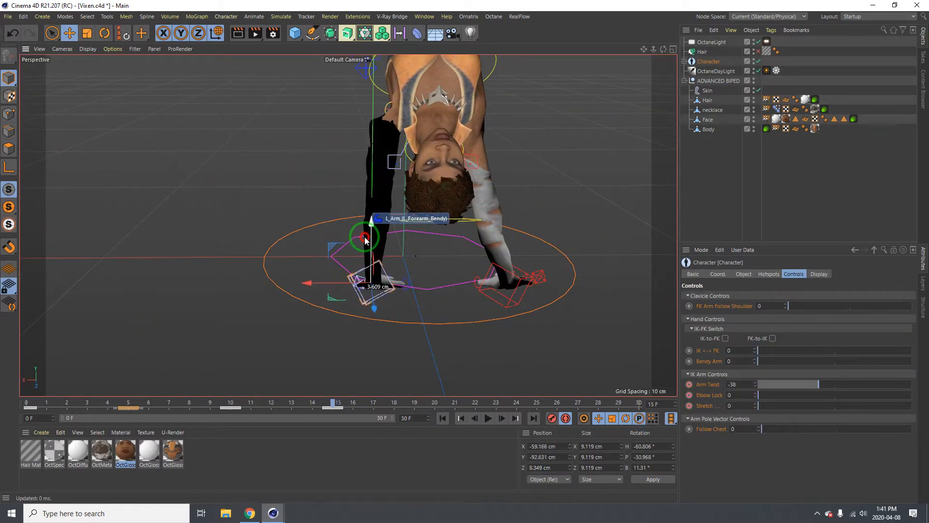
{"action": "left_click_drag", "start_coordinate": [374, 174], "coordinate": [409, 175], "text": "alt"}
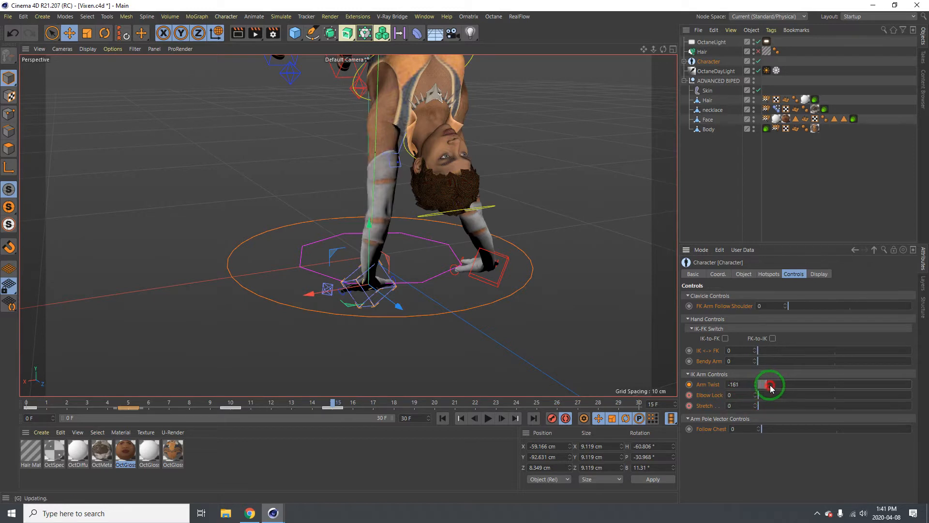
{"action": "left_click_drag", "start_coordinate": [771, 387], "coordinate": [894, 389]}
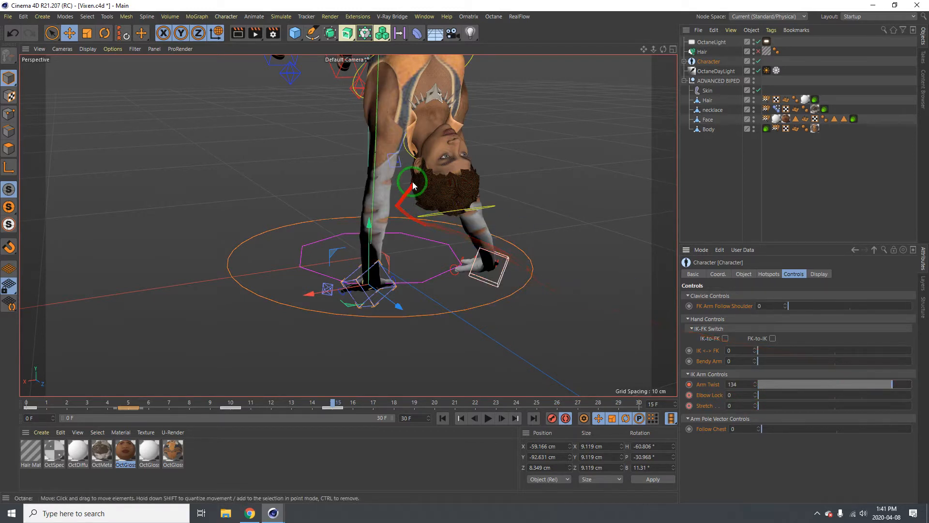
Bring the Live Viewer over the viewport and examine the whole handstand pose from the side.
{"action": "left_click_drag", "start_coordinate": [413, 185], "coordinate": [512, 193], "text": "alt"}
{"action": "left_click_drag", "start_coordinate": [928, 44], "coordinate": [544, 123]}
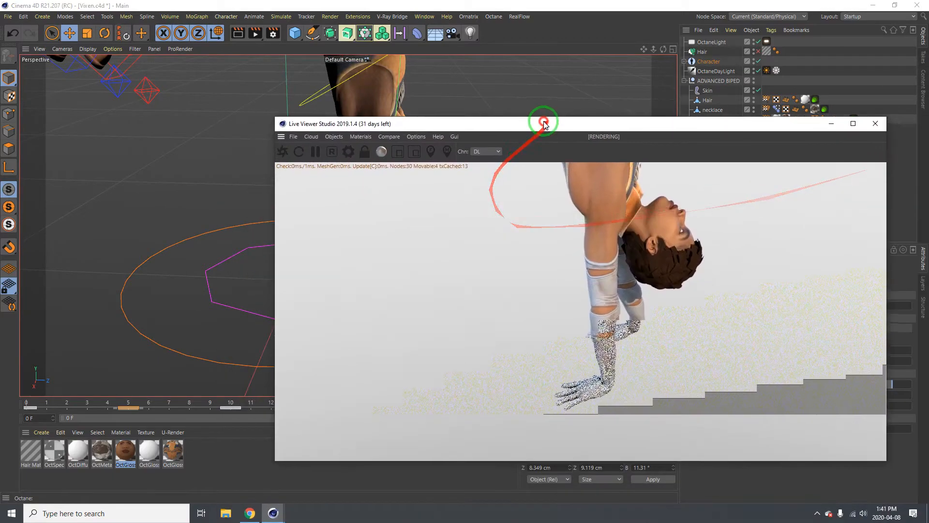
{"action": "left_click_drag", "start_coordinate": [364, 96], "coordinate": [238, 149]}
{"action": "middle_click_drag", "start_coordinate": [238, 149], "coordinate": [230, 179], "text": "alt"}
{"action": "scroll", "coordinate": [216, 150], "scroll_direction": "down", "scroll_amount": 1}
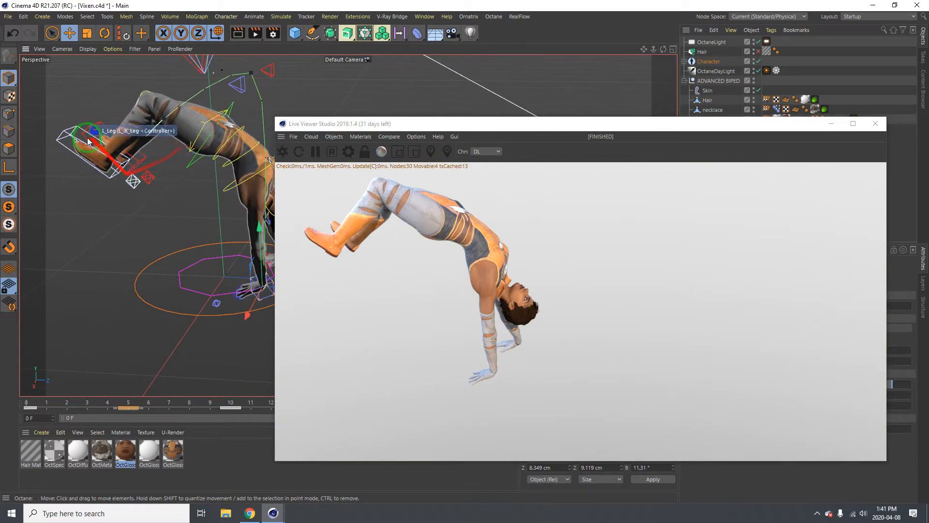
Raise the left foot controller to about Y 200, Z -34 cm and rotate it to a pitch of about -89°.
{"action": "left_click", "coordinate": [89, 141]}
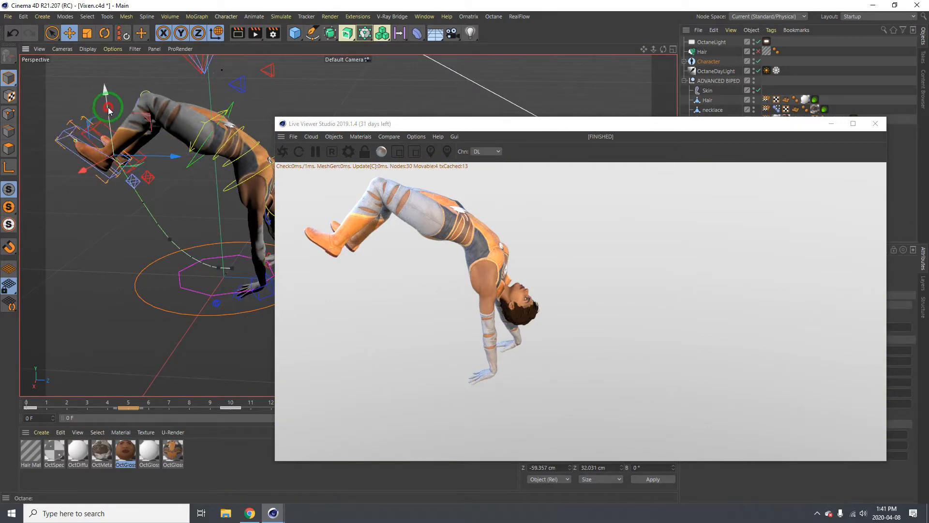
{"action": "left_click_drag", "start_coordinate": [109, 111], "coordinate": [197, 125]}
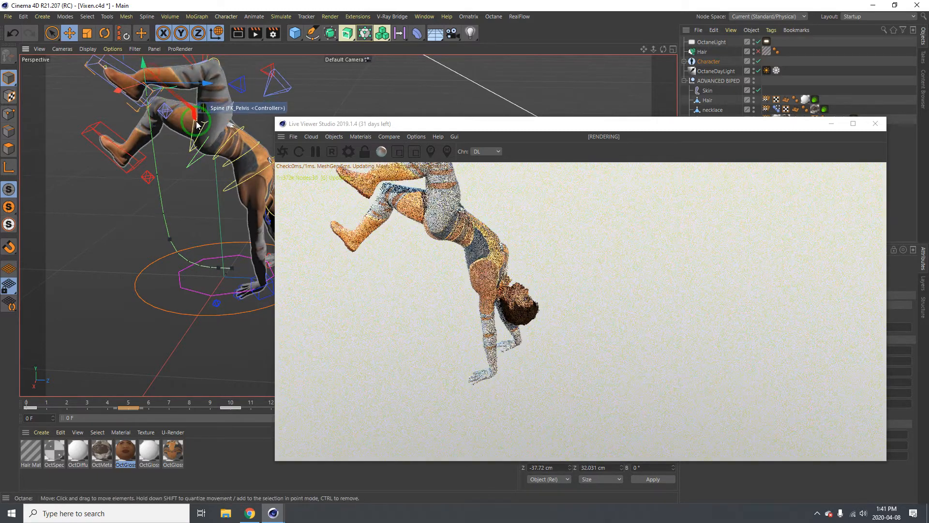
{"action": "middle_click_drag", "start_coordinate": [197, 124], "coordinate": [203, 170], "text": "alt"}
{"action": "left_click_drag", "start_coordinate": [203, 170], "coordinate": [220, 168], "text": "alt"}
{"action": "key", "text": "r"}
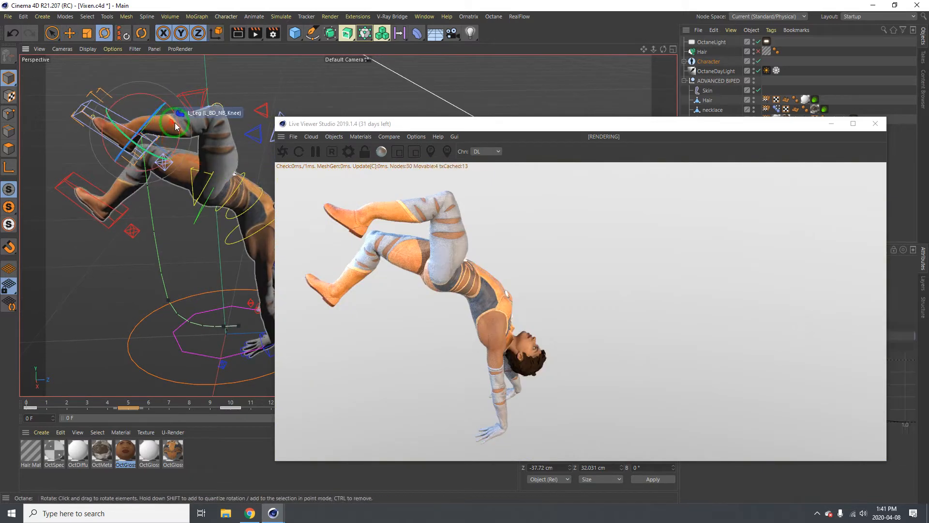
{"action": "left_click_drag", "start_coordinate": [175, 130], "coordinate": [164, 157]}
{"action": "key", "text": "e"}
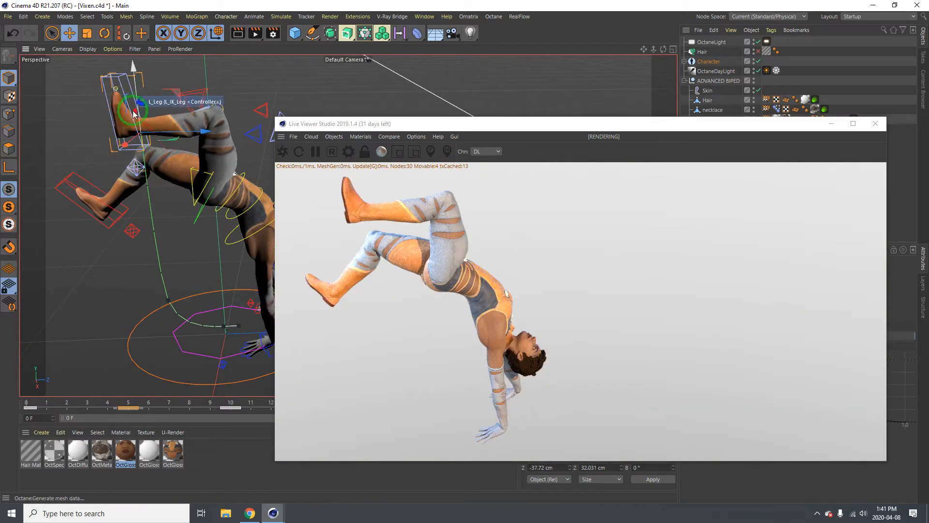
{"action": "left_click_drag", "start_coordinate": [134, 114], "coordinate": [516, 190]}
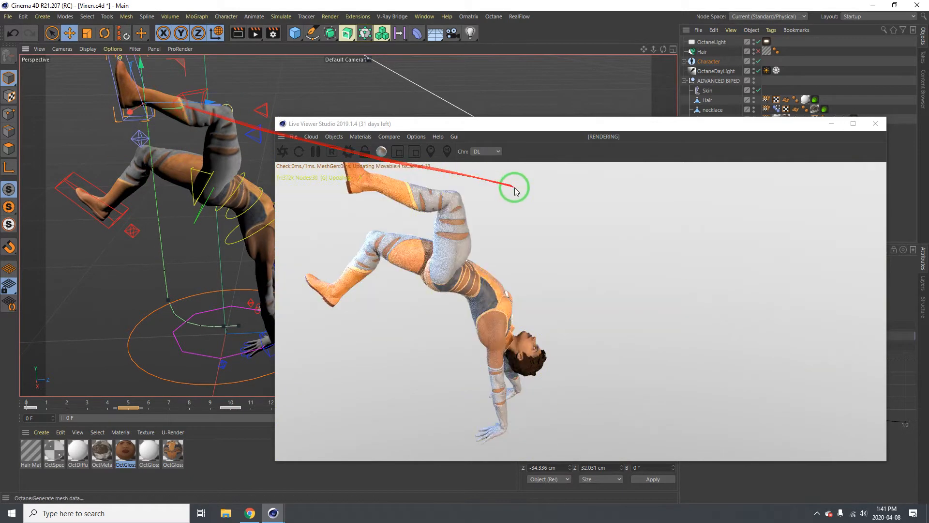
Move the Live Viewer aside and raise the right foot controller to about Y 196, Z -40 cm, pitched about -89°.
{"action": "left_click_drag", "start_coordinate": [548, 131], "coordinate": [928, 178]}
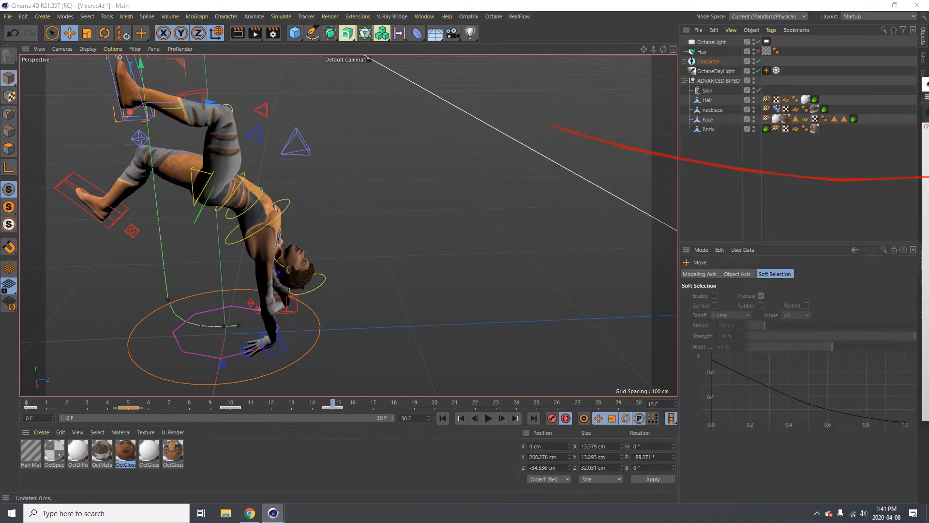
{"action": "left_click", "coordinate": [79, 183]}
{"action": "left_click_drag", "start_coordinate": [107, 180], "coordinate": [115, 97]}
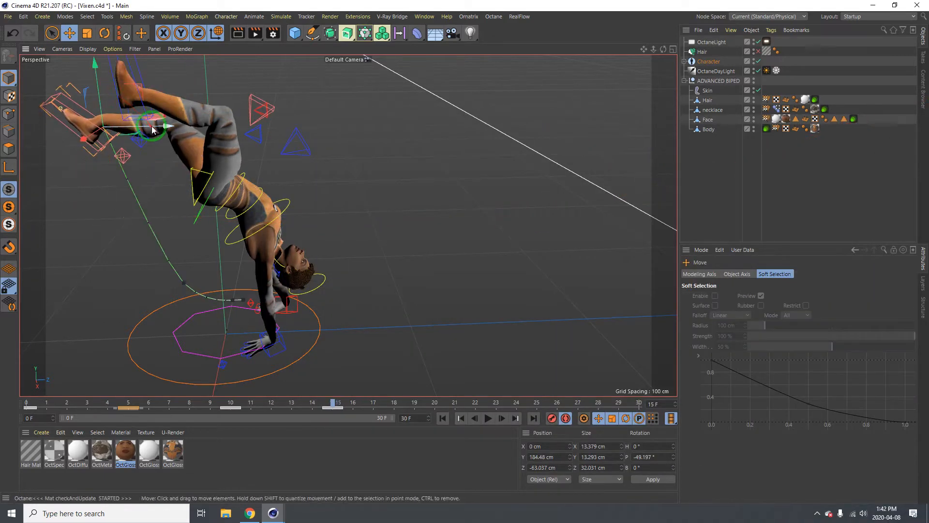
{"action": "left_click_drag", "start_coordinate": [152, 130], "coordinate": [180, 159]}
{"action": "key", "text": "r"}
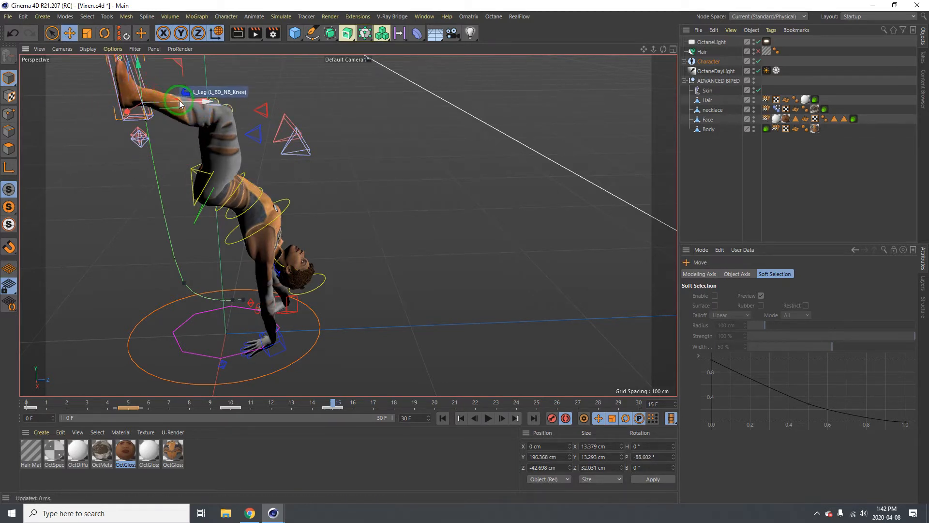
{"action": "left_click_drag", "start_coordinate": [185, 101], "coordinate": [187, 101]}
Go to frame 20 and rotate the pelvis controller to a pitch of about -199°.
{"action": "left_click_drag", "start_coordinate": [239, 167], "coordinate": [128, 160], "text": "alt"}
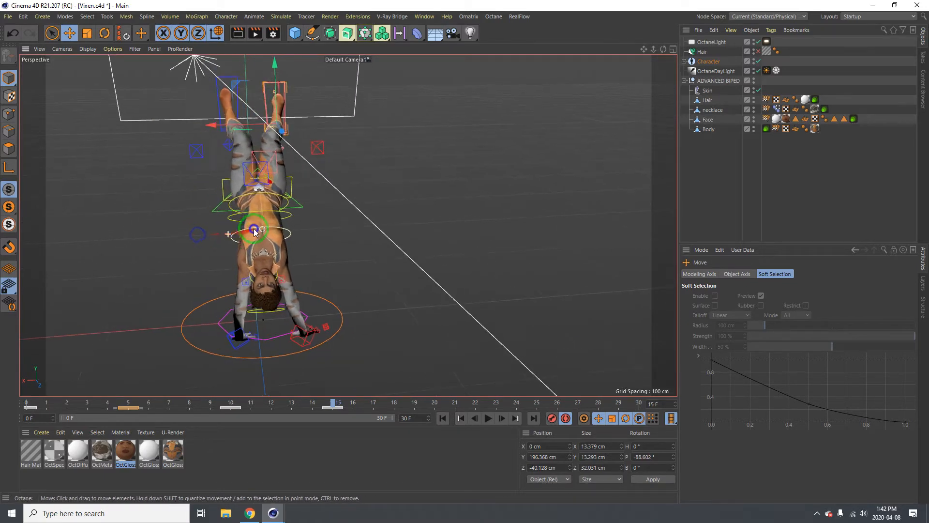
{"action": "left_click_drag", "start_coordinate": [193, 233], "coordinate": [220, 243], "text": "alt"}
{"action": "left_click_drag", "start_coordinate": [321, 197], "coordinate": [329, 217], "text": "alt"}
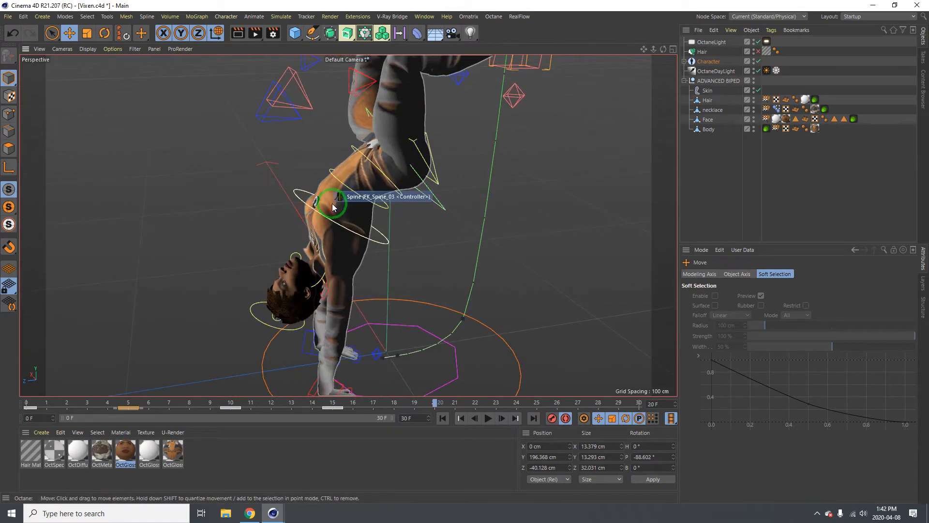
{"action": "left_click", "coordinate": [438, 206]}
{"action": "mouse_move", "coordinate": [372, 177]}
{"action": "left_mouse_down", "text": "alt"}
{"action": "mouse_move", "coordinate": [359, 173]}
{"action": "mouse_move", "coordinate": [368, 181]}
{"action": "left_mouse_up", "text": "alt"}
{"action": "key", "text": "r"}
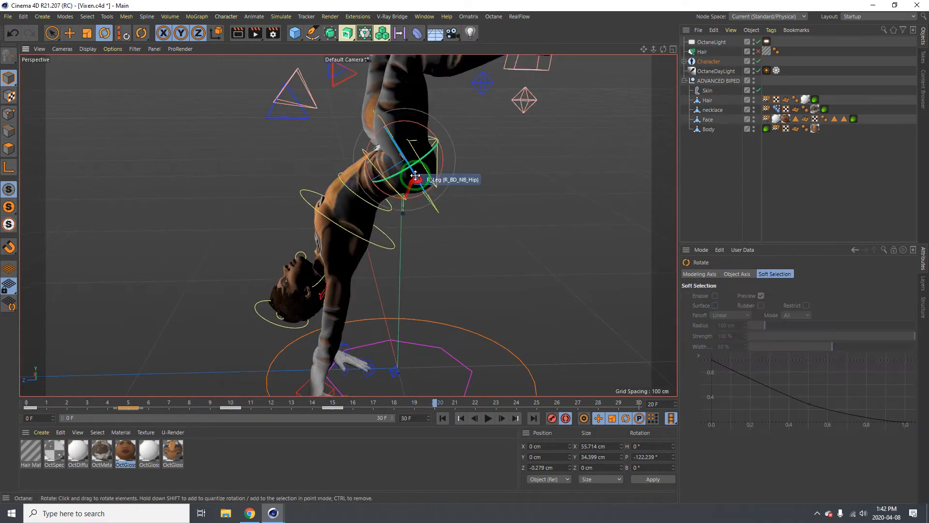
{"action": "left_click_drag", "start_coordinate": [443, 168], "coordinate": [423, 143]}
Rotate the spine controller nearest the pelvis to a pitch of about -20.5°.
{"action": "middle_click_drag", "start_coordinate": [424, 285], "coordinate": [422, 201], "text": "alt"}
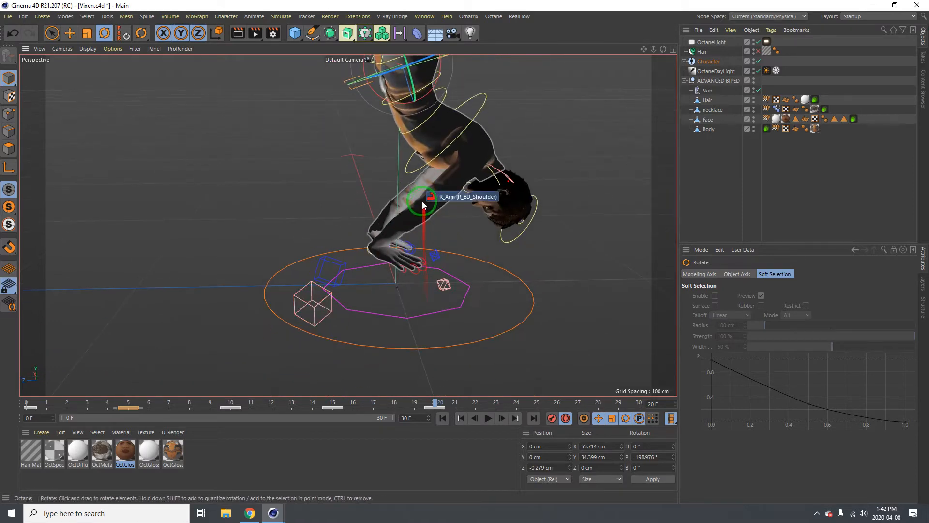
{"action": "middle_click_drag", "start_coordinate": [418, 150], "coordinate": [388, 286], "text": "alt"}
{"action": "scroll", "coordinate": [394, 205], "scroll_direction": "up", "scroll_amount": 2}
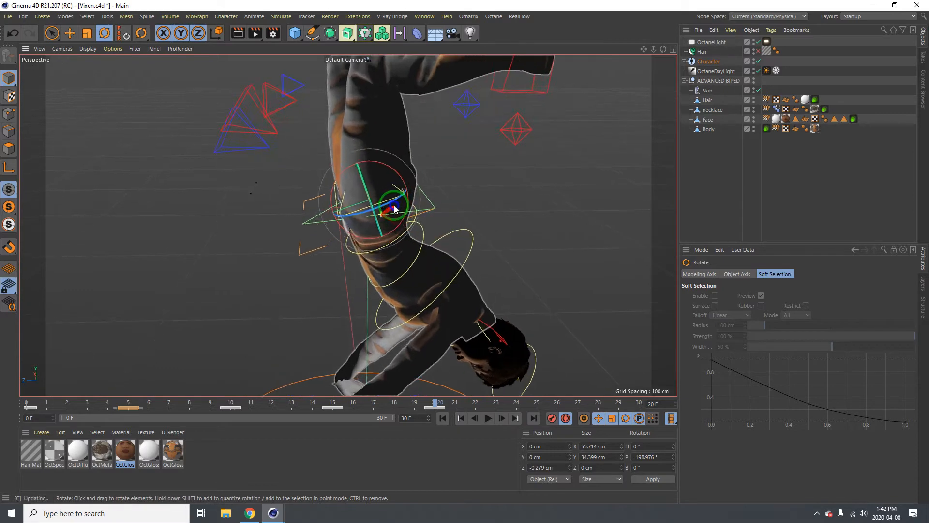
{"action": "left_click_drag", "start_coordinate": [387, 206], "coordinate": [382, 185], "text": "alt"}
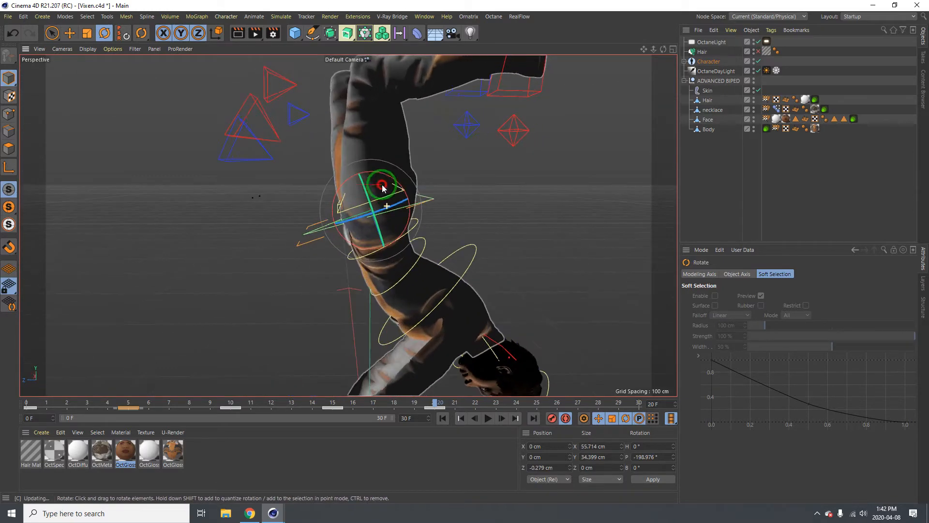
{"action": "left_click", "coordinate": [418, 222]}
{"action": "left_click_drag", "start_coordinate": [410, 209], "coordinate": [400, 209]}
{"action": "right_click_drag", "start_coordinate": [396, 229], "coordinate": [364, 230], "text": "alt"}
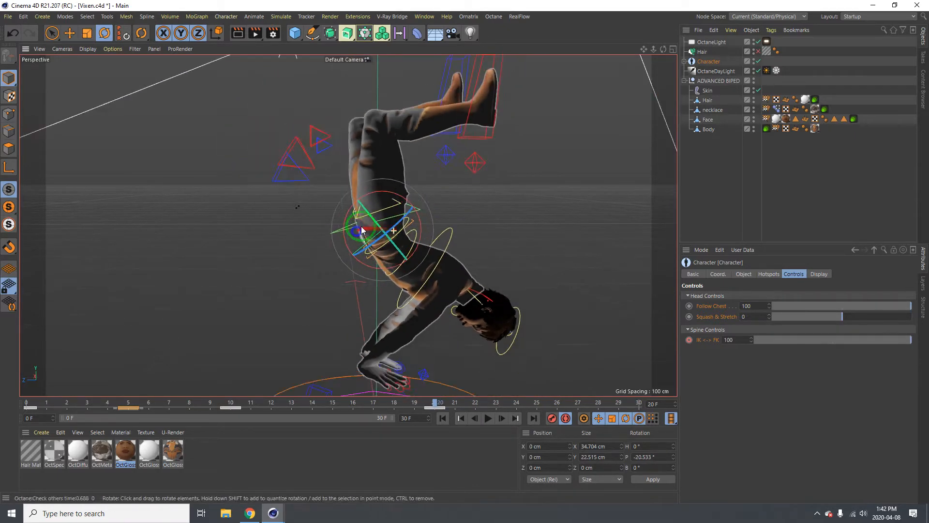
Swing the right foot controller over the body to about Y 182, Z 47 cm and rotate it to a pitch of about -219°.
{"action": "middle_click_drag", "start_coordinate": [364, 230], "coordinate": [366, 289], "text": "alt"}
{"action": "left_click", "coordinate": [483, 118]}
{"action": "key", "text": "e"}
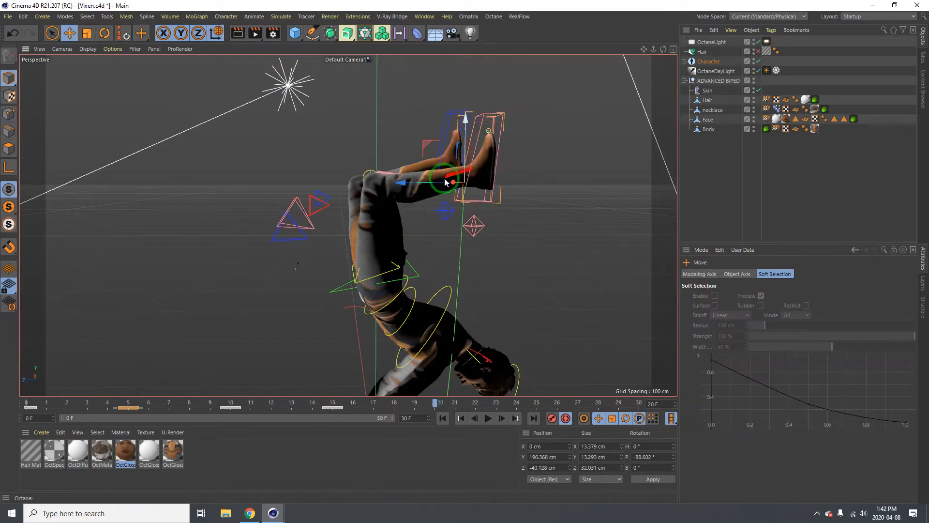
{"action": "left_click_drag", "start_coordinate": [409, 181], "coordinate": [285, 180]}
{"action": "key", "text": "r"}
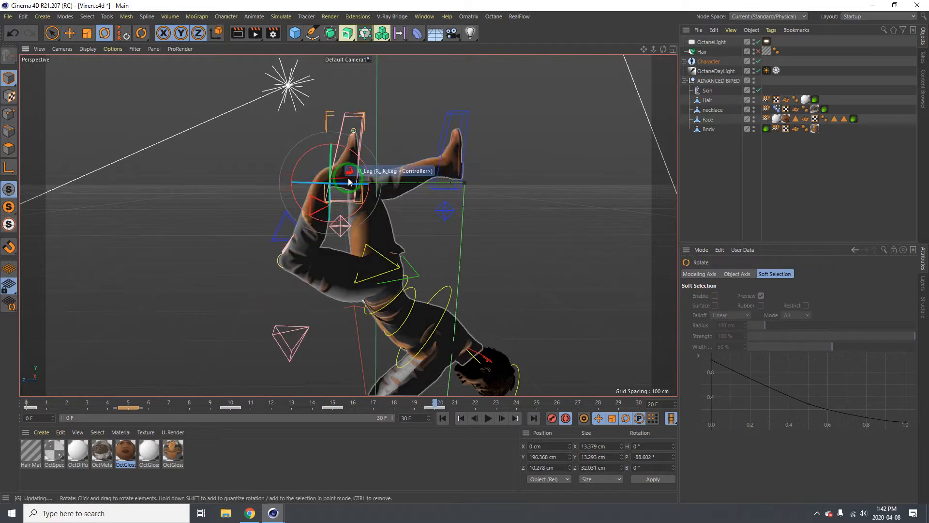
{"action": "left_click_drag", "start_coordinate": [365, 172], "coordinate": [206, 219]}
{"action": "key", "text": "e"}
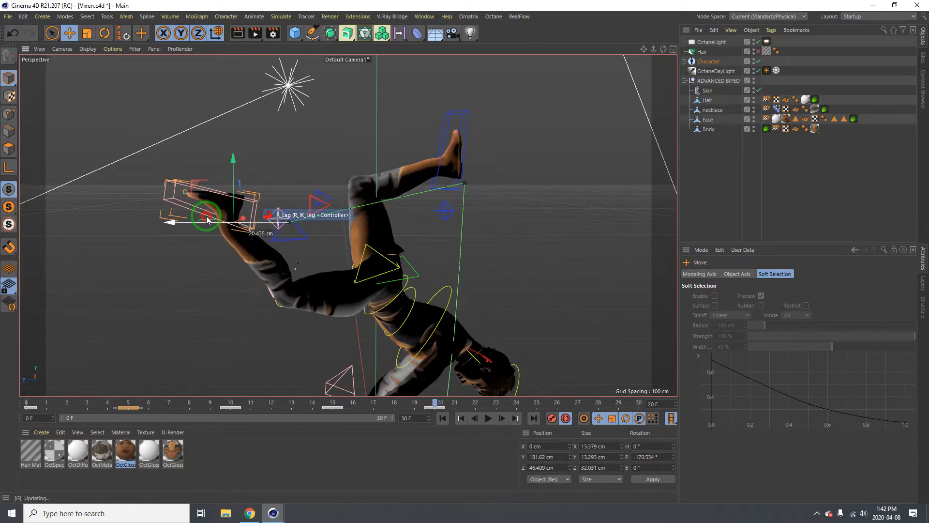
{"action": "left_click_drag", "start_coordinate": [267, 202], "coordinate": [251, 195]}
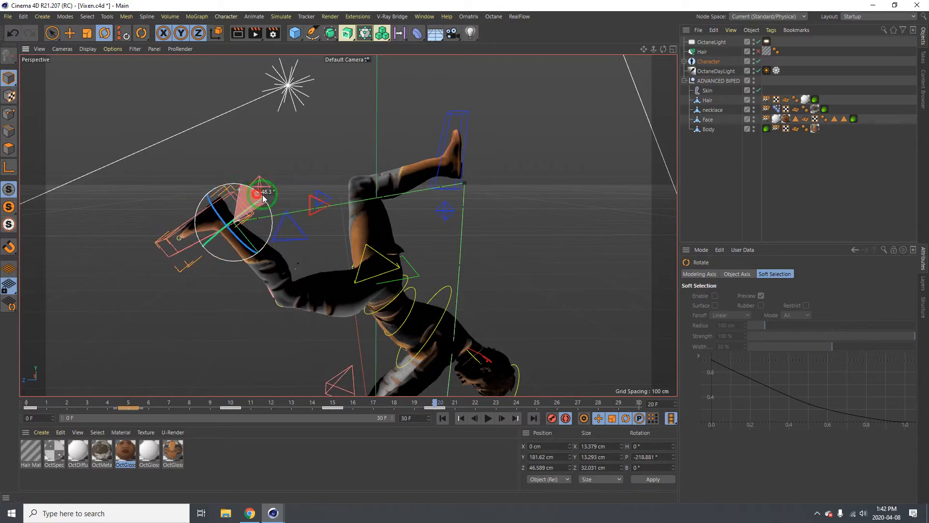
Swing the left foot controller over to about Y 180, Z 44 cm and rotate it to a pitch of about -199°.
{"action": "left_click", "coordinate": [458, 125]}
{"action": "key", "text": "e"}
{"action": "left_click_drag", "start_coordinate": [385, 173], "coordinate": [237, 170]}
{"action": "key", "text": "r"}
{"action": "key", "text": "e"}
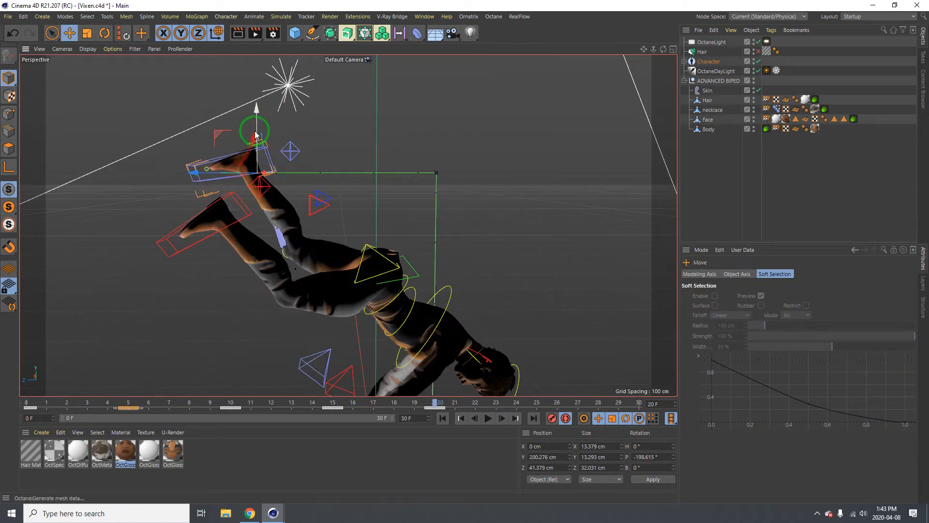
{"action": "left_click_drag", "start_coordinate": [255, 134], "coordinate": [250, 179]}
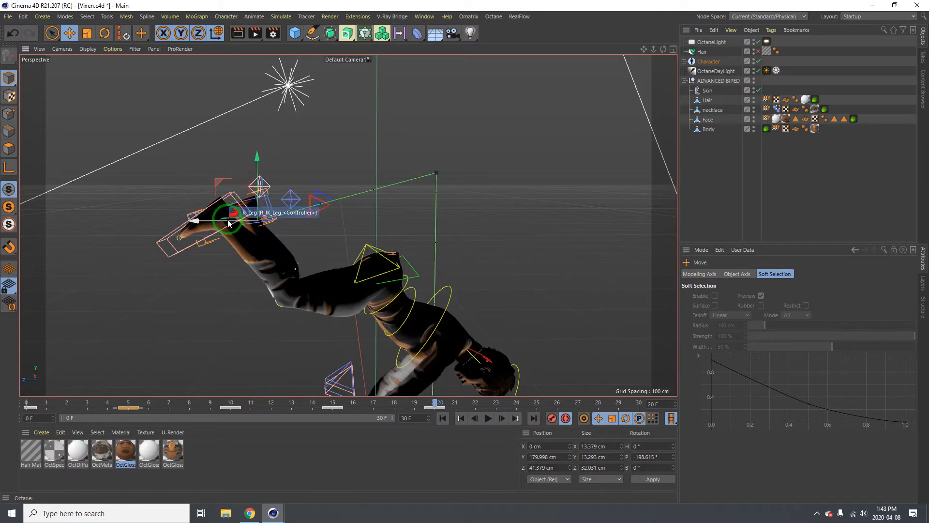
Place the Live Viewer below the visible legs and examine the frame 20 pose from the opposite side.
{"action": "scroll", "coordinate": [448, 289], "scroll_direction": "up", "scroll_amount": 3}
{"action": "left_click_drag", "start_coordinate": [455, 278], "coordinate": [320, 282], "text": "alt"}
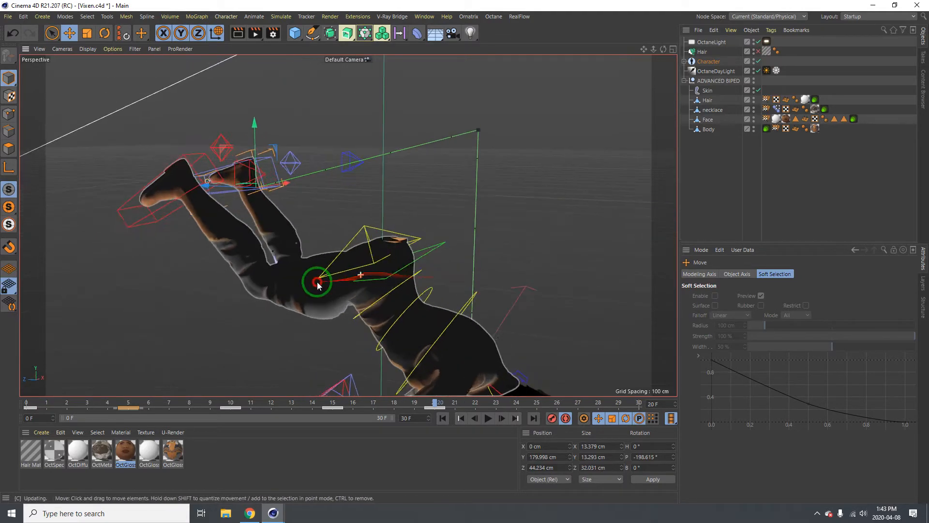
{"action": "left_click_drag", "start_coordinate": [928, 144], "coordinate": [341, 97]}
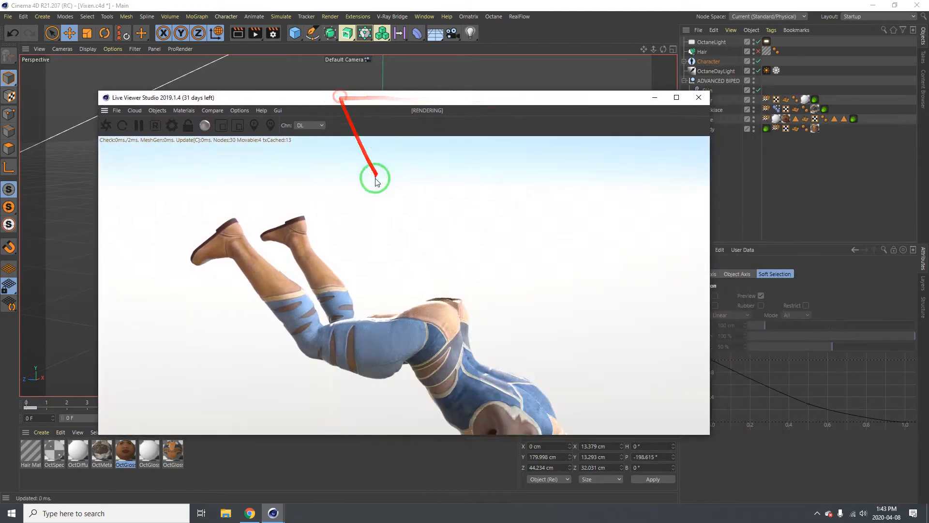
{"action": "left_click_drag", "start_coordinate": [446, 109], "coordinate": [473, 196]}
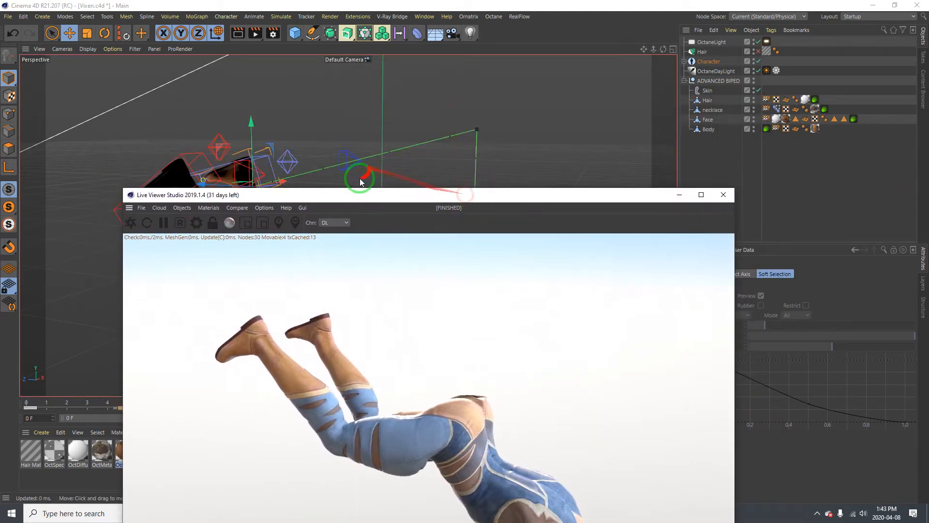
{"action": "left_click_drag", "start_coordinate": [359, 178], "coordinate": [470, 102], "text": "alt"}
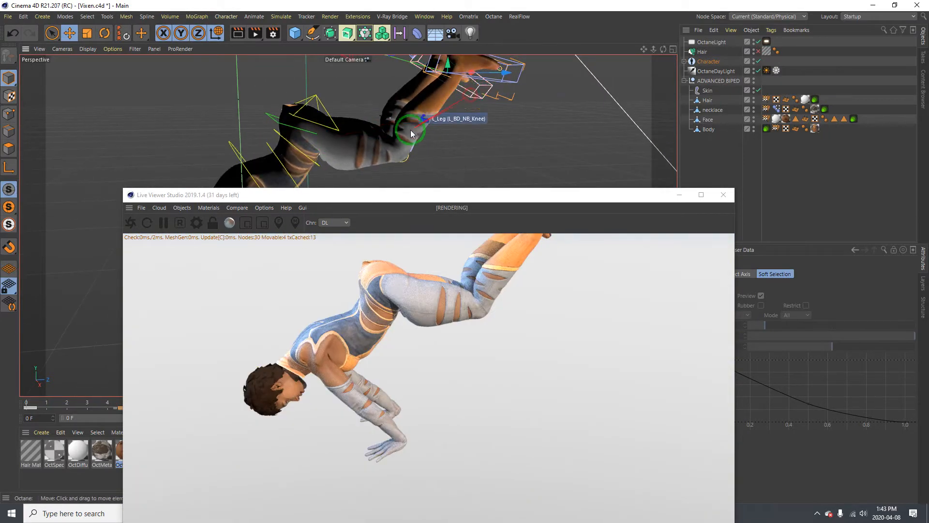
Try moving the left foot controller farther away from the body, and undo that move.
{"action": "middle_click_drag", "start_coordinate": [410, 130], "coordinate": [382, 162], "text": "alt"}
{"action": "left_click_drag", "start_coordinate": [454, 103], "coordinate": [474, 96]}
{"action": "key", "text": "ctrl+z"}
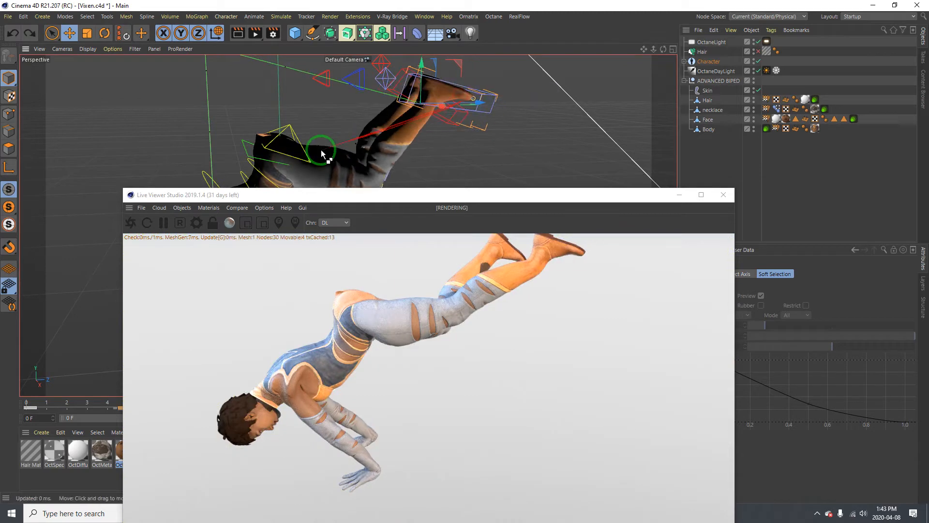
{"action": "middle_click_drag", "start_coordinate": [321, 154], "coordinate": [327, 130], "text": "alt"}
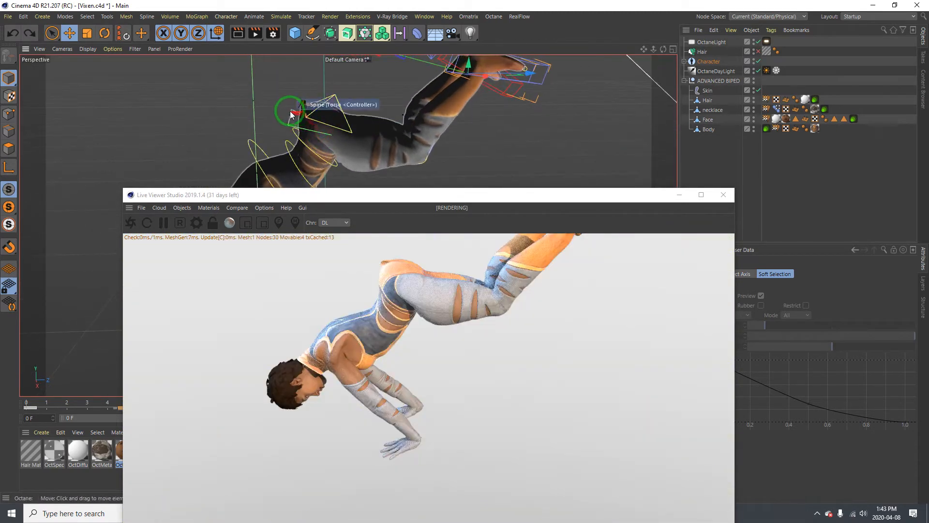
Try tilting the torso controller at frame 20, and undo the rotation.
{"action": "left_click", "coordinate": [293, 115]}
{"action": "key", "text": "r"}
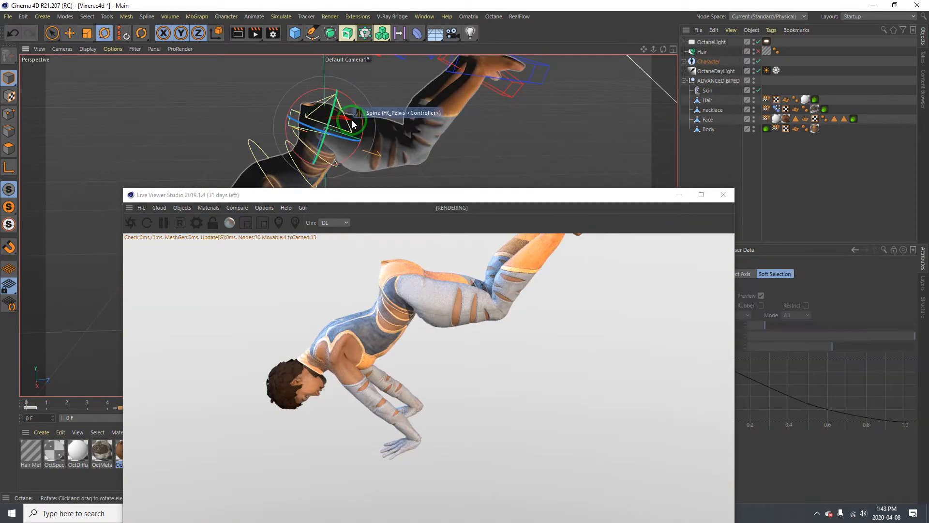
{"action": "mouse_move", "coordinate": [362, 135]}
{"action": "left_mouse_down"}
{"action": "mouse_move", "coordinate": [350, 145]}
{"action": "mouse_move", "coordinate": [355, 124]}
{"action": "left_mouse_up"}
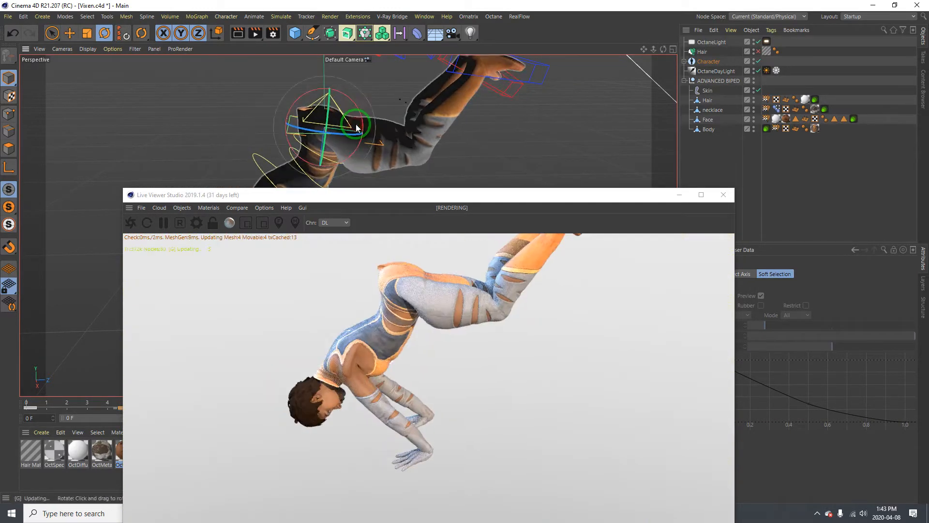
{"action": "key", "text": "ctrl+z"}
Raise the left foot controller to about Y 201, Z 31 cm at frame 20.
{"action": "middle_click_drag", "start_coordinate": [359, 114], "coordinate": [340, 144], "text": "alt"}
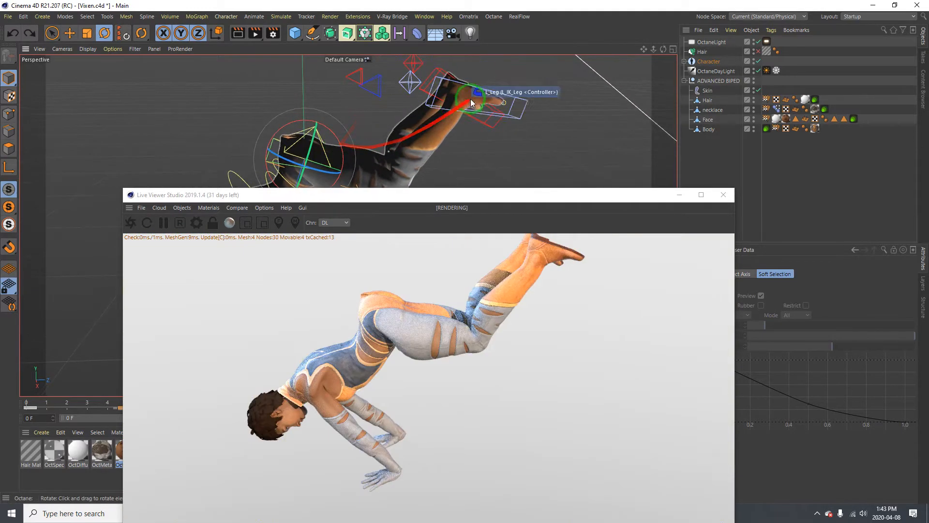
{"action": "left_click", "coordinate": [507, 96]}
{"action": "key", "text": "e"}
{"action": "left_click_drag", "start_coordinate": [450, 88], "coordinate": [446, 194]}
{"action": "middle_click_drag", "start_coordinate": [397, 108], "coordinate": [397, 198], "text": "alt"}
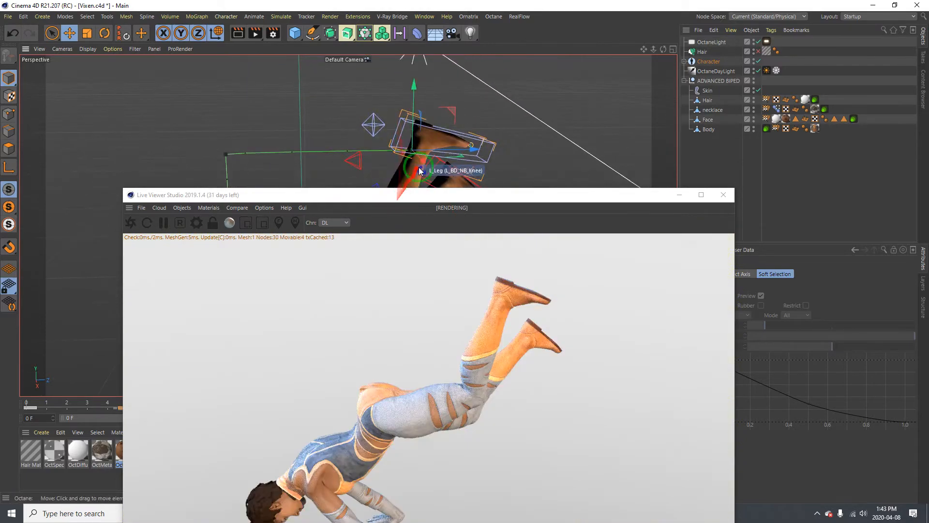
Raise the right foot controller to about Y 210, Z 29 cm at frame 20.
{"action": "mouse_move", "coordinate": [421, 149]}
{"action": "left_mouse_down", "text": "alt"}
{"action": "mouse_move", "coordinate": [536, 170]}
{"action": "mouse_move", "coordinate": [352, 135]}
{"action": "mouse_move", "coordinate": [430, 99]}
{"action": "mouse_move", "coordinate": [447, 200]}
{"action": "mouse_move", "coordinate": [928, 138]}
{"action": "left_mouse_up", "text": "alt"}
{"action": "left_click_drag", "start_coordinate": [487, 161], "coordinate": [465, 257], "text": "alt"}
{"action": "left_click", "coordinate": [163, 240]}
{"action": "left_click_drag", "start_coordinate": [163, 241], "coordinate": [244, 123]}
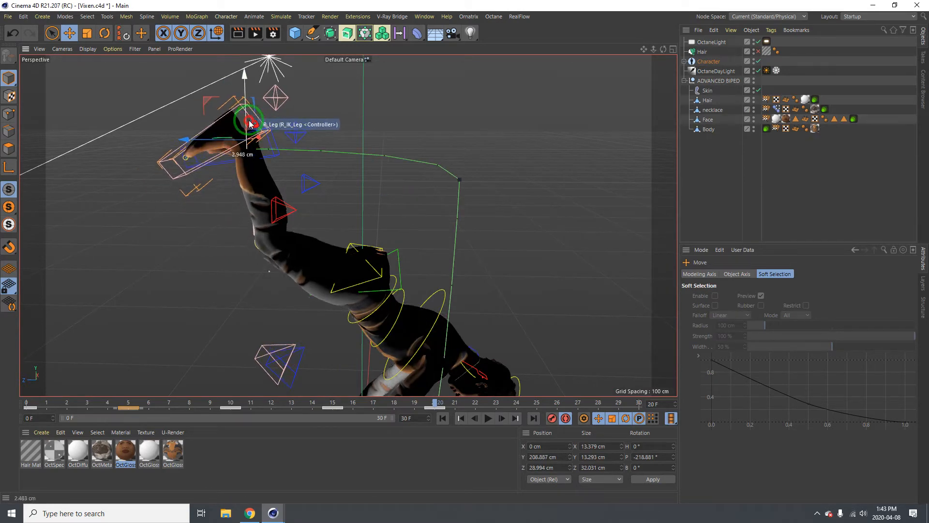
Add a default Omni light to the scene.
{"action": "left_click_drag", "start_coordinate": [358, 254], "coordinate": [312, 241], "text": "alt"}
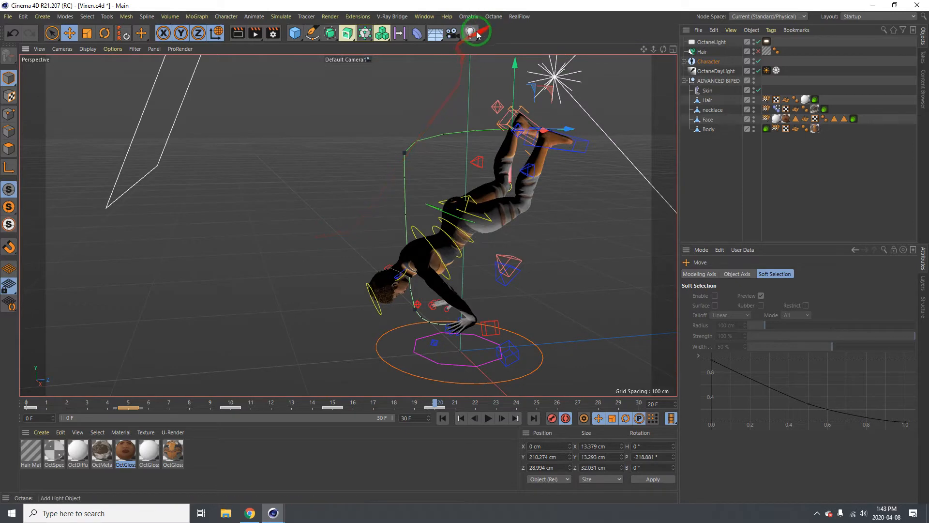
{"action": "left_click", "coordinate": [472, 34]}
{"action": "left_click_drag", "start_coordinate": [512, 126], "coordinate": [445, 249], "text": "alt"}
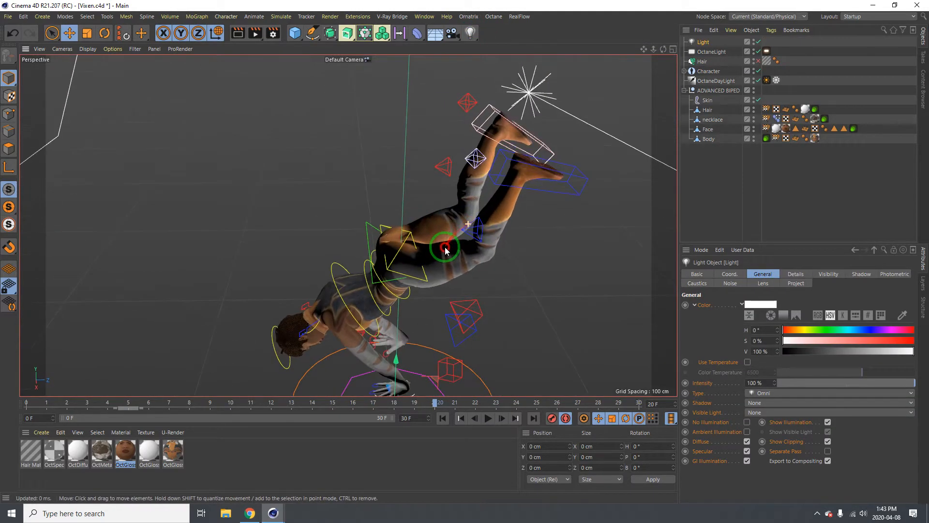
Rotate the right foot controller to a pitch of about -202° at frame 20.
{"action": "left_click", "coordinate": [497, 121]}
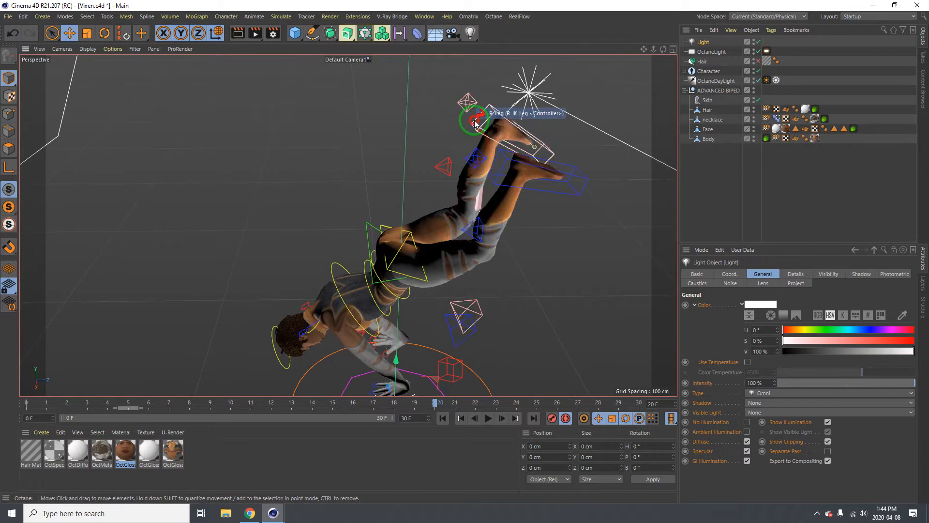
{"action": "key", "text": "r"}
{"action": "left_click_drag", "start_coordinate": [499, 120], "coordinate": [498, 98]}
Move the right hand controller to about X 14, Y -100, Z 21 cm and the left to about X -9, Y -106, Z 18 cm.
{"action": "left_click_drag", "start_coordinate": [500, 170], "coordinate": [506, 128], "text": "alt"}
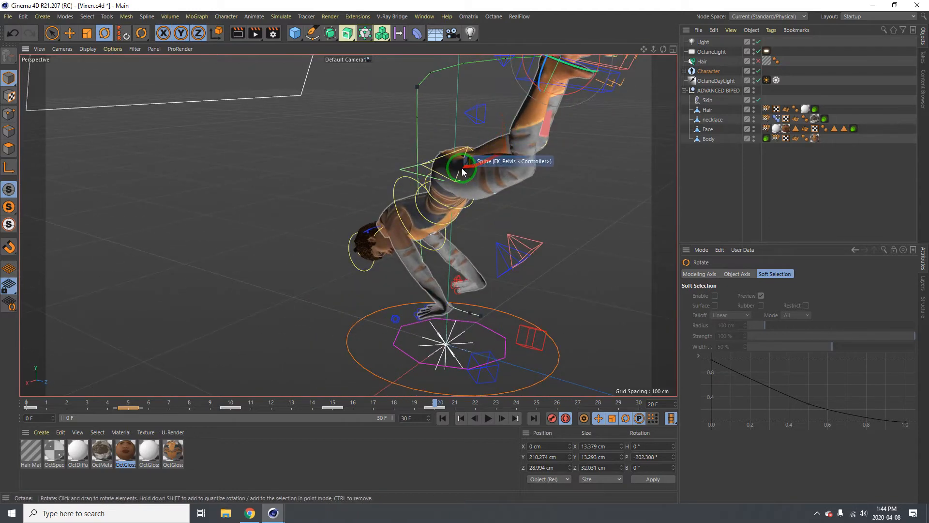
{"action": "left_click_drag", "start_coordinate": [462, 171], "coordinate": [498, 245], "text": "alt"}
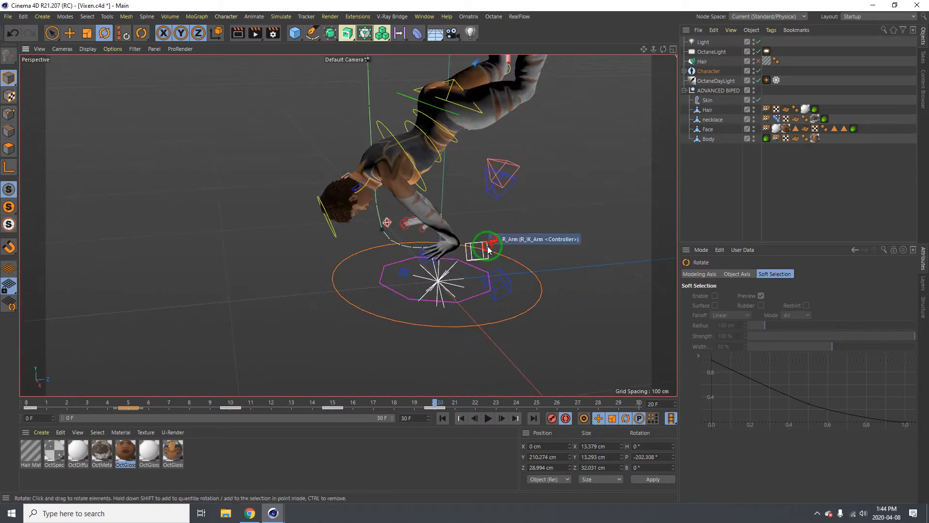
{"action": "left_click", "coordinate": [487, 246]}
{"action": "key", "text": "e"}
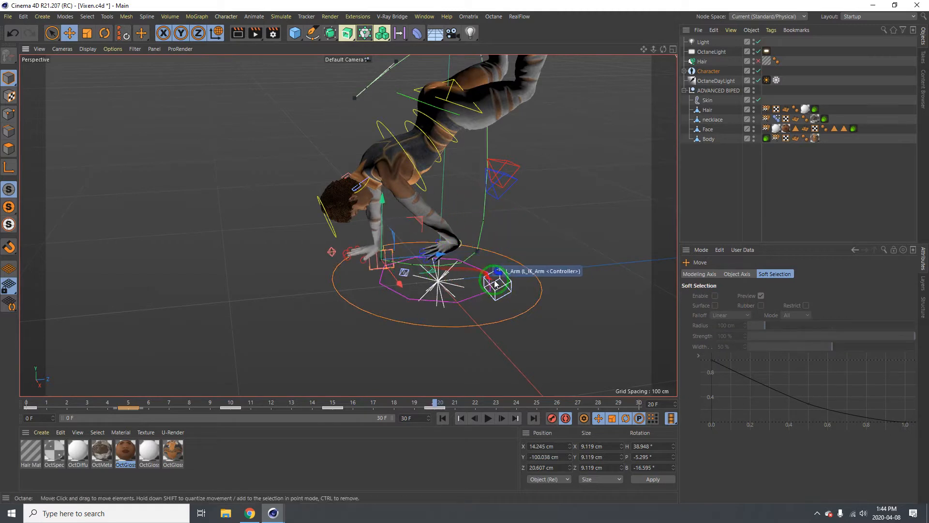
{"action": "left_click", "coordinate": [510, 275]}
{"action": "left_click_drag", "start_coordinate": [522, 284], "coordinate": [418, 162]}
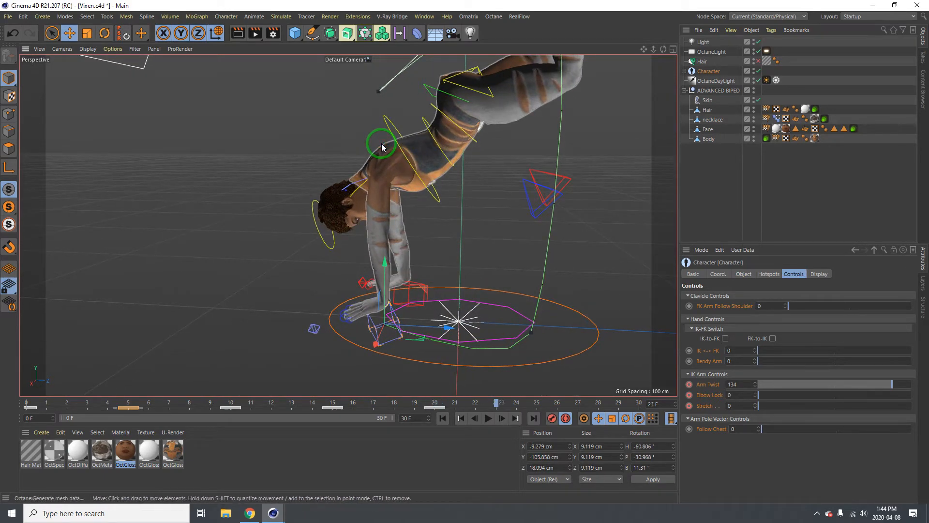
Advance to frame 25 and rotate the torso controller to a pitch of about -277°.
{"action": "key", "text": "g"}
{"action": "middle_click_drag", "start_coordinate": [434, 148], "coordinate": [367, 170], "text": "alt"}
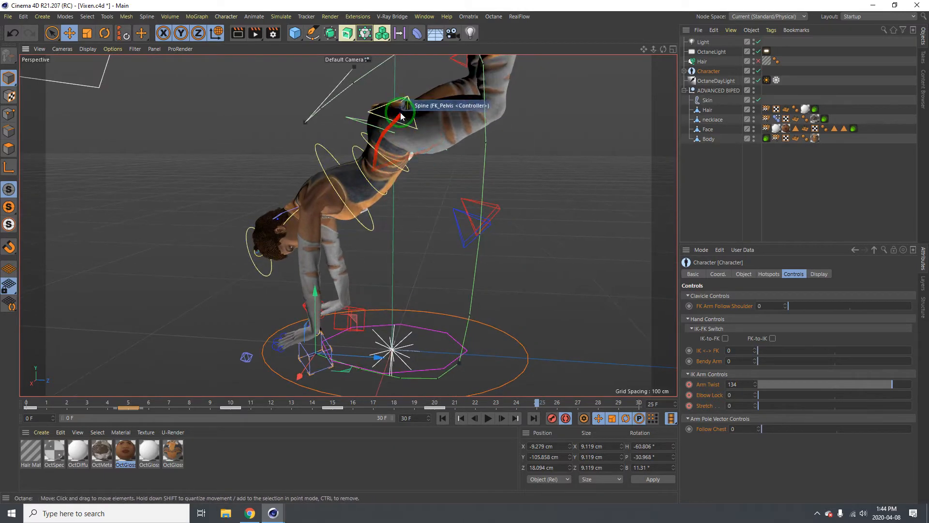
{"action": "middle_click_drag", "start_coordinate": [400, 112], "coordinate": [396, 135], "text": "alt"}
{"action": "left_click_drag", "start_coordinate": [397, 138], "coordinate": [408, 158], "text": "alt"}
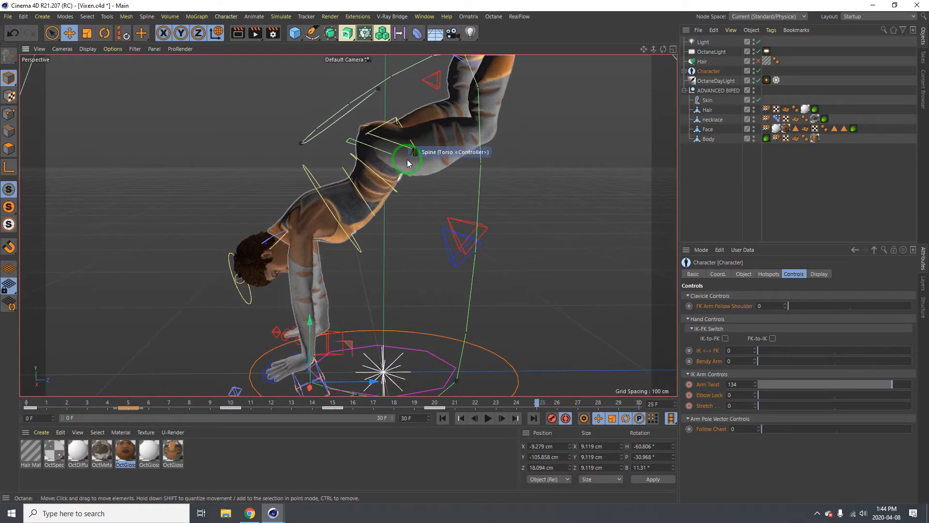
{"action": "left_click", "coordinate": [360, 152]}
{"action": "key", "text": "r"}
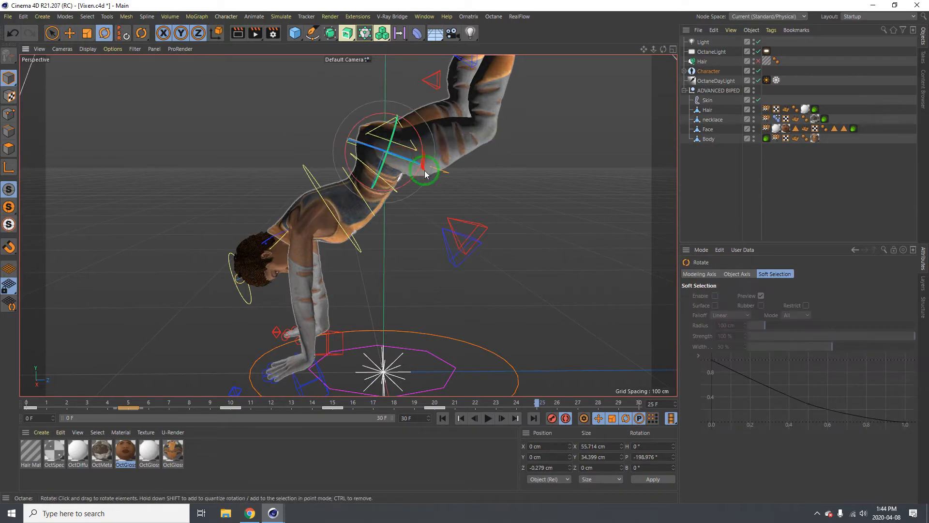
{"action": "left_click_drag", "start_coordinate": [416, 176], "coordinate": [370, 194]}
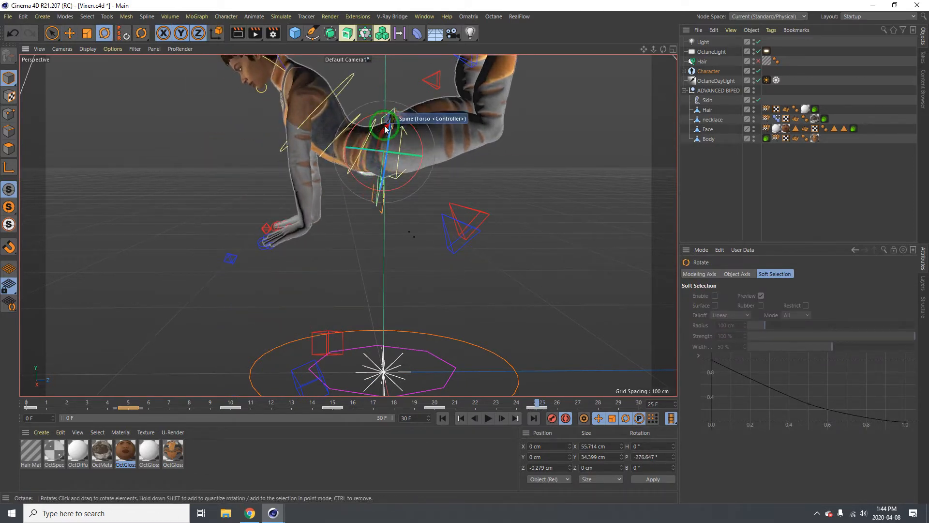
Lower the left foot controller to about Y 109 cm at frame 25 and rotate it to a pitch of about -300°.
{"action": "middle_click_drag", "start_coordinate": [401, 128], "coordinate": [346, 208], "text": "alt"}
{"action": "left_click", "coordinate": [523, 121]}
{"action": "key", "text": "e"}
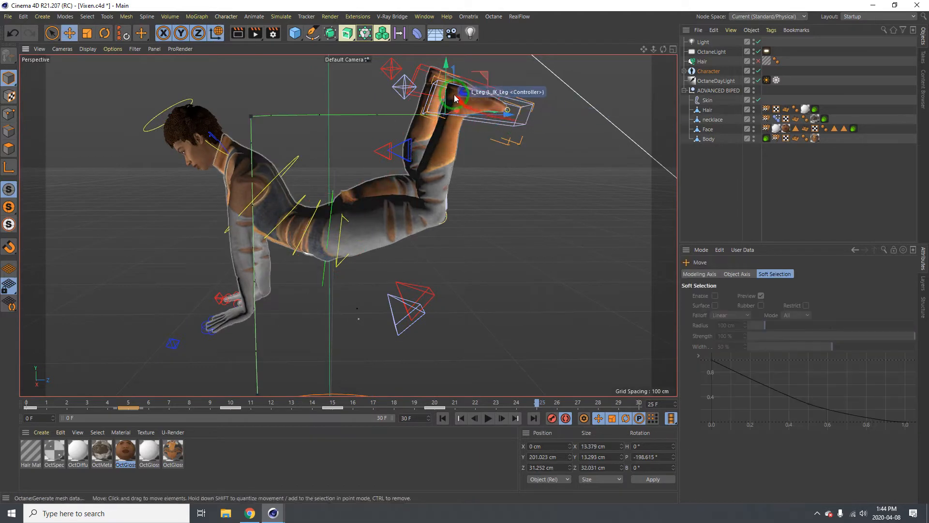
{"action": "left_click_drag", "start_coordinate": [523, 123], "coordinate": [441, 341]}
{"action": "key", "text": "r"}
{"action": "key", "text": "e"}
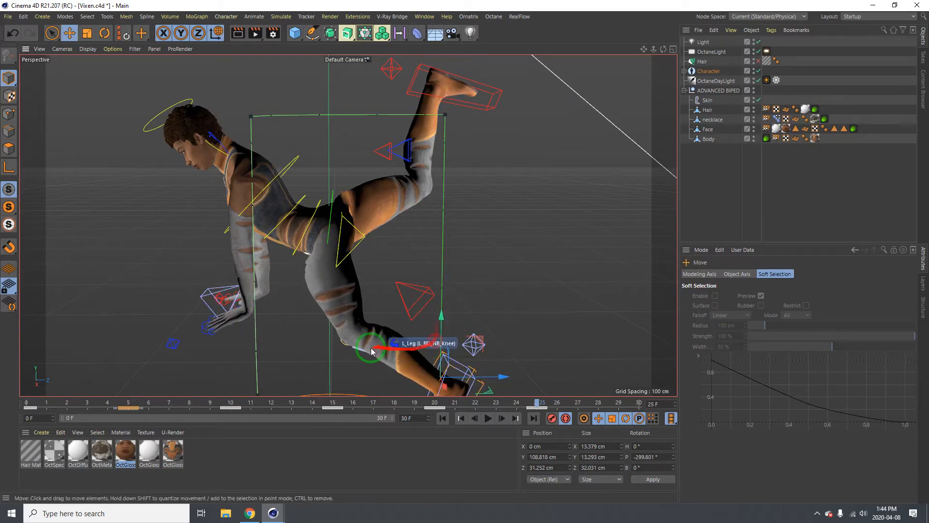
Try lowering the left foot controller slightly to about Y 106 cm, and undo that move.
{"action": "middle_click_drag", "start_coordinate": [371, 348], "coordinate": [380, 223], "text": "alt"}
{"action": "left_click_drag", "start_coordinate": [445, 218], "coordinate": [450, 220]}
{"action": "key", "text": "ctrl+z"}
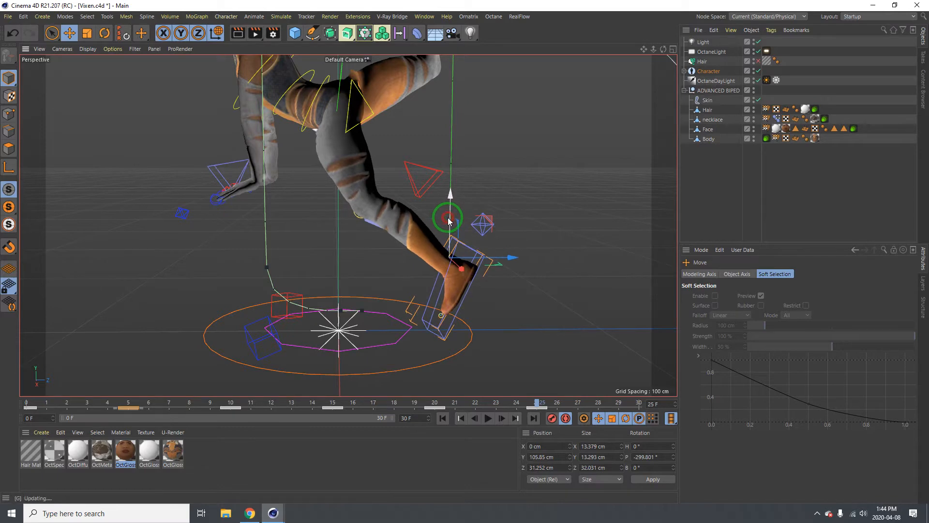
Lower the right foot controller to about Y 105 cm at frame 25 and rotate it to a pitch of about -292°.
{"action": "middle_click_drag", "start_coordinate": [363, 178], "coordinate": [324, 234], "text": "alt"}
{"action": "middle_click_drag", "start_coordinate": [356, 99], "coordinate": [351, 211], "text": "alt"}
{"action": "left_click", "coordinate": [463, 129]}
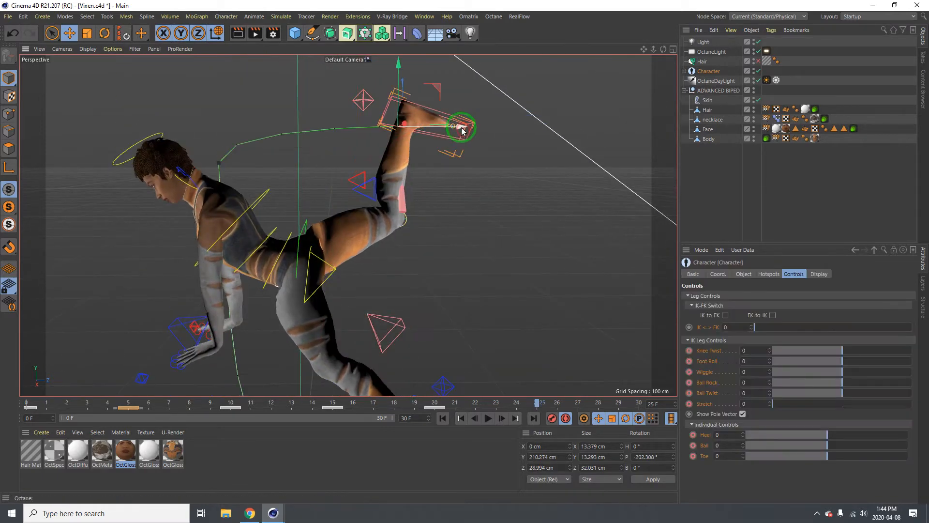
{"action": "left_click_drag", "start_coordinate": [409, 87], "coordinate": [398, 348]}
{"action": "middle_click_drag", "start_coordinate": [323, 328], "coordinate": [322, 239], "text": "alt"}
{"action": "key", "text": "r"}
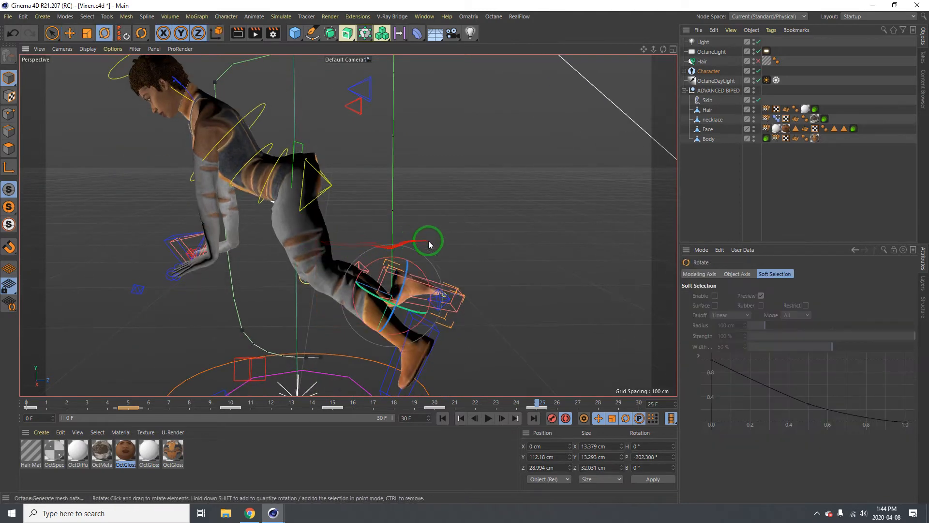
{"action": "left_click_drag", "start_coordinate": [429, 284], "coordinate": [402, 310]}
{"action": "key", "text": "e"}
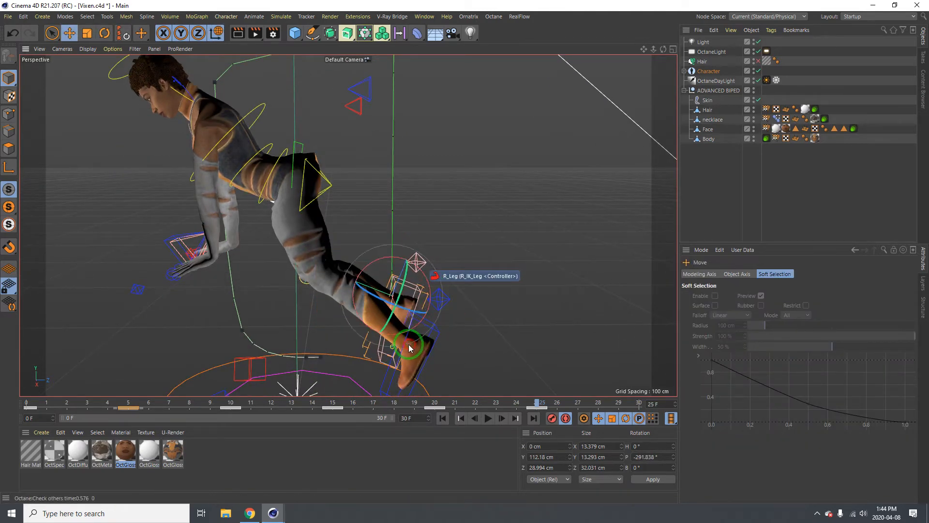
{"action": "left_click_drag", "start_coordinate": [393, 261], "coordinate": [394, 280]}
{"action": "middle_click_drag", "start_coordinate": [399, 293], "coordinate": [394, 228], "text": "alt"}
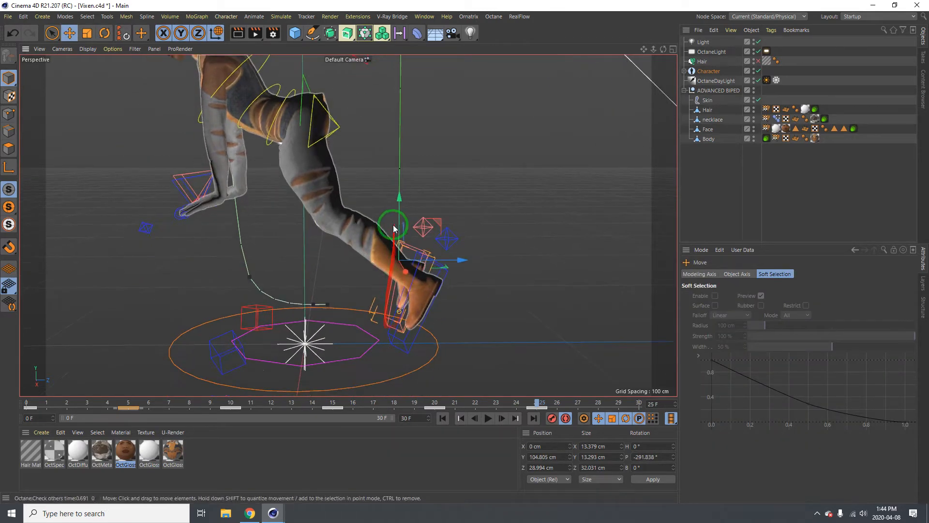
Rotate the torso controller further upright at frame 25, to a pitch of about -304°.
{"action": "left_click_drag", "start_coordinate": [375, 239], "coordinate": [302, 252], "text": "alt"}
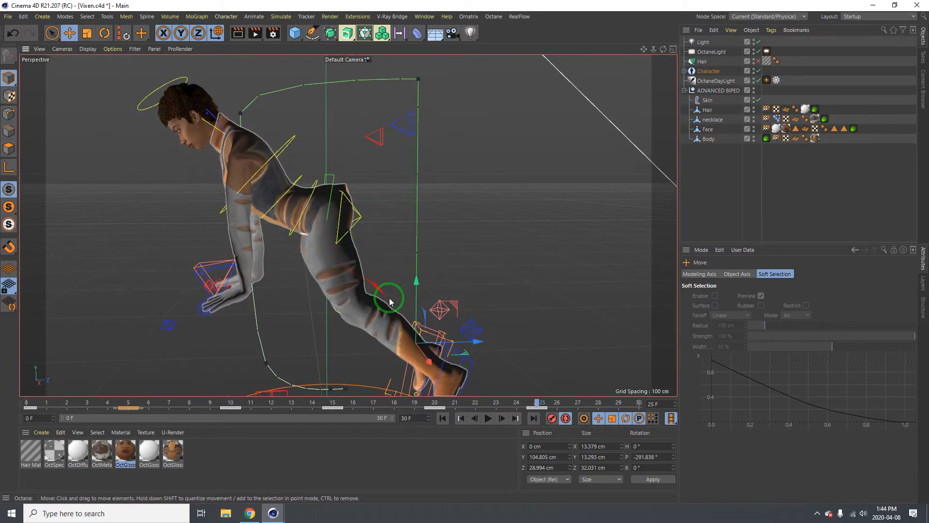
{"action": "left_click", "coordinate": [363, 227]}
{"action": "key", "text": "r"}
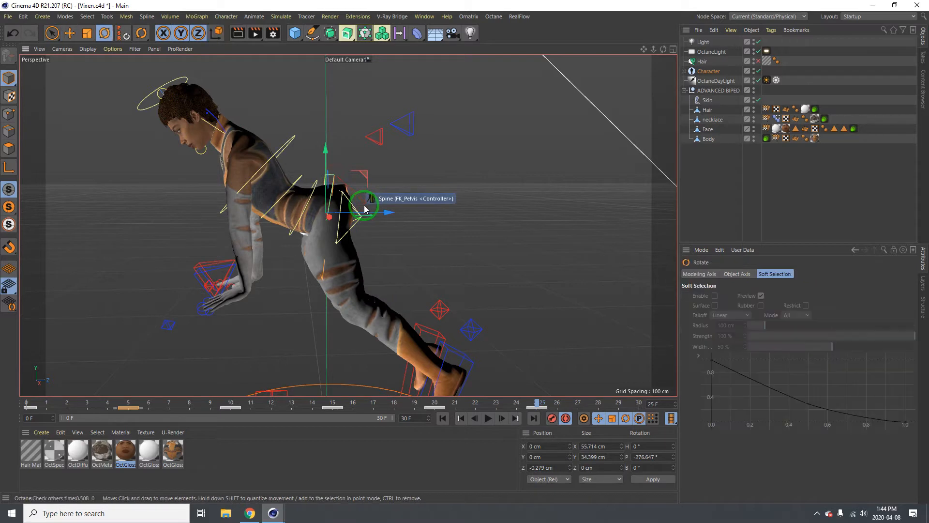
{"action": "left_click_drag", "start_coordinate": [363, 232], "coordinate": [347, 245]}
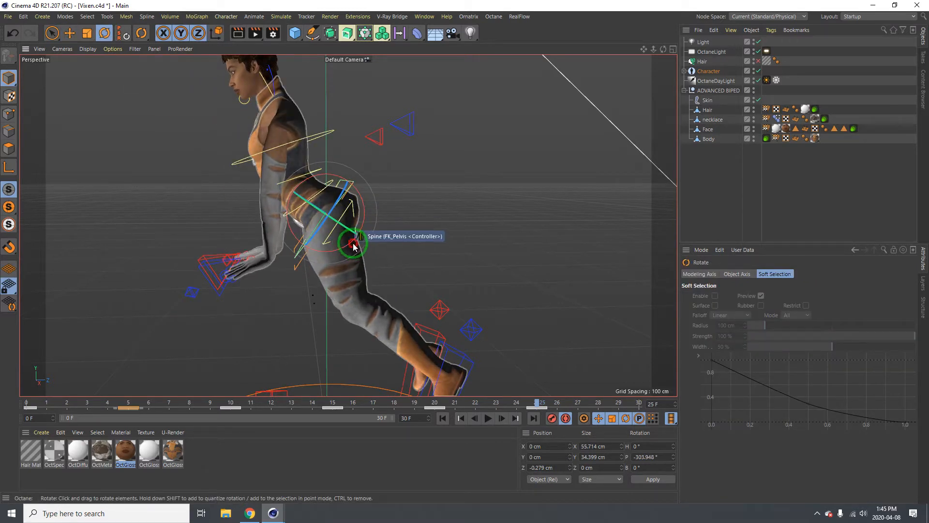
{"action": "left_click_drag", "start_coordinate": [350, 245], "coordinate": [351, 246]}
Rotate the lower spine controller to a pitch of about -20° at frame 25.
{"action": "left_click", "coordinate": [335, 182]}
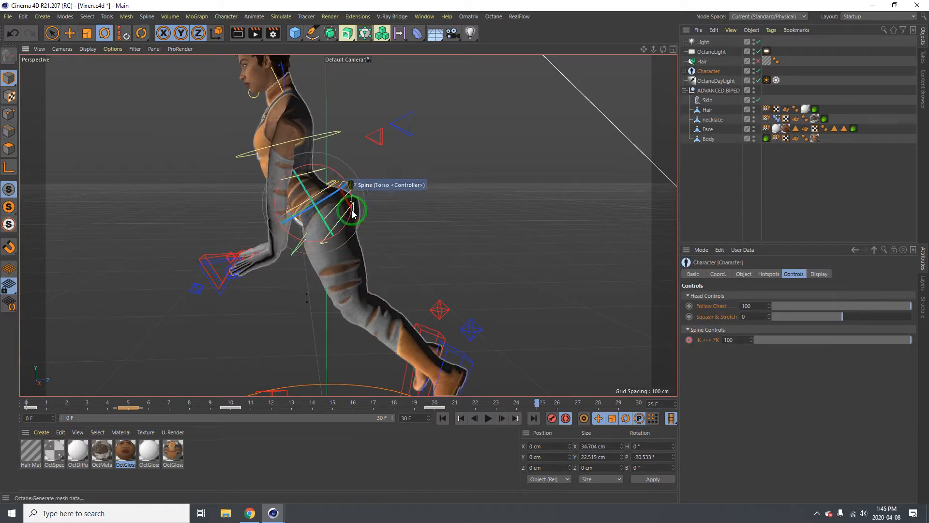
{"action": "left_click_drag", "start_coordinate": [352, 212], "coordinate": [347, 214]}
{"action": "right_click_drag", "start_coordinate": [353, 227], "coordinate": [336, 241], "text": "alt"}
{"action": "middle_click_drag", "start_coordinate": [336, 240], "coordinate": [355, 182], "text": "alt"}
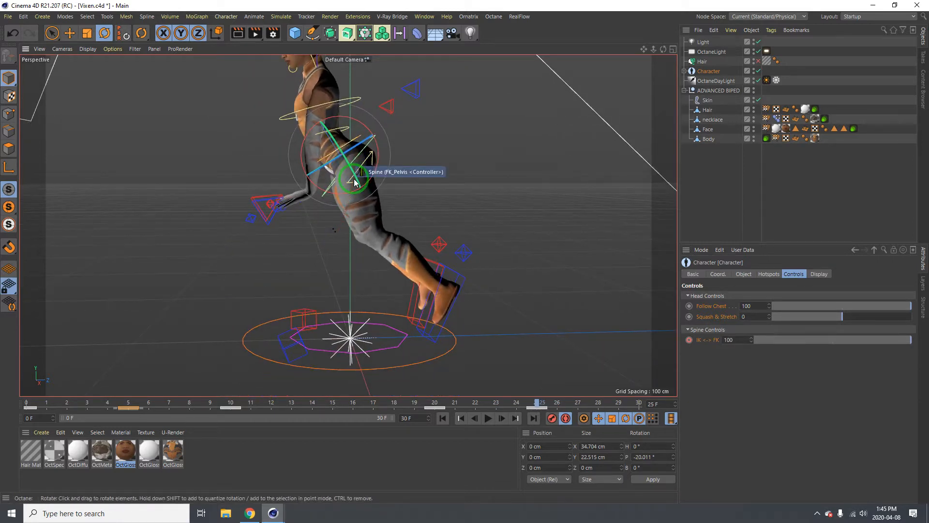
{"action": "left_click_drag", "start_coordinate": [355, 182], "coordinate": [346, 216]}
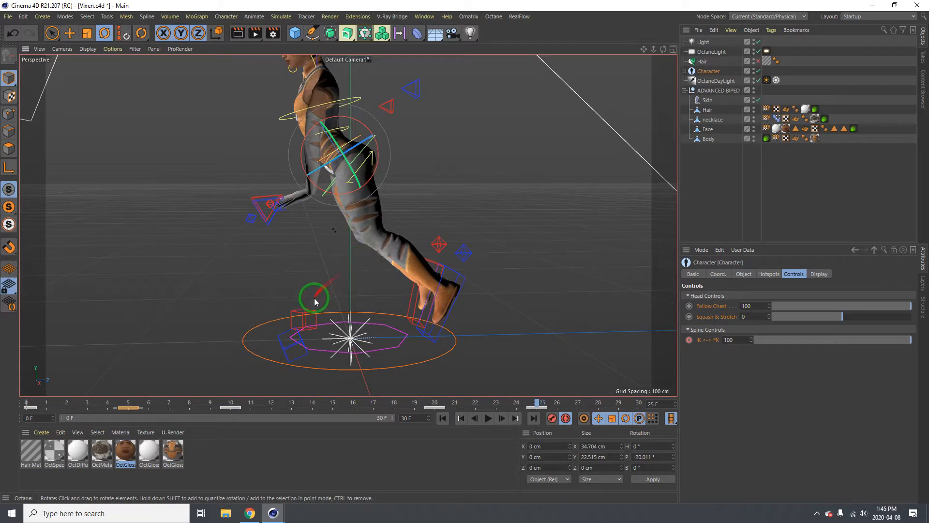
Raise the right hand controller to about X -8, Y -41, Z -13 cm and the left to about X 17, Y -37, Z -21 cm.
{"action": "left_click", "coordinate": [304, 310]}
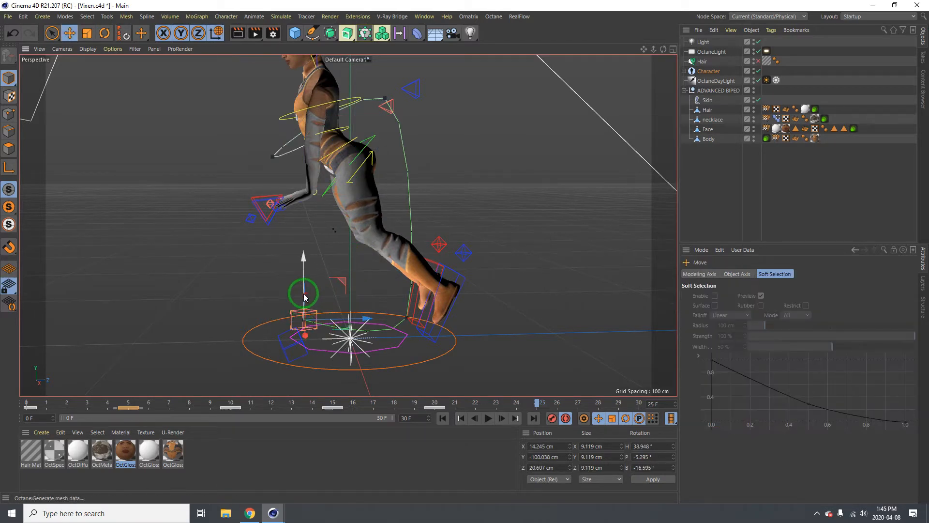
{"action": "left_click_drag", "start_coordinate": [304, 294], "coordinate": [299, 244]}
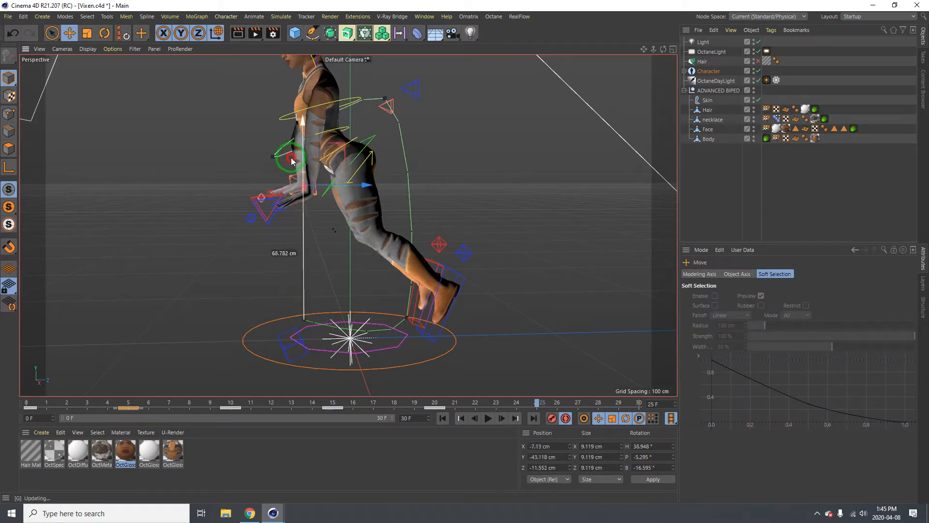
{"action": "left_click_drag", "start_coordinate": [291, 158], "coordinate": [351, 127]}
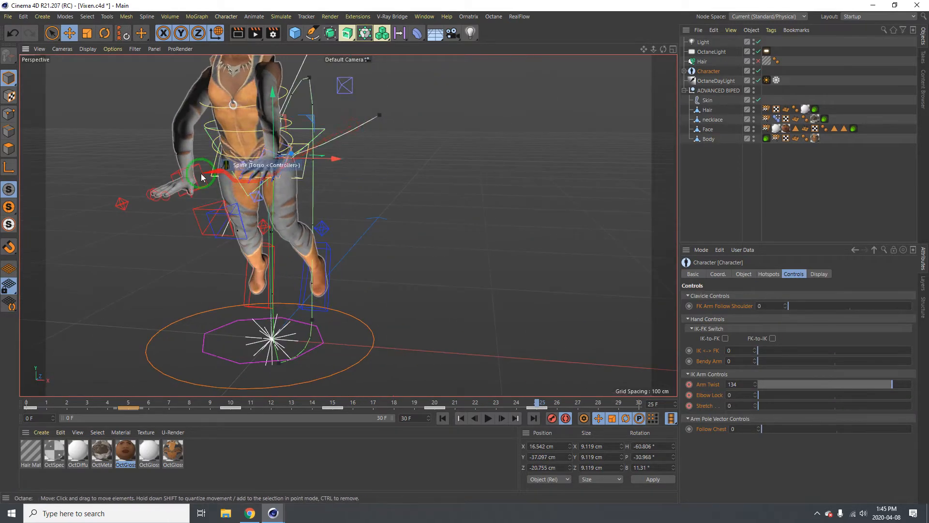
Try reducing the right arm's Arm Twist to about 47, and undo the change.
{"action": "left_click_drag", "start_coordinate": [202, 177], "coordinate": [822, 356]}
{"action": "left_click_drag", "start_coordinate": [874, 385], "coordinate": [846, 383]}
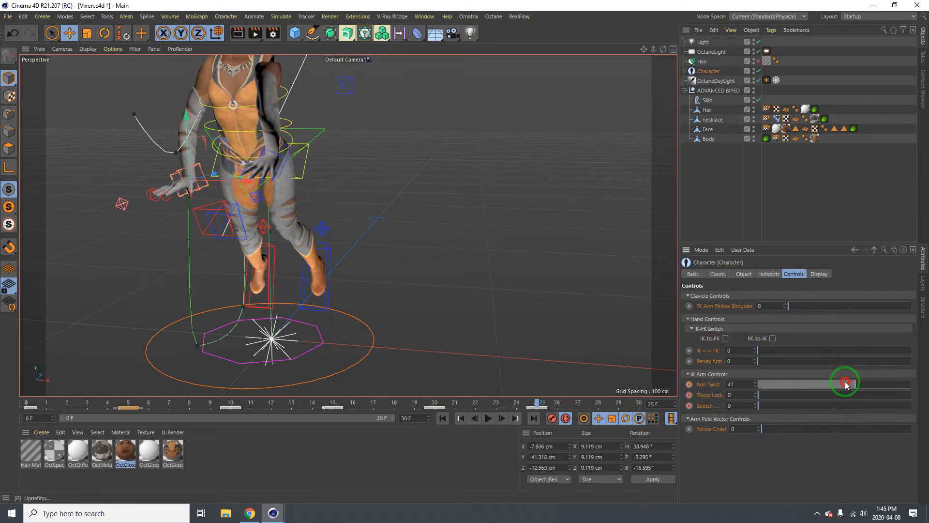
{"action": "key", "text": "ctrl+z"}
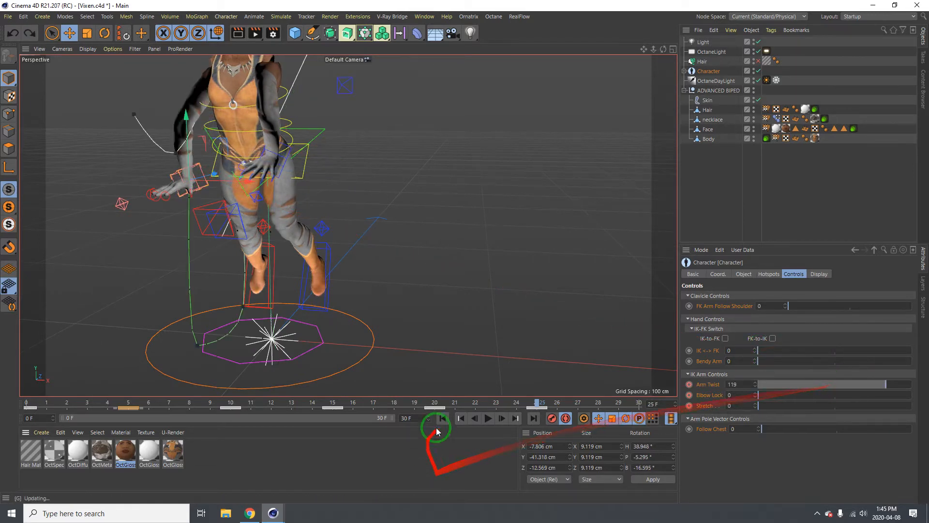
Set Arm Twist at frame 25 to about -15 for the left arm and about -20 for the right arm.
{"action": "left_click_drag", "start_coordinate": [440, 405], "coordinate": [449, 407]}
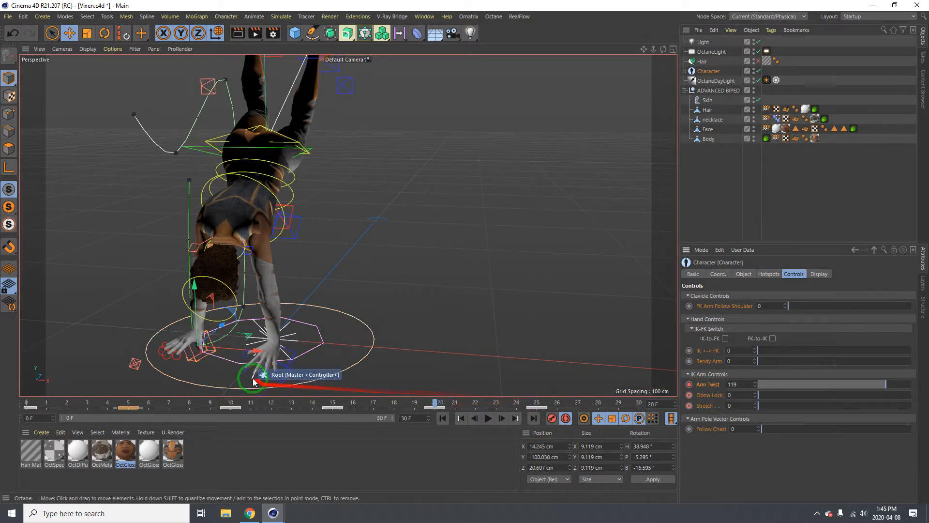
{"action": "left_click", "coordinate": [288, 375]}
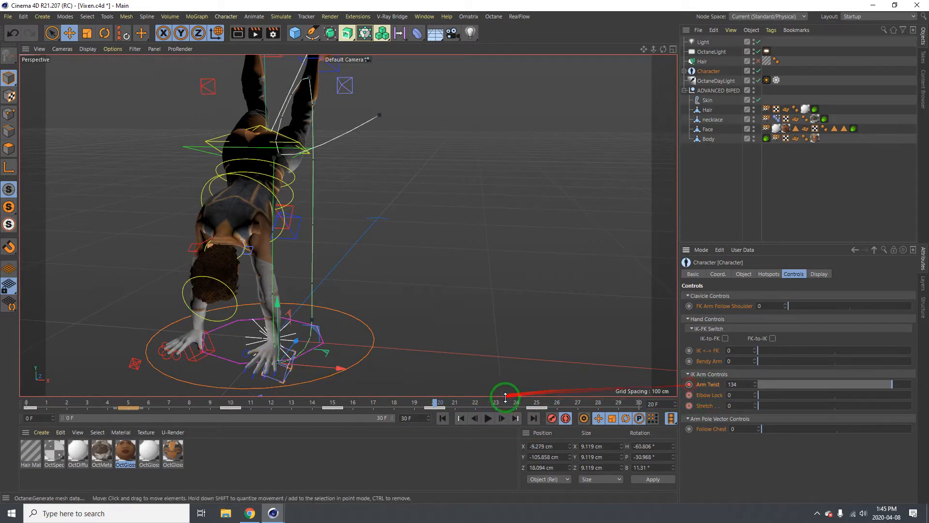
{"action": "left_click", "coordinate": [539, 403]}
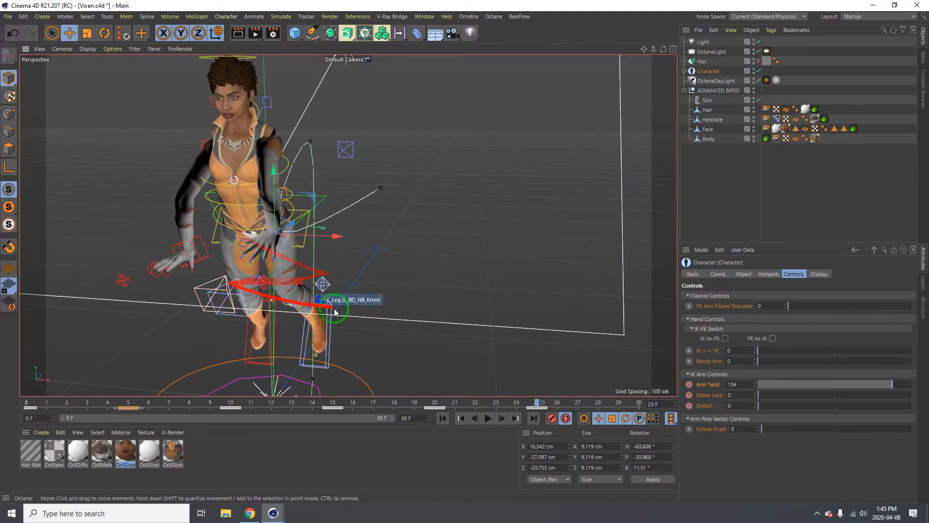
{"action": "left_click_drag", "start_coordinate": [889, 389], "coordinate": [854, 388]}
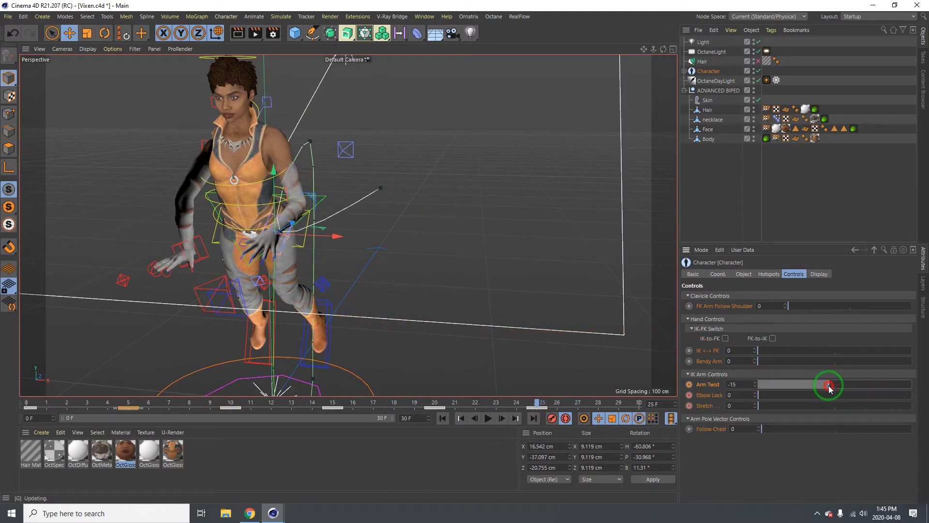
{"action": "left_click", "coordinate": [206, 256]}
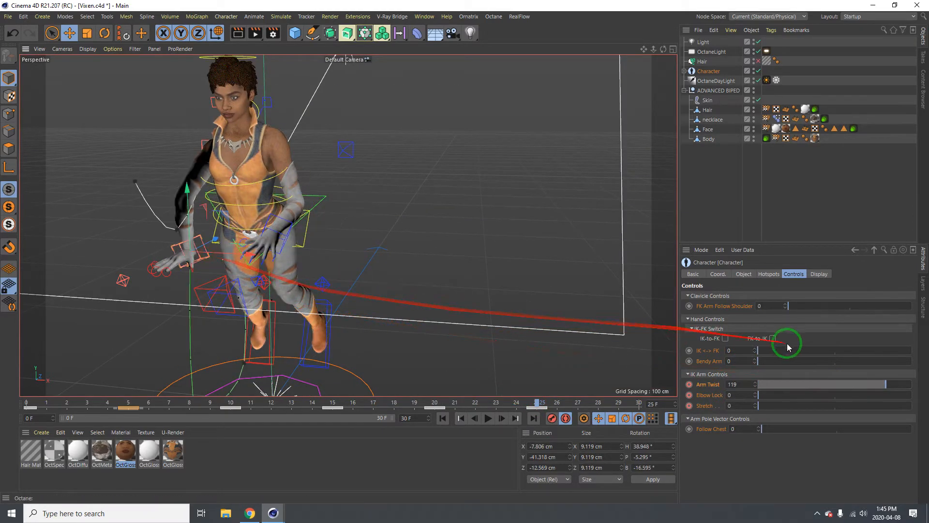
{"action": "left_click_drag", "start_coordinate": [880, 385], "coordinate": [850, 387]}
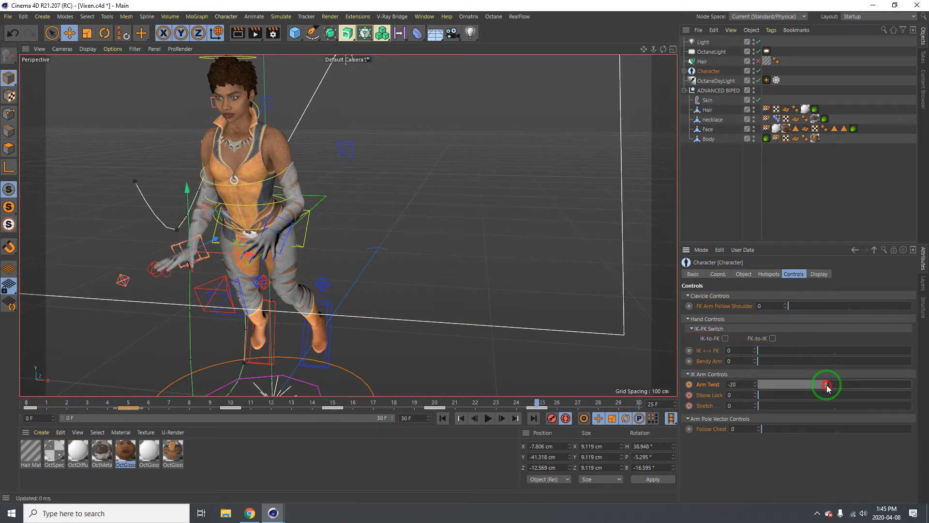
Rotate the right hand controller to about H 45°, P -31°, B -22° and move the left one to about X 16, Y -34, Z -16 cm.
{"action": "key", "text": "r"}
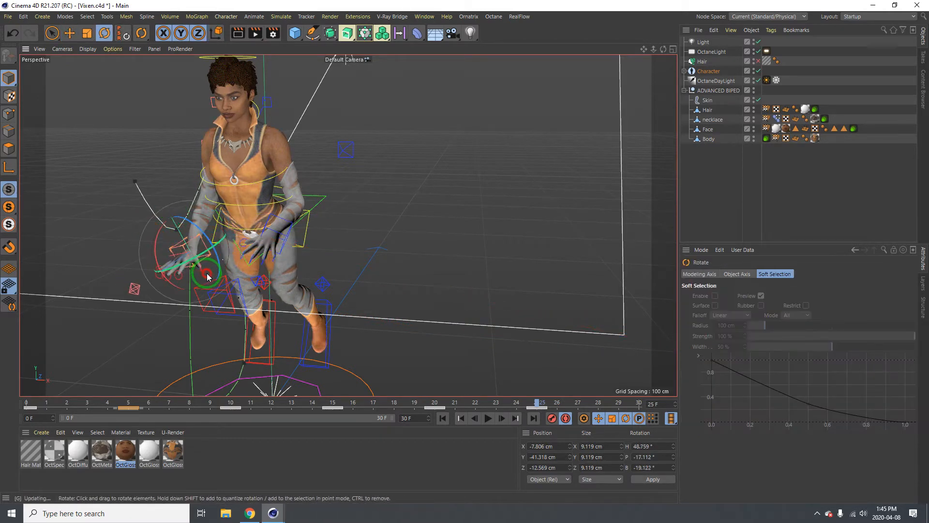
{"action": "left_click_drag", "start_coordinate": [207, 277], "coordinate": [170, 243]}
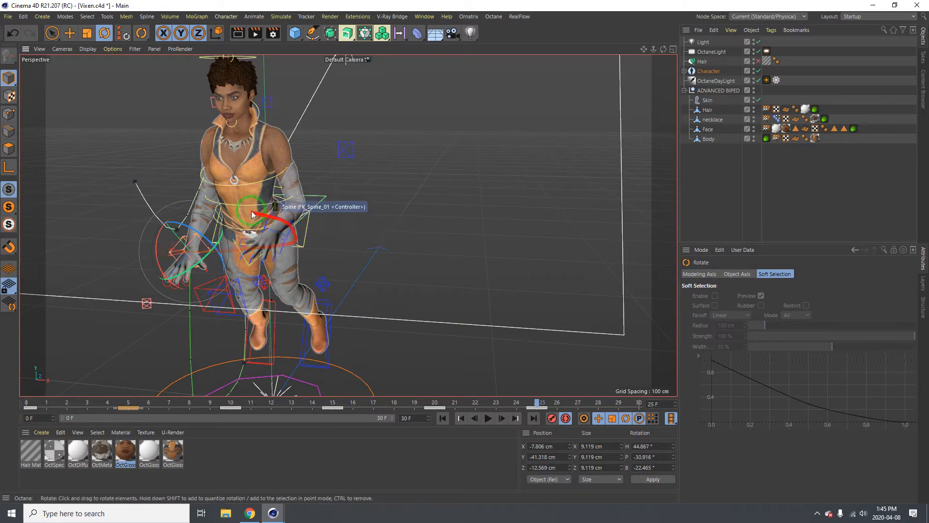
{"action": "left_click_drag", "start_coordinate": [265, 214], "coordinate": [354, 208], "text": "alt"}
{"action": "left_click", "coordinate": [304, 229]}
{"action": "key", "text": "e"}
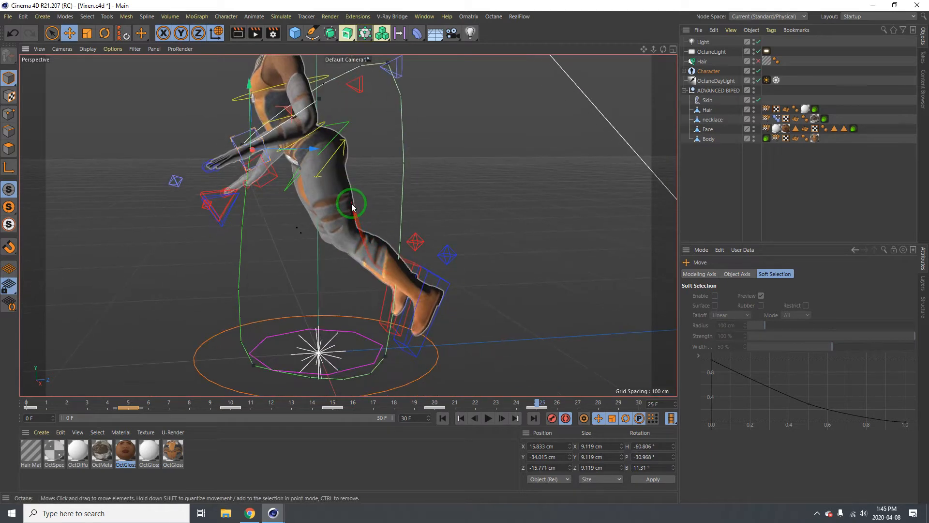
Advance to frame 30 and rotate the torso controller further upright.
{"action": "key", "text": "g"}
{"action": "key", "text": "g"}
{"action": "key", "text": "g"}
{"action": "key", "text": "g"}
{"action": "key", "text": "g"}
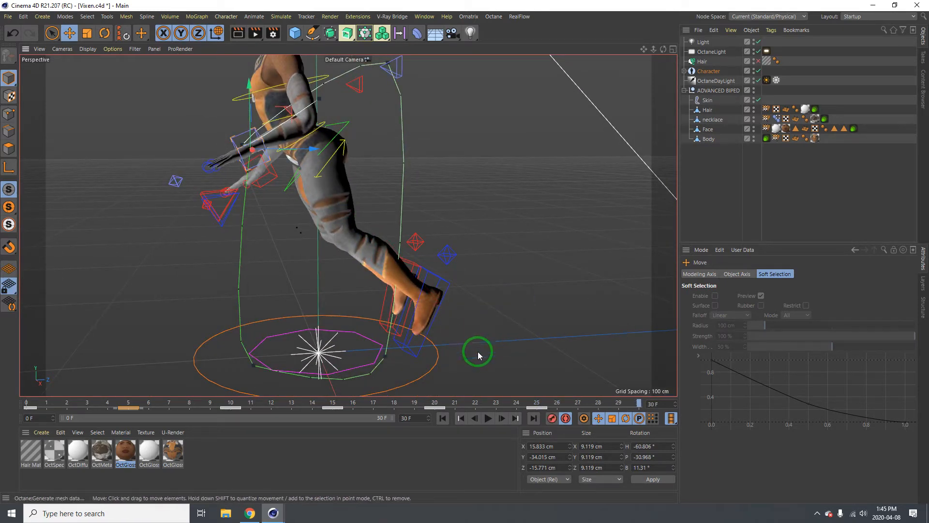
{"action": "left_click", "coordinate": [451, 287]}
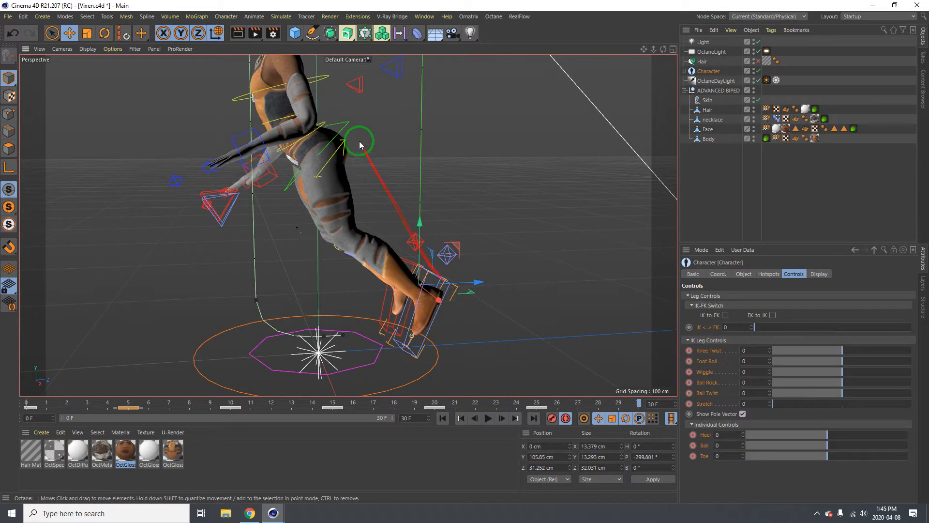
{"action": "left_click", "coordinate": [349, 124]}
{"action": "key", "text": "r"}
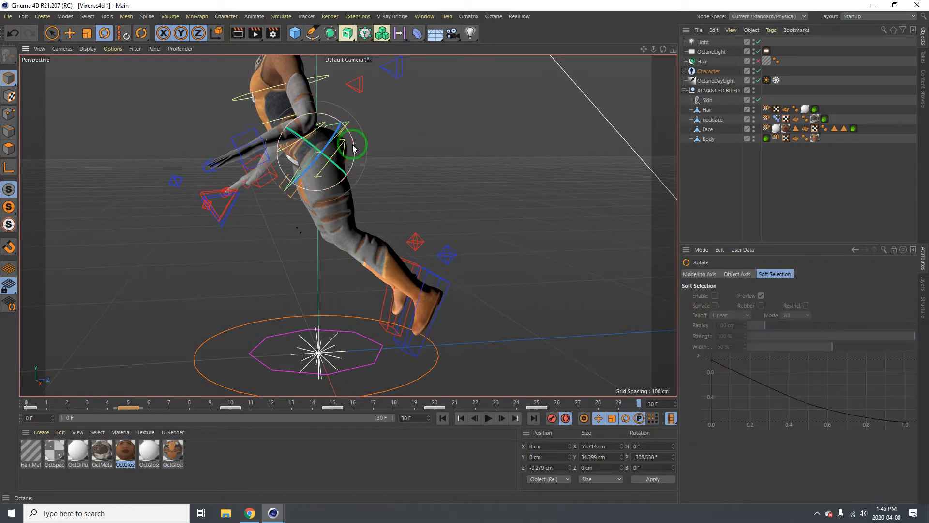
{"action": "left_click_drag", "start_coordinate": [354, 149], "coordinate": [463, 249]}
Plant the left foot flat on the ground at frame 30, with the leg controller at about Y 89, Z -5 cm and pitch -359°.
{"action": "left_click", "coordinate": [457, 285]}
{"action": "key", "text": "e"}
{"action": "left_click_drag", "start_coordinate": [452, 285], "coordinate": [382, 286]}
{"action": "left_click_drag", "start_coordinate": [353, 257], "coordinate": [366, 332]}
{"action": "key", "text": "r"}
{"action": "key", "text": "e"}
{"action": "key", "text": "r"}
{"action": "key", "text": "e"}
{"action": "left_click_drag", "start_coordinate": [330, 286], "coordinate": [330, 299]}
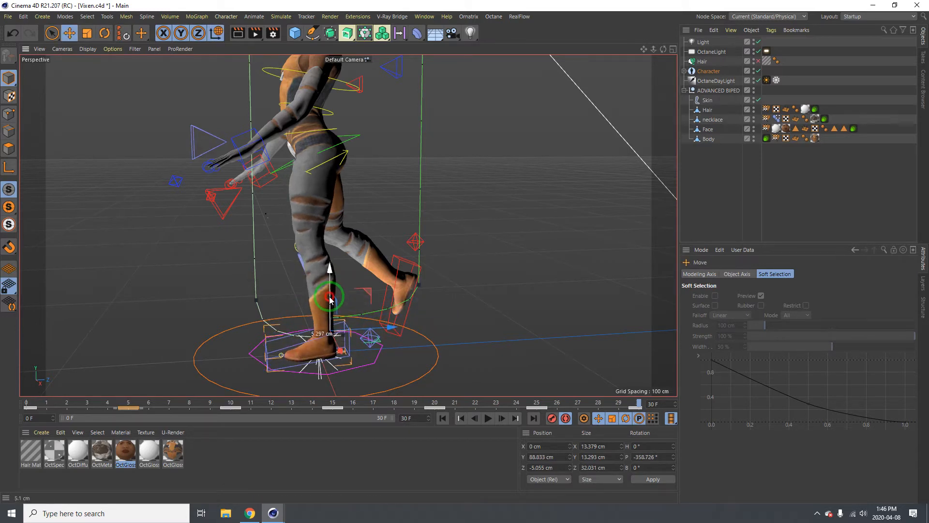
Plant the right foot beside the left at frame 30, with its controller at about Y 88, Z -6 cm and pitch -356°.
{"action": "left_click", "coordinate": [420, 265]}
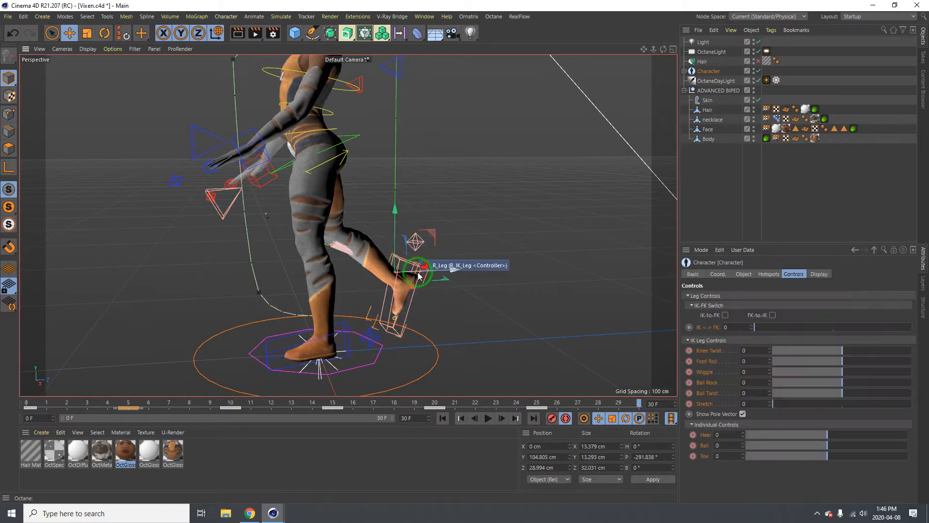
{"action": "left_click_drag", "start_coordinate": [417, 271], "coordinate": [339, 307]}
{"action": "key", "text": "r"}
{"action": "key", "text": "e"}
{"action": "left_click_drag", "start_coordinate": [319, 264], "coordinate": [384, 283]}
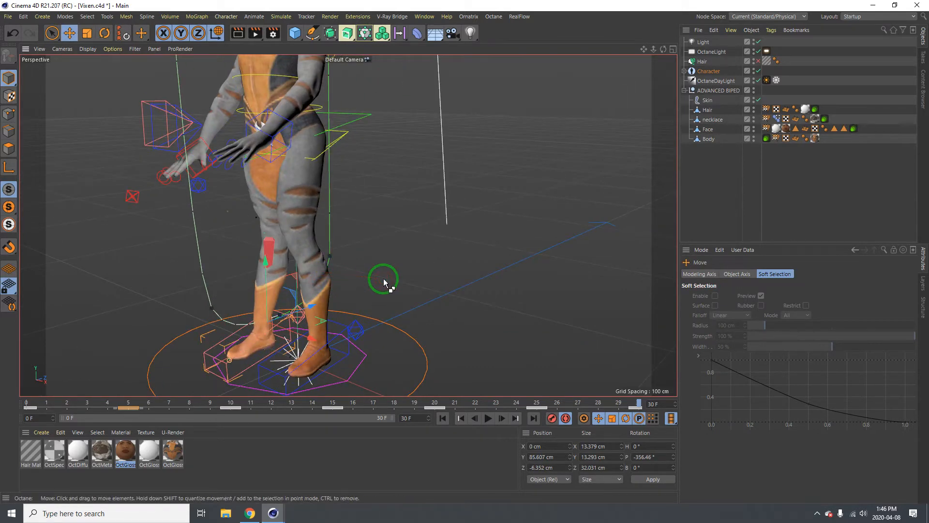
{"action": "key", "text": "ctrl+z"}
{"action": "left_click_drag", "start_coordinate": [261, 245], "coordinate": [289, 297]}
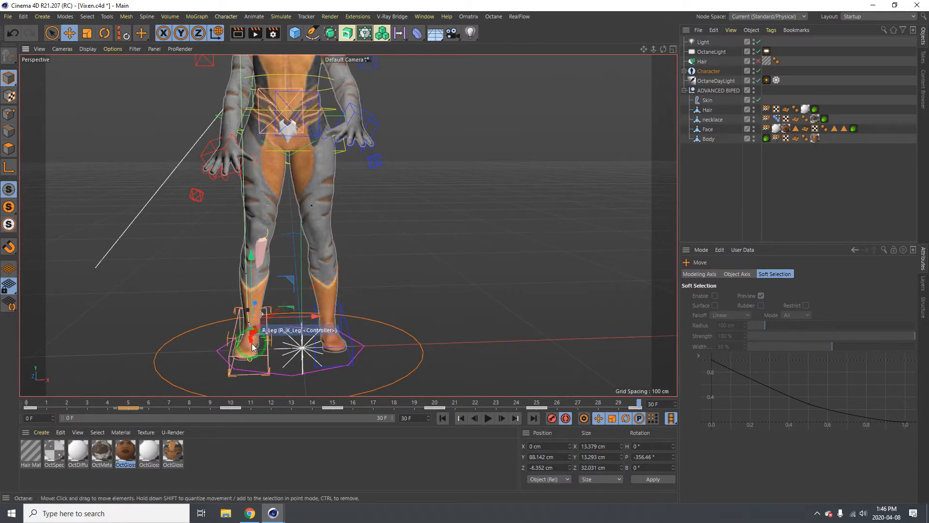
Try Knee Twist and a Ball Rock of about 50 on the right leg, undoing both changes.
{"action": "left_click_drag", "start_coordinate": [252, 347], "coordinate": [598, 387]}
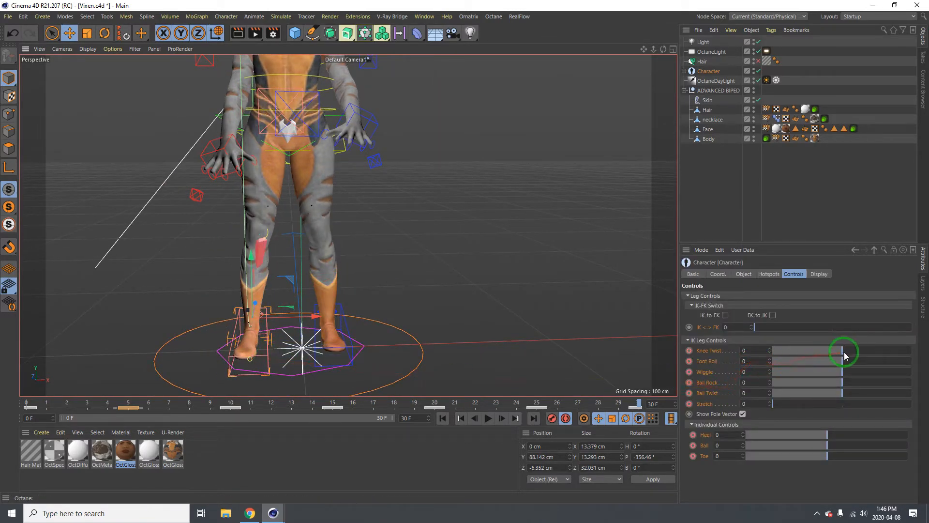
{"action": "left_click_drag", "start_coordinate": [845, 356], "coordinate": [914, 357]}
{"action": "key", "text": "ctrl+z"}
{"action": "left_click_drag", "start_coordinate": [838, 384], "coordinate": [877, 383]}
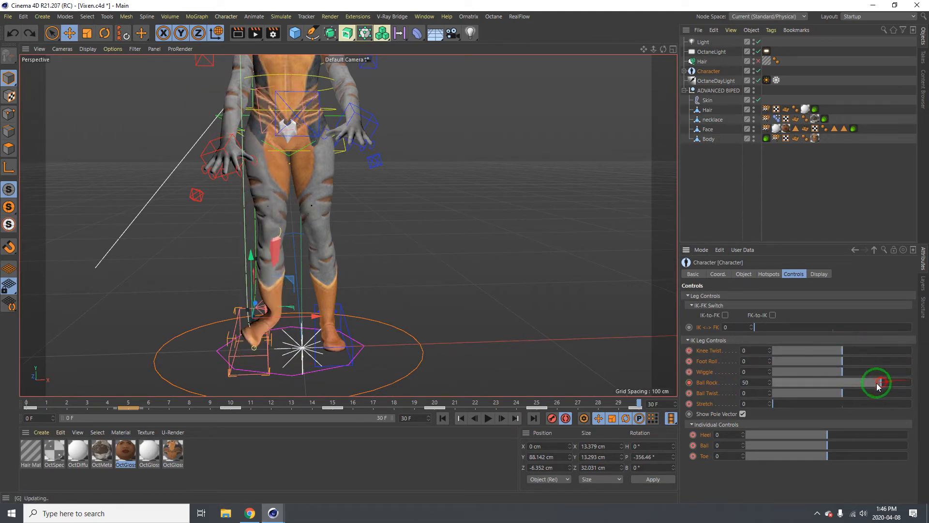
{"action": "key", "text": "ctrl+z"}
Move the right hand controller outward at frame 30, to about Y -37, Z -16 cm.
{"action": "mouse_move", "coordinate": [303, 216]}
{"action": "left_mouse_down", "text": "alt"}
{"action": "mouse_move", "coordinate": [249, 194]}
{"action": "mouse_move", "coordinate": [272, 195]}
{"action": "mouse_move", "coordinate": [256, 178]}
{"action": "mouse_move", "coordinate": [211, 214]}
{"action": "mouse_move", "coordinate": [290, 213]}
{"action": "left_mouse_up", "text": "alt"}
{"action": "left_click", "coordinate": [221, 218]}
{"action": "left_click_drag", "start_coordinate": [222, 212], "coordinate": [181, 200]}
{"action": "middle_click_drag", "start_coordinate": [249, 125], "coordinate": [247, 192], "text": "alt"}
{"action": "left_click_drag", "start_coordinate": [247, 192], "coordinate": [316, 198], "text": "alt"}
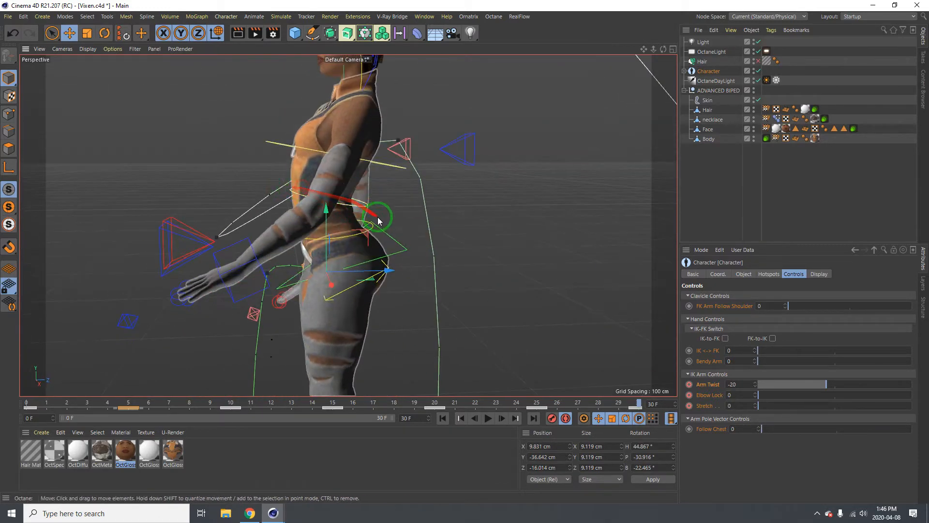
Reset the lower spine controller's pitch to 0° at frame 30, and rotate it back to about -14°.
{"action": "left_click", "coordinate": [377, 218]}
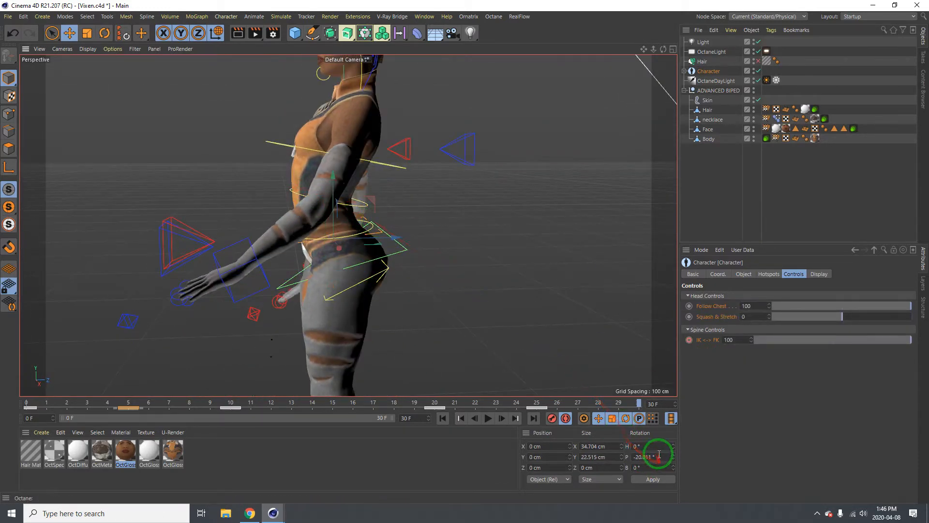
{"action": "type", "text": "0"}
{"action": "key", "text": "Return"}
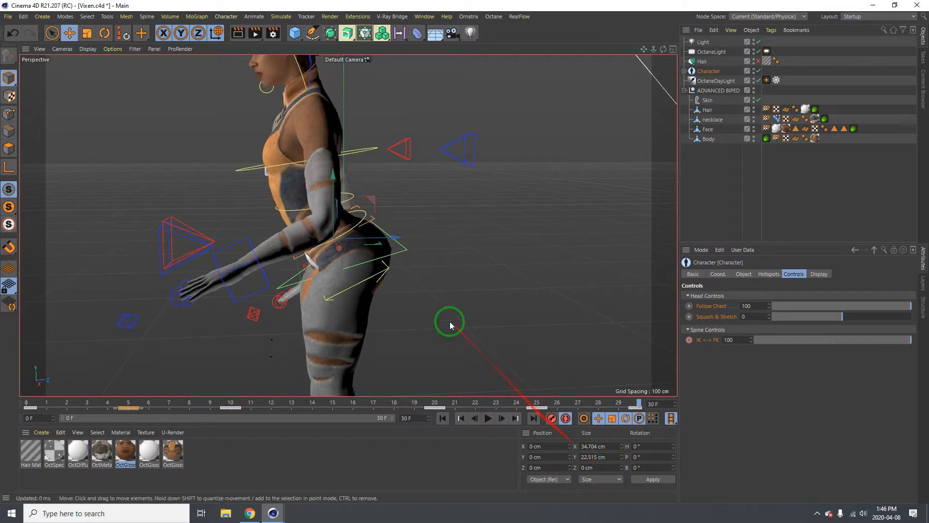
{"action": "key", "text": "r"}
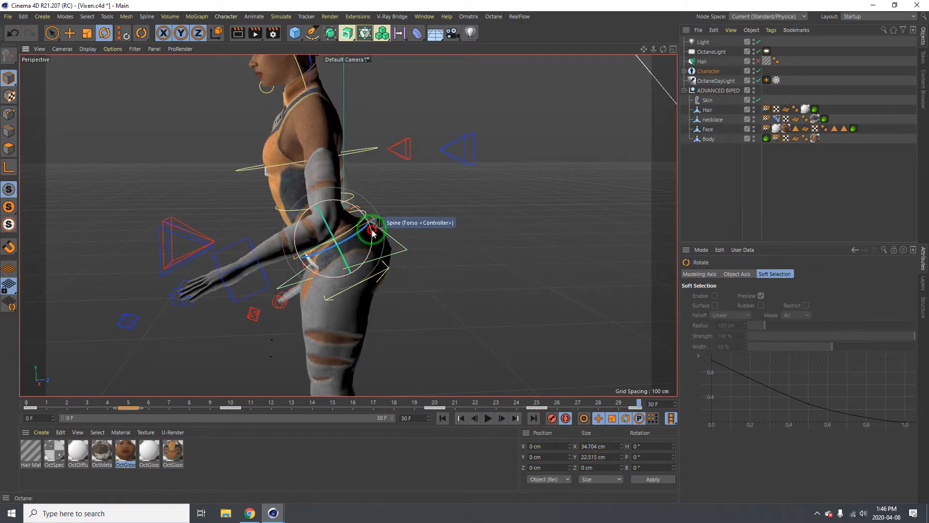
{"action": "left_click_drag", "start_coordinate": [373, 233], "coordinate": [516, 213]}
{"action": "scroll", "coordinate": [366, 215], "scroll_direction": "down", "scroll_amount": 5}
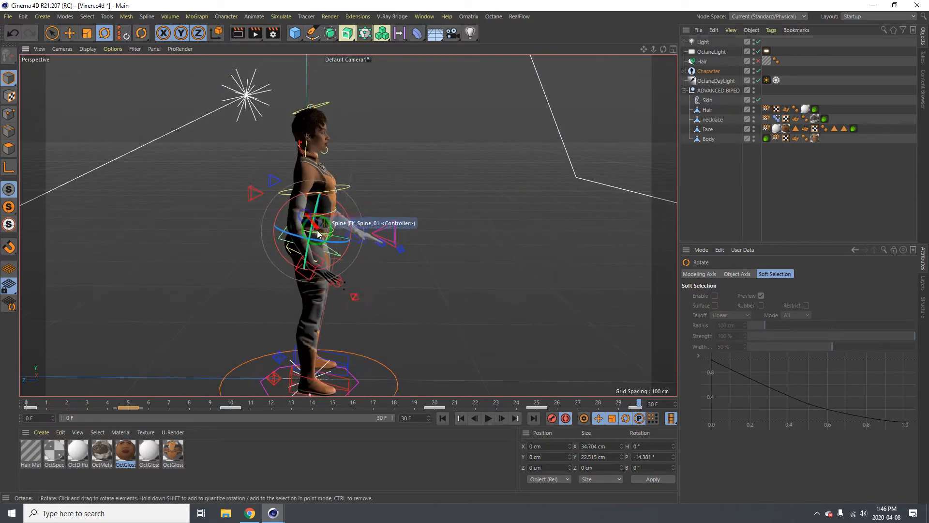
{"action": "middle_click_drag", "start_coordinate": [320, 234], "coordinate": [323, 187], "text": "alt"}
{"action": "left_click_drag", "start_coordinate": [323, 188], "coordinate": [168, 211], "text": "alt"}
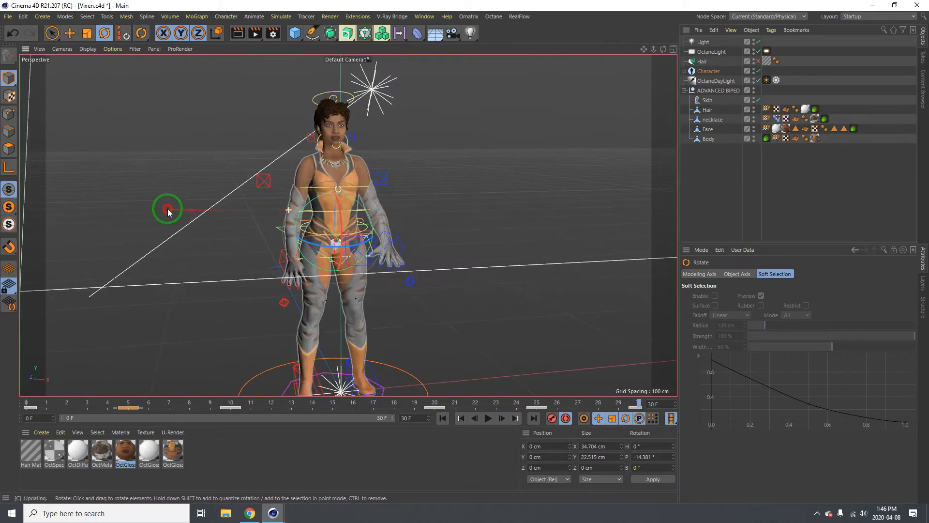
{"action": "left_click_drag", "start_coordinate": [331, 203], "coordinate": [174, 202], "text": "alt"}
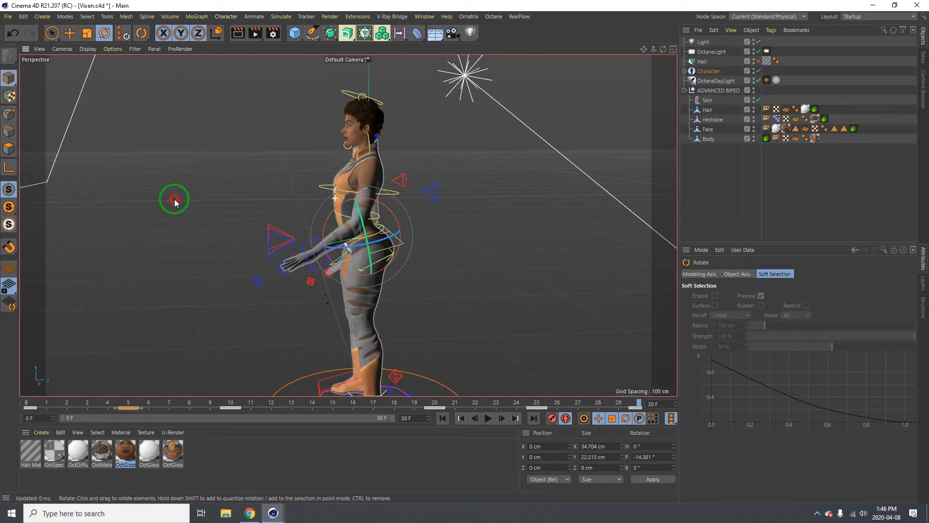
Rotate the torso controller to a pitch of about -344° and the lower spine controller to about 1° at frame 30.
{"action": "left_click_drag", "start_coordinate": [402, 241], "coordinate": [405, 249]}
{"action": "scroll", "coordinate": [353, 229], "scroll_direction": "up", "scroll_amount": 4}
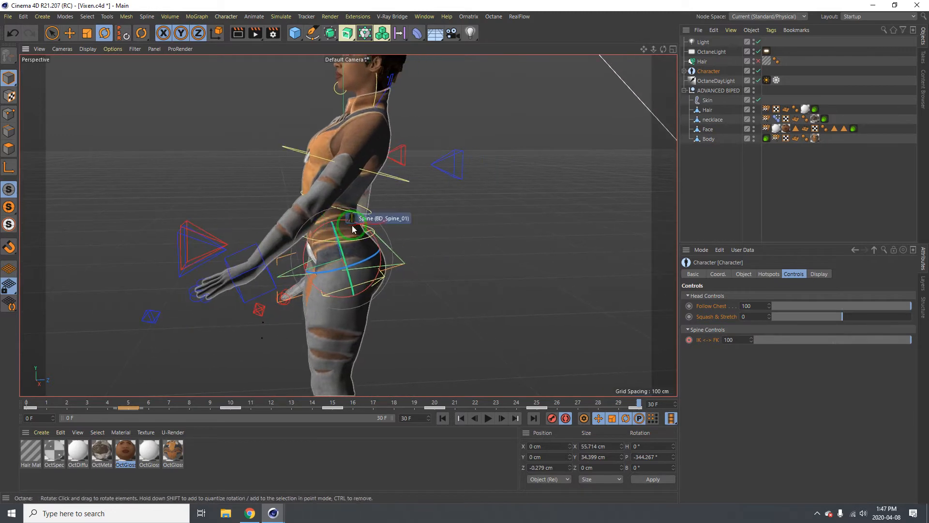
{"action": "left_click", "coordinate": [373, 230]}
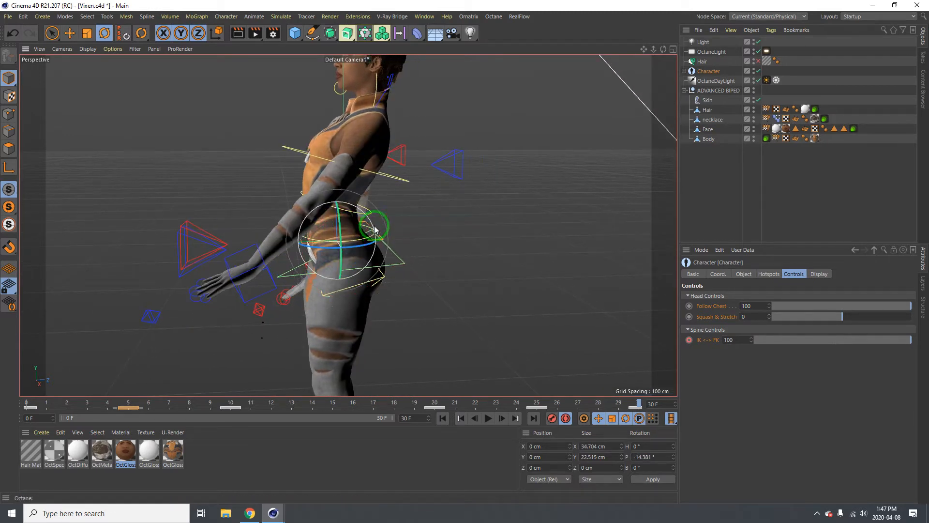
{"action": "left_click_drag", "start_coordinate": [373, 228], "coordinate": [369, 213]}
{"action": "scroll", "coordinate": [372, 245], "scroll_direction": "down", "scroll_amount": 3}
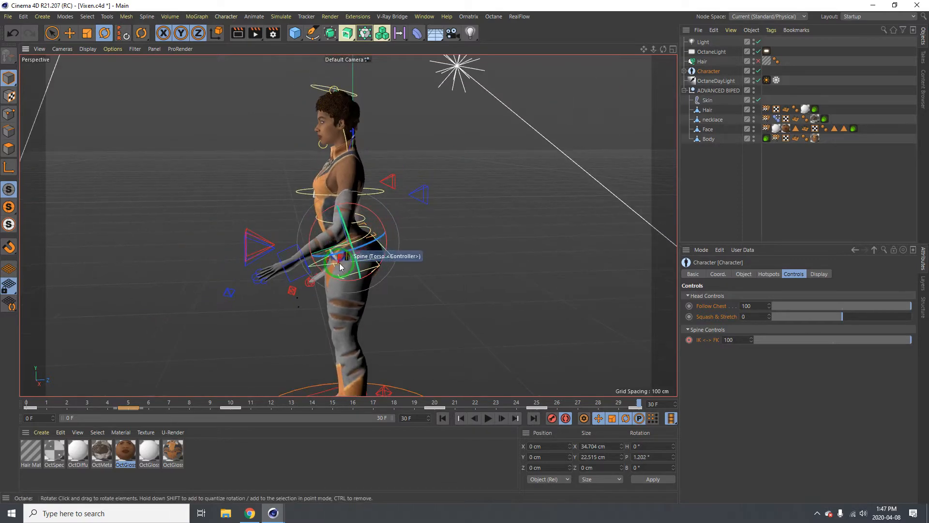
{"action": "middle_click_drag", "start_coordinate": [339, 263], "coordinate": [373, 214], "text": "alt"}
{"action": "left_click_drag", "start_coordinate": [373, 216], "coordinate": [478, 213], "text": "alt"}
{"action": "scroll", "coordinate": [342, 175], "scroll_direction": "up", "scroll_amount": 2}
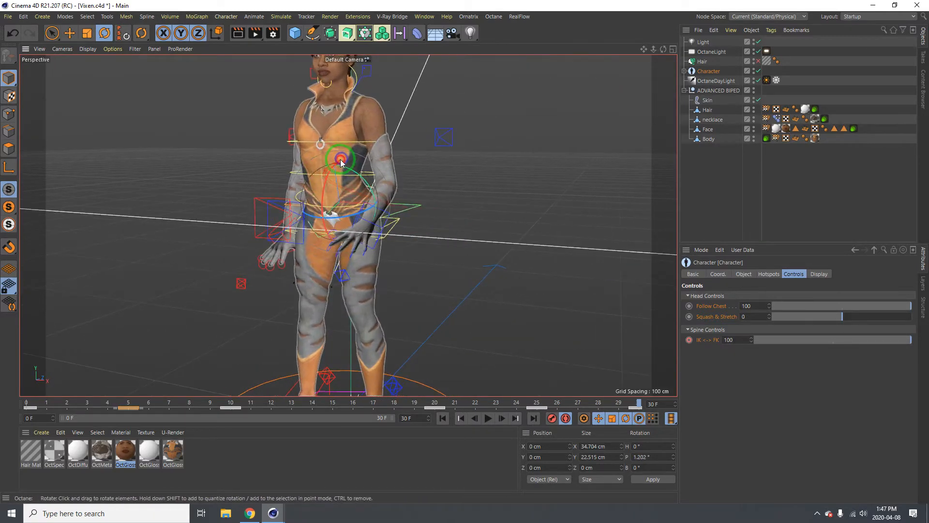
Try a torso pitch of 0° at frame 30, check it back at frame 27, undo the change, and return to frame 30.
{"action": "left_click_drag", "start_coordinate": [341, 160], "coordinate": [447, 226], "text": "alt"}
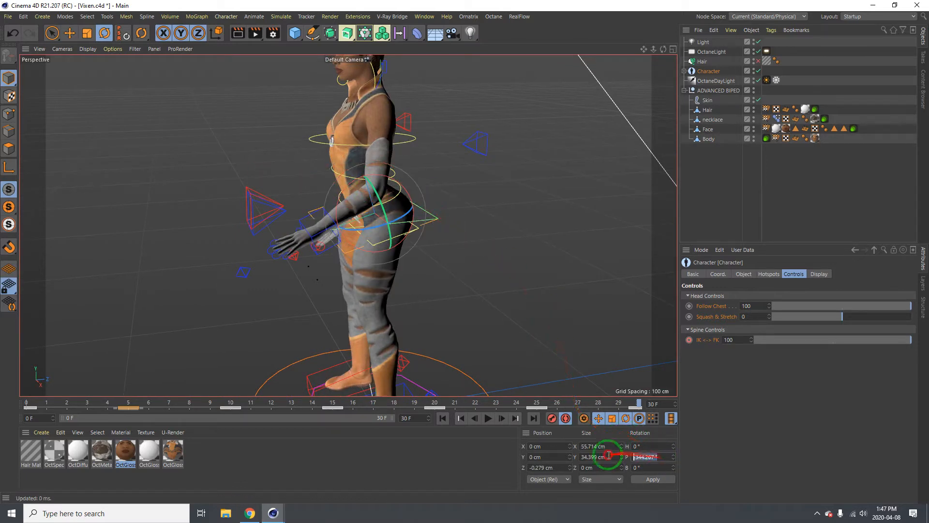
{"action": "type", "text": "0"}
{"action": "key", "text": "Return"}
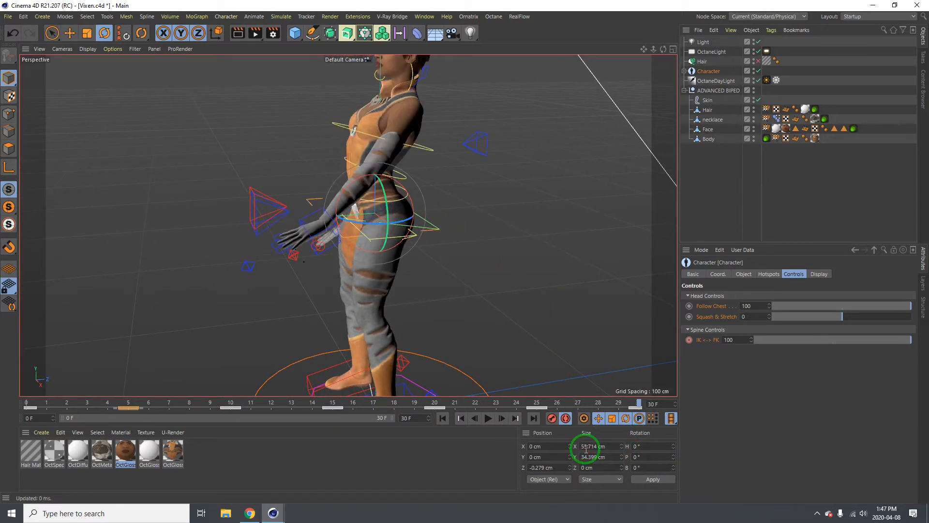
{"action": "key", "text": "f"}
{"action": "key", "text": "f"}
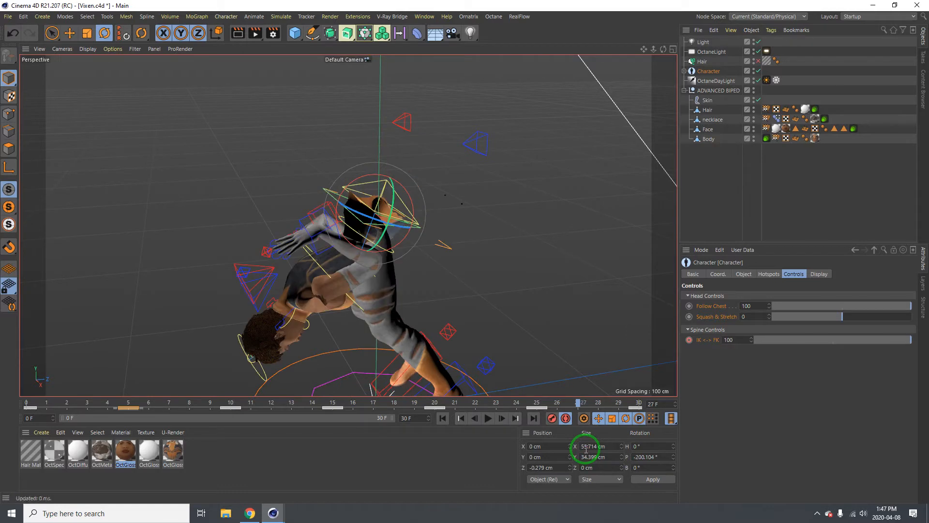
{"action": "key", "text": "ctrl+z"}
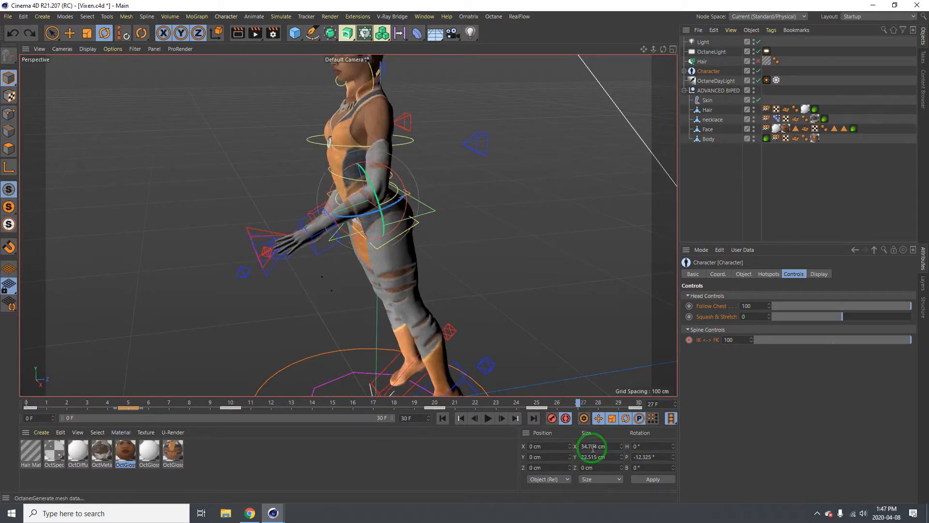
{"action": "key", "text": "g"}
{"action": "key", "text": "g"}
{"action": "key", "text": "g"}
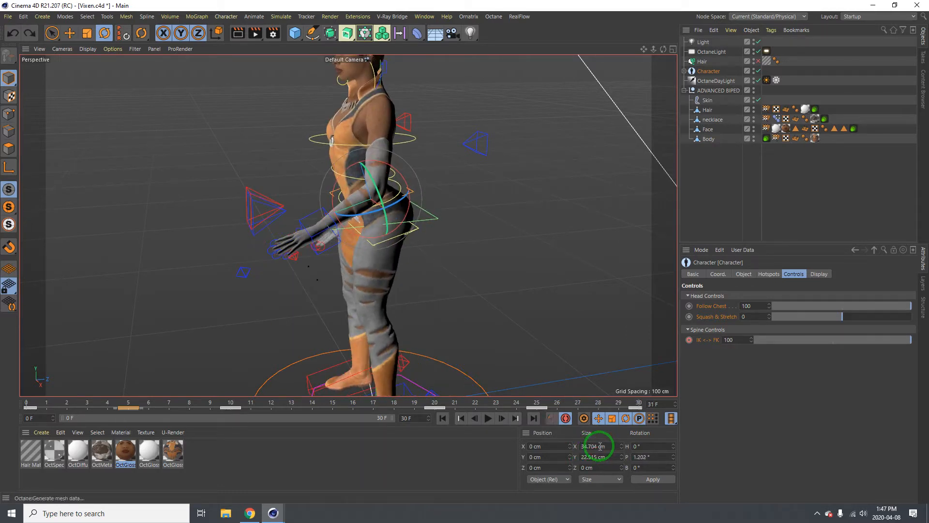
{"action": "left_click_drag", "start_coordinate": [448, 223], "coordinate": [350, 198], "text": "alt"}
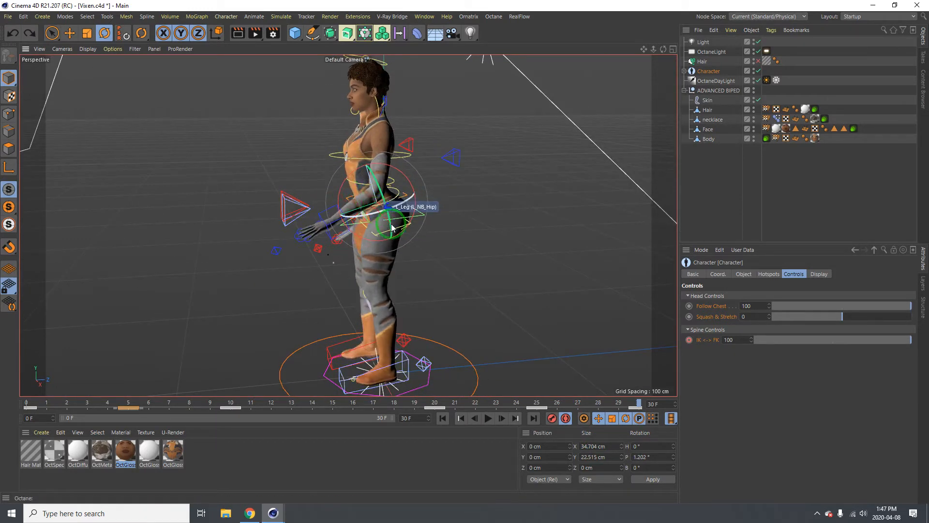
Move the left hand controller at frame 30 to about X -2, Y -37, Z -15 cm.
{"action": "left_click", "coordinate": [322, 206]}
{"action": "key", "text": "e"}
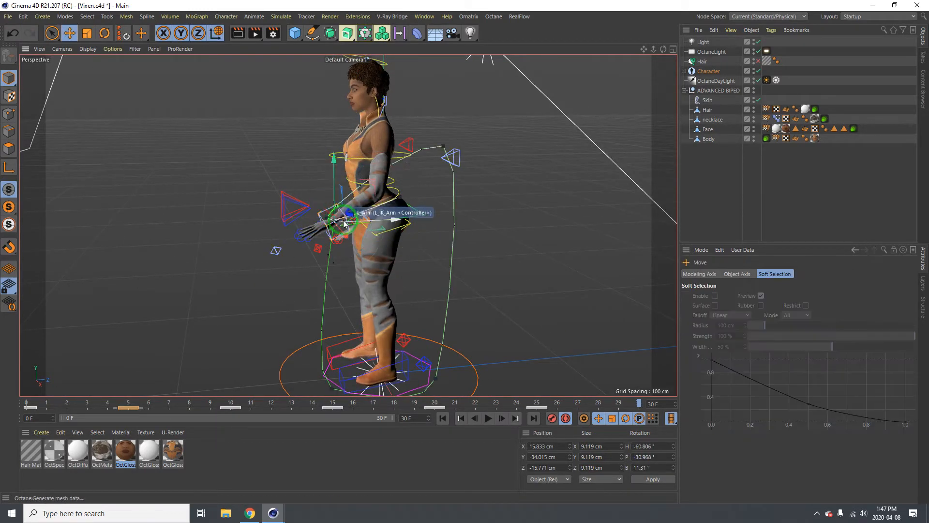
{"action": "left_click_drag", "start_coordinate": [367, 220], "coordinate": [371, 199]}
Rotate the left hand controller at frame 30 to about H -5°, P -52°, B -11° so the hand hangs beside the thigh.
{"action": "key", "text": "r"}
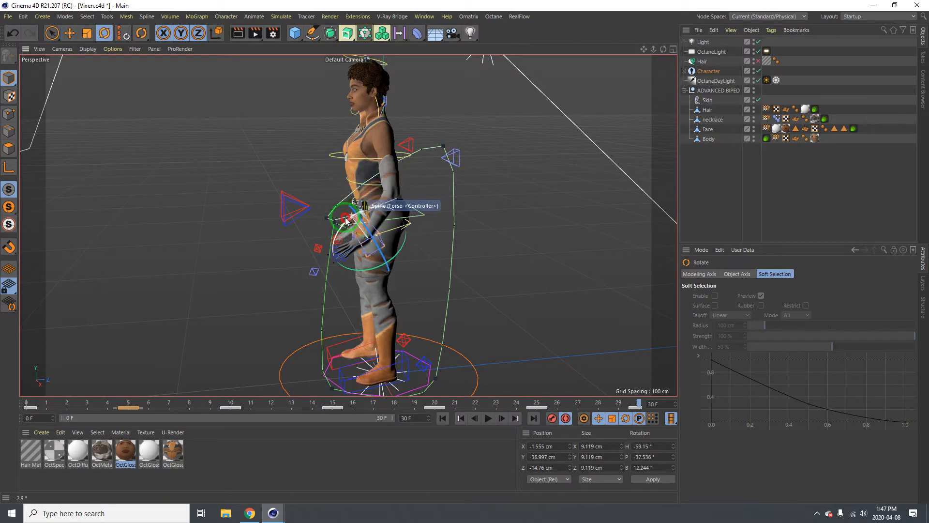
{"action": "left_click_drag", "start_coordinate": [335, 232], "coordinate": [367, 273]}
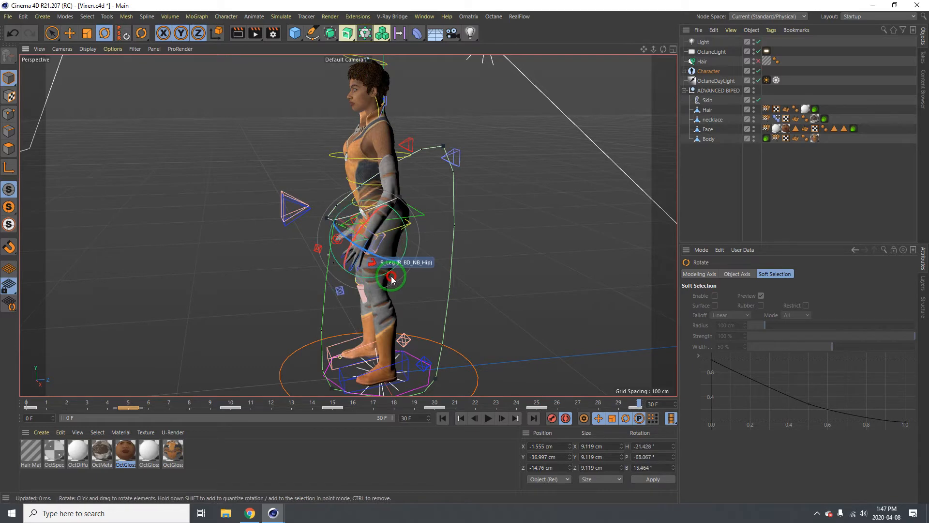
{"action": "left_click_drag", "start_coordinate": [355, 205], "coordinate": [495, 203], "text": "alt"}
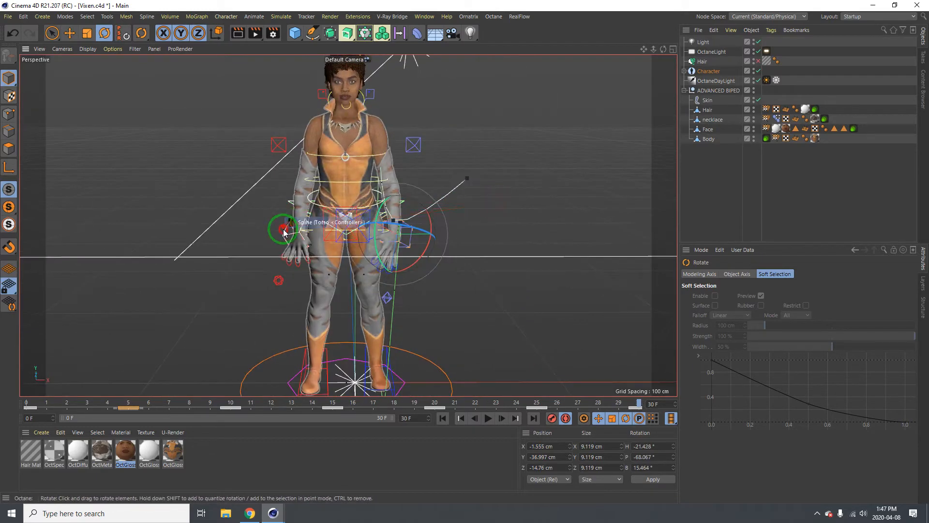
{"action": "left_click_drag", "start_coordinate": [284, 233], "coordinate": [431, 249]}
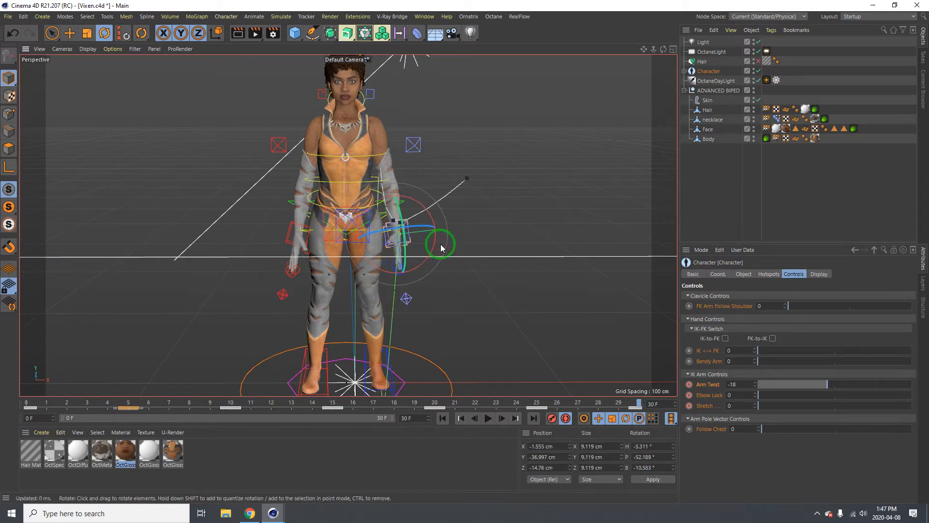
Hide the OctaneLight object in the viewport.
{"action": "right_click_drag", "start_coordinate": [442, 245], "coordinate": [332, 236], "text": "alt"}
{"action": "middle_click_drag", "start_coordinate": [332, 237], "coordinate": [347, 210], "text": "alt"}
{"action": "left_click_drag", "start_coordinate": [382, 168], "coordinate": [273, 172], "text": "alt"}
{"action": "left_click", "coordinate": [758, 51]}
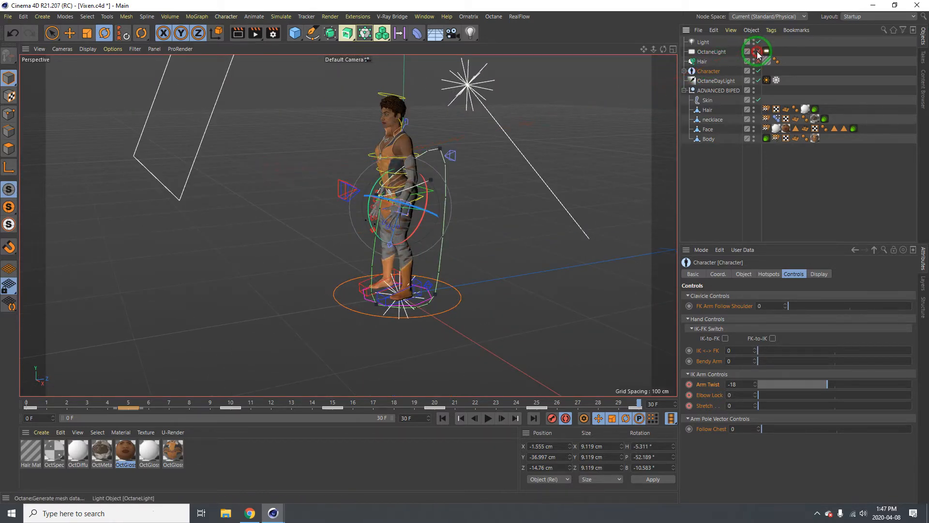
{"action": "left_click", "coordinate": [757, 52]}
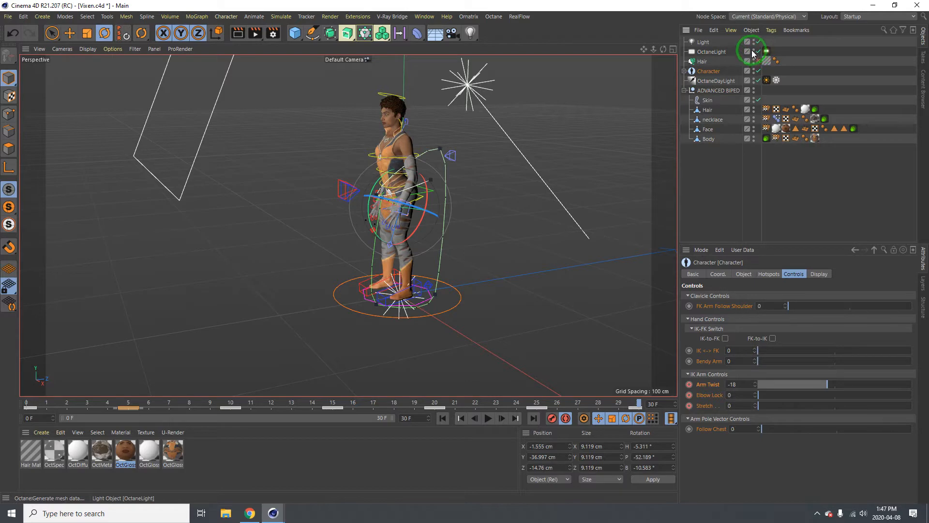
{"action": "left_click", "coordinate": [753, 50]}
{"action": "scroll", "coordinate": [394, 178], "scroll_direction": "up", "scroll_amount": 2}
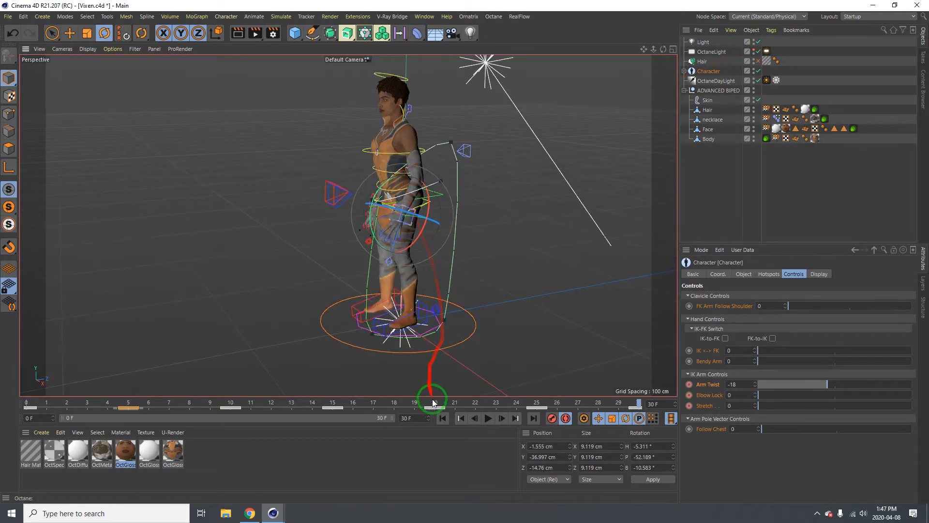
Play the backflip from the first frame with all controllers deselected.
{"action": "left_click", "coordinate": [461, 419]}
{"action": "left_click", "coordinate": [488, 419]}
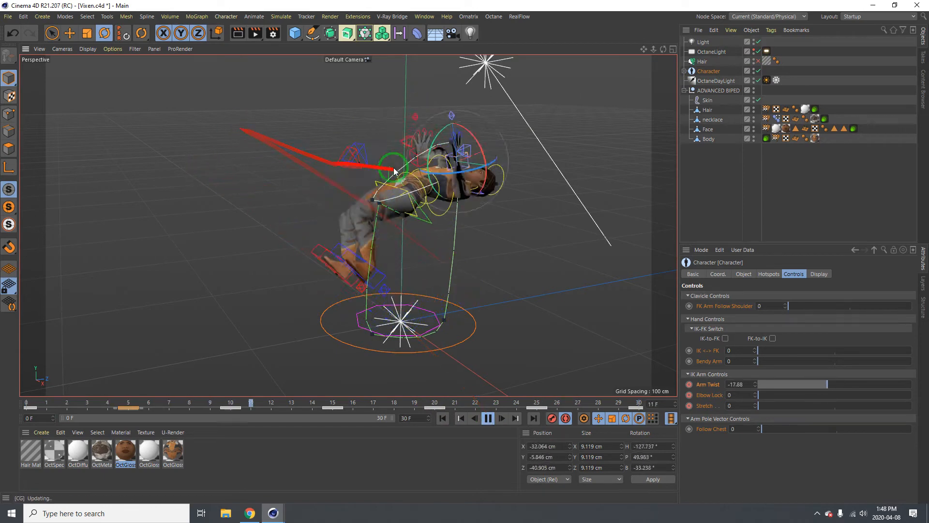
{"action": "left_click", "coordinate": [512, 280]}
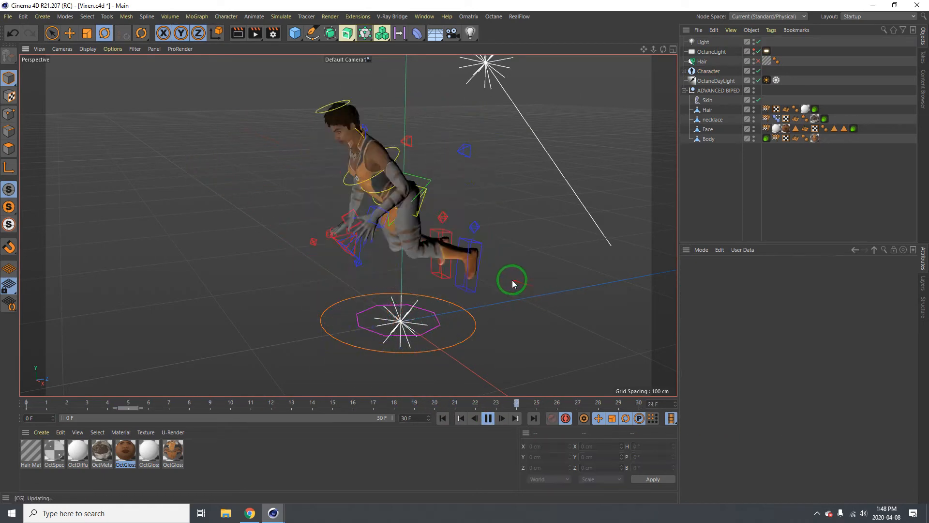
Detach the list of evaluation toggles as a floating palette and switch off Use Generators.
{"action": "left_click", "coordinate": [65, 17]}
{"action": "mouse_move", "coordinate": [131, 45]}
{"action": "left_click", "coordinate": [181, 39]}
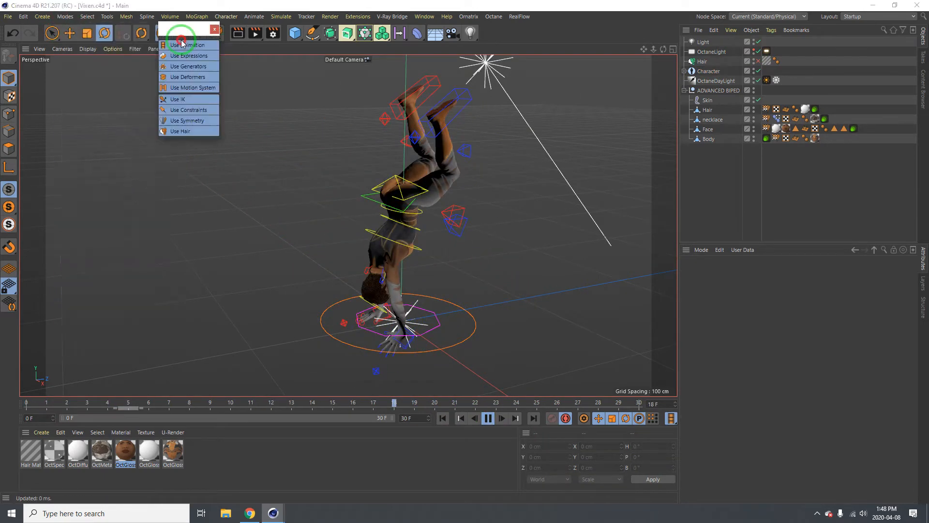
{"action": "left_click_drag", "start_coordinate": [181, 30], "coordinate": [51, 72]}
{"action": "left_click", "coordinate": [53, 97]}
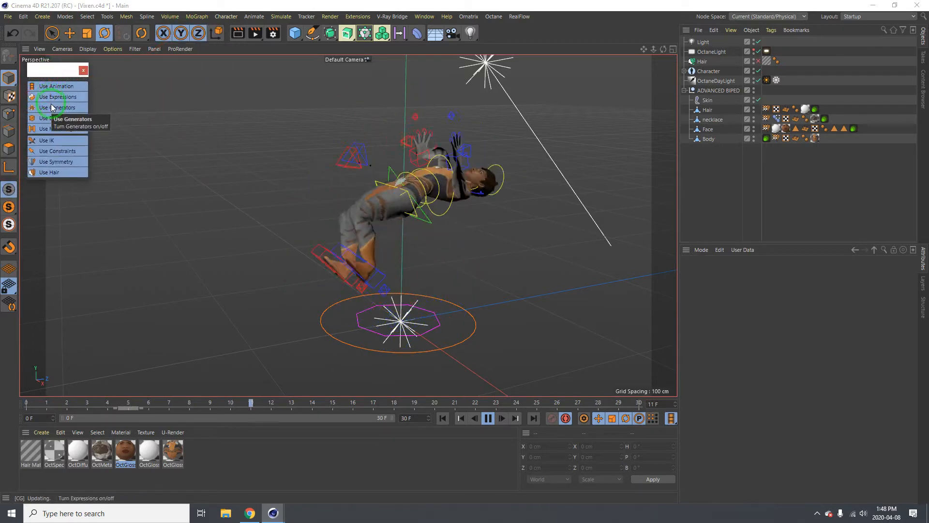
{"action": "left_click", "coordinate": [57, 107]}
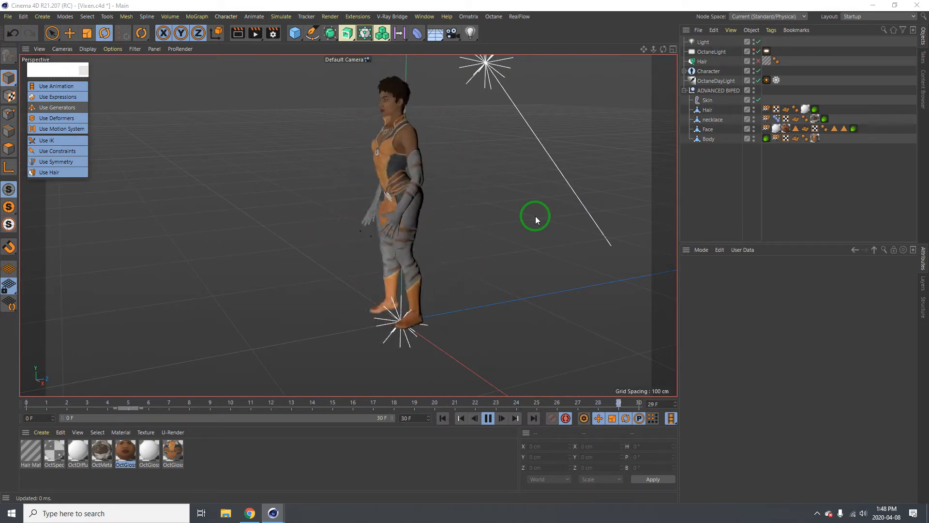
Stop the playback and examine the mid-air pose around frames 12 and 13 from several angles.
{"action": "left_click_drag", "start_coordinate": [552, 227], "coordinate": [507, 410]}
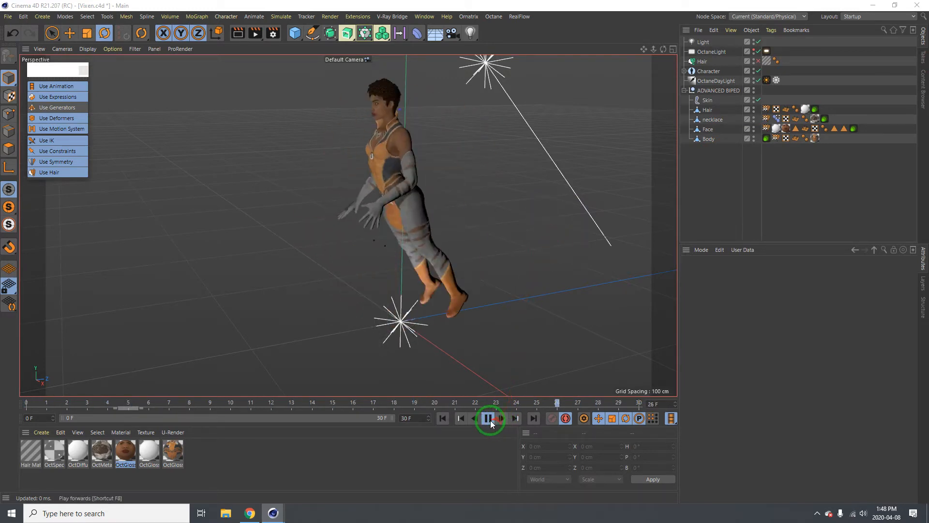
{"action": "left_click", "coordinate": [489, 419]}
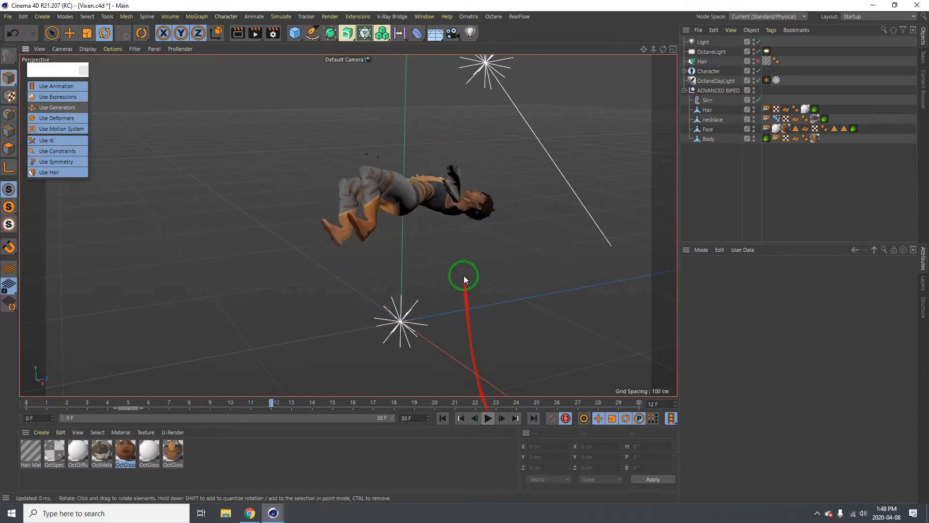
{"action": "scroll", "coordinate": [435, 203], "scroll_direction": "up", "scroll_amount": 3}
{"action": "left_click_drag", "start_coordinate": [331, 221], "coordinate": [283, 229], "text": "alt"}
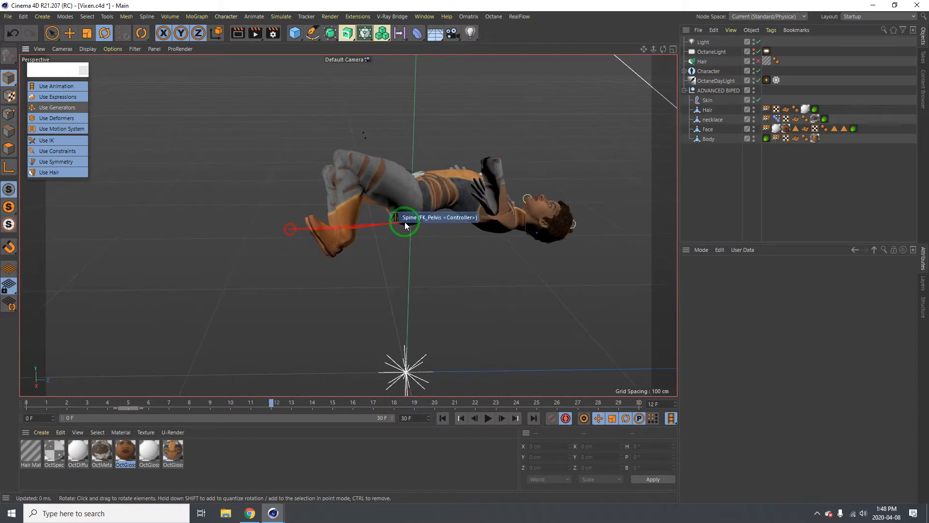
{"action": "left_click_drag", "start_coordinate": [405, 221], "coordinate": [305, 212], "text": "alt"}
{"action": "scroll", "coordinate": [365, 200], "scroll_direction": "up", "scroll_amount": 3}
{"action": "left_click_drag", "start_coordinate": [386, 198], "coordinate": [338, 202], "text": "alt"}
{"action": "right_click_drag", "start_coordinate": [338, 202], "coordinate": [281, 194], "text": "alt"}
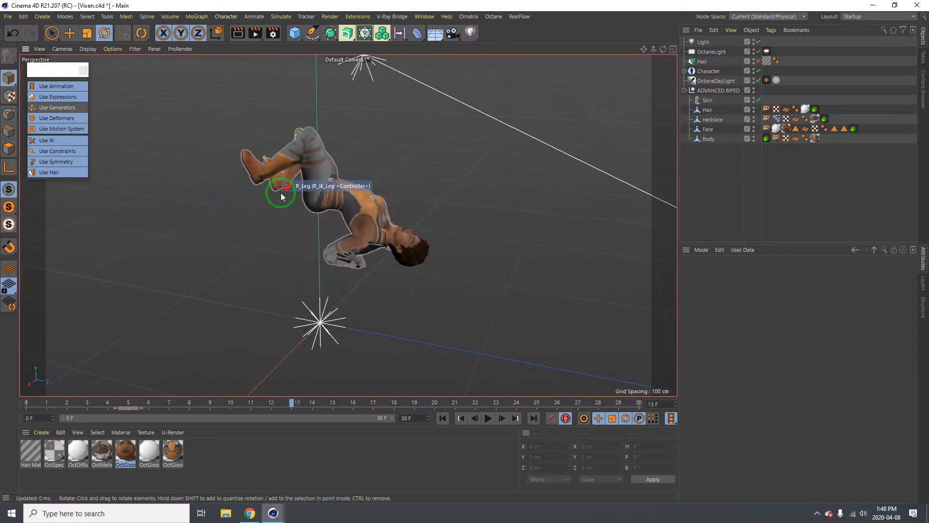
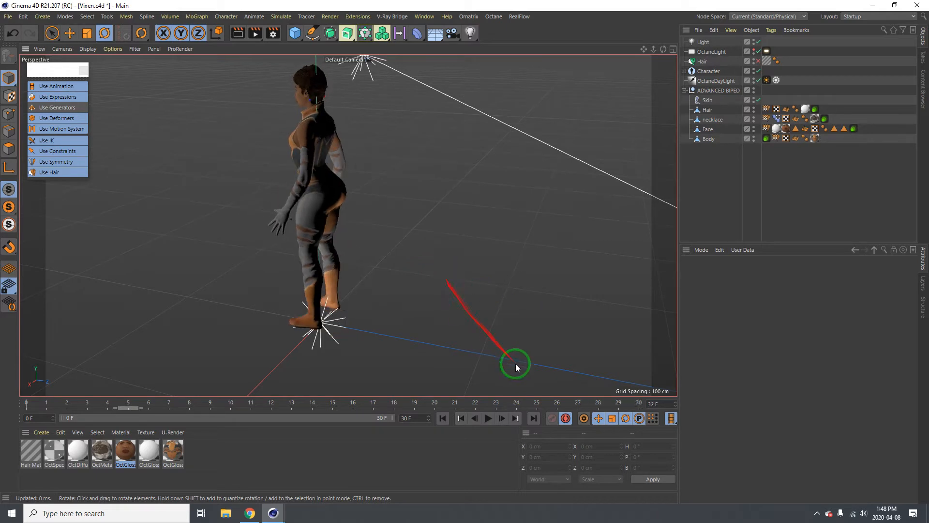
Return to frame 0 and switch Use Generators back on.
{"action": "left_click", "coordinate": [444, 417]}
{"action": "left_click", "coordinate": [58, 110]}
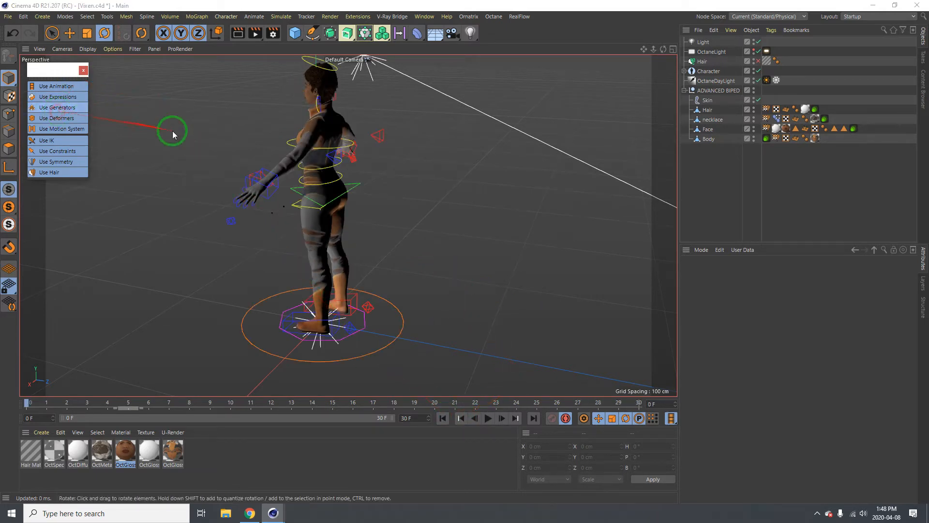
{"action": "right_click_drag", "start_coordinate": [284, 144], "coordinate": [331, 133], "text": "alt"}
{"action": "left_click_drag", "start_coordinate": [331, 133], "coordinate": [383, 178], "text": "alt"}
{"action": "right_click_drag", "start_coordinate": [383, 178], "coordinate": [339, 177], "text": "alt"}
{"action": "middle_click_drag", "start_coordinate": [340, 177], "coordinate": [350, 68], "text": "alt"}
{"action": "right_click_drag", "start_coordinate": [350, 68], "coordinate": [329, 112], "text": "alt"}
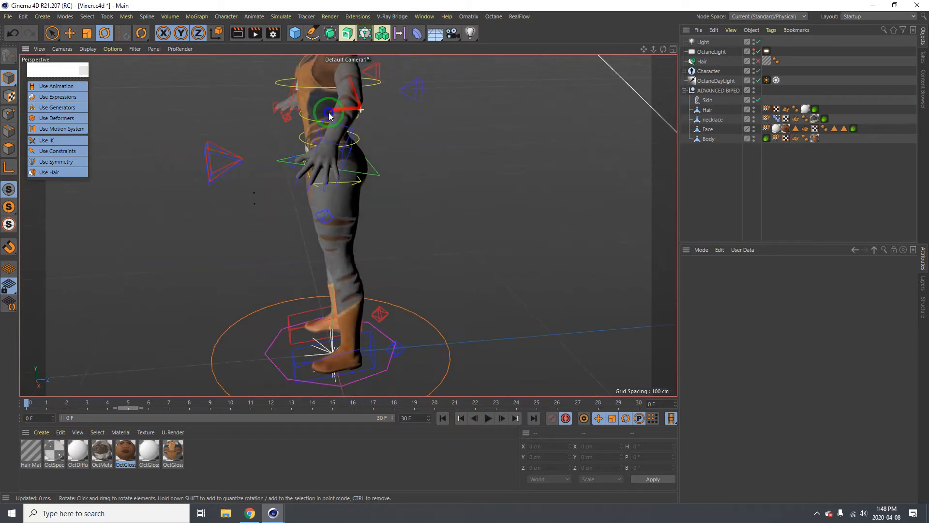
At frame 7, move the right foot controller back to about Z -9 cm and rotate it to a pitch of about 14°.
{"action": "key", "text": "g"}
{"action": "key", "text": "g"}
{"action": "key", "text": "g"}
{"action": "key", "text": "g"}
{"action": "key", "text": "g"}
{"action": "key", "text": "g"}
{"action": "key", "text": "g"}
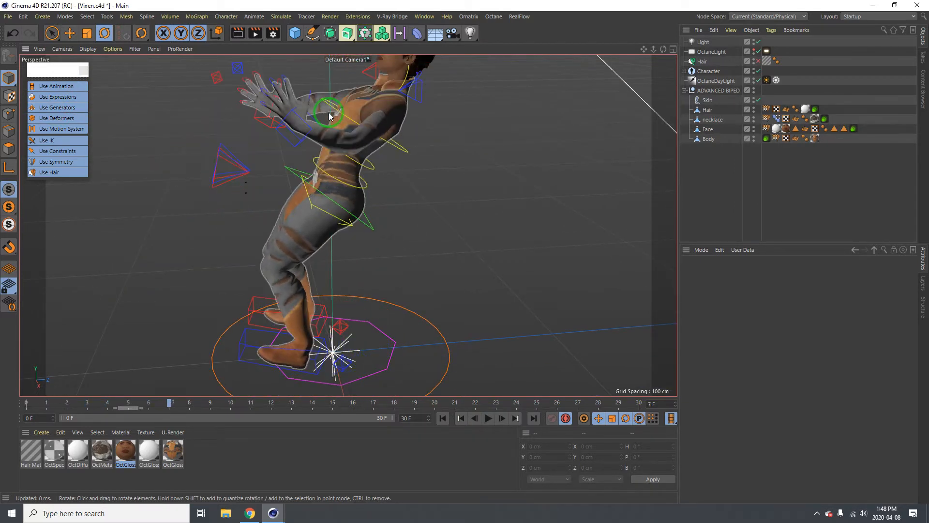
{"action": "key", "text": "g"}
{"action": "key", "text": "f"}
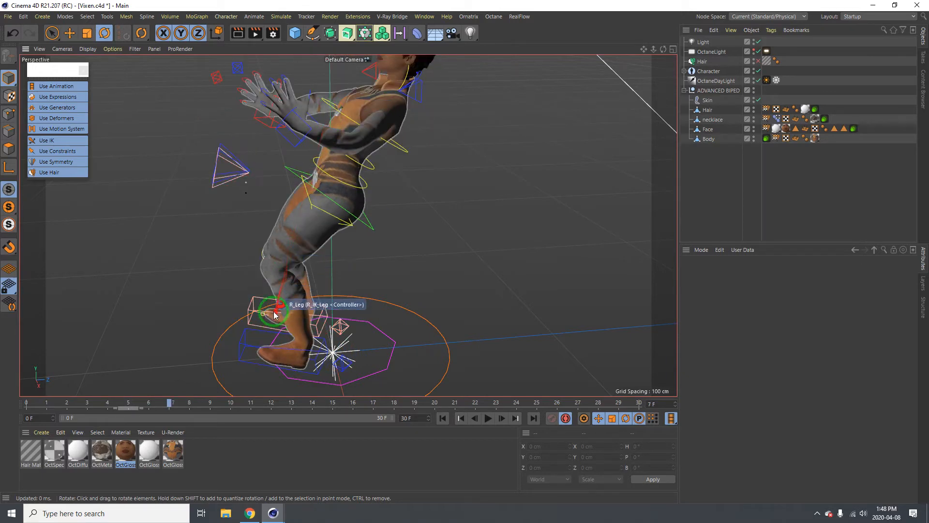
{"action": "left_click", "coordinate": [274, 315]}
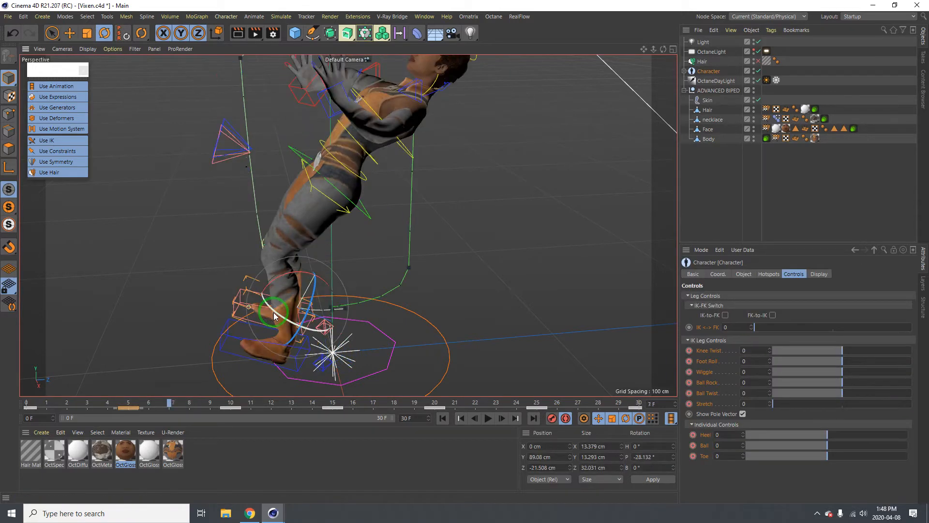
{"action": "key", "text": "e"}
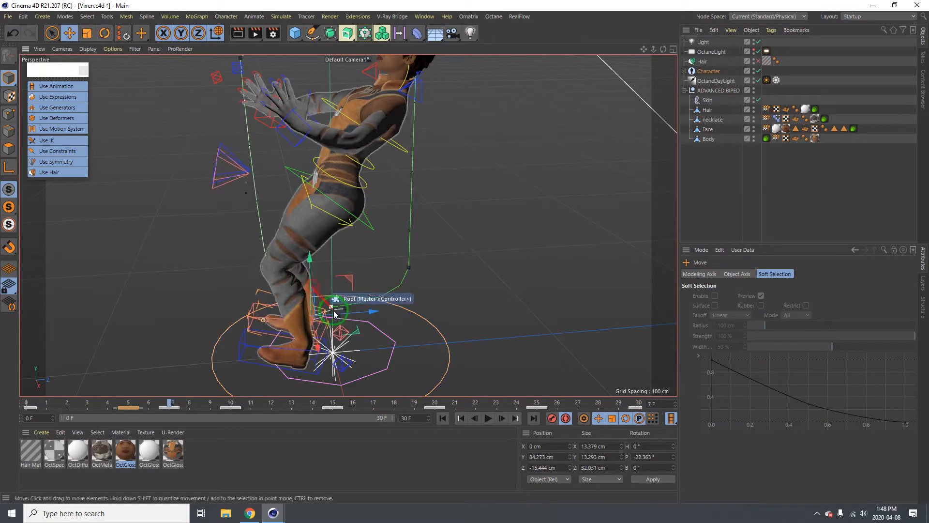
{"action": "left_click_drag", "start_coordinate": [334, 314], "coordinate": [355, 313]}
{"action": "key", "text": "r"}
{"action": "left_click_drag", "start_coordinate": [317, 280], "coordinate": [360, 296], "text": "alt"}
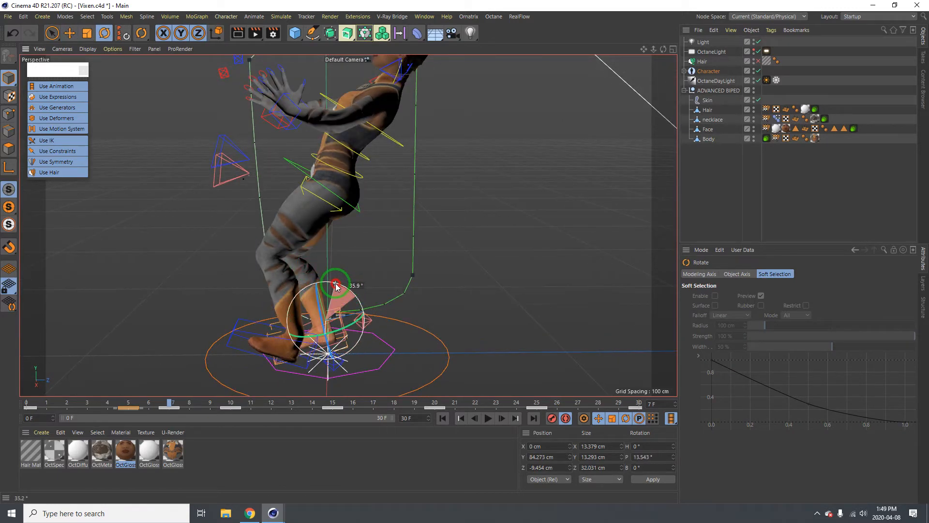
At frame 7, move the left foot controller to about Z -9 cm and rotate it to a pitch of about 2°.
{"action": "left_click", "coordinate": [255, 331]}
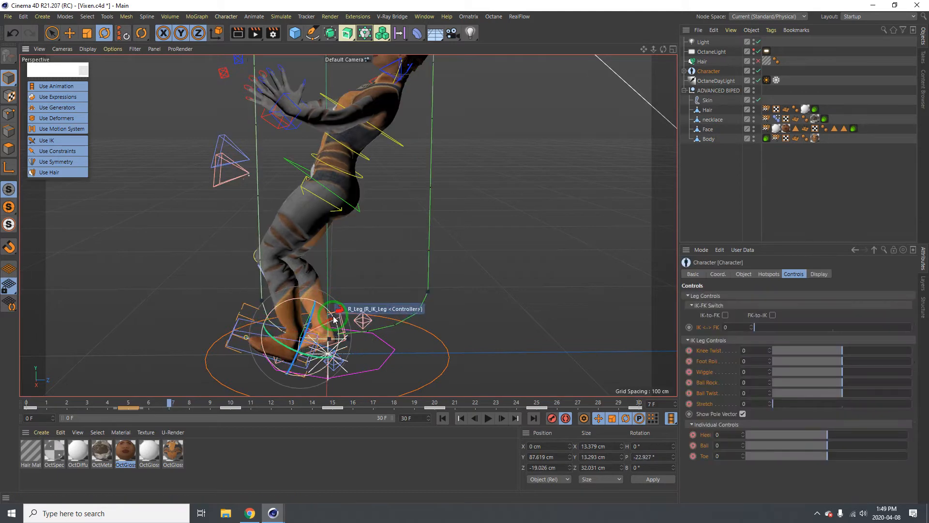
{"action": "left_click_drag", "start_coordinate": [334, 317], "coordinate": [347, 339]}
{"action": "key", "text": "e"}
Step forward to frame 10 and back to frame 7 to check how the feet leave the ground.
{"action": "key", "text": "g"}
{"action": "key", "text": "g"}
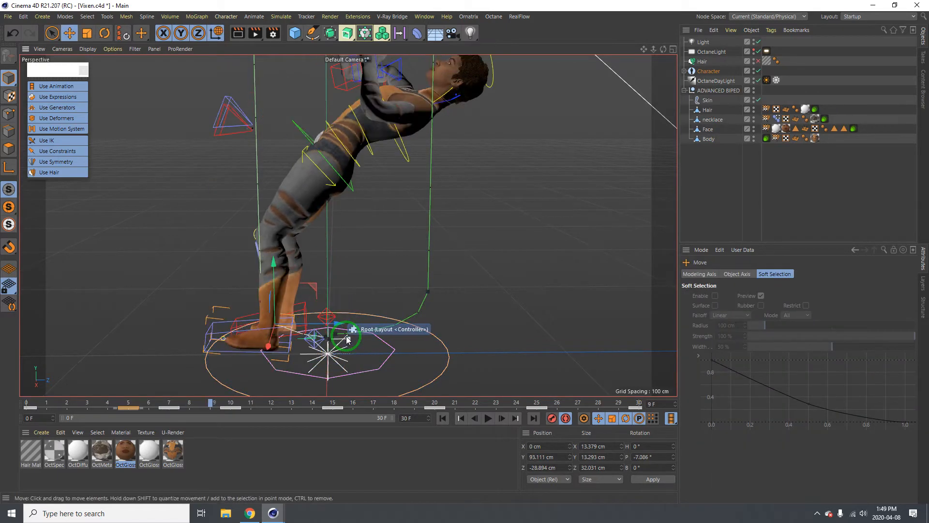
{"action": "key", "text": "g"}
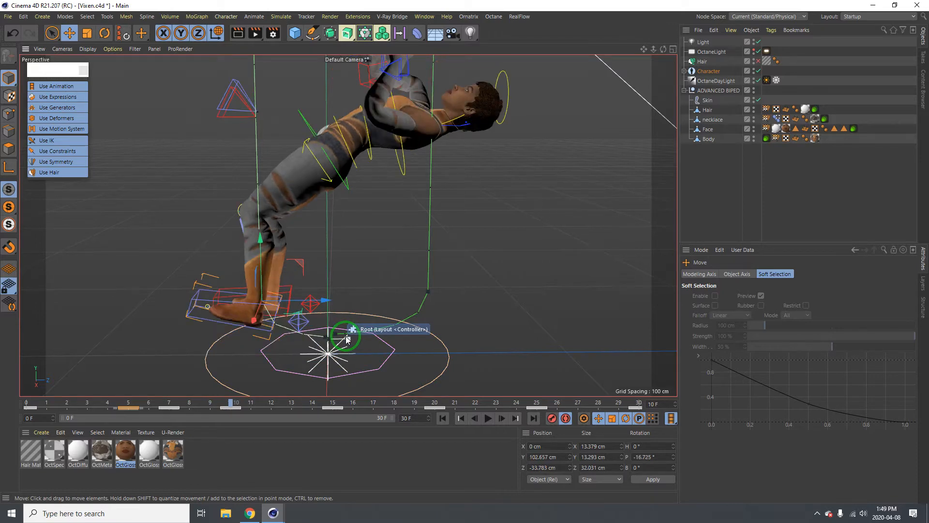
{"action": "key", "text": "f"}
{"action": "key", "text": "f"}
{"action": "key", "text": "f"}
{"action": "key", "text": "f"}
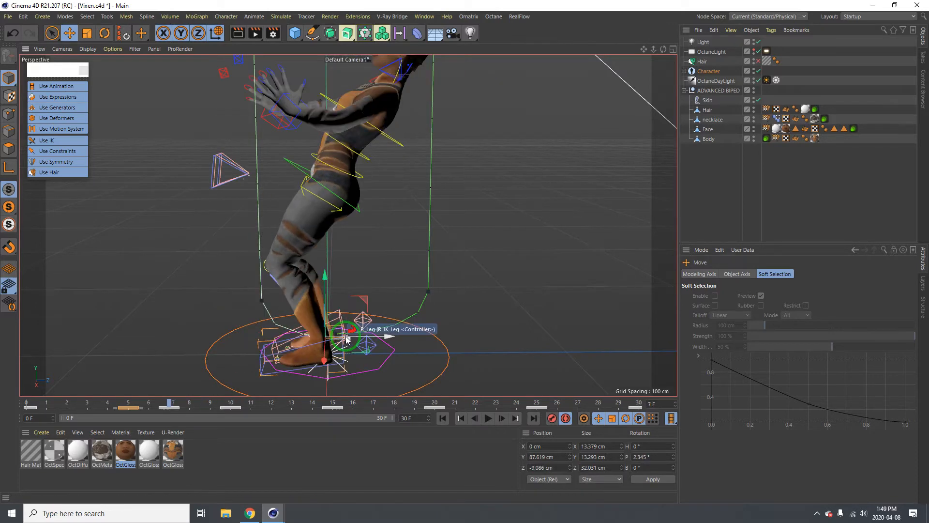
At frame 12, move the left foot controller away from the body and up, and rotate it nearly level.
{"action": "key", "text": "g"}
{"action": "key", "text": "g"}
{"action": "key", "text": "g"}
{"action": "key", "text": "g"}
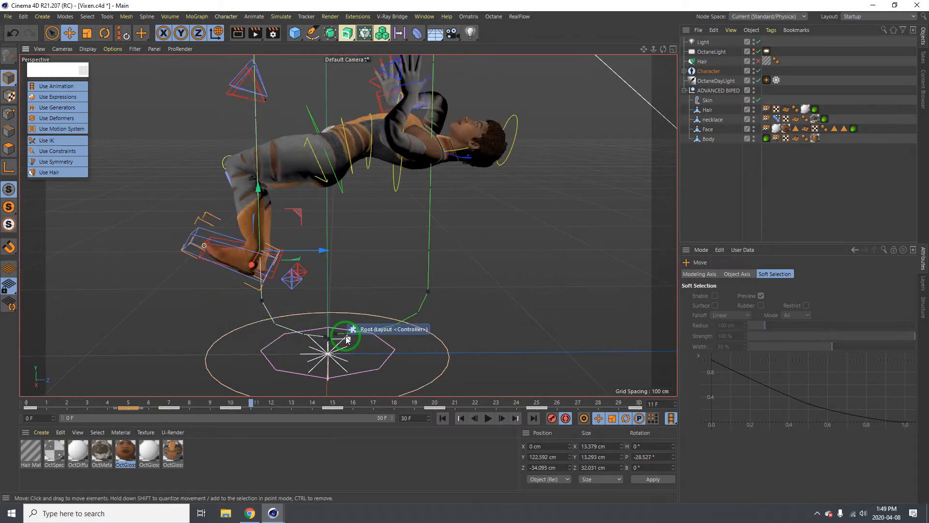
{"action": "key", "text": "g"}
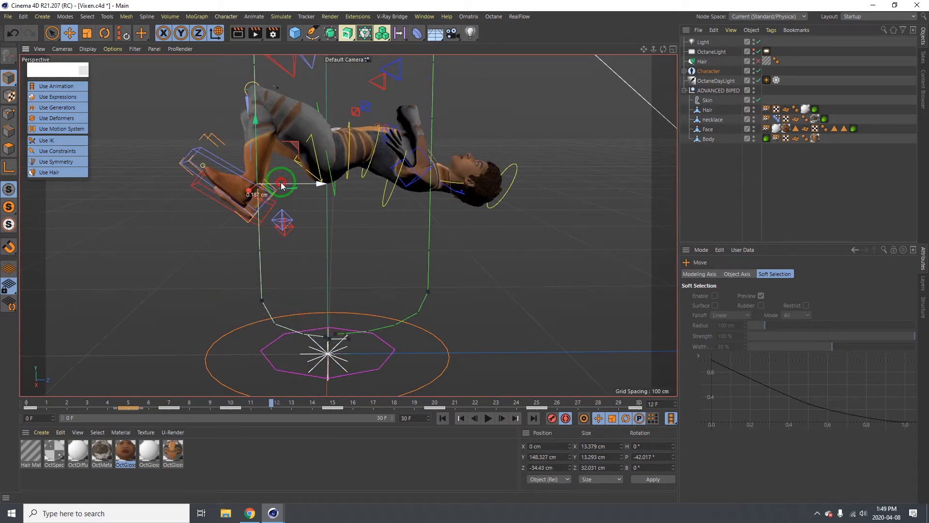
{"action": "left_click_drag", "start_coordinate": [281, 186], "coordinate": [235, 156]}
{"action": "key", "text": "r"}
At frame 12, move the right foot controller to about Y 147, Z -53 cm and rotate it to a pitch of about -4°.
{"action": "left_click", "coordinate": [272, 203]}
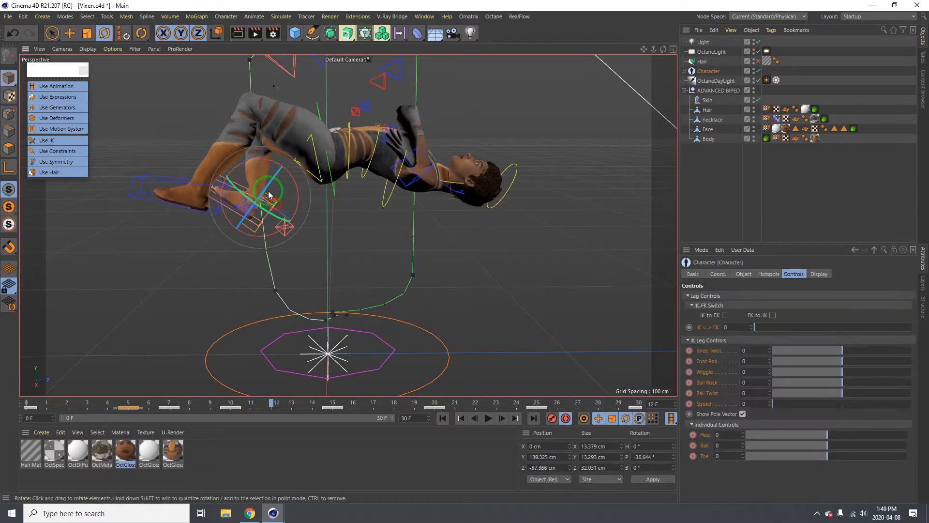
{"action": "left_click_drag", "start_coordinate": [295, 183], "coordinate": [256, 175]}
{"action": "key", "text": "e"}
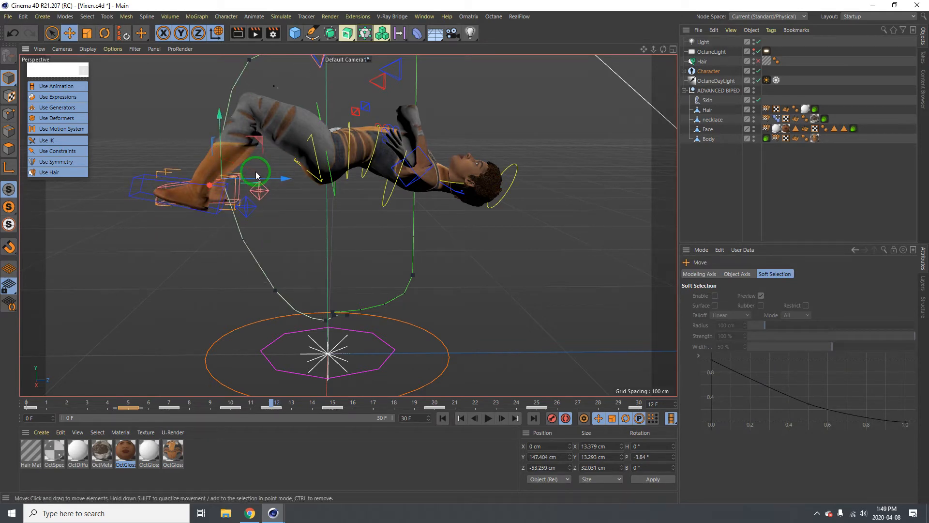
At frame 17, move the right foot controller up to about Y 231, Z -7 cm and rotate it to a pitch of about -177°.
{"action": "key", "text": "g"}
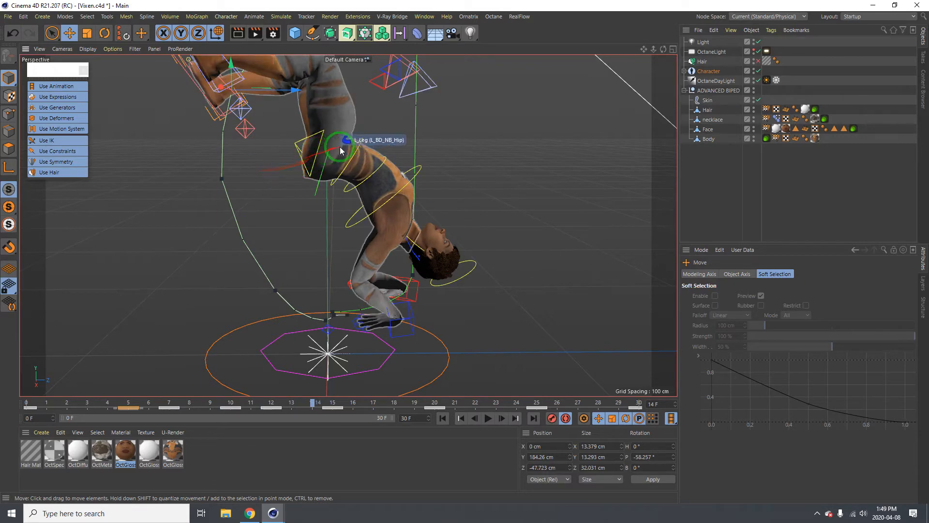
{"action": "middle_click_drag", "start_coordinate": [339, 147], "coordinate": [333, 209], "text": "alt"}
{"action": "mouse_move", "coordinate": [332, 208]}
{"action": "left_mouse_down", "text": "alt"}
{"action": "mouse_move", "coordinate": [197, 219]}
{"action": "mouse_move", "coordinate": [335, 205]}
{"action": "left_mouse_up", "text": "alt"}
{"action": "key", "text": "g"}
{"action": "key", "text": "g"}
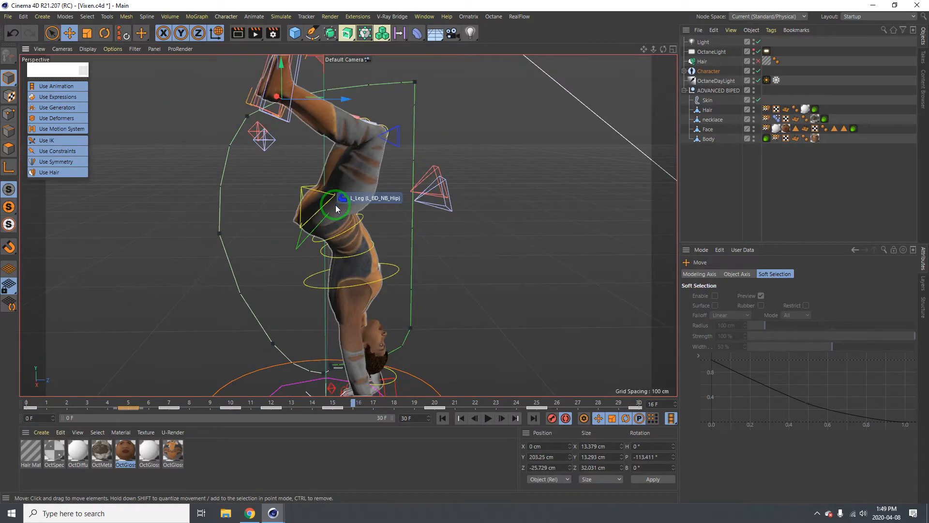
{"action": "key", "text": "g"}
{"action": "left_click_drag", "start_coordinate": [350, 206], "coordinate": [324, 66], "text": "alt"}
{"action": "key", "text": "f"}
{"action": "key", "text": "f"}
{"action": "key", "text": "g"}
{"action": "key", "text": "g"}
{"action": "key", "text": "r"}
{"action": "key", "text": "w"}
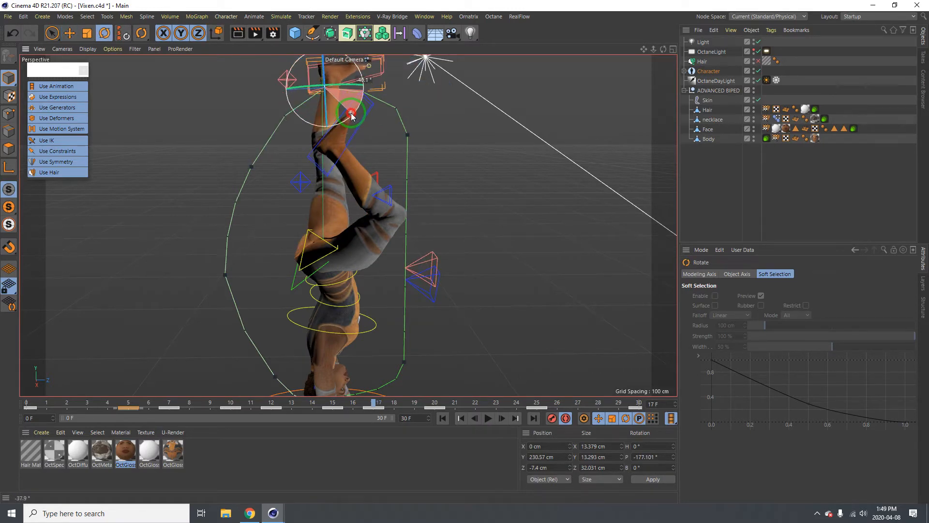
{"action": "left_click_drag", "start_coordinate": [352, 115], "coordinate": [351, 115]}
At frame 17, move the left foot controller to about Y 231, Z -7 cm and rotate it to a pitch of about -185°.
{"action": "left_click", "coordinate": [370, 122]}
{"action": "key", "text": "e"}
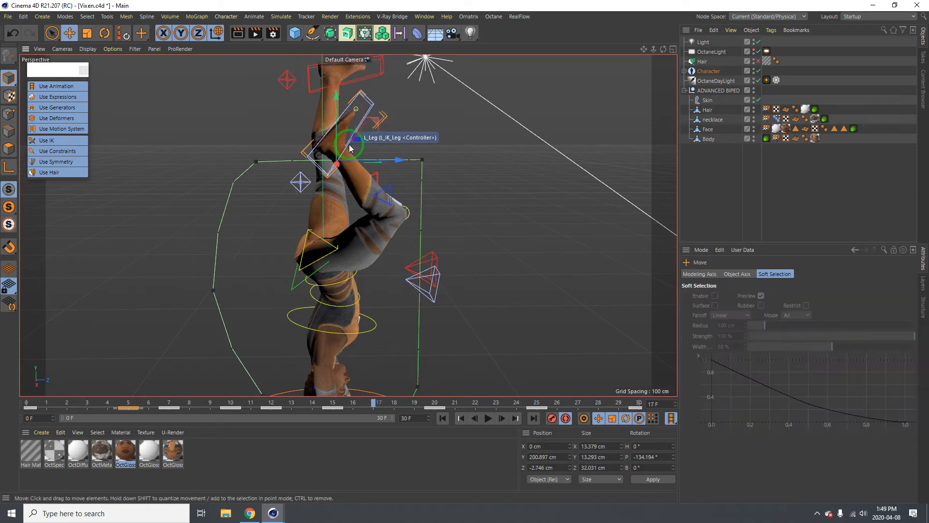
{"action": "left_click_drag", "start_coordinate": [349, 148], "coordinate": [340, 79]}
{"action": "key", "text": "r"}
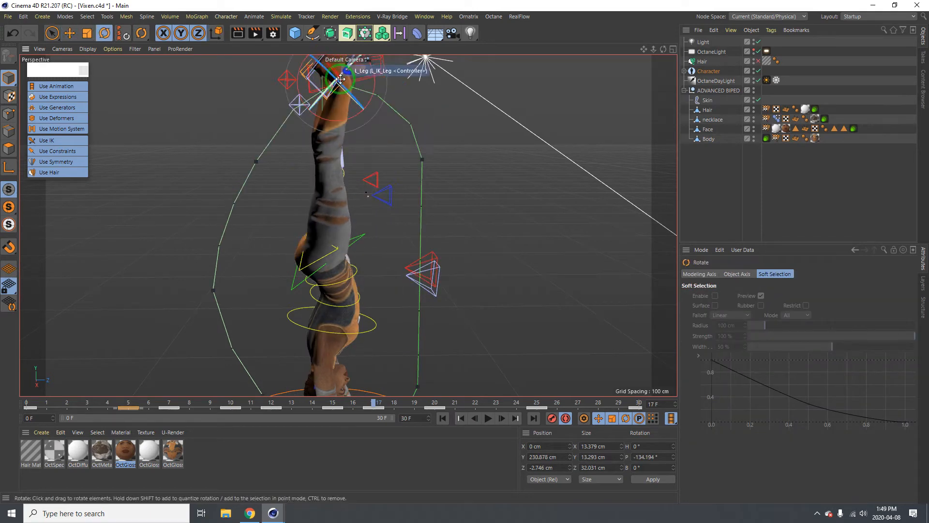
{"action": "left_click_drag", "start_coordinate": [368, 110], "coordinate": [337, 127]}
{"action": "key", "text": "e"}
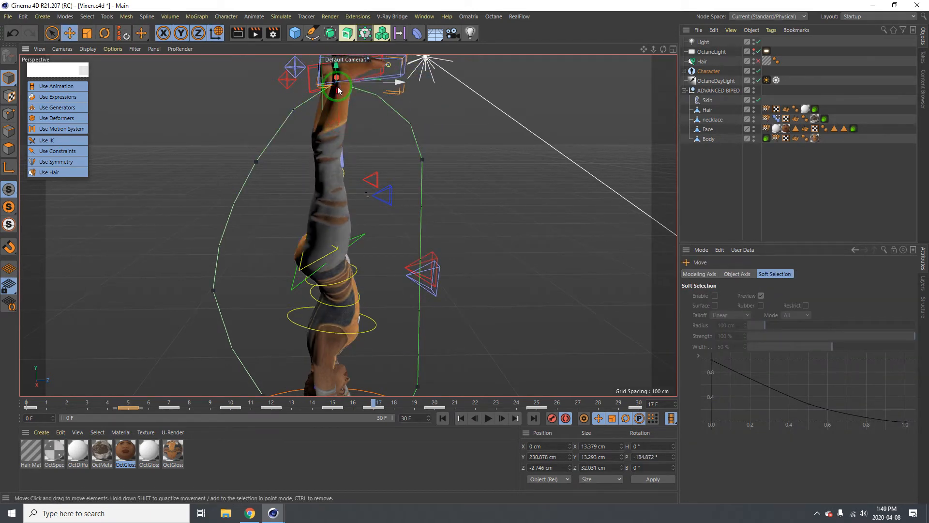
{"action": "left_click_drag", "start_coordinate": [359, 82], "coordinate": [349, 82]}
At frame 22, pull the left foot controller away from the body, and extend the right foot controller likewise with a pitch of about -227°.
{"action": "scroll", "coordinate": [325, 196], "scroll_direction": "down", "scroll_amount": 2}
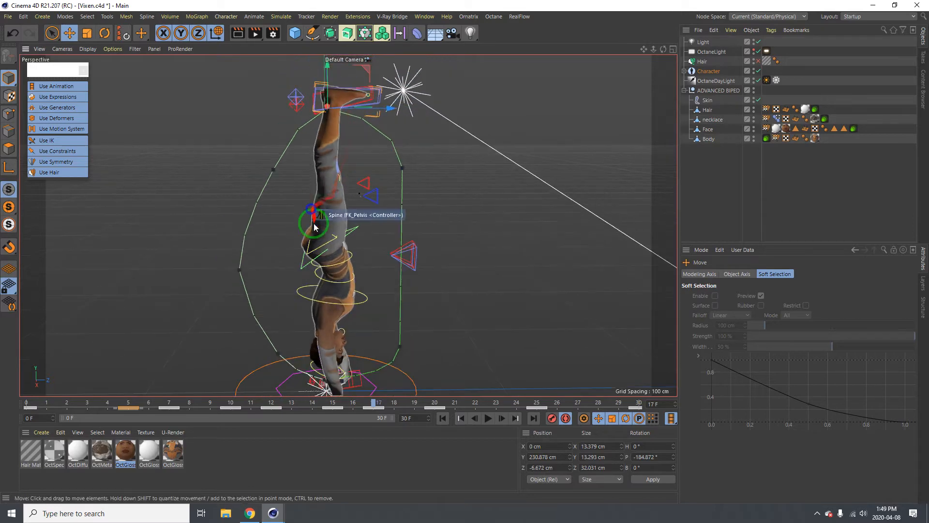
{"action": "middle_click_drag", "start_coordinate": [314, 225], "coordinate": [323, 173], "text": "alt"}
{"action": "key", "text": "g"}
{"action": "key", "text": "g"}
{"action": "key", "text": "g"}
{"action": "key", "text": "g"}
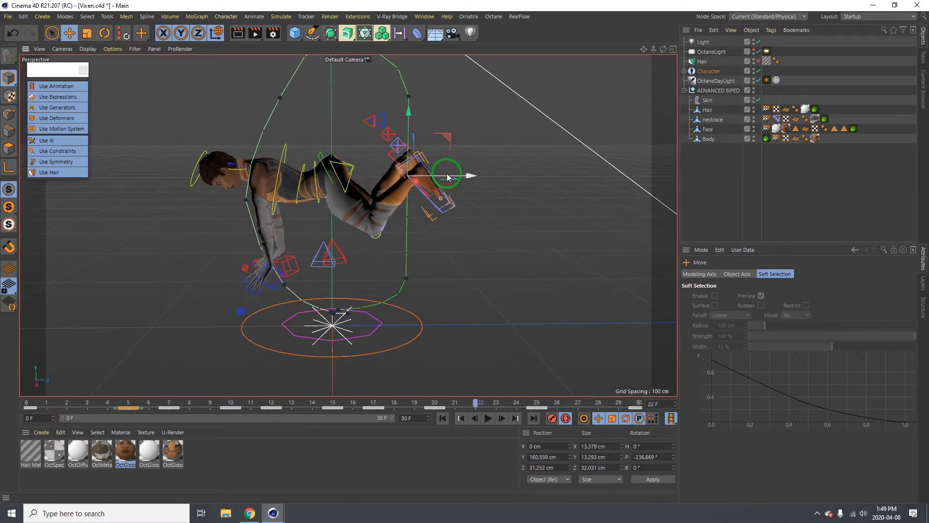
{"action": "left_click_drag", "start_coordinate": [446, 173], "coordinate": [477, 165]}
{"action": "key", "text": "r"}
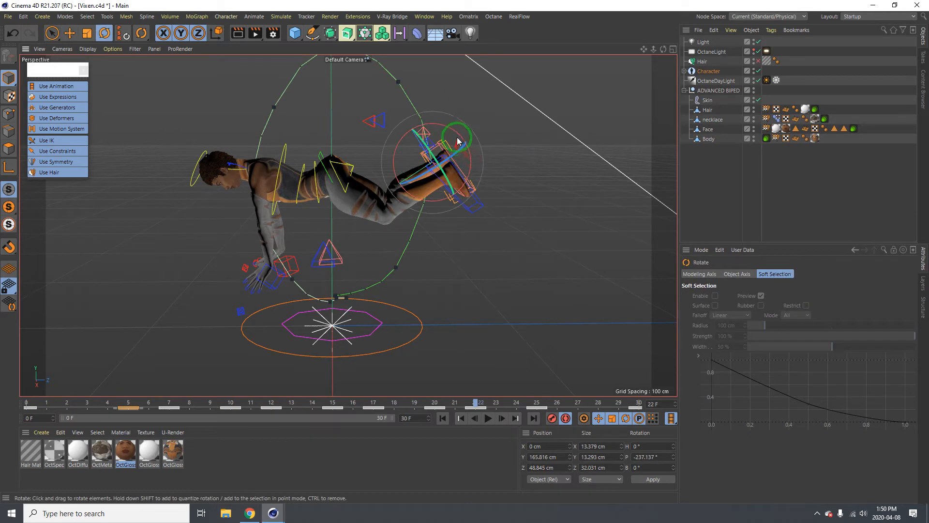
{"action": "key", "text": "e"}
{"action": "left_click_drag", "start_coordinate": [449, 133], "coordinate": [433, 140]}
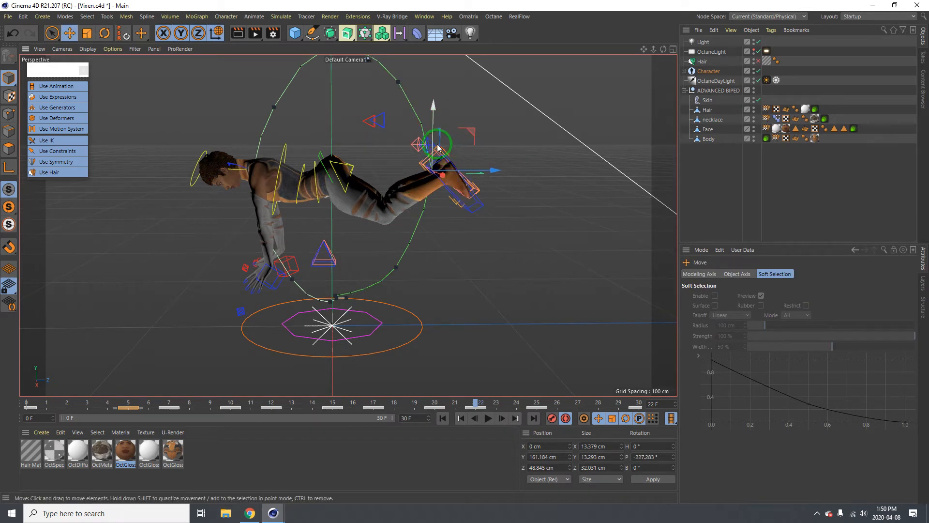
{"action": "left_click_drag", "start_coordinate": [476, 171], "coordinate": [447, 120]}
At frame 22, move the left foot controller to about Y 179, Z 51 cm, beside the right foot.
{"action": "left_click", "coordinate": [475, 199]}
{"action": "left_click", "coordinate": [484, 190]}
{"action": "left_click_drag", "start_coordinate": [478, 170], "coordinate": [433, 149]}
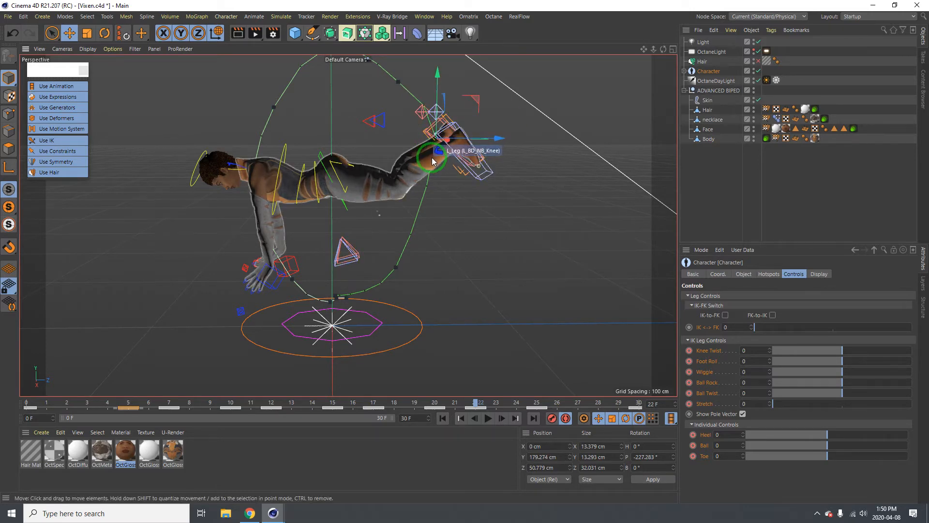
At frame 25, move the right foot controller down and toward the body, and rotate it to a pitch of about -324°.
{"action": "key", "text": "g"}
{"action": "key", "text": "g"}
{"action": "key", "text": "g"}
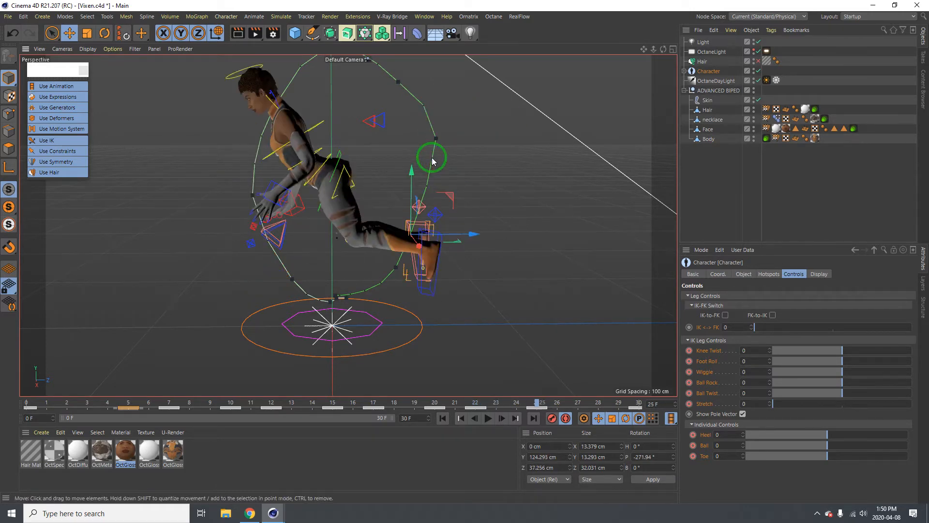
{"action": "left_click_drag", "start_coordinate": [432, 158], "coordinate": [403, 271]}
{"action": "key", "text": "r"}
{"action": "key", "text": "e"}
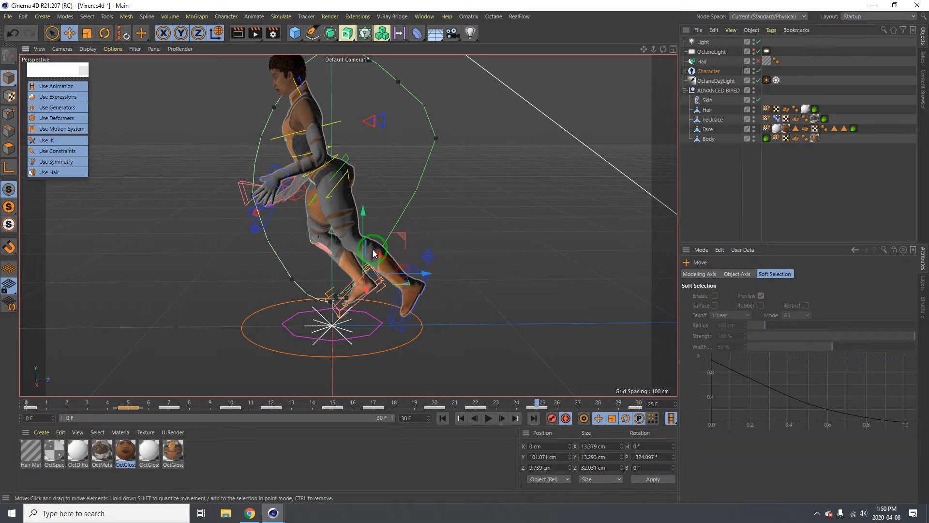
{"action": "left_click_drag", "start_coordinate": [361, 247], "coordinate": [359, 255]}
At frame 25, move the left foot controller to about Y 106, Z 30 cm and rotate it to a pitch of about -300°.
{"action": "left_click_drag", "start_coordinate": [402, 299], "coordinate": [437, 278]}
{"action": "key", "text": "r"}
{"action": "key", "text": "e"}
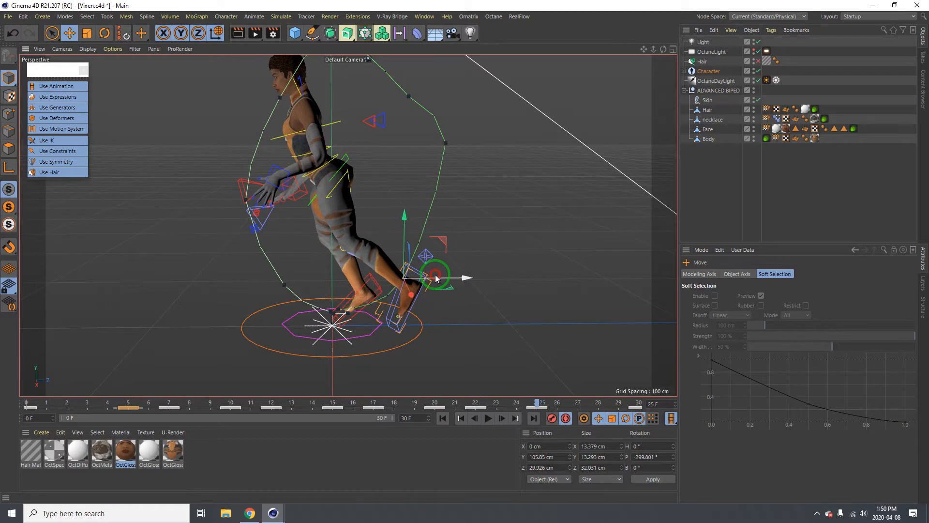
Step forward to frame 29 to check how the feet land.
{"action": "key", "text": "g"}
{"action": "key", "text": "g"}
{"action": "key", "text": "g"}
{"action": "key", "text": "g"}
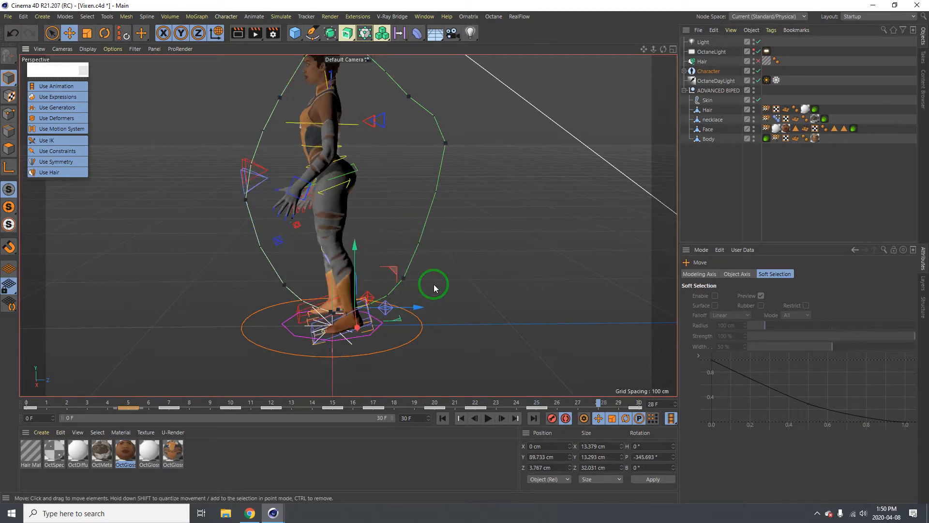
{"action": "key", "text": "f"}
{"action": "key", "text": "g"}
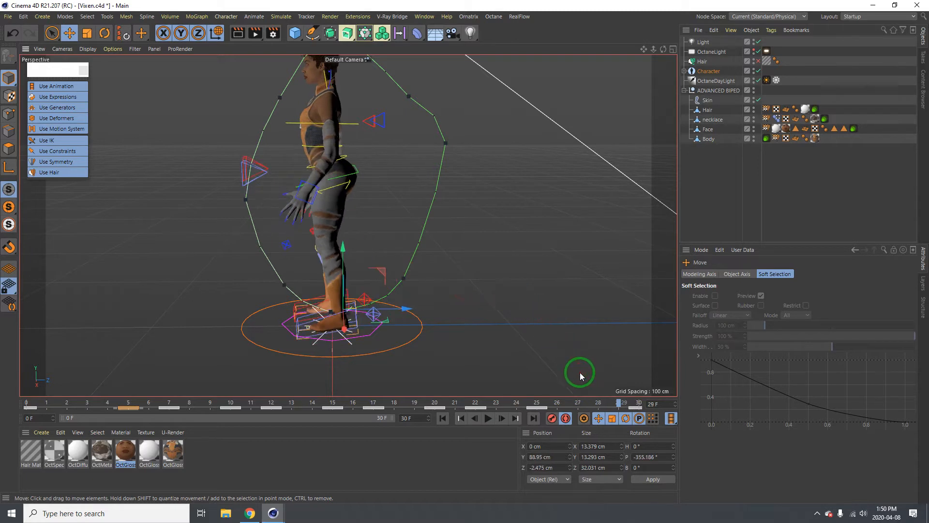
Select the keys at frame 30 on the timeline, and the keys at frame 28 after them.
{"action": "left_click", "coordinate": [630, 408]}
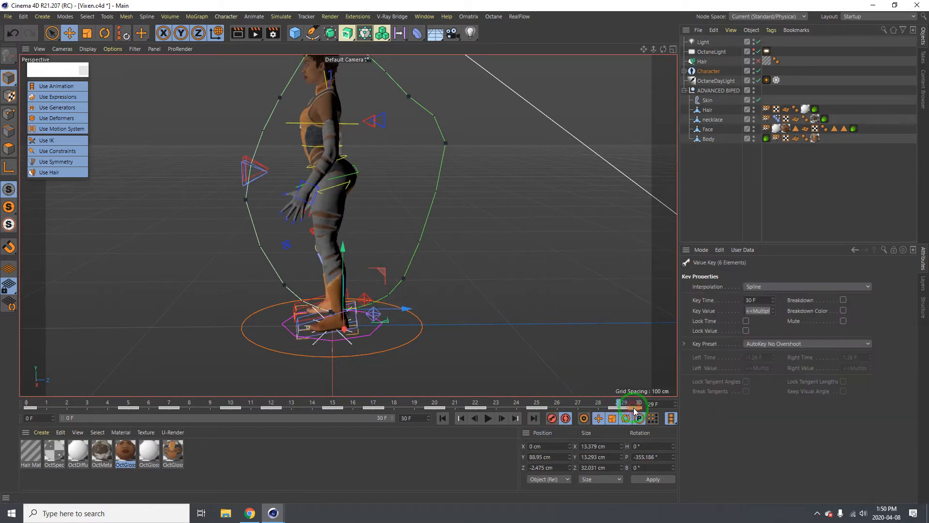
{"action": "left_click_drag", "start_coordinate": [630, 408], "coordinate": [568, 405]}
{"action": "left_click", "coordinate": [595, 408]}
Play the backflip animation to review it, stop playback and return to frame 0.
{"action": "left_click", "coordinate": [487, 418]}
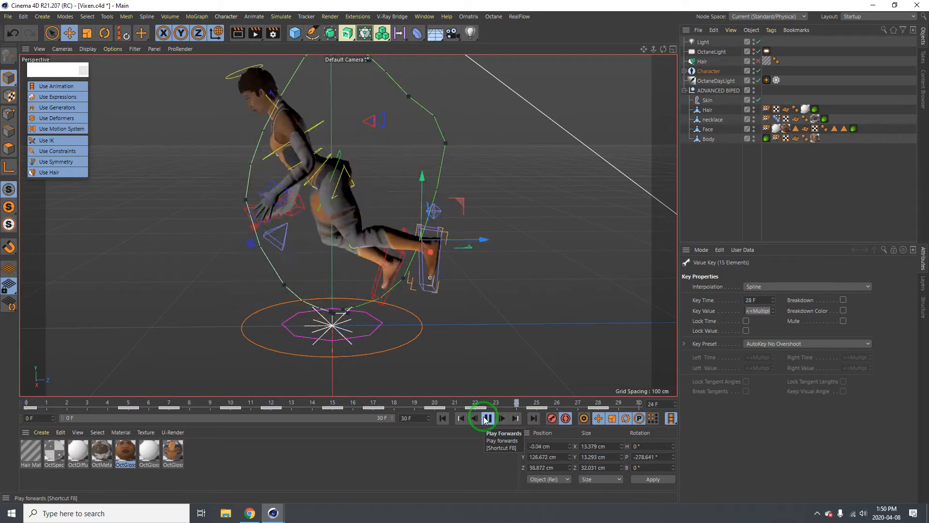
{"action": "left_click", "coordinate": [486, 419]}
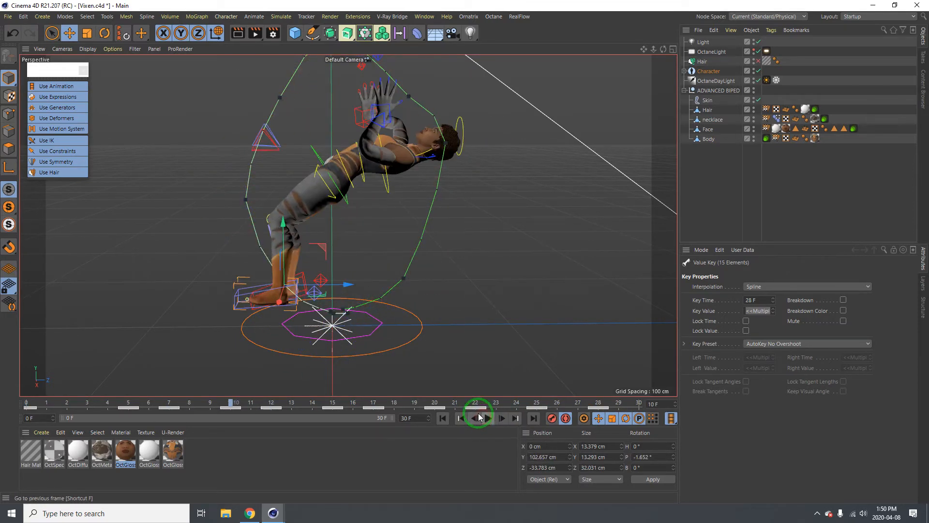
{"action": "left_click", "coordinate": [442, 419]}
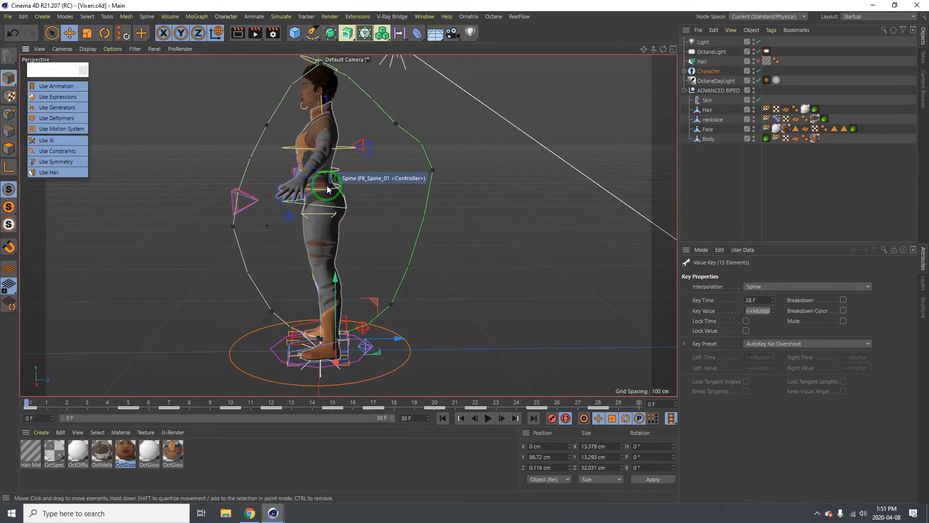
Step through the character animation frame by frame up to frame 8 to examine the arm poses.
{"action": "scroll", "coordinate": [309, 158], "scroll_direction": "up", "scroll_amount": 5}
{"action": "left_click", "coordinate": [321, 191]}
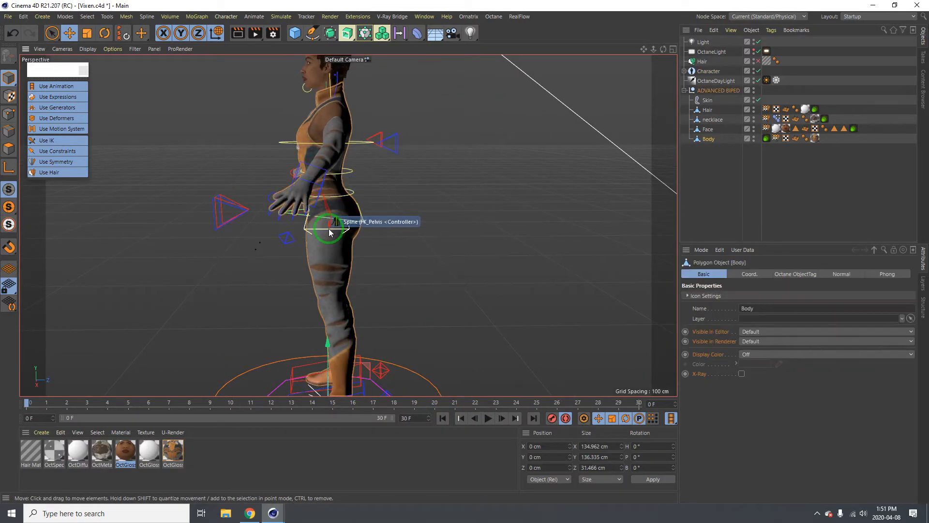
{"action": "key", "text": "g"}
{"action": "key", "text": "g"}
{"action": "key", "text": "g"}
{"action": "key", "text": "g"}
{"action": "key", "text": "g"}
{"action": "key", "text": "g"}
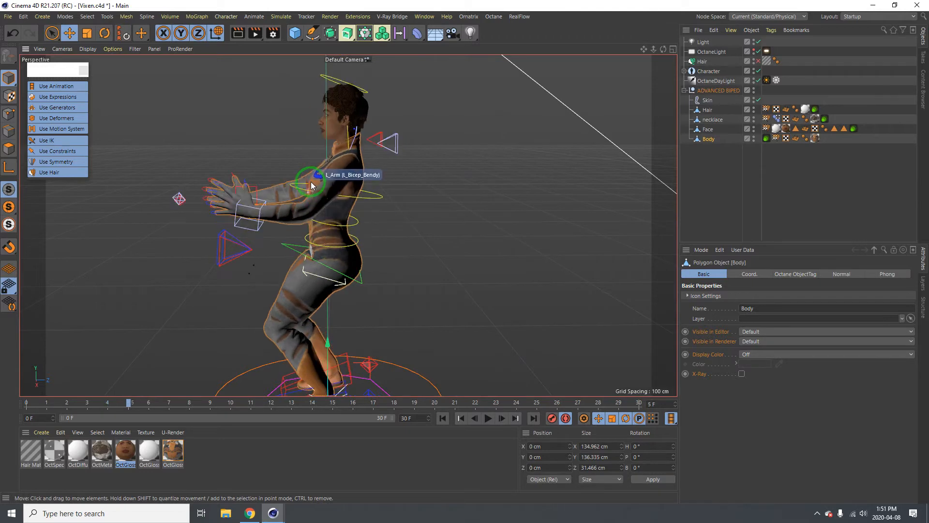
{"action": "left_click_drag", "start_coordinate": [310, 182], "coordinate": [270, 180]}
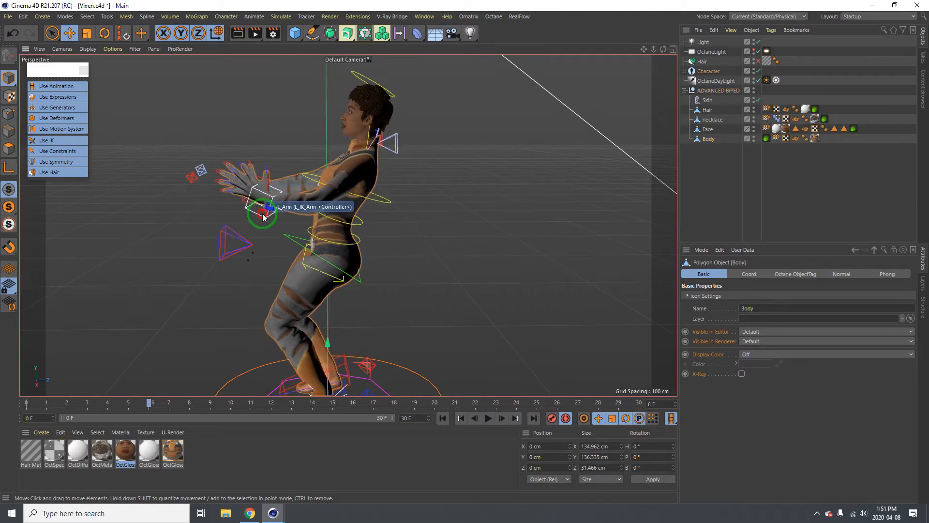
{"action": "left_click", "coordinate": [263, 217]}
{"action": "key", "text": "g"}
{"action": "key", "text": "g"}
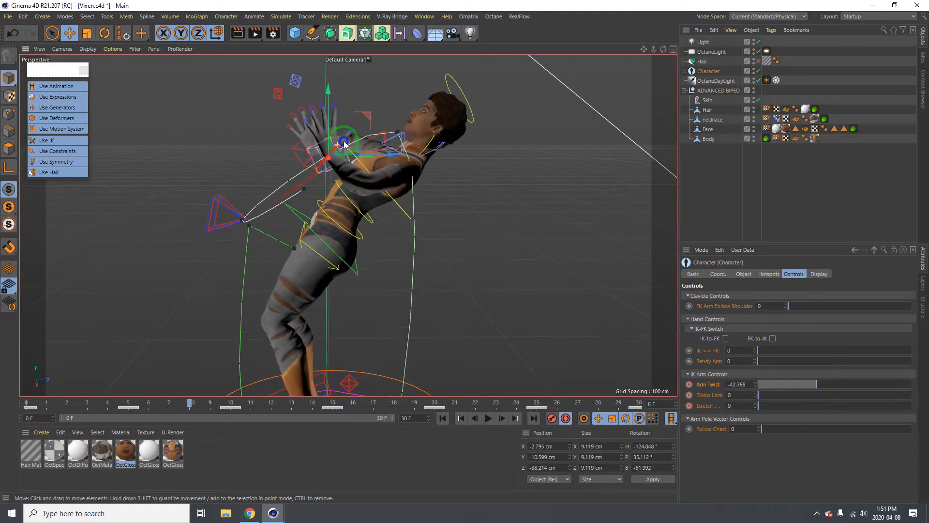
At frame 8, rotate the character's right hand IK controller.
{"action": "left_click_drag", "start_coordinate": [344, 142], "coordinate": [466, 189], "text": "alt"}
{"action": "middle_click_drag", "start_coordinate": [409, 173], "coordinate": [387, 186], "text": "alt"}
{"action": "right_click_drag", "start_coordinate": [388, 186], "coordinate": [416, 171], "text": "alt"}
{"action": "left_click_drag", "start_coordinate": [401, 172], "coordinate": [365, 182], "text": "alt"}
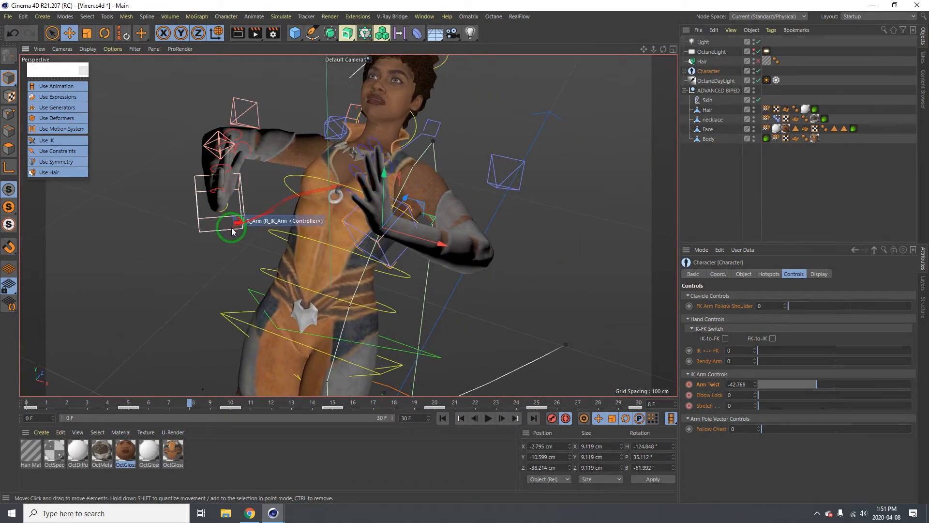
{"action": "left_click_drag", "start_coordinate": [232, 231], "coordinate": [204, 194], "text": "alt"}
{"action": "key", "text": "r"}
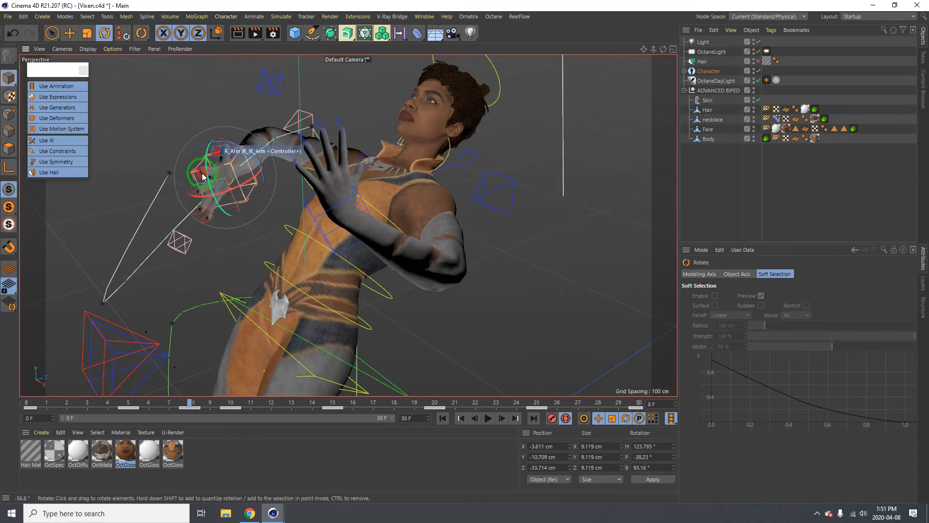
{"action": "left_click_drag", "start_coordinate": [203, 177], "coordinate": [236, 199]}
Set the right arm's Arm Twist to -90 and rotate the right hand so its fingers point upward.
{"action": "left_click", "coordinate": [246, 200]}
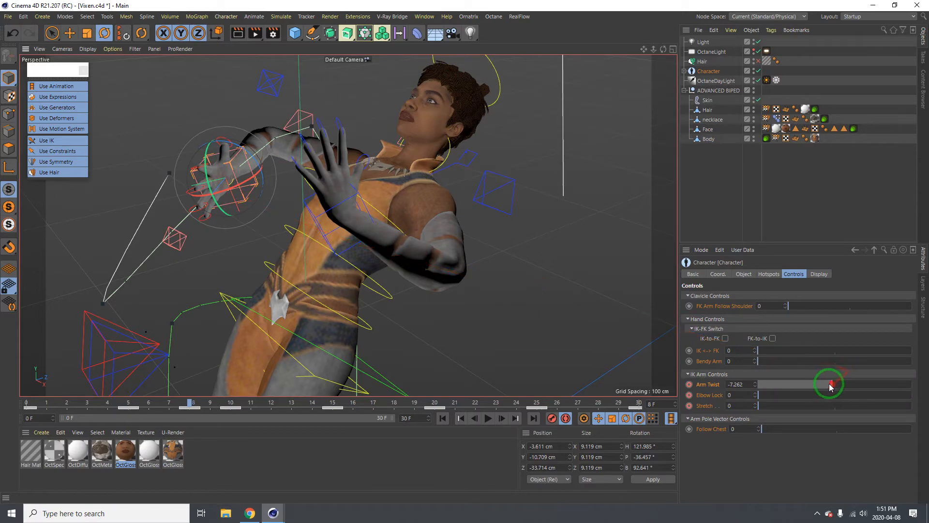
{"action": "left_click_drag", "start_coordinate": [830, 386], "coordinate": [818, 388]}
{"action": "left_click_drag", "start_coordinate": [343, 306], "coordinate": [423, 301], "text": "alt"}
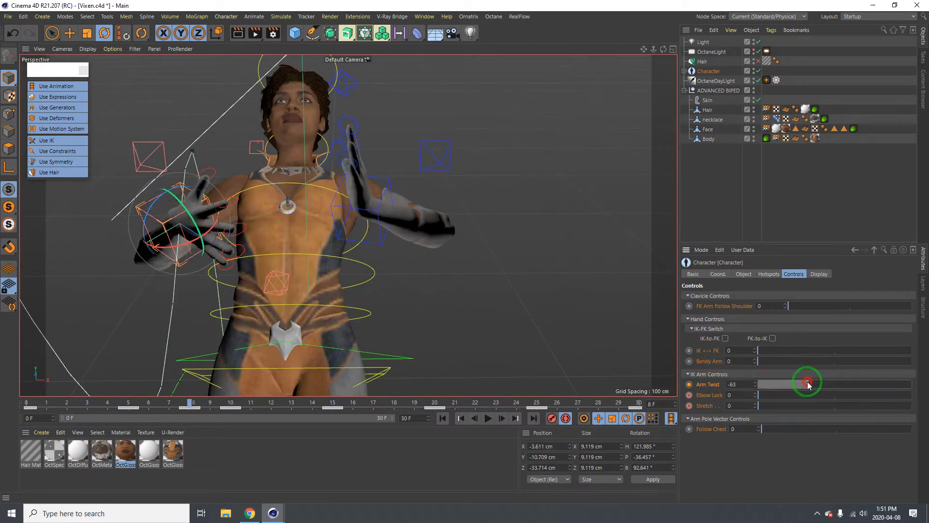
{"action": "left_click_drag", "start_coordinate": [799, 385], "coordinate": [797, 385]}
{"action": "left_click_drag", "start_coordinate": [204, 232], "coordinate": [417, 241]}
Set the left arm's Arm Twist to -76 and move the left hand's IK controller higher.
{"action": "left_click", "coordinate": [380, 245]}
{"action": "left_click_drag", "start_coordinate": [796, 389], "coordinate": [801, 386]}
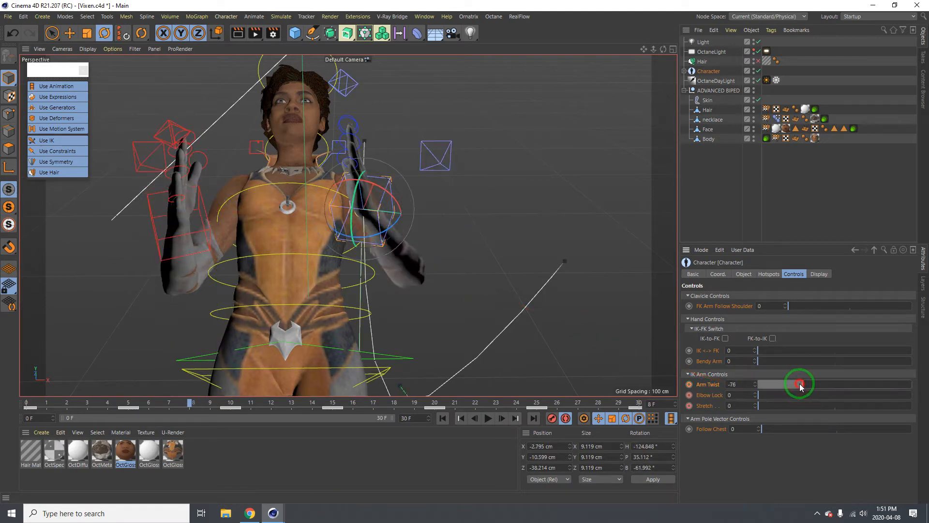
{"action": "left_click_drag", "start_coordinate": [314, 293], "coordinate": [279, 115], "text": "alt"}
{"action": "key", "text": "e"}
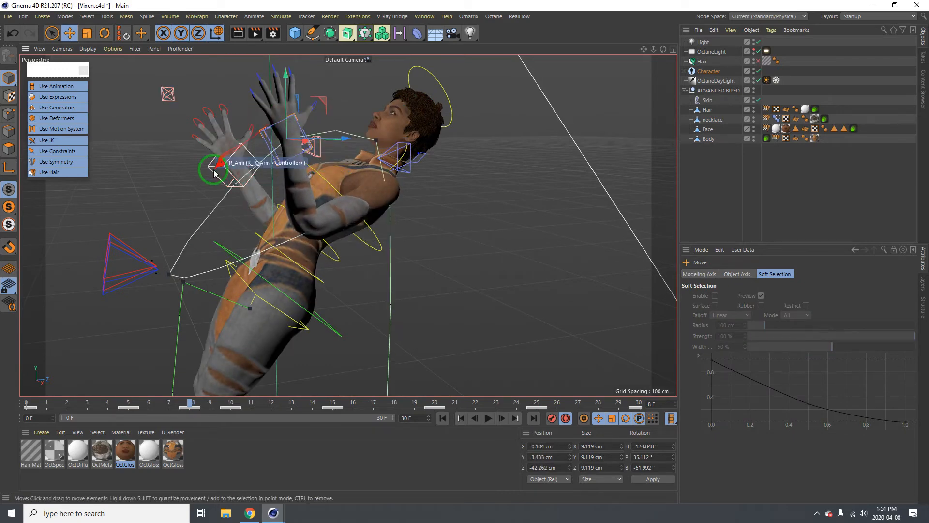
Raise the right hand's IK controller beside the left hand and rotate it to about H 132°, P 31°, B 66°.
{"action": "left_click", "coordinate": [212, 167]}
{"action": "left_click_drag", "start_coordinate": [238, 144], "coordinate": [235, 115]}
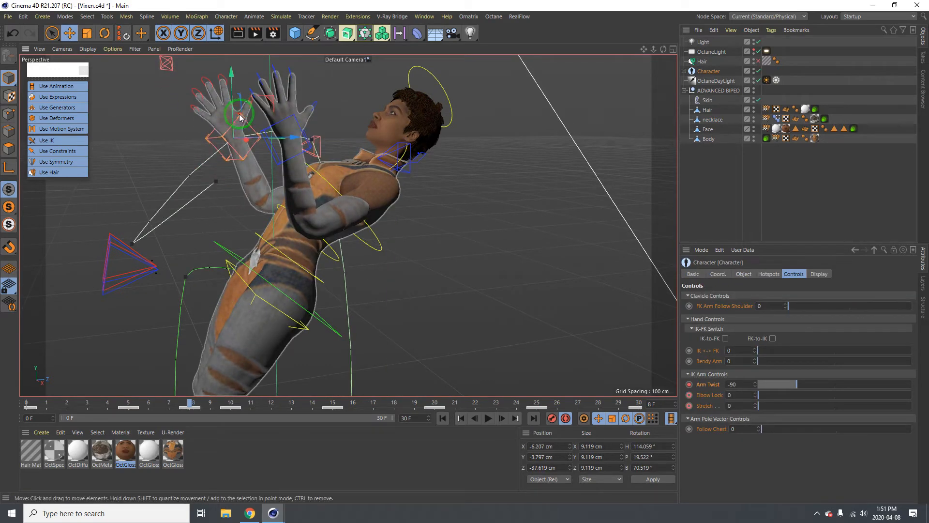
{"action": "key", "text": "r"}
{"action": "left_click_drag", "start_coordinate": [246, 184], "coordinate": [254, 155]}
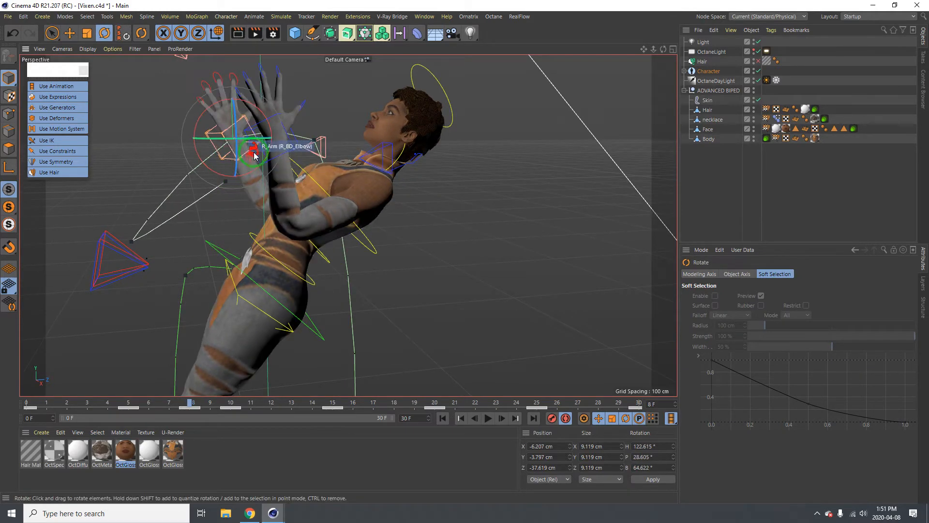
{"action": "left_click_drag", "start_coordinate": [202, 119], "coordinate": [203, 120]}
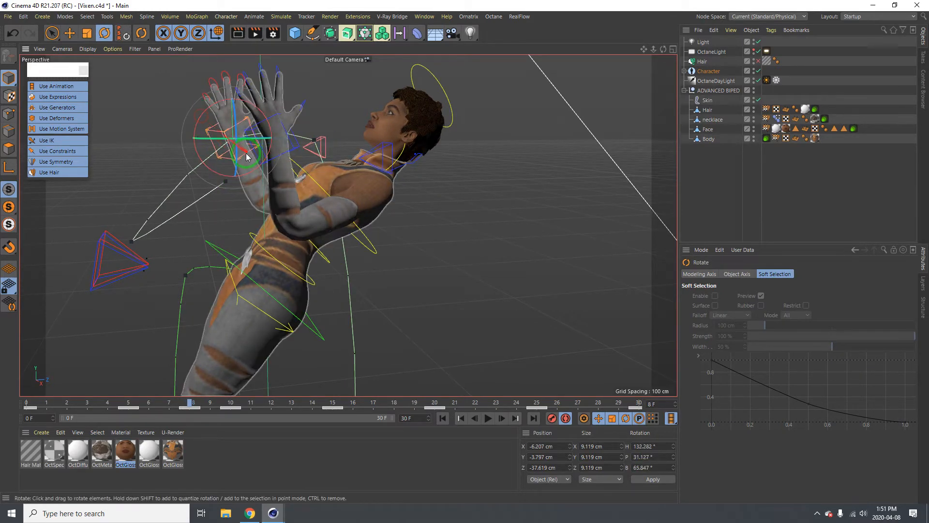
At frame 11, set the right arm's Arm Twist to -100 and rotate the right hand to about H 149°, P 33°, B 32°.
{"action": "key", "text": "g"}
{"action": "key", "text": "g"}
{"action": "key", "text": "g"}
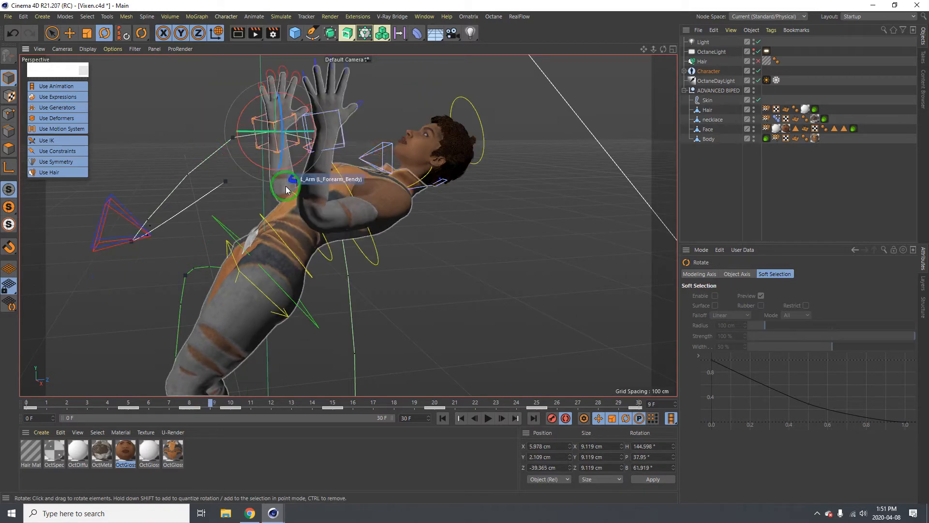
{"action": "left_click_drag", "start_coordinate": [290, 193], "coordinate": [416, 275], "text": "alt"}
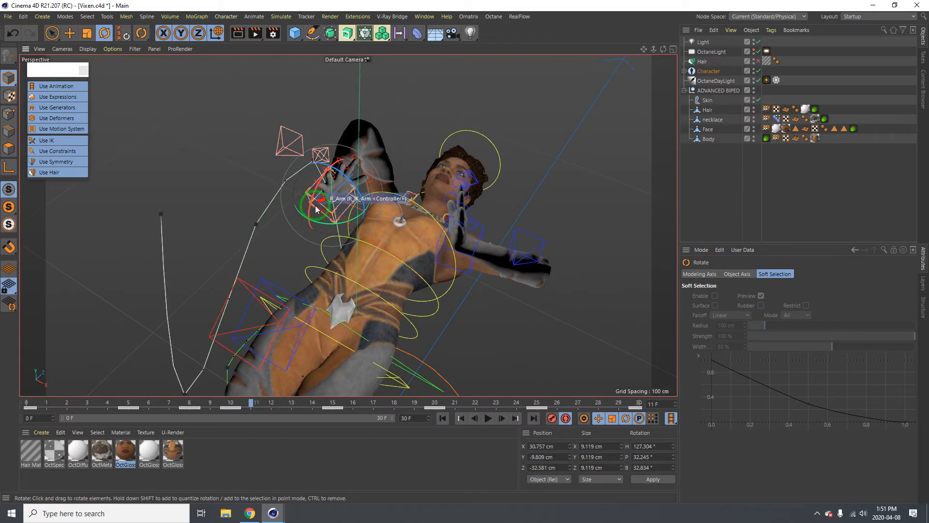
{"action": "left_click", "coordinate": [316, 206]}
{"action": "left_click_drag", "start_coordinate": [816, 385], "coordinate": [793, 388]}
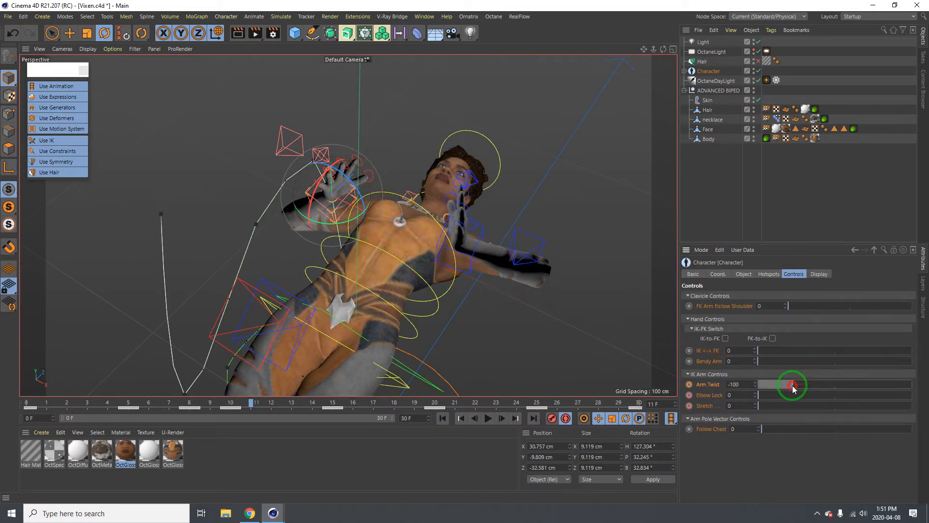
{"action": "mouse_move", "coordinate": [337, 208]}
{"action": "left_mouse_down"}
{"action": "mouse_move", "coordinate": [358, 199]}
{"action": "mouse_move", "coordinate": [321, 230]}
{"action": "mouse_move", "coordinate": [423, 238]}
{"action": "mouse_move", "coordinate": [339, 223]}
{"action": "left_mouse_up"}
Lower the right arm's Arm Twist below -126, and reposition and rotate the right hand to about H 149°, P 53°, B 51°.
{"action": "key", "text": "e"}
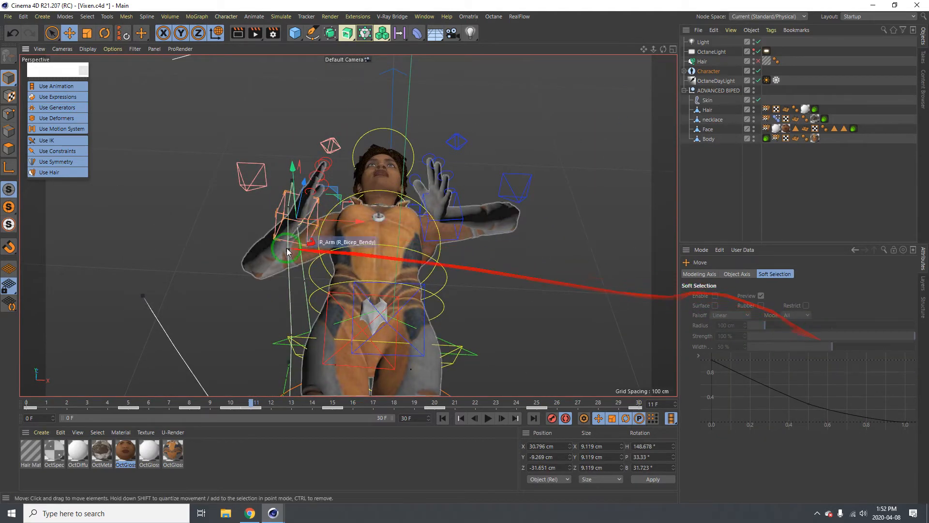
{"action": "left_click", "coordinate": [271, 213]}
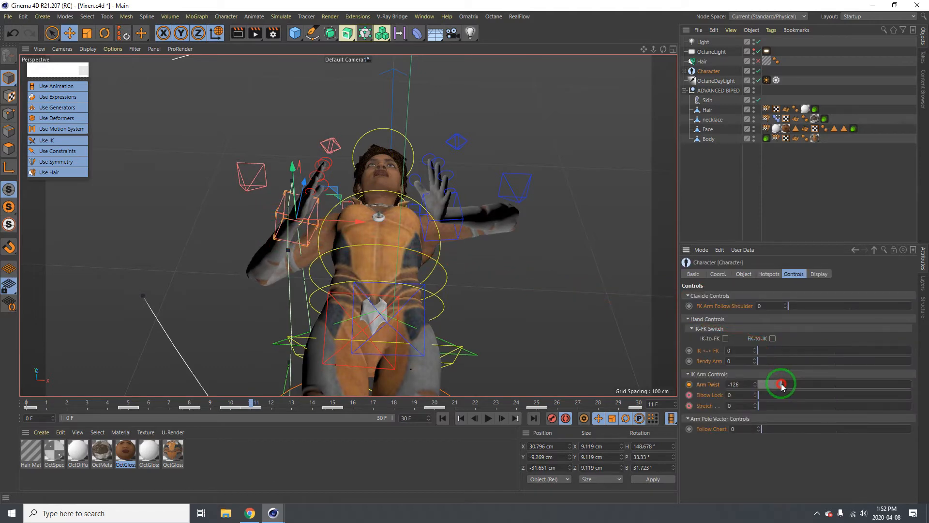
{"action": "left_click_drag", "start_coordinate": [782, 386], "coordinate": [767, 389]}
{"action": "key", "text": "r"}
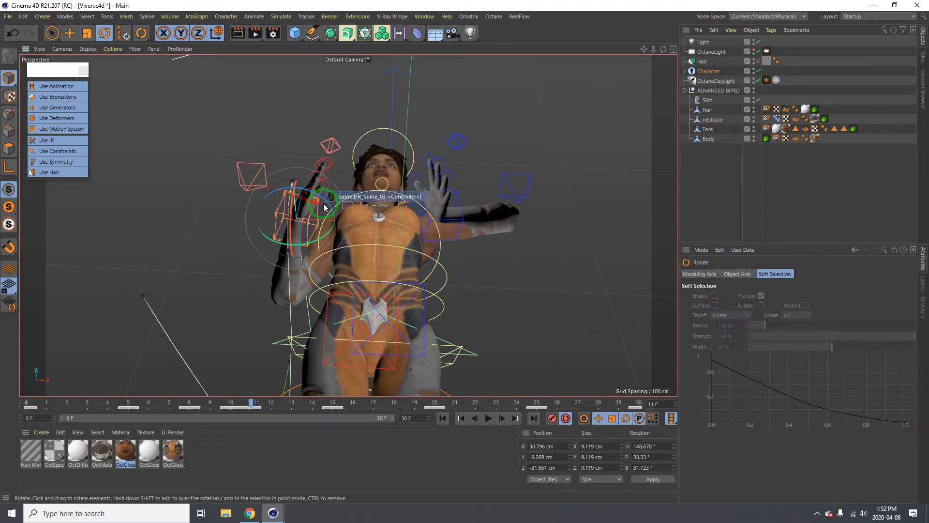
{"action": "left_click_drag", "start_coordinate": [318, 255], "coordinate": [186, 196]}
{"action": "key", "text": "e"}
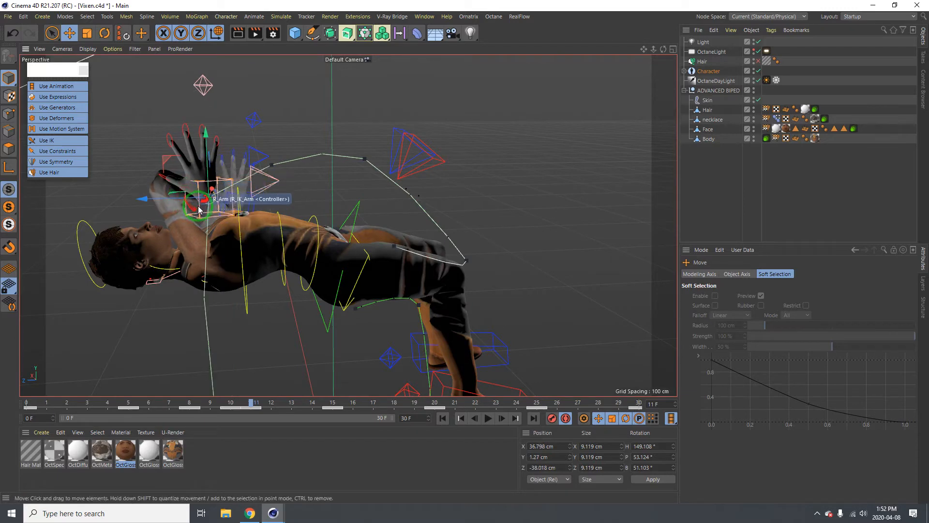
Move the right hand about 13 cm toward the head and set the right arm's Arm Twist to 82.
{"action": "left_click", "coordinate": [199, 210]}
{"action": "left_click_drag", "start_coordinate": [789, 385], "coordinate": [842, 391]}
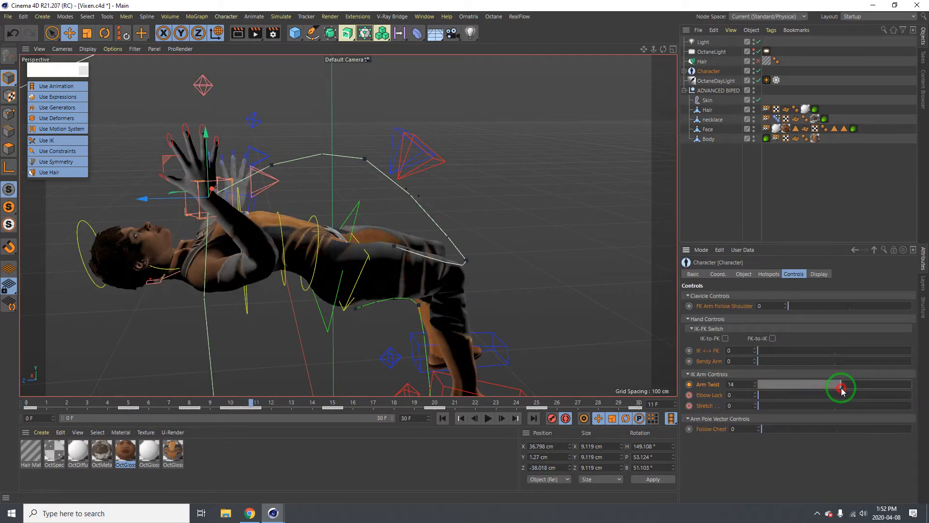
{"action": "left_click_drag", "start_coordinate": [274, 245], "coordinate": [304, 244], "text": "alt"}
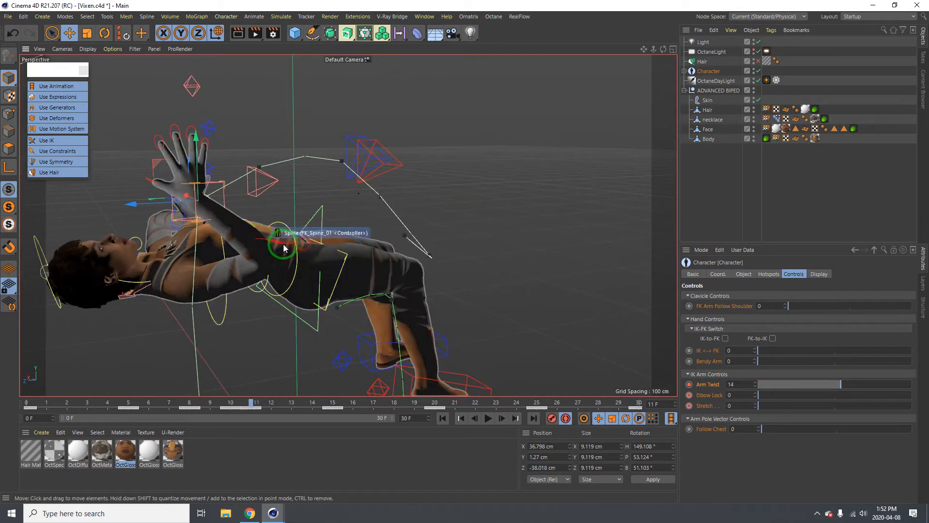
{"action": "mouse_move", "coordinate": [841, 384]}
{"action": "left_mouse_down"}
{"action": "mouse_move", "coordinate": [852, 384]}
{"action": "mouse_move", "coordinate": [831, 389]}
{"action": "left_mouse_up"}
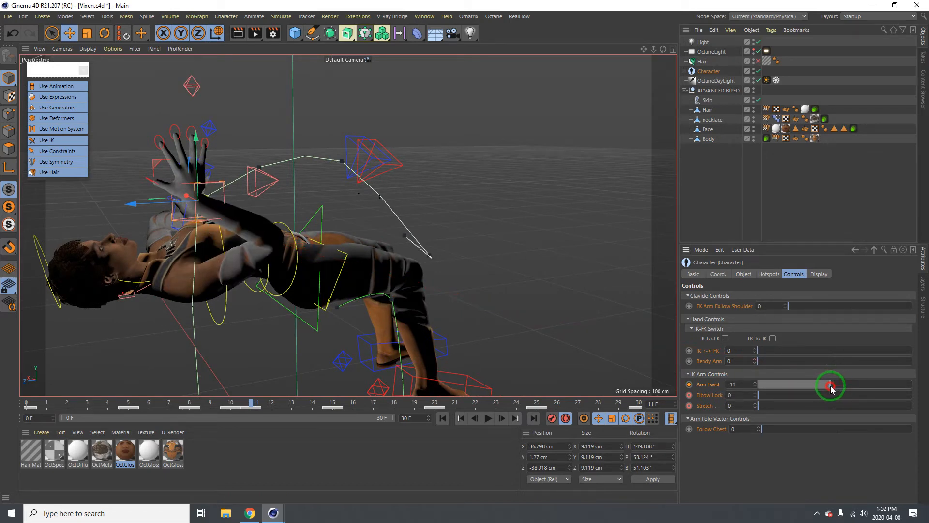
{"action": "left_click_drag", "start_coordinate": [131, 203], "coordinate": [103, 200]}
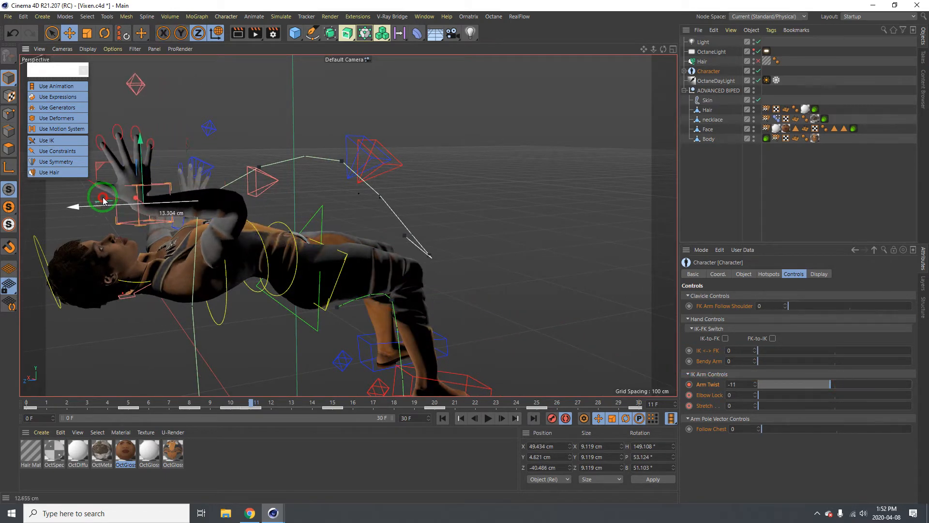
{"action": "left_click_drag", "start_coordinate": [829, 385], "coordinate": [869, 396]}
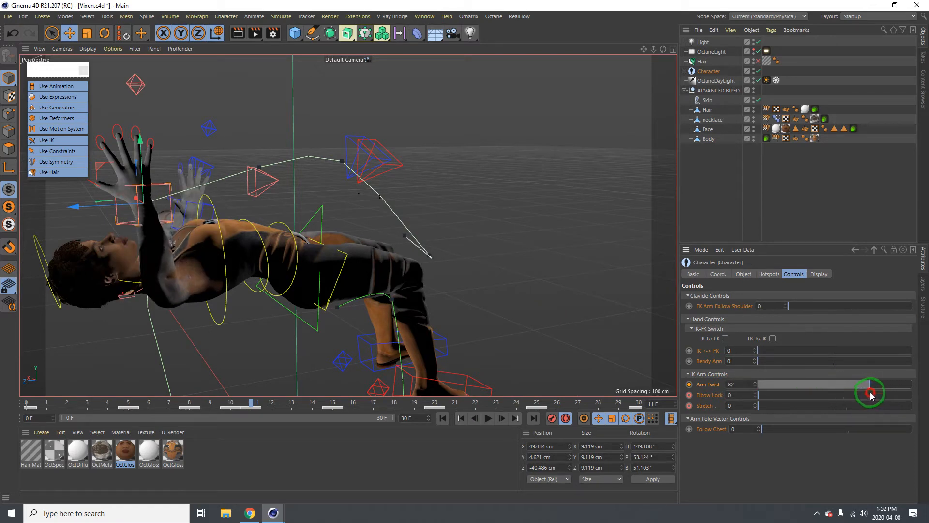
Shift the right hand's IK controller about 15 cm sideways.
{"action": "left_click_drag", "start_coordinate": [199, 261], "coordinate": [82, 266], "text": "alt"}
{"action": "middle_click_drag", "start_coordinate": [116, 269], "coordinate": [324, 321], "text": "alt"}
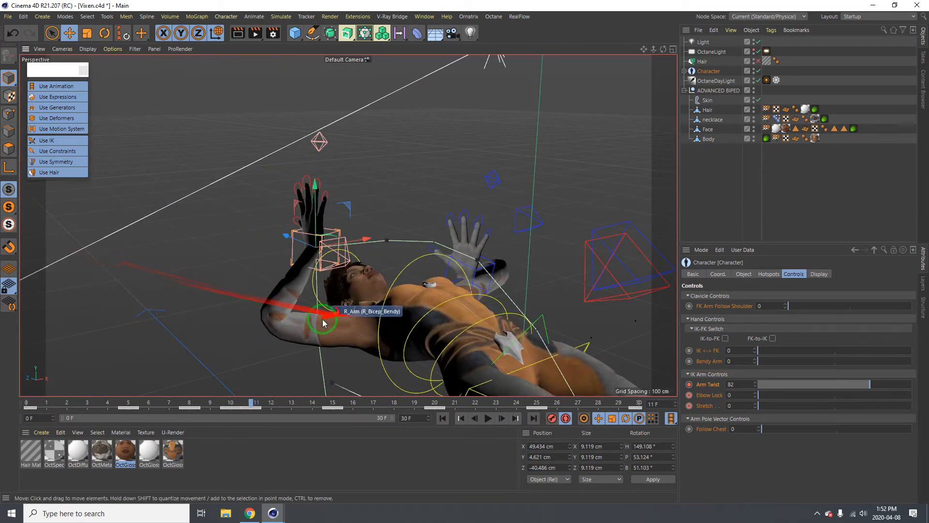
{"action": "left_click_drag", "start_coordinate": [324, 322], "coordinate": [307, 240], "text": "alt"}
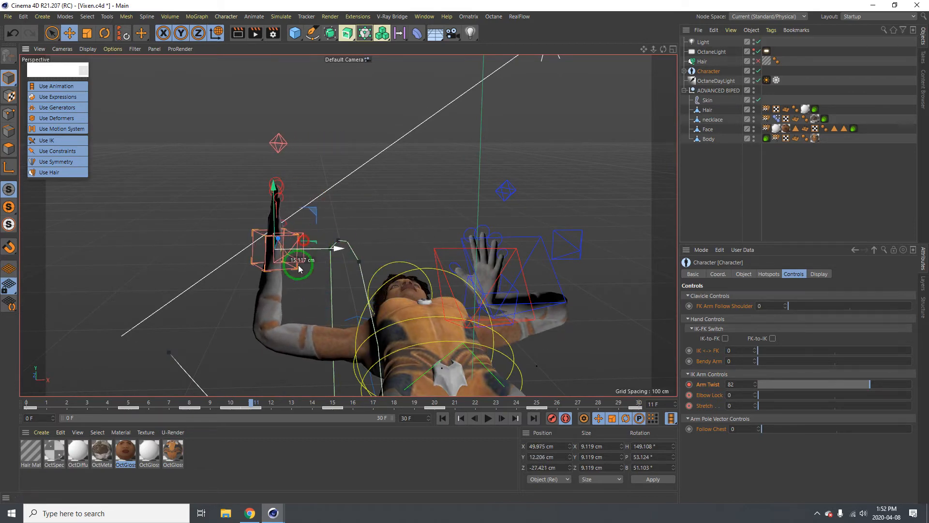
{"action": "left_click_drag", "start_coordinate": [262, 306], "coordinate": [746, 378], "text": "alt"}
Reposition the left hand's IK controller and set the left arm's Arm Twist to 117.
{"action": "left_click", "coordinate": [534, 209]}
{"action": "left_click_drag", "start_coordinate": [596, 237], "coordinate": [884, 385]}
{"action": "left_click_drag", "start_coordinate": [476, 286], "coordinate": [394, 270], "text": "alt"}
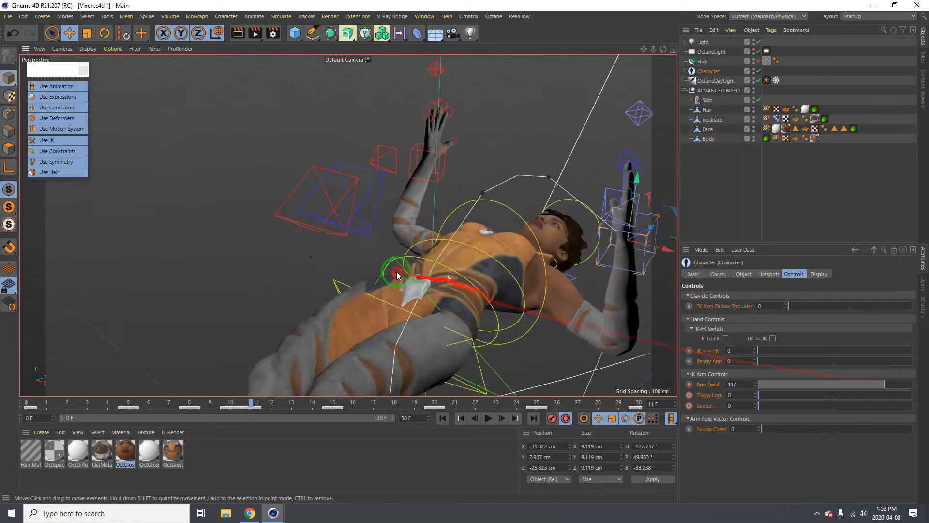
{"action": "left_click_drag", "start_coordinate": [502, 276], "coordinate": [307, 205], "text": "alt"}
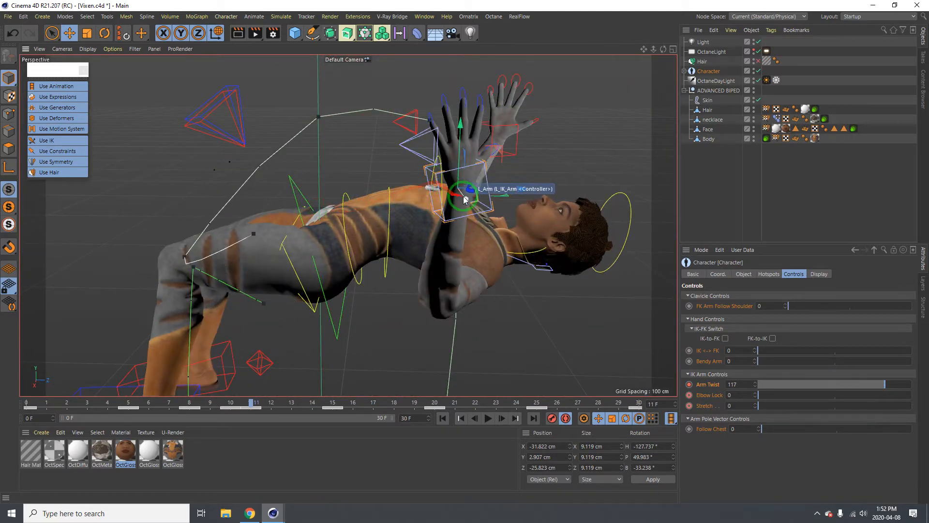
Rotate the left hand to about H -154°, P 39°, B -45° and adjust its position slightly.
{"action": "key", "text": "r"}
{"action": "left_click_drag", "start_coordinate": [481, 215], "coordinate": [380, 211]}
{"action": "key", "text": "e"}
{"action": "key", "text": "r"}
At frame 13, move the right hand's IK controller down toward the ground.
{"action": "scroll", "coordinate": [489, 225], "scroll_direction": "down", "scroll_amount": 3}
{"action": "left_click_drag", "start_coordinate": [469, 222], "coordinate": [343, 220], "text": "alt"}
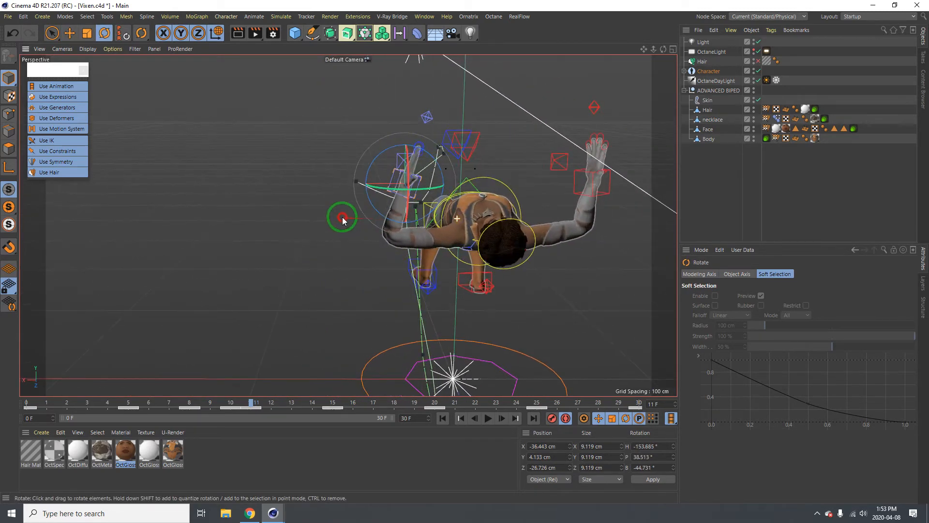
{"action": "key", "text": "g"}
{"action": "key", "text": "g"}
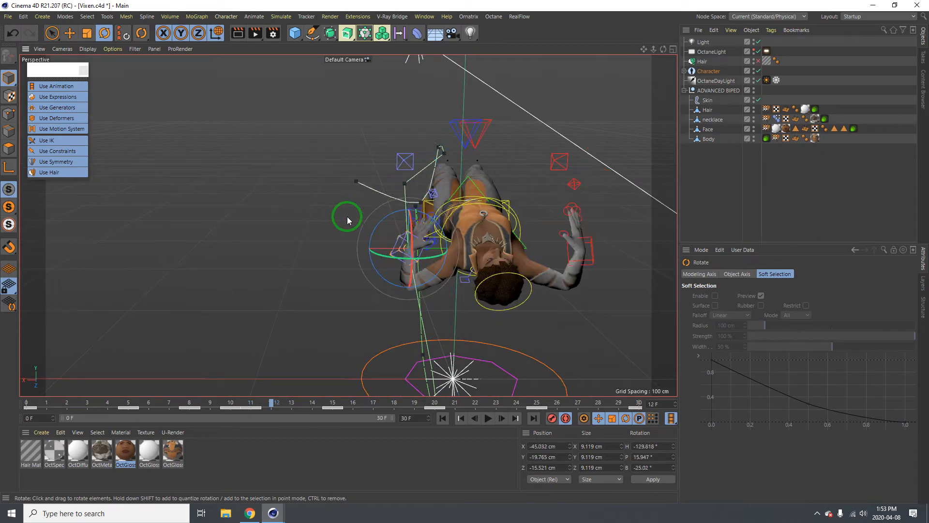
{"action": "middle_click_drag", "start_coordinate": [477, 278], "coordinate": [471, 199], "text": "alt"}
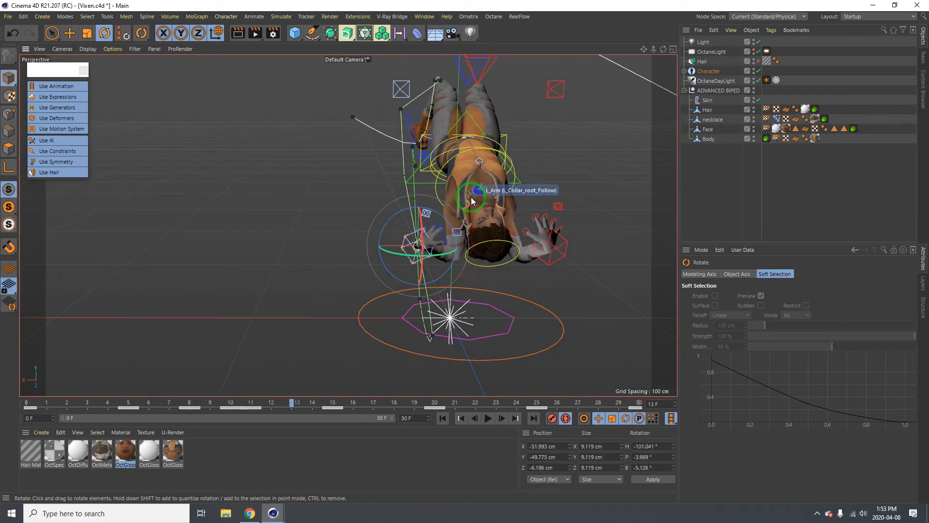
{"action": "left_click", "coordinate": [555, 258]}
{"action": "right_click_drag", "start_coordinate": [491, 208], "coordinate": [519, 193], "text": "alt"}
{"action": "left_click_drag", "start_coordinate": [475, 219], "coordinate": [580, 222], "text": "alt"}
{"action": "middle_click_drag", "start_coordinate": [431, 224], "coordinate": [441, 175], "text": "alt"}
{"action": "key", "text": "e"}
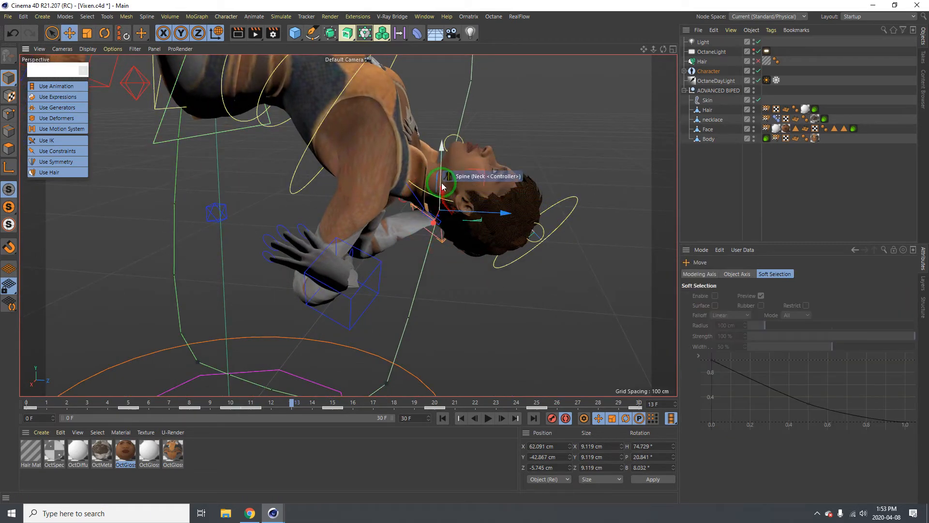
{"action": "left_click_drag", "start_coordinate": [442, 184], "coordinate": [461, 256]}
Rotate the right hand's IK controller at frame 13 and set the right arm's Arm Twist to 79.
{"action": "key", "text": "r"}
{"action": "left_click_drag", "start_coordinate": [466, 307], "coordinate": [237, 254]}
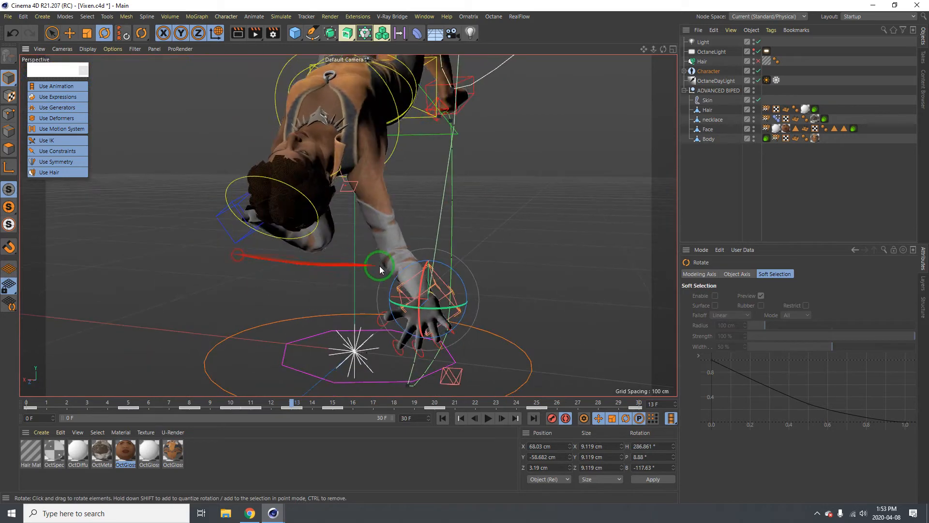
{"action": "left_click_drag", "start_coordinate": [416, 280], "coordinate": [465, 296]}
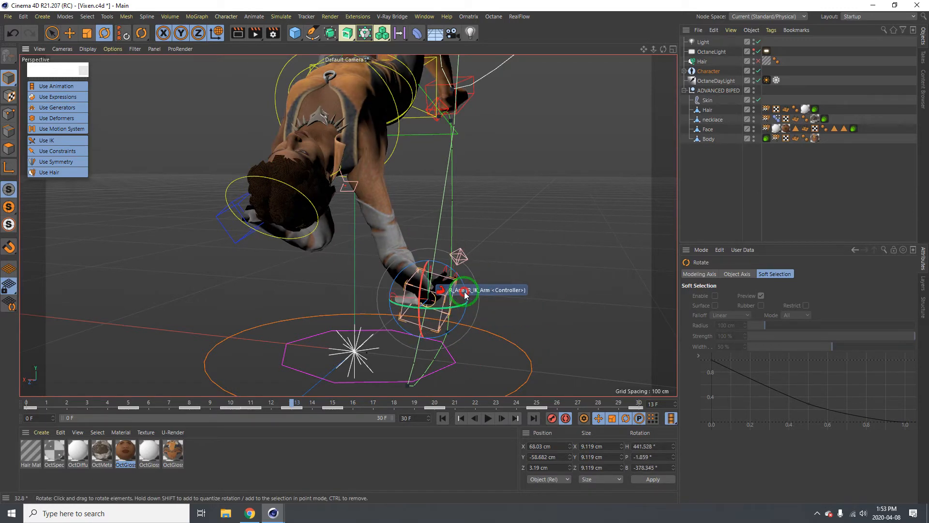
{"action": "left_click", "coordinate": [438, 270]}
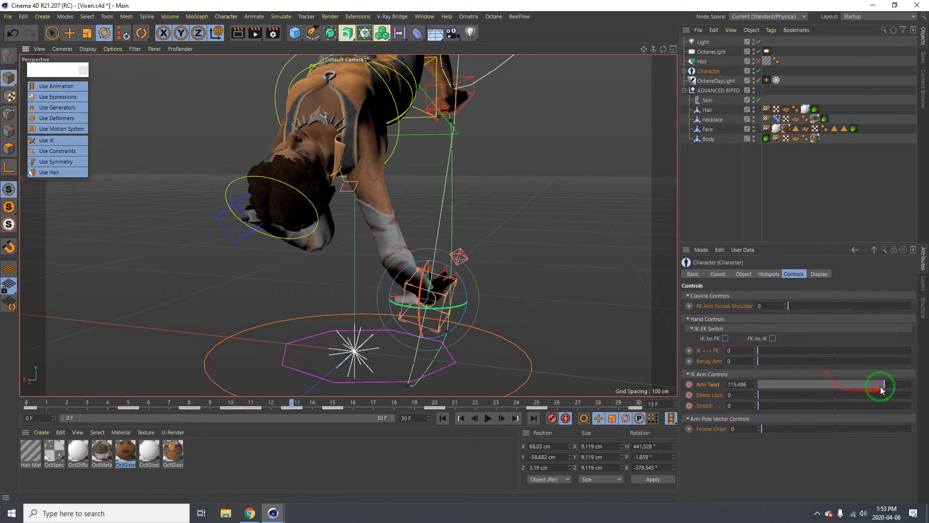
{"action": "mouse_move", "coordinate": [881, 387]}
{"action": "left_mouse_down"}
{"action": "mouse_move", "coordinate": [753, 382]}
{"action": "mouse_move", "coordinate": [903, 382]}
{"action": "mouse_move", "coordinate": [870, 385]}
{"action": "left_mouse_up"}
Rotate the right hand to about H 409°, P -41°, B -395° and lower it to about X 62, Y -67, Z 8 cm.
{"action": "left_click_drag", "start_coordinate": [432, 275], "coordinate": [305, 278], "text": "alt"}
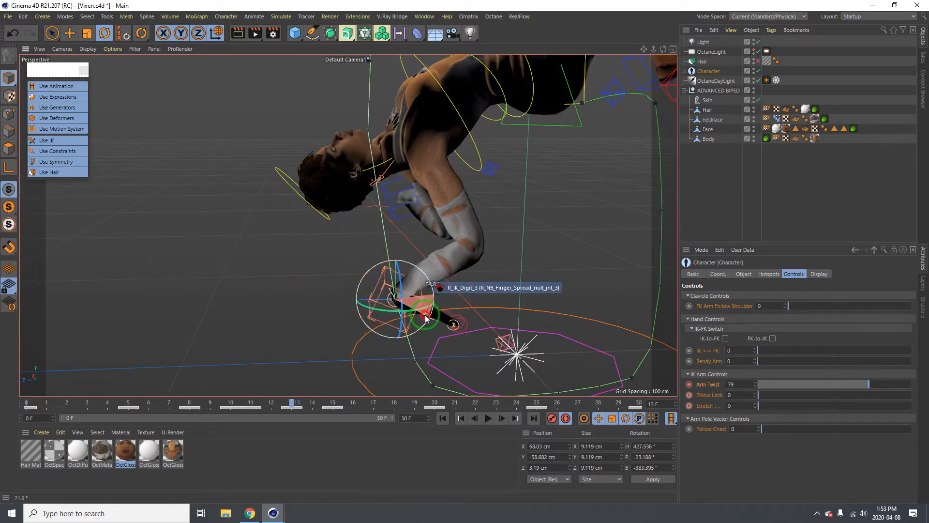
{"action": "left_click_drag", "start_coordinate": [425, 317], "coordinate": [422, 321]}
{"action": "key", "text": "e"}
{"action": "left_click_drag", "start_coordinate": [398, 257], "coordinate": [401, 334]}
{"action": "left_click_drag", "start_coordinate": [412, 271], "coordinate": [529, 233], "text": "alt"}
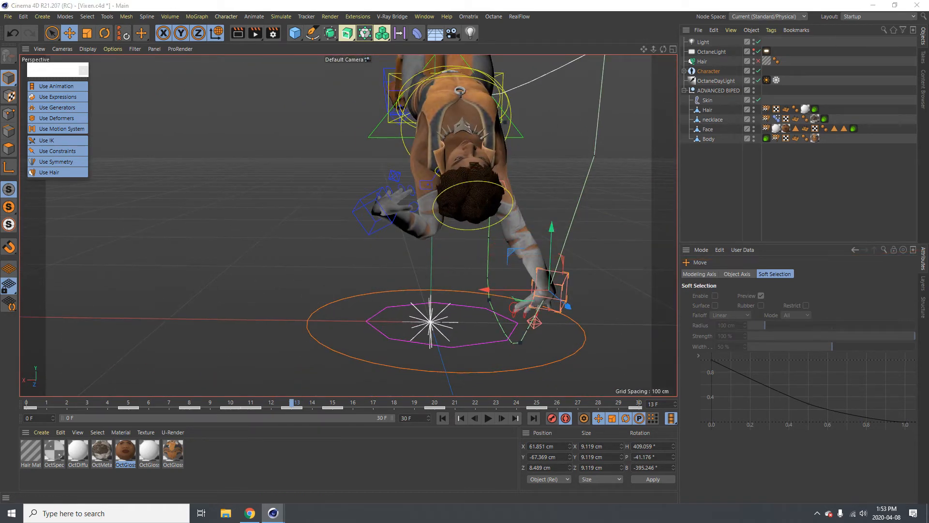
Examine the pose from the front and side in the Octane Live Viewer render.
{"action": "left_click_drag", "start_coordinate": [928, 125], "coordinate": [599, 88]}
{"action": "middle_click_drag", "start_coordinate": [283, 249], "coordinate": [131, 252], "text": "alt"}
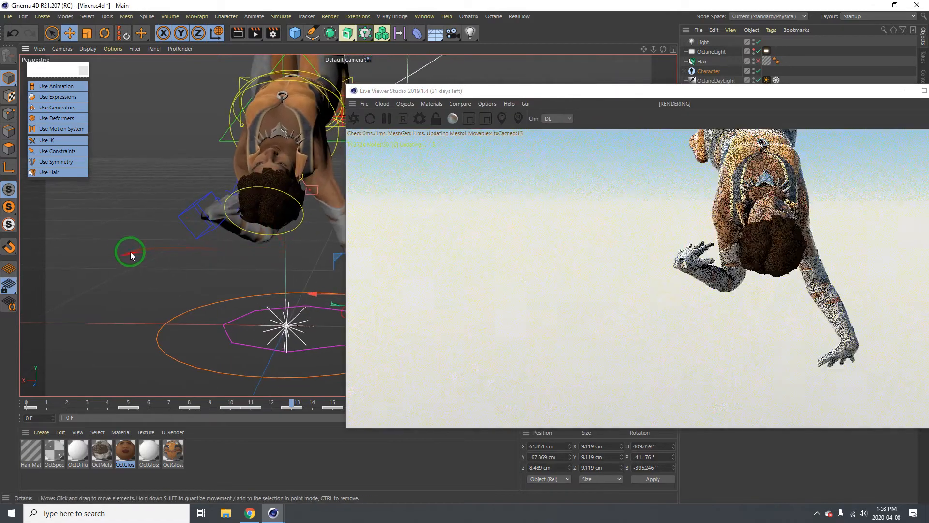
{"action": "left_click_drag", "start_coordinate": [130, 252], "coordinate": [116, 159], "text": "alt"}
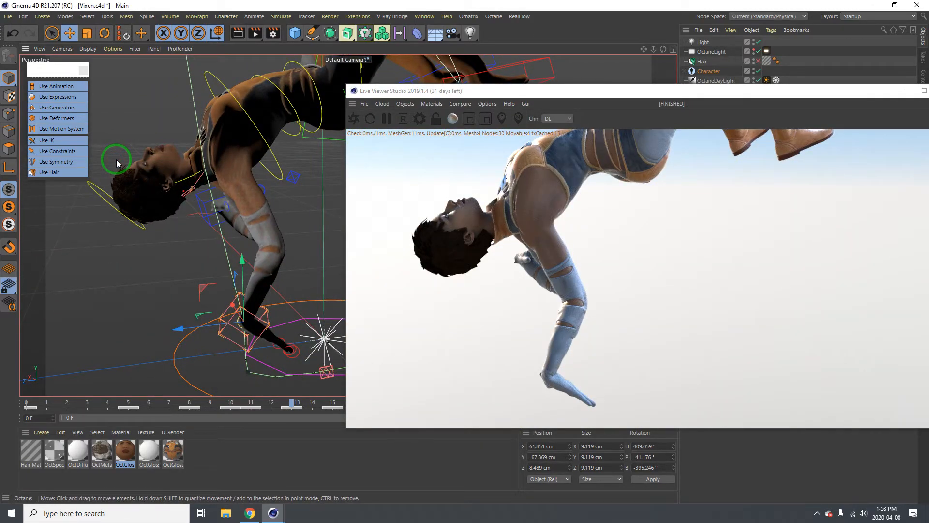
{"action": "left_click_drag", "start_coordinate": [177, 173], "coordinate": [186, 306], "text": "alt"}
{"action": "left_click_drag", "start_coordinate": [554, 90], "coordinate": [264, 35]}
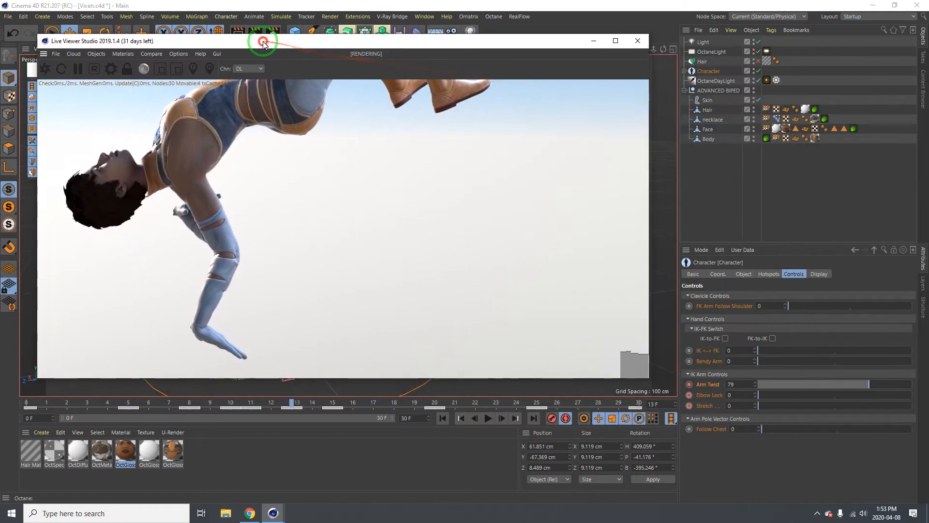
Try different Arm Twist values on the right arm with the live render as reference, and settle on 88.
{"action": "mouse_move", "coordinate": [833, 385]}
{"action": "left_mouse_down"}
{"action": "mouse_move", "coordinate": [864, 390]}
{"action": "mouse_move", "coordinate": [815, 391]}
{"action": "left_mouse_up"}
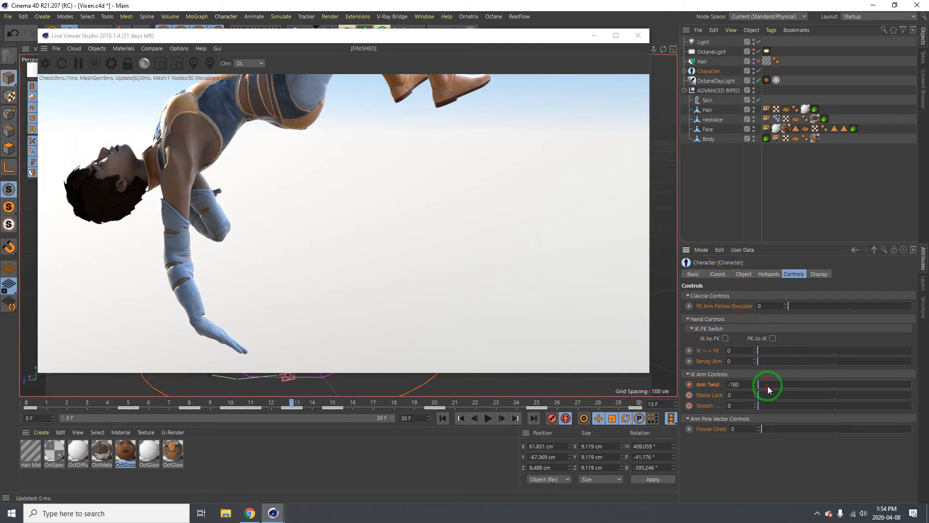
{"action": "left_click_drag", "start_coordinate": [768, 385], "coordinate": [888, 386]}
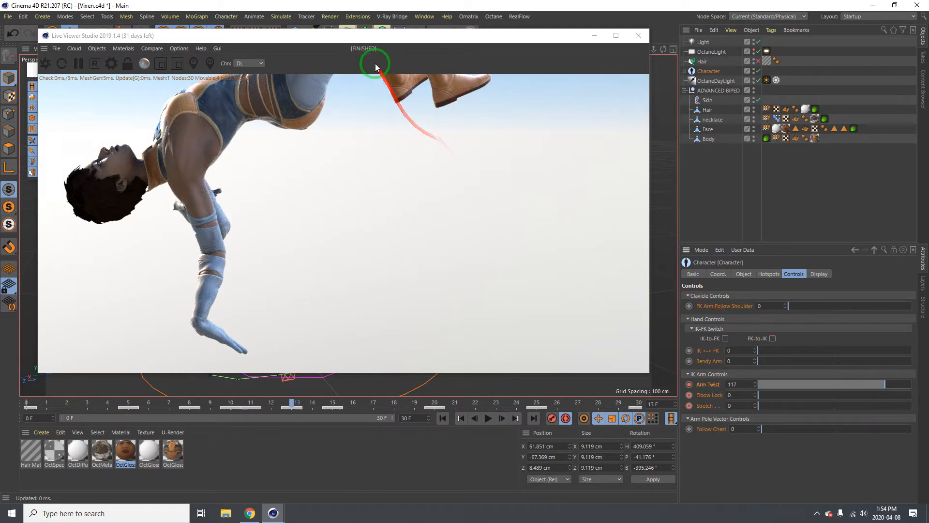
{"action": "left_click_drag", "start_coordinate": [380, 37], "coordinate": [928, 154]}
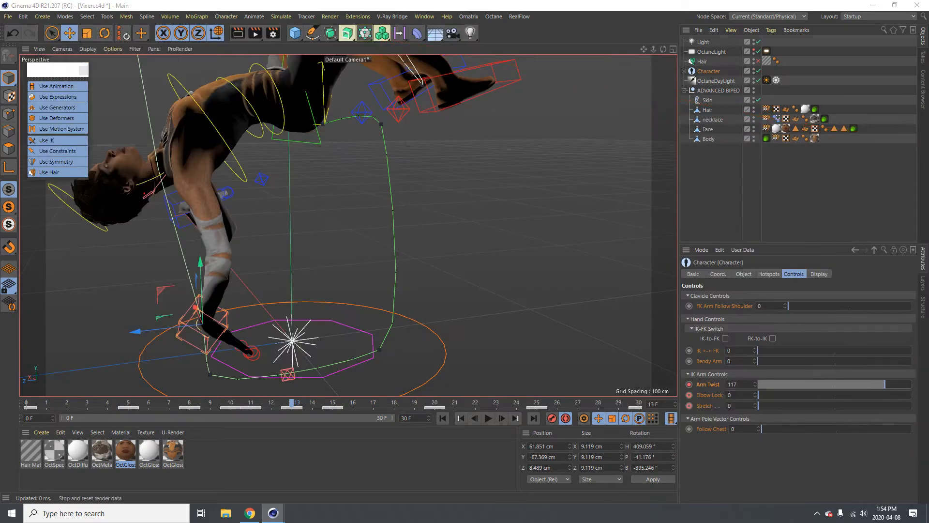
{"action": "left_click_drag", "start_coordinate": [228, 213], "coordinate": [395, 242], "text": "alt"}
{"action": "mouse_move", "coordinate": [887, 388]}
{"action": "left_mouse_down"}
{"action": "mouse_move", "coordinate": [894, 385]}
{"action": "mouse_move", "coordinate": [879, 387]}
{"action": "left_mouse_up"}
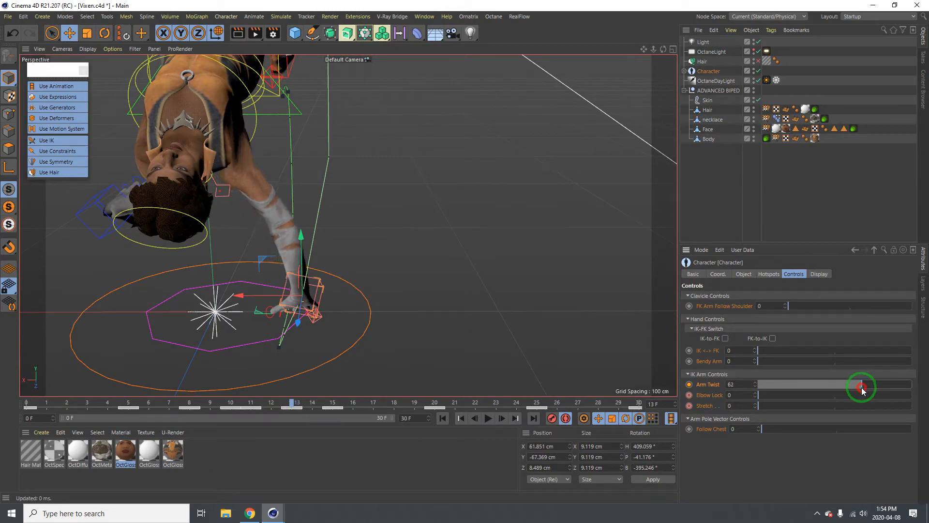
{"action": "left_click_drag", "start_coordinate": [178, 329], "coordinate": [302, 233], "text": "alt"}
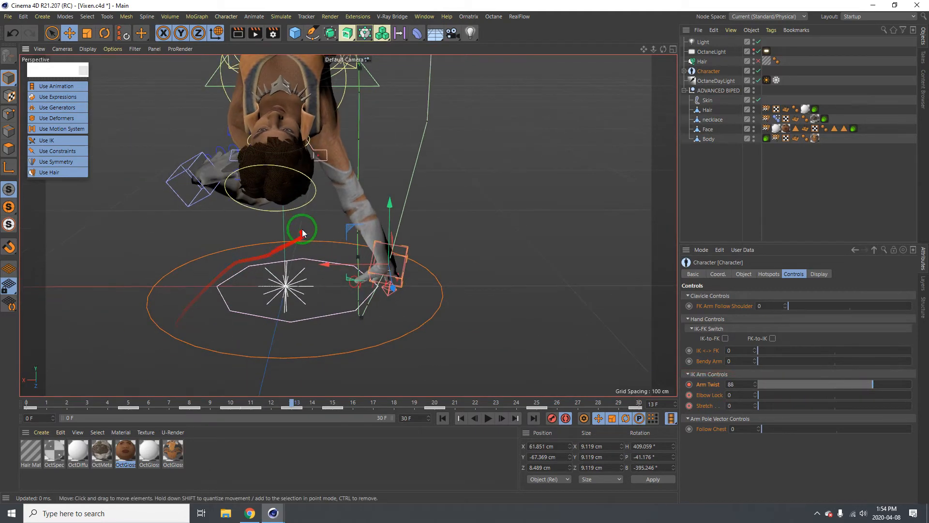
Move the left hand's IK controller down and rotate it to about H -50°, P -23°, B 18°.
{"action": "left_click_drag", "start_coordinate": [182, 206], "coordinate": [175, 179]}
{"action": "left_click_drag", "start_coordinate": [182, 144], "coordinate": [103, 218]}
{"action": "key", "text": "r"}
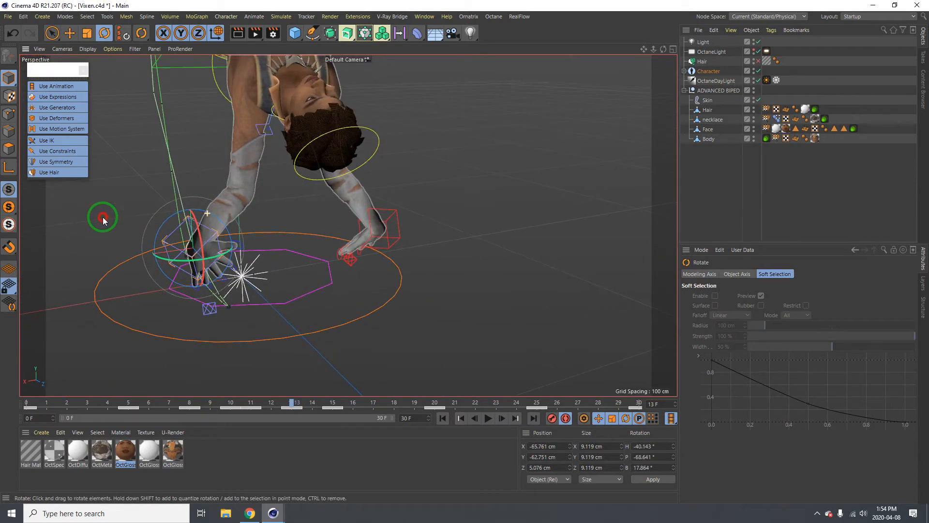
{"action": "left_click_drag", "start_coordinate": [210, 231], "coordinate": [437, 220]}
Place the left hand near the ground at about X -68, Y -74, Z 1 cm.
{"action": "key", "text": "e"}
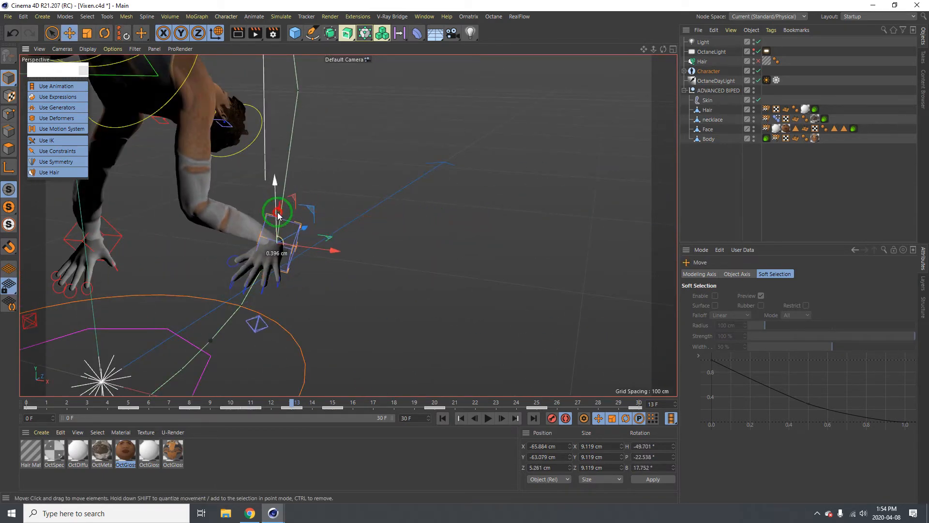
{"action": "left_click_drag", "start_coordinate": [278, 215], "coordinate": [288, 245]}
{"action": "left_click_drag", "start_coordinate": [314, 279], "coordinate": [265, 269]}
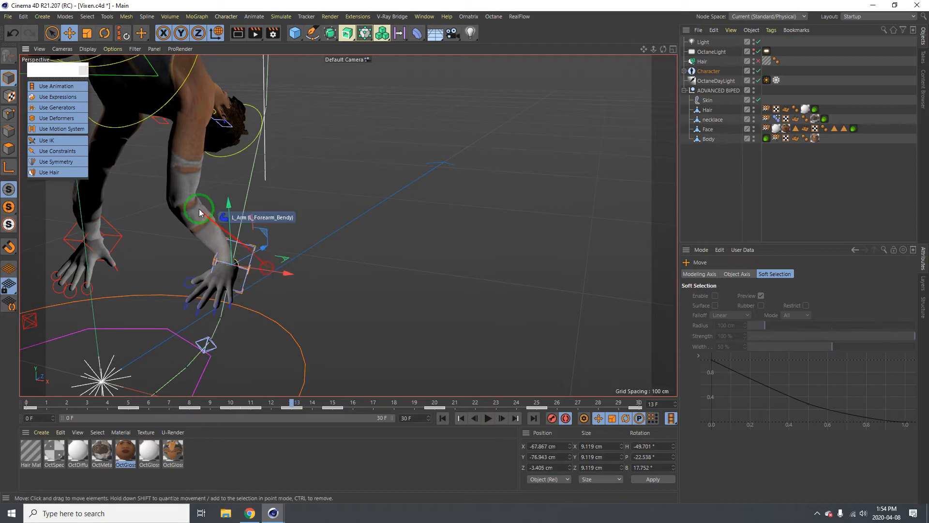
{"action": "left_click_drag", "start_coordinate": [199, 209], "coordinate": [61, 202], "text": "alt"}
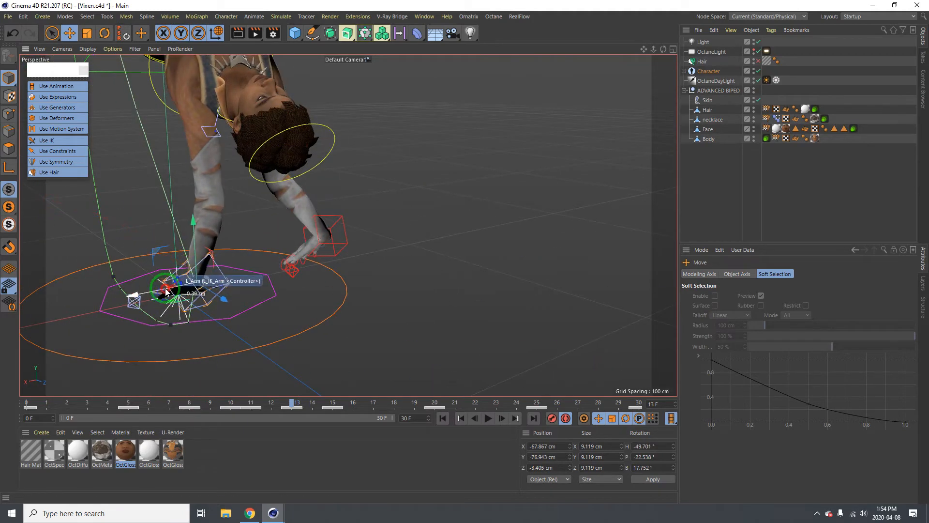
{"action": "left_click_drag", "start_coordinate": [168, 289], "coordinate": [154, 292]}
{"action": "left_click_drag", "start_coordinate": [197, 252], "coordinate": [182, 249], "text": "alt"}
Set the left arm's Arm Twist to 96.
{"action": "left_click", "coordinate": [192, 275]}
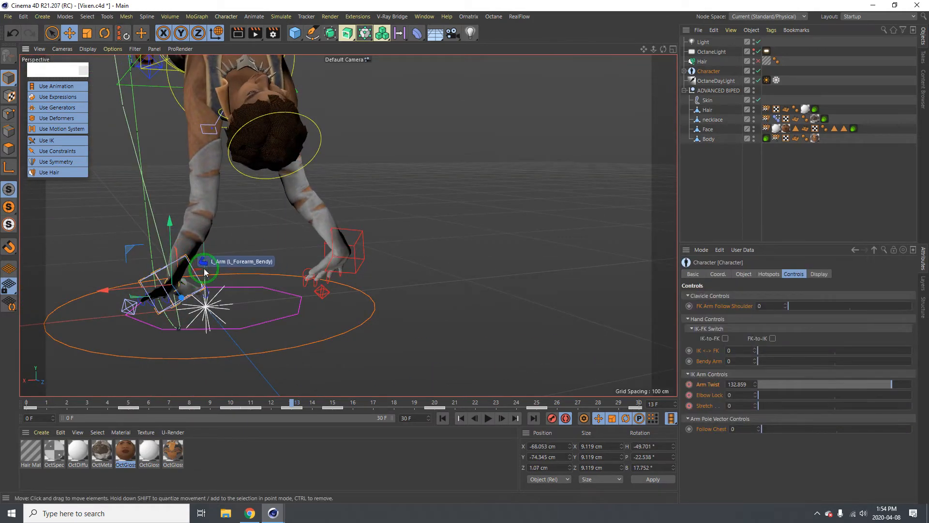
{"action": "mouse_move", "coordinate": [892, 385]}
{"action": "left_mouse_down"}
{"action": "mouse_move", "coordinate": [756, 392]}
{"action": "mouse_move", "coordinate": [877, 377]}
{"action": "left_mouse_up"}
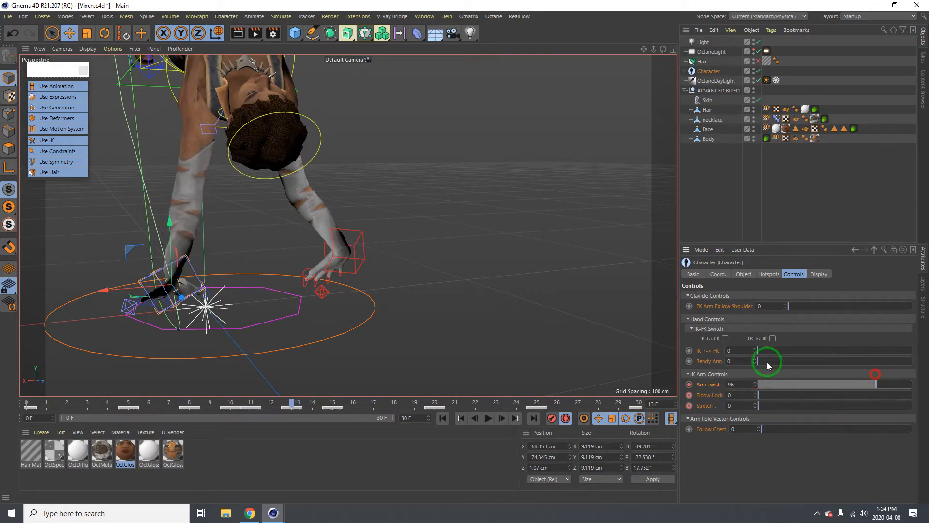
{"action": "left_click_drag", "start_coordinate": [166, 264], "coordinate": [209, 225], "text": "alt"}
Rotate the right hand to about H 355°, P -33°, B -417°.
{"action": "key", "text": "r"}
{"action": "left_click", "coordinate": [189, 282]}
{"action": "left_click", "coordinate": [322, 235]}
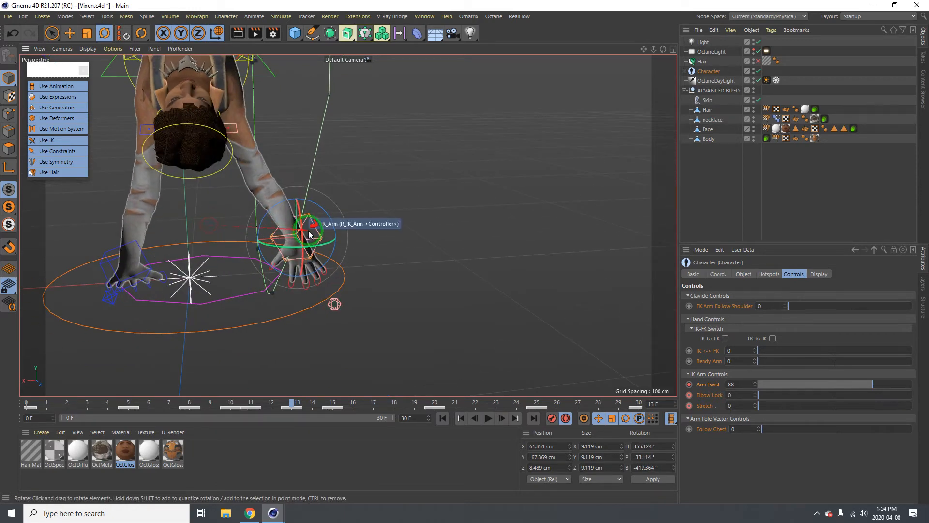
{"action": "key", "text": "e"}
{"action": "mouse_move", "coordinate": [298, 213]}
{"action": "left_mouse_down"}
{"action": "mouse_move", "coordinate": [272, 153]}
{"action": "mouse_move", "coordinate": [309, 207]}
{"action": "left_mouse_up"}
{"action": "key", "text": "r"}
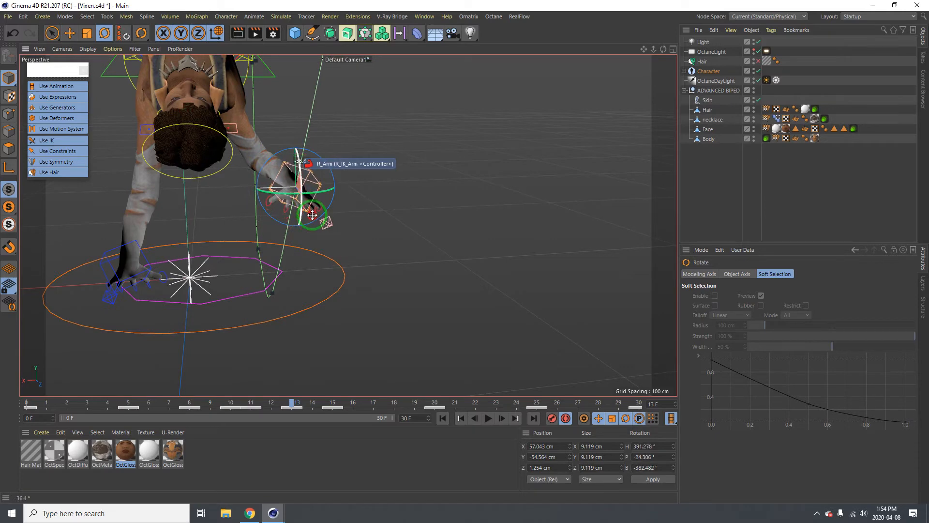
{"action": "left_click_drag", "start_coordinate": [274, 171], "coordinate": [210, 167], "text": "alt"}
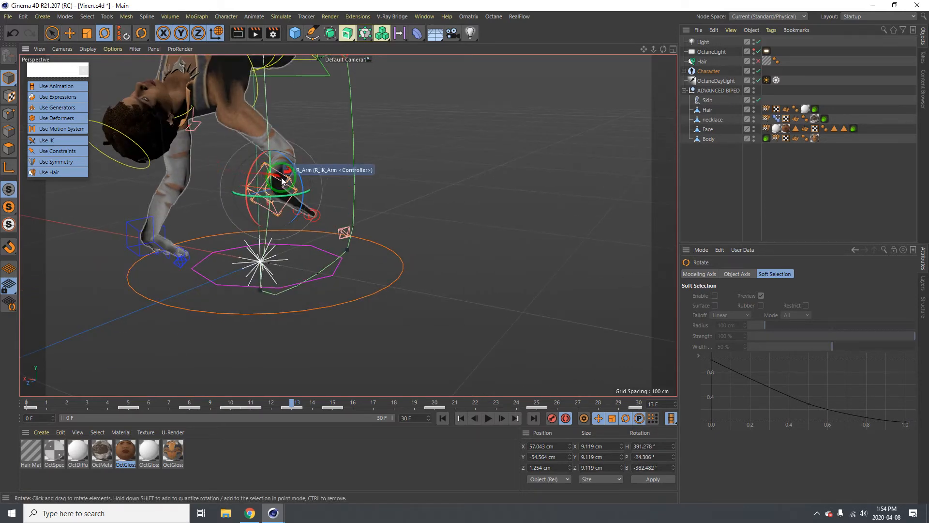
{"action": "left_click", "coordinate": [294, 185]}
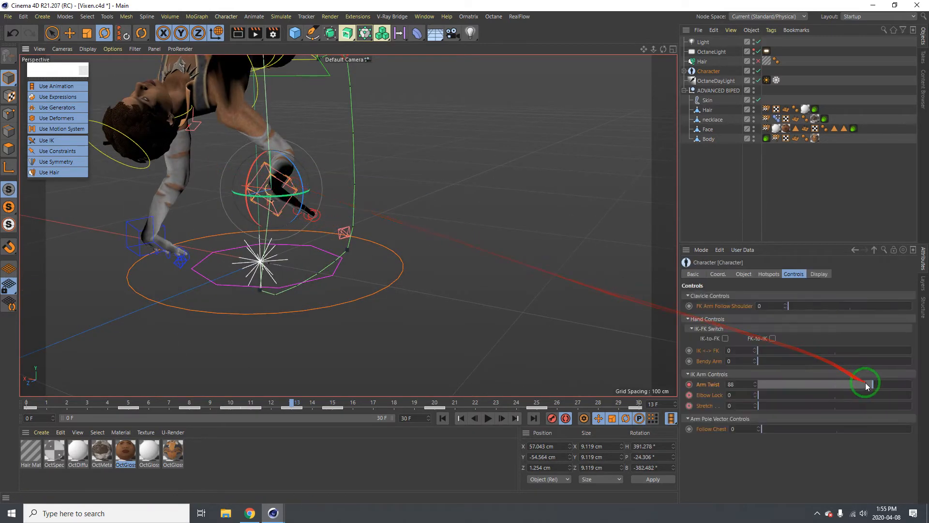
{"action": "left_click_drag", "start_coordinate": [867, 386], "coordinate": [873, 385]}
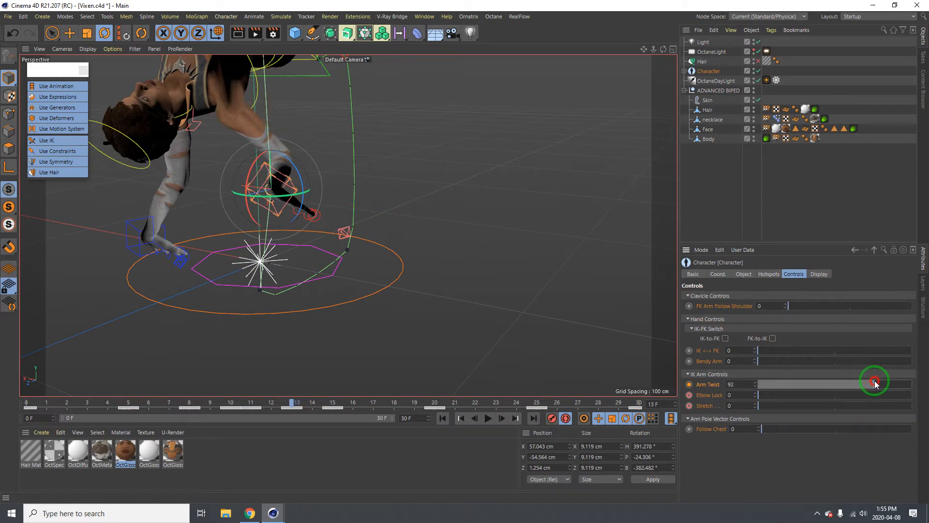
{"action": "key", "text": "ctrl+z"}
{"action": "key", "text": "ctrl+z"}
{"action": "key", "text": "ctrl+z"}
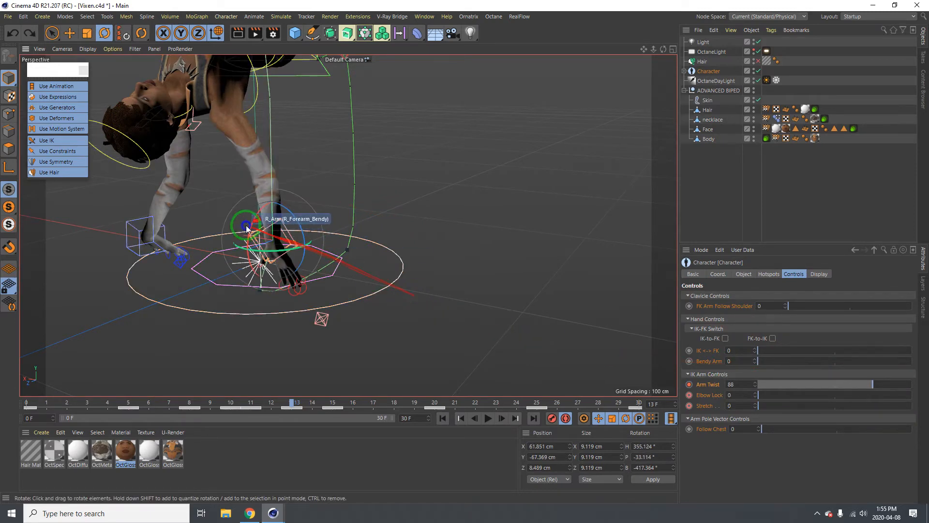
Play the backflip animation through frame 23 and check the pose from a wider view.
{"action": "scroll", "coordinate": [247, 226], "scroll_direction": "down", "scroll_amount": 2}
{"action": "left_click_drag", "start_coordinate": [248, 166], "coordinate": [157, 161], "text": "alt"}
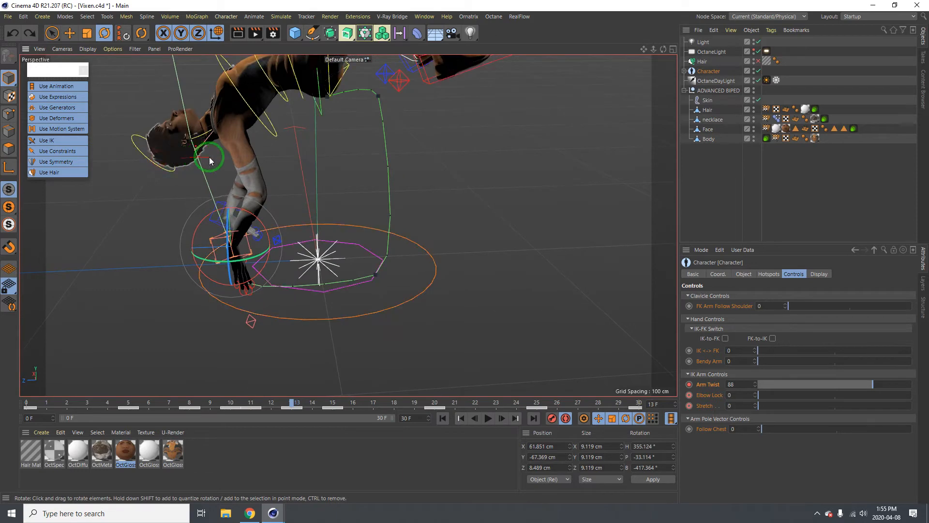
{"action": "left_click", "coordinate": [492, 420]}
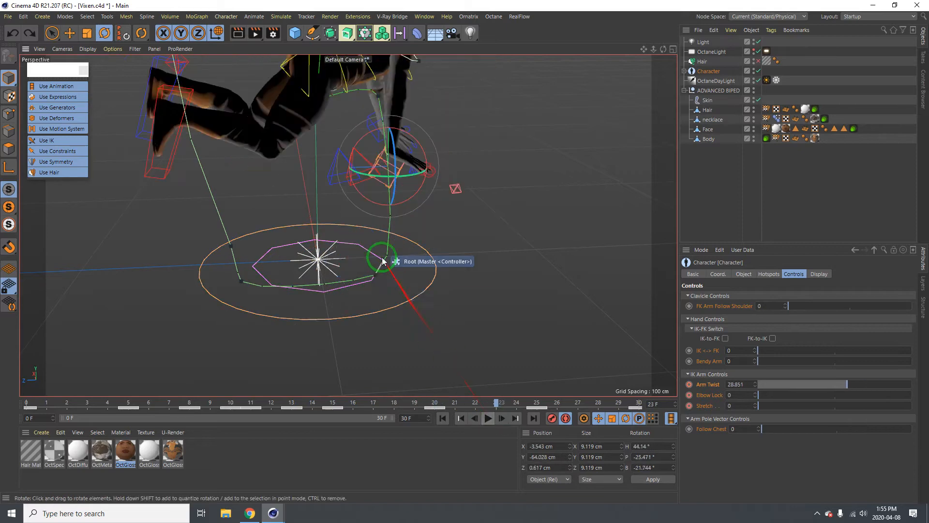
{"action": "right_click_drag", "start_coordinate": [331, 160], "coordinate": [246, 155], "text": "alt"}
{"action": "middle_click_drag", "start_coordinate": [262, 162], "coordinate": [289, 217], "text": "alt"}
{"action": "left_click_drag", "start_coordinate": [329, 188], "coordinate": [88, 123], "text": "alt"}
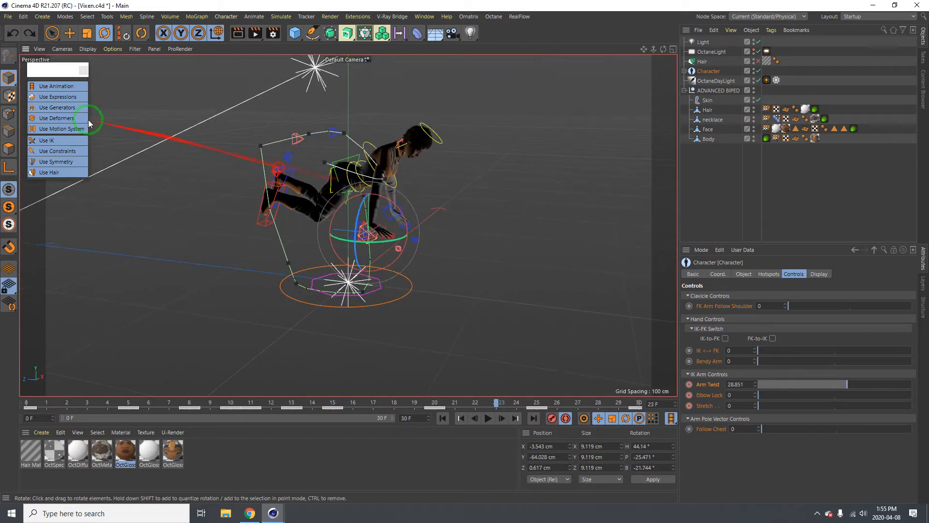
Turn off generators to hide the rig controllers, and play the animation, stopping at frame 14.
{"action": "left_click", "coordinate": [48, 113]}
{"action": "left_click", "coordinate": [416, 332]}
{"action": "left_click", "coordinate": [488, 419]}
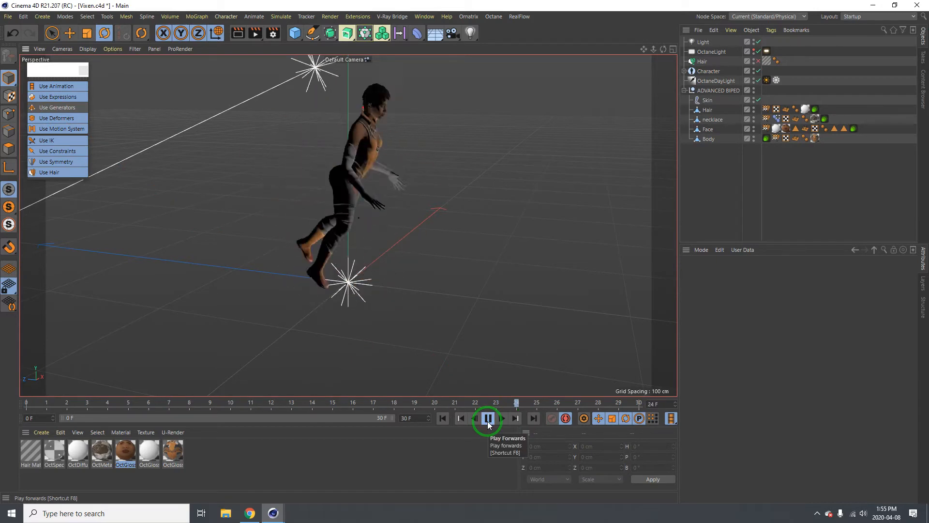
{"action": "left_click", "coordinate": [488, 422]}
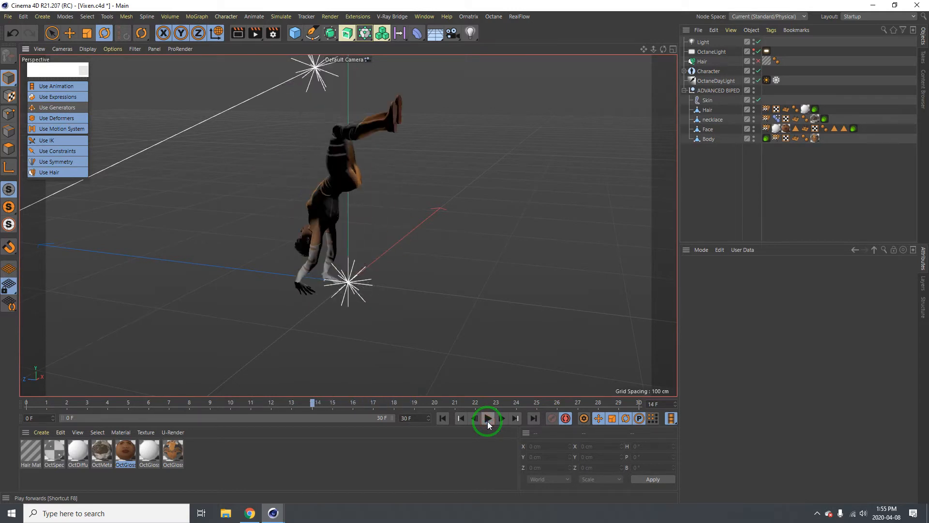
Turn generators back on and rotate the right hand at frame 14 to about H 51°, P -38°, B -391°.
{"action": "left_click", "coordinate": [62, 111]}
{"action": "scroll", "coordinate": [302, 275], "scroll_direction": "up", "scroll_amount": 5}
{"action": "left_click", "coordinate": [289, 300]}
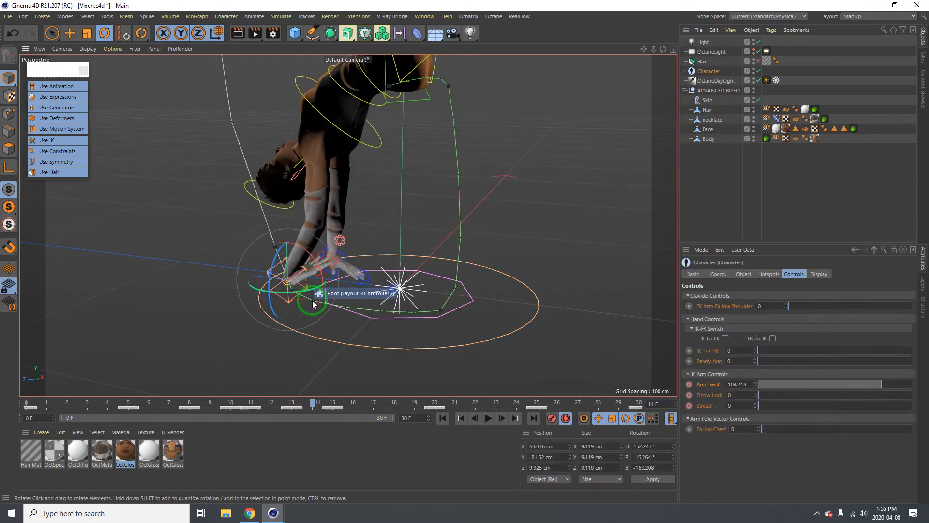
{"action": "left_click_drag", "start_coordinate": [312, 302], "coordinate": [249, 267]}
{"action": "left_click_drag", "start_coordinate": [303, 240], "coordinate": [331, 226]}
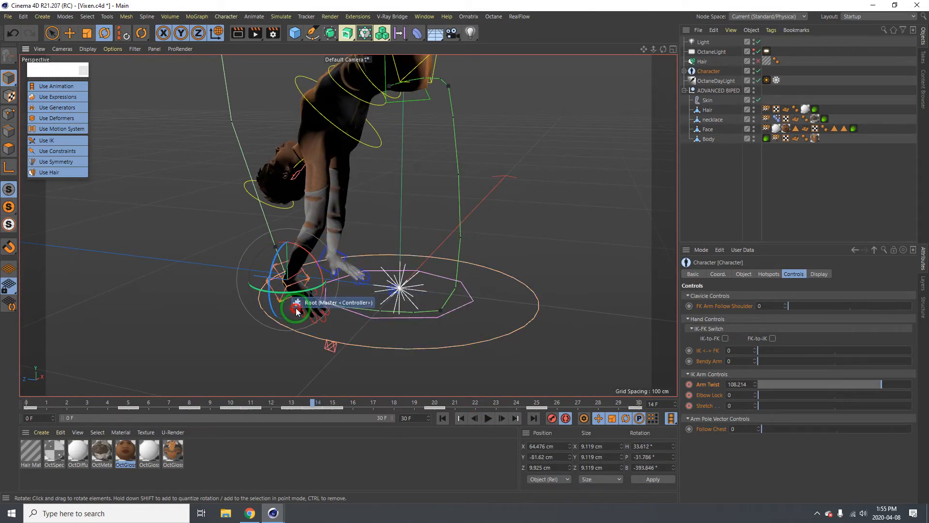
{"action": "left_click_drag", "start_coordinate": [306, 307], "coordinate": [382, 391]}
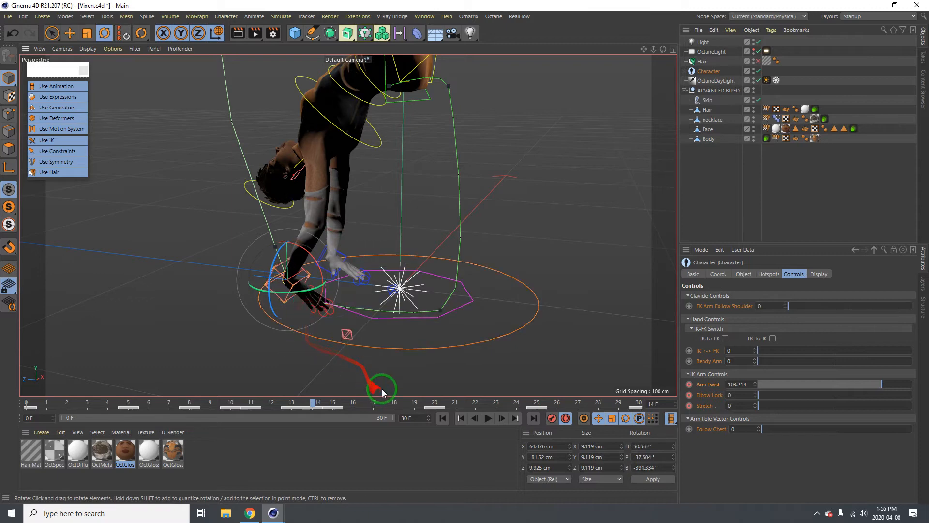
Turn off generators to hide the rig controllers, and play the backflip from the start, stopping at frame 12.
{"action": "left_click", "coordinate": [443, 418]}
{"action": "left_click", "coordinate": [57, 107]}
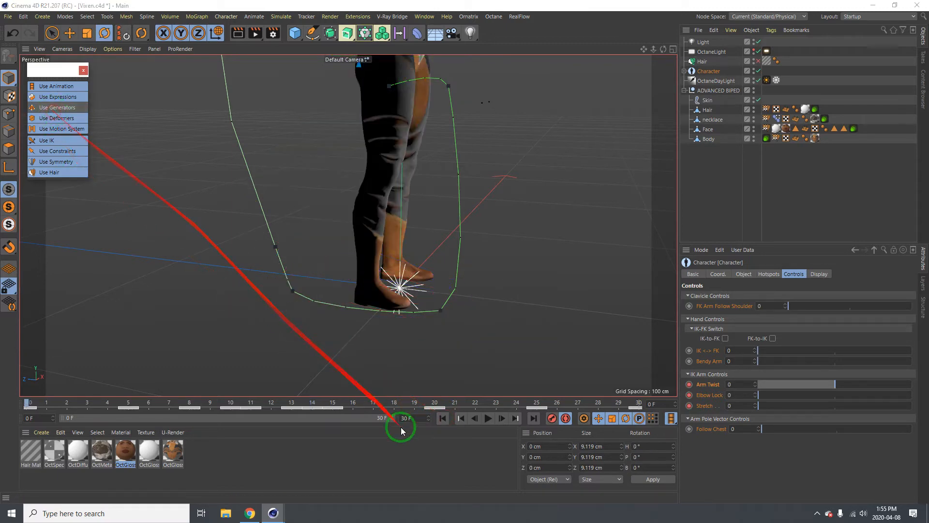
{"action": "scroll", "coordinate": [376, 244], "scroll_direction": "down", "scroll_amount": 5}
{"action": "left_click", "coordinate": [531, 306]}
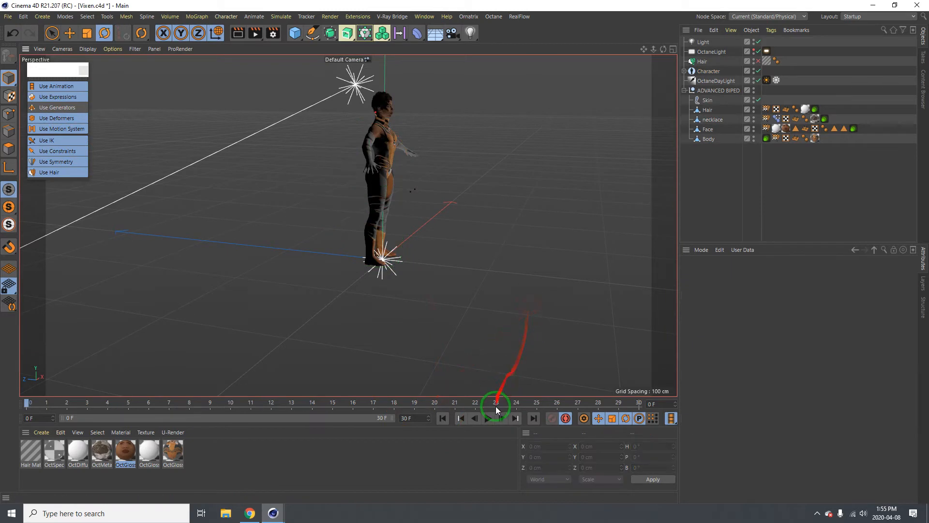
{"action": "left_click", "coordinate": [488, 419]}
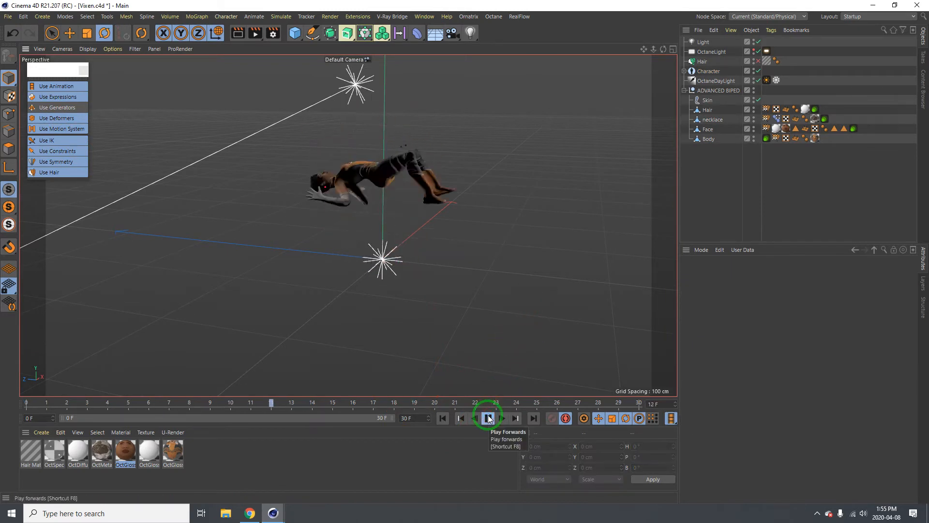
{"action": "left_click", "coordinate": [488, 418]}
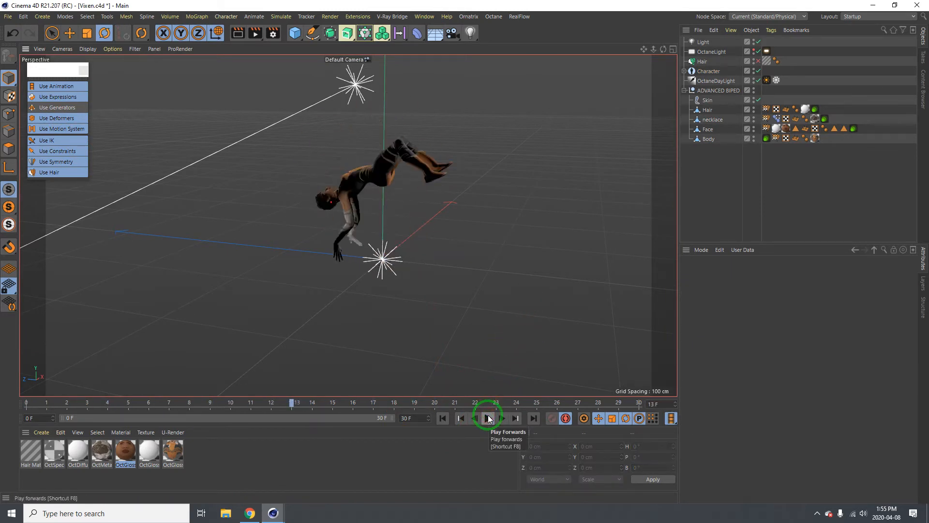
{"action": "left_click", "coordinate": [487, 418]}
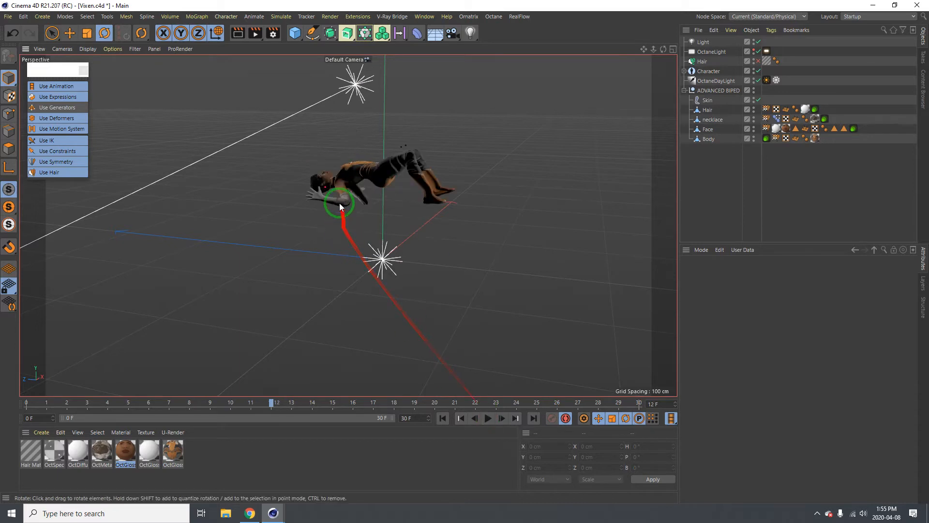
Turn generators back on and rotate the right hand at frame 12 to about H 267°, P 11°, B -157°.
{"action": "scroll", "coordinate": [340, 207], "scroll_direction": "up", "scroll_amount": 3}
{"action": "left_click", "coordinate": [68, 112]}
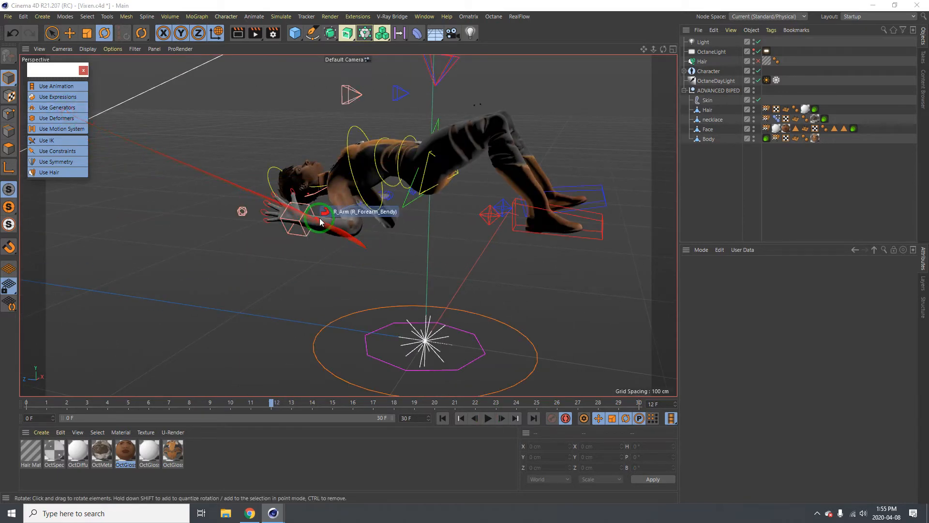
{"action": "left_click_drag", "start_coordinate": [321, 220], "coordinate": [201, 219], "text": "alt"}
{"action": "left_click", "coordinate": [307, 235]}
{"action": "key", "text": "e"}
{"action": "key", "text": "r"}
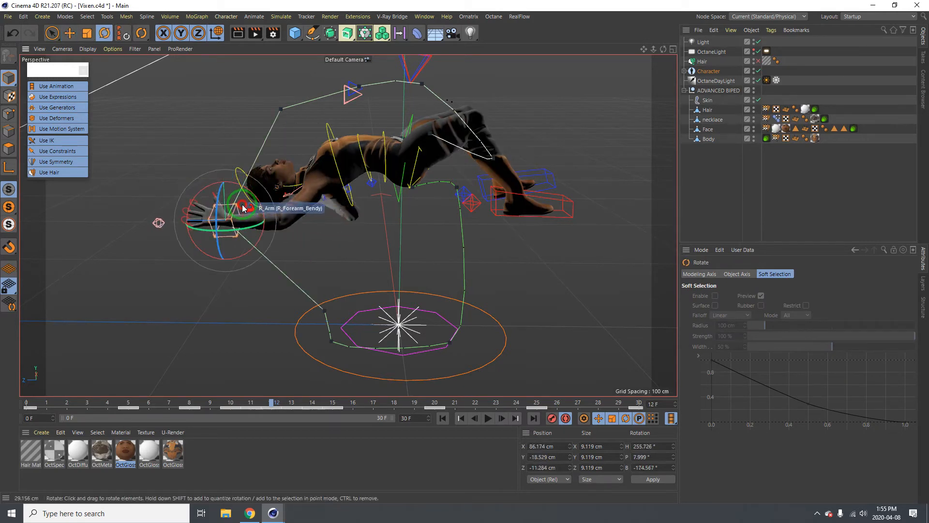
{"action": "left_click_drag", "start_coordinate": [248, 192], "coordinate": [250, 189]}
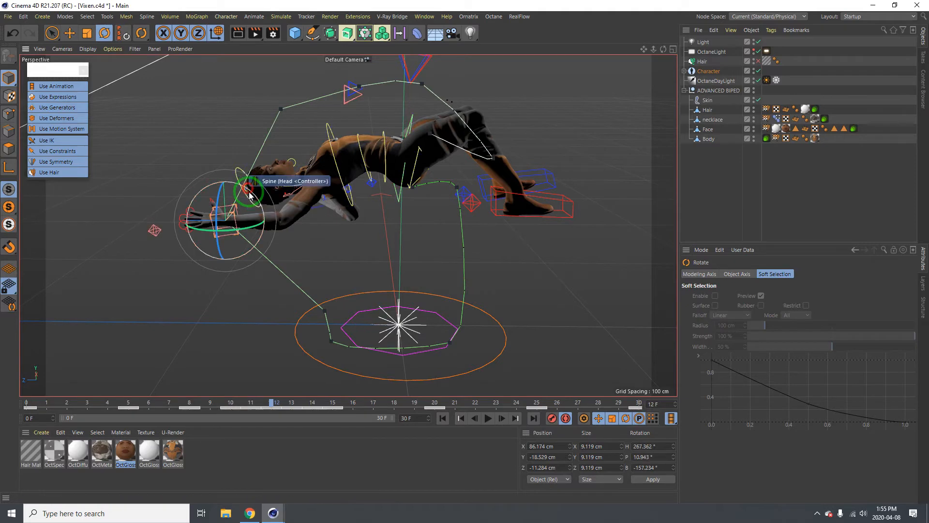
Move the left hand controller at frame 12 to about X -93 cm, Y -24 cm, Z -18 cm.
{"action": "scroll", "coordinate": [322, 160], "scroll_direction": "up", "scroll_amount": 3}
{"action": "left_click_drag", "start_coordinate": [322, 161], "coordinate": [442, 175], "text": "alt"}
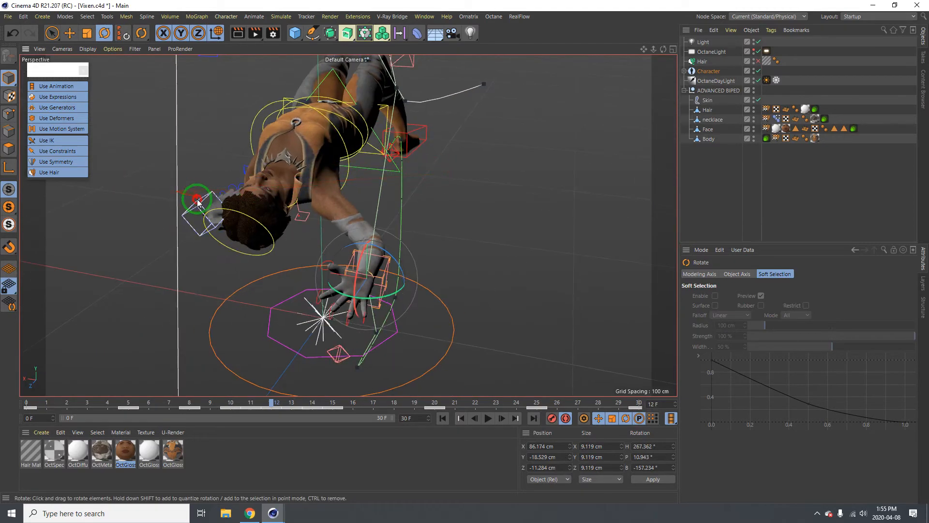
{"action": "left_click", "coordinate": [197, 203]}
{"action": "left_click_drag", "start_coordinate": [252, 206], "coordinate": [147, 226], "text": "alt"}
{"action": "key", "text": "e"}
{"action": "left_click_drag", "start_coordinate": [260, 222], "coordinate": [137, 252]}
Rotate the left hand at frame 12 to about H 86°, P 16°, B -235°.
{"action": "key", "text": "r"}
{"action": "left_click_drag", "start_coordinate": [191, 229], "coordinate": [94, 218]}
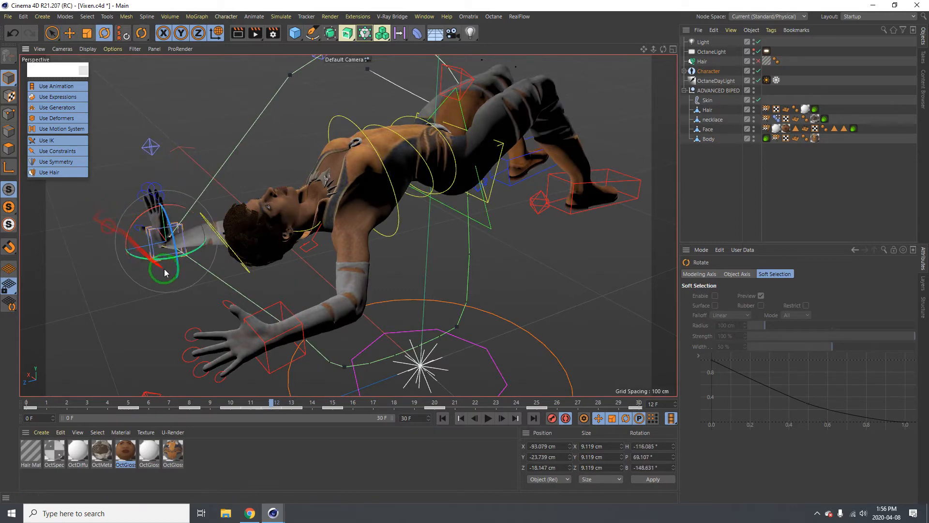
{"action": "left_click_drag", "start_coordinate": [164, 273], "coordinate": [210, 190]}
{"action": "left_click_drag", "start_coordinate": [209, 222], "coordinate": [357, 216], "text": "alt"}
{"action": "left_click_drag", "start_coordinate": [222, 192], "coordinate": [372, 211], "text": "alt"}
{"action": "left_click_drag", "start_coordinate": [391, 251], "coordinate": [390, 259]}
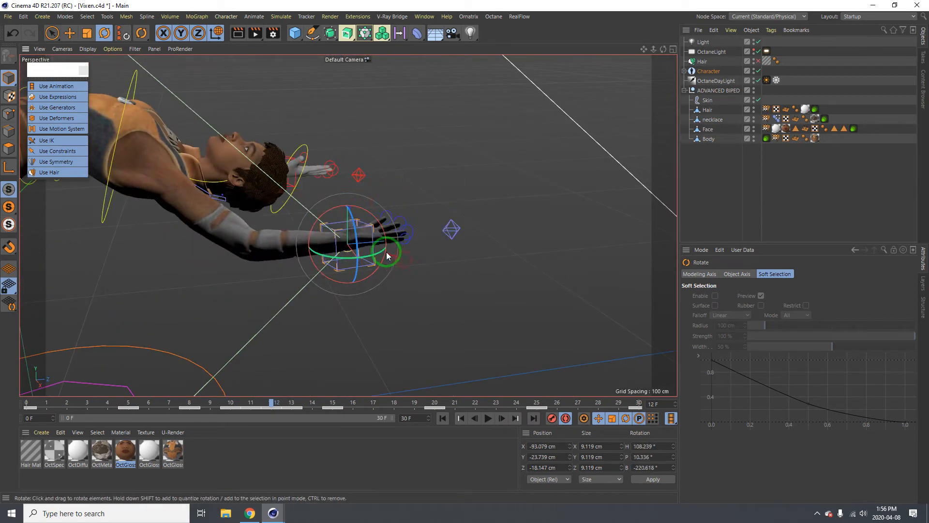
{"action": "left_click_drag", "start_coordinate": [333, 242], "coordinate": [153, 248], "text": "alt"}
{"action": "left_click_drag", "start_coordinate": [295, 302], "coordinate": [320, 271]}
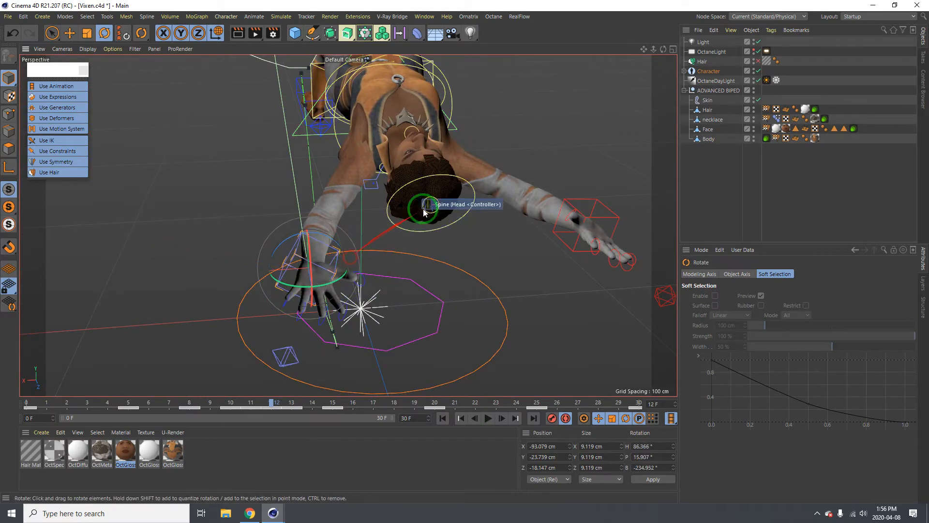
Hide the rig controllers by turning off generators, and play the full animation from the start, stopping at frame 6.
{"action": "left_click_drag", "start_coordinate": [423, 212], "coordinate": [455, 411], "text": "alt"}
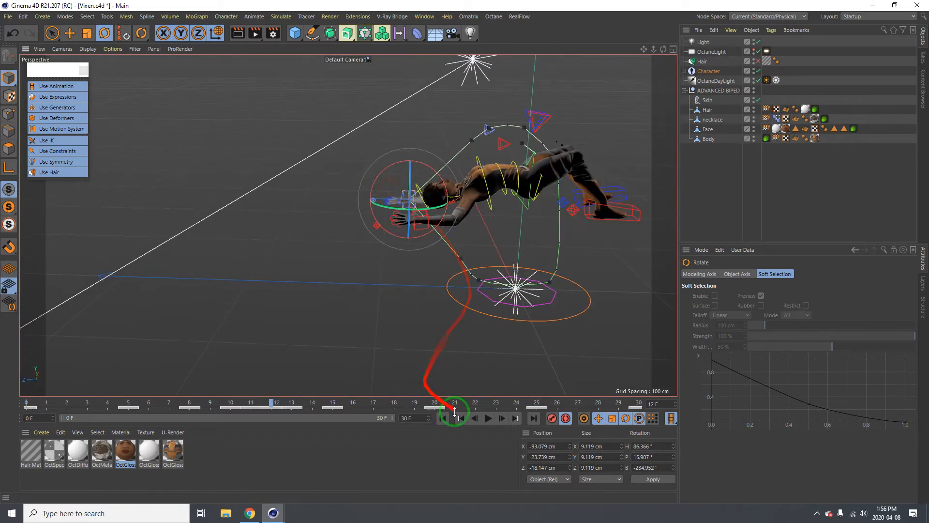
{"action": "left_click", "coordinate": [441, 419]}
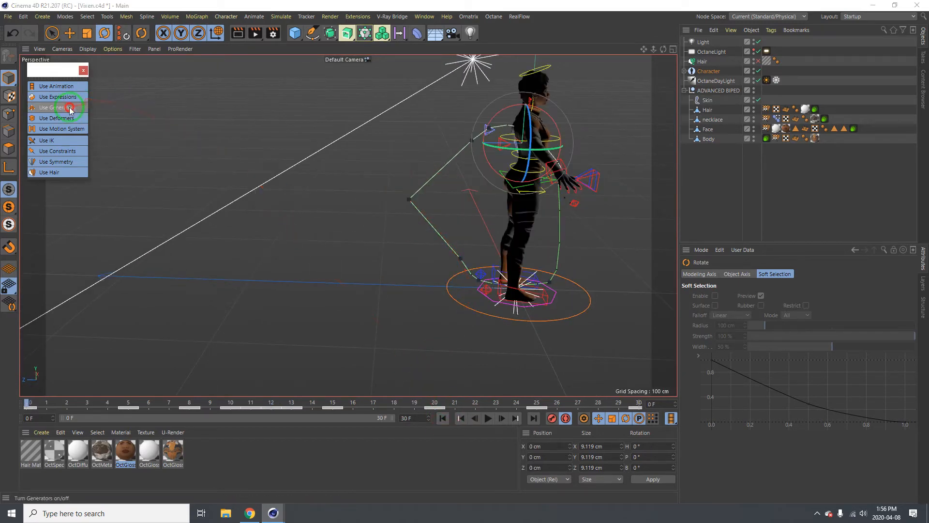
{"action": "left_click", "coordinate": [70, 110]}
{"action": "left_click", "coordinate": [488, 419]}
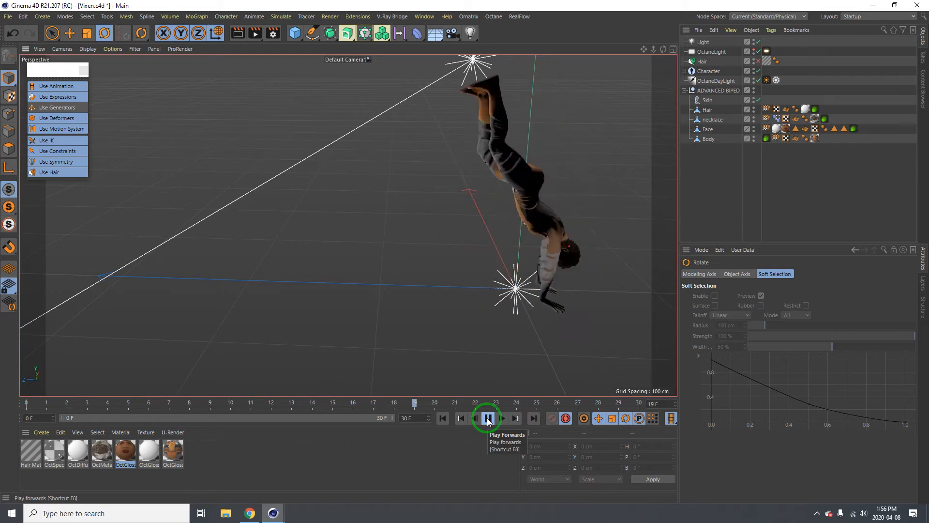
{"action": "left_click", "coordinate": [488, 419]}
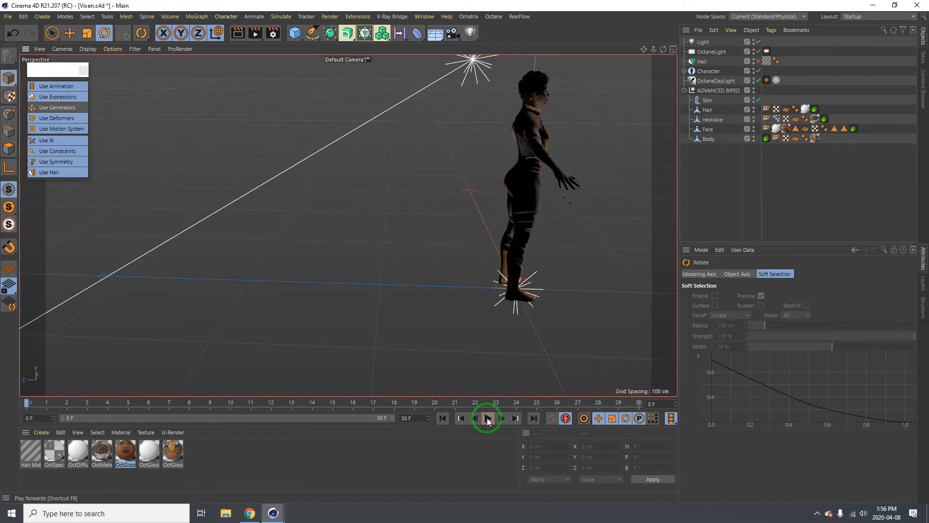
{"action": "left_click", "coordinate": [488, 418]}
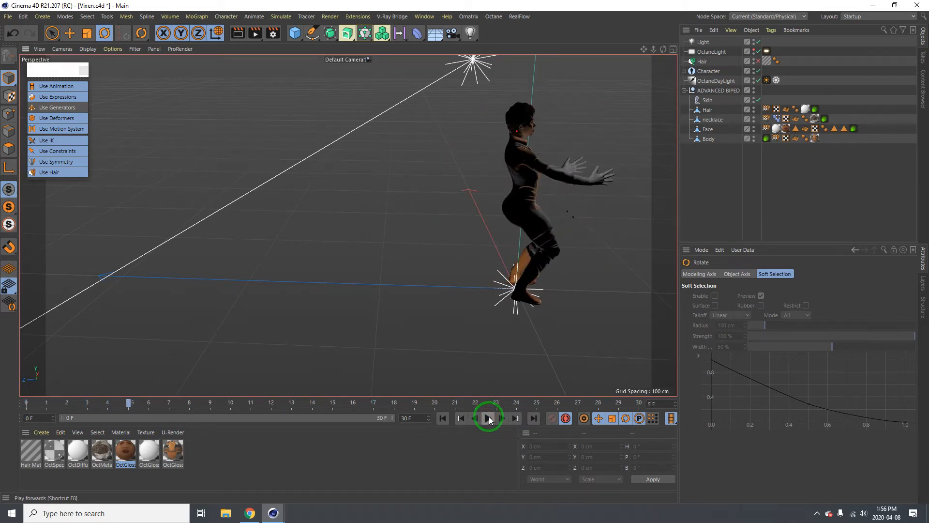
{"action": "left_click", "coordinate": [489, 418]}
Turn generators back on and select the left leg's IK controller at the foot.
{"action": "left_click_drag", "start_coordinate": [531, 220], "coordinate": [240, 205], "text": "alt"}
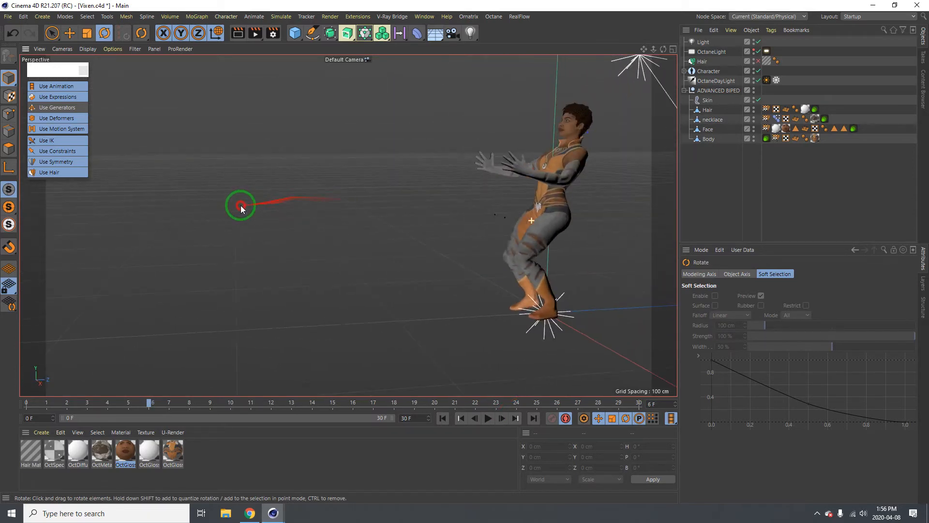
{"action": "left_click", "coordinate": [48, 108]}
{"action": "middle_click_drag", "start_coordinate": [521, 261], "coordinate": [550, 226], "text": "alt"}
{"action": "right_click_drag", "start_coordinate": [550, 225], "coordinate": [597, 212], "text": "alt"}
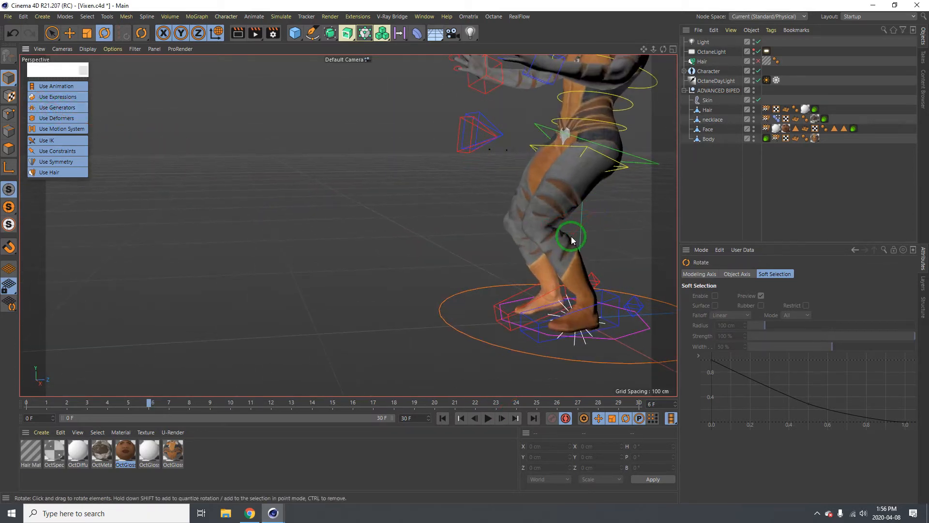
{"action": "left_click_drag", "start_coordinate": [568, 237], "coordinate": [526, 254], "text": "alt"}
{"action": "left_click", "coordinate": [516, 316]}
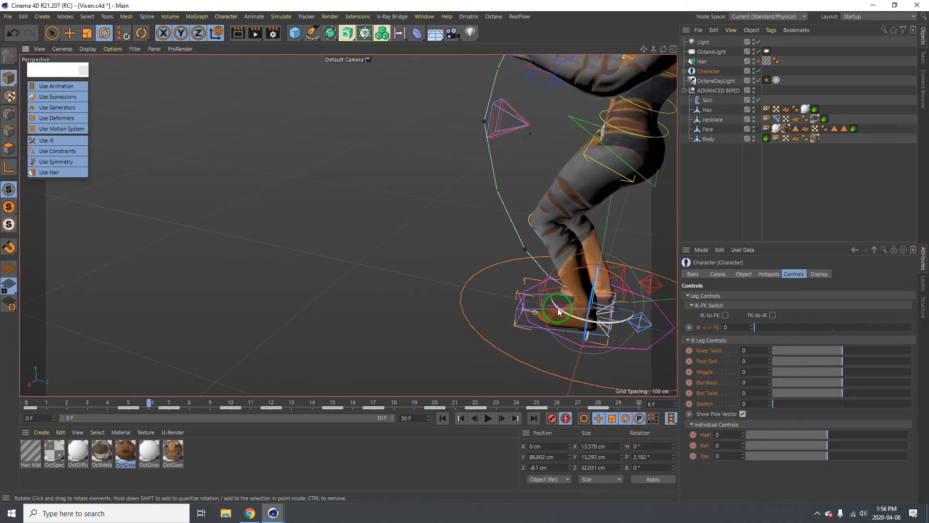
Step back and forth through frames 0 to 6 to examine how the feet and legs move before takeoff.
{"action": "key", "text": "f"}
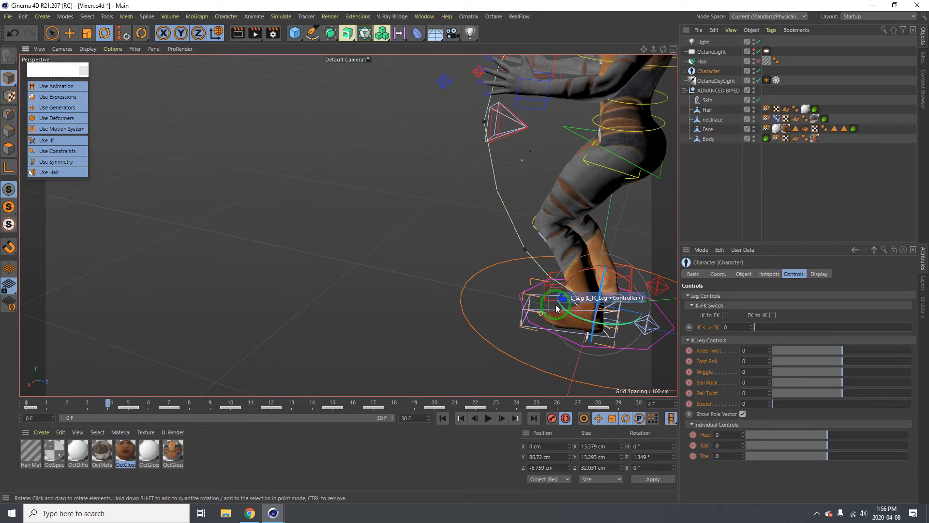
{"action": "key", "text": "shift+f"}
{"action": "left_click_drag", "start_coordinate": [581, 231], "coordinate": [460, 216], "text": "alt"}
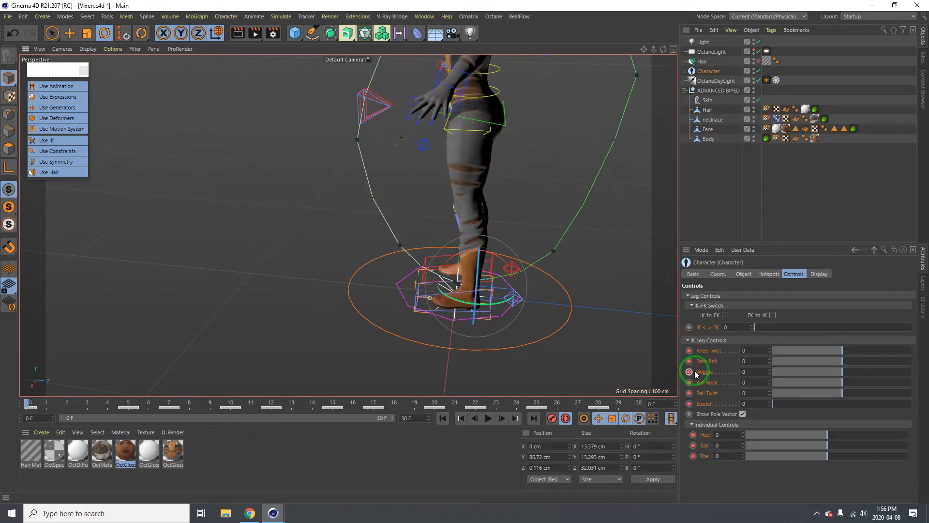
{"action": "key", "text": "g"}
{"action": "key", "text": "g"}
{"action": "key", "text": "g"}
{"action": "key", "text": "g"}
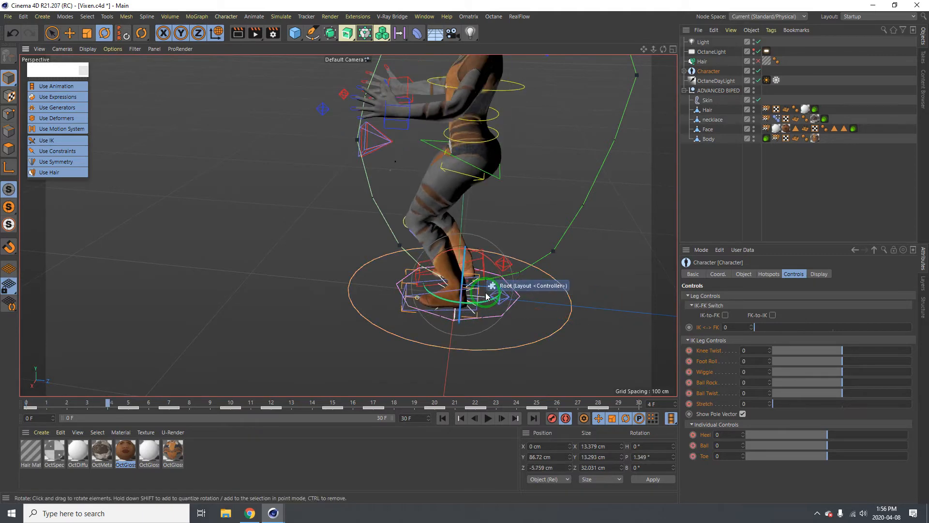
{"action": "key", "text": "g"}
{"action": "key", "text": "g"}
{"action": "key", "text": "g"}
{"action": "key", "text": "g"}
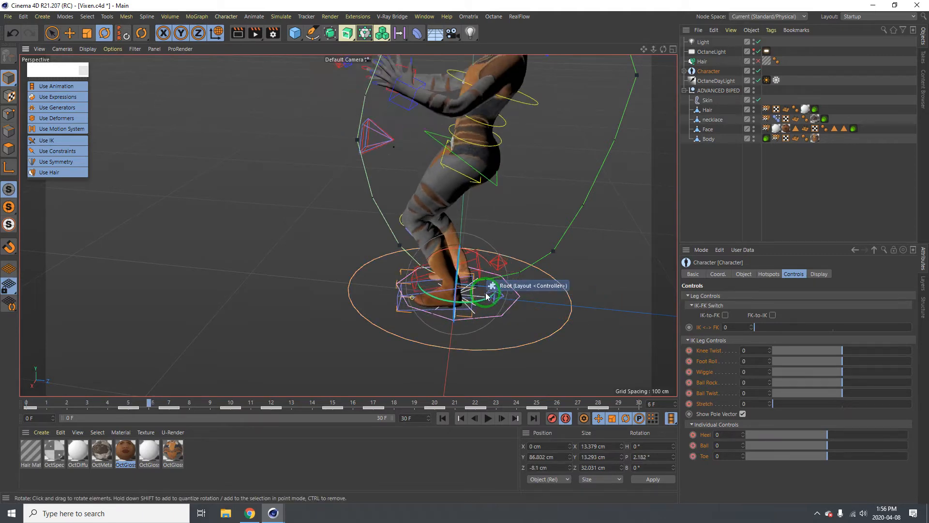
{"action": "key", "text": "f"}
{"action": "key", "text": "f"}
{"action": "key", "text": "f"}
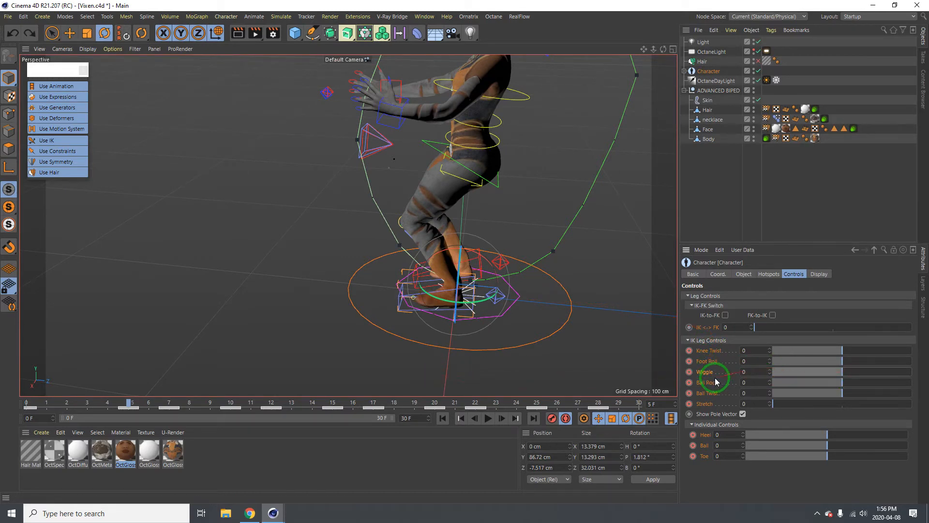
Set the left foot's Foot Roll to 77 at frame 7.
{"action": "left_click_drag", "start_coordinate": [848, 384], "coordinate": [888, 363]}
{"action": "key", "text": "ctrl+z"}
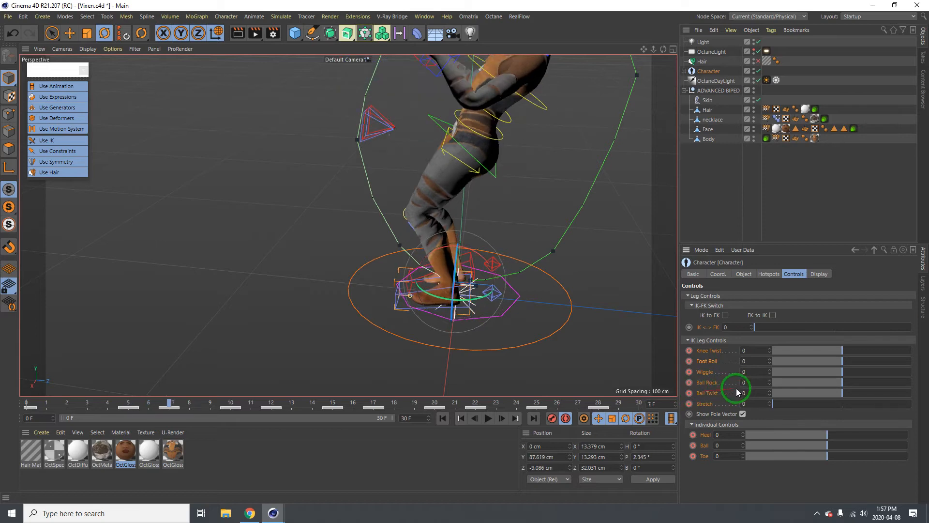
{"action": "left_click_drag", "start_coordinate": [846, 361], "coordinate": [900, 362]}
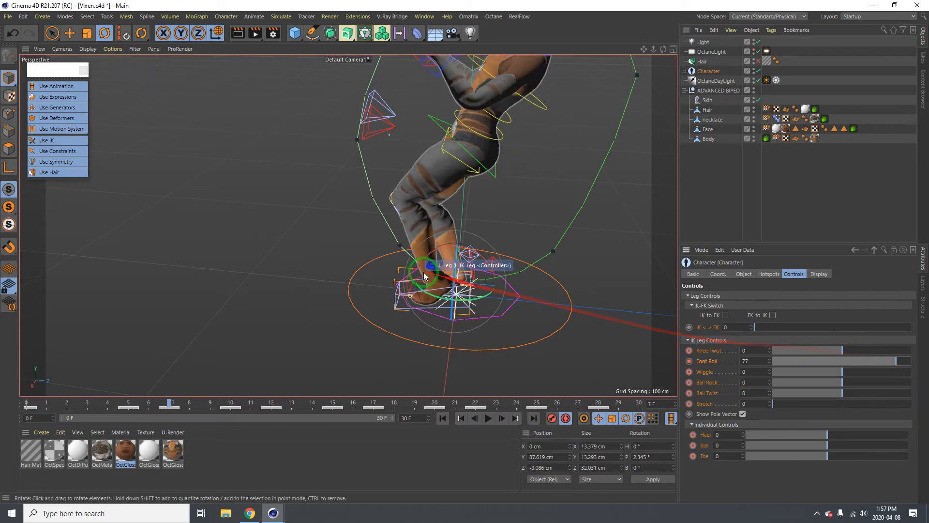
Select the right leg's IK controller and set its Foot Roll to 77 at frame 7.
{"action": "left_click", "coordinate": [408, 274]}
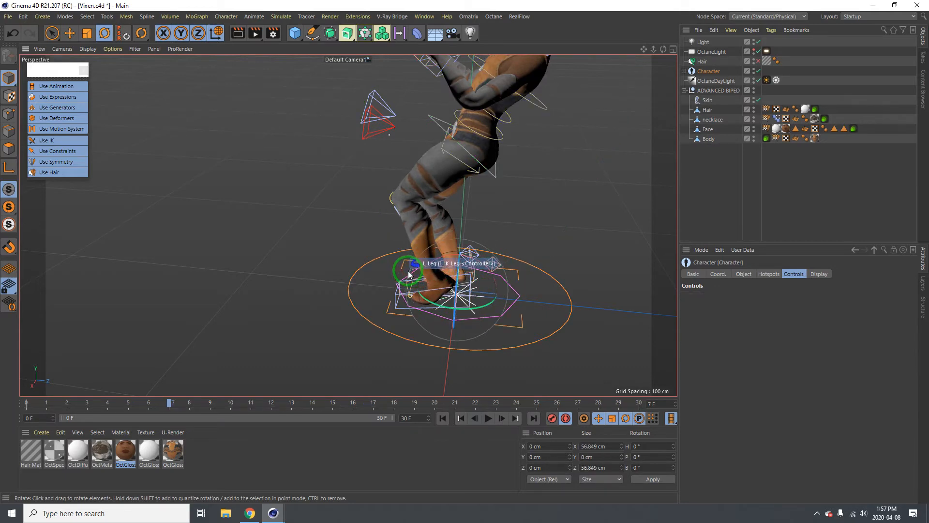
{"action": "left_click_drag", "start_coordinate": [426, 269], "coordinate": [384, 269], "text": "alt"}
{"action": "left_click", "coordinate": [370, 278]}
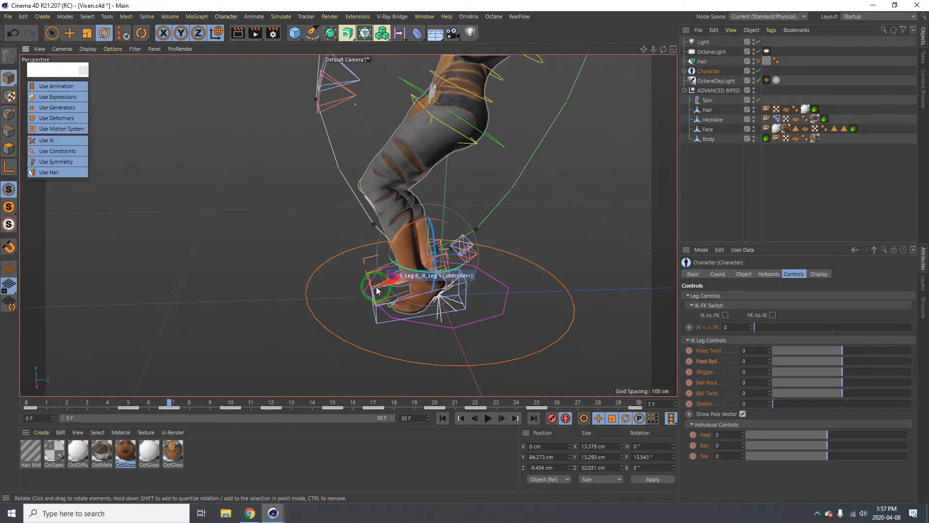
{"action": "left_click", "coordinate": [709, 339]}
{"action": "key", "text": "g"}
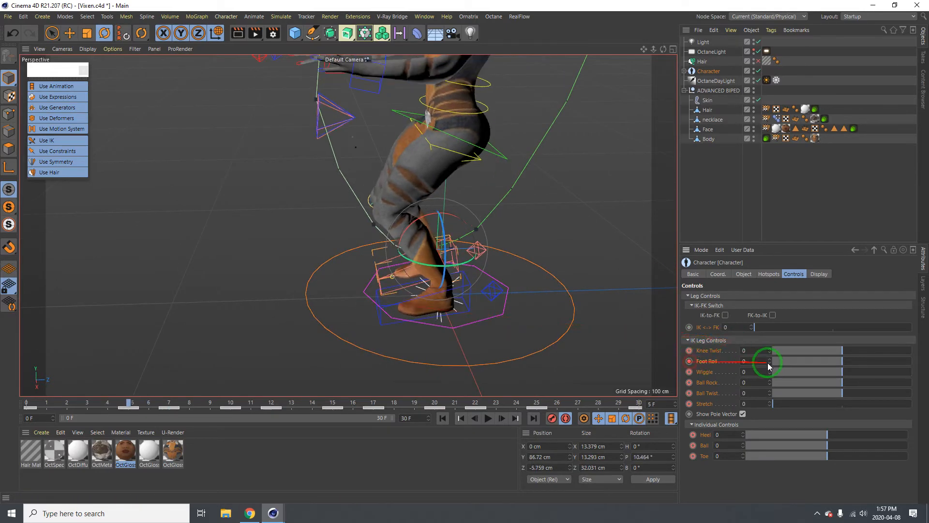
{"action": "key", "text": "g"}
{"action": "key", "text": "g"}
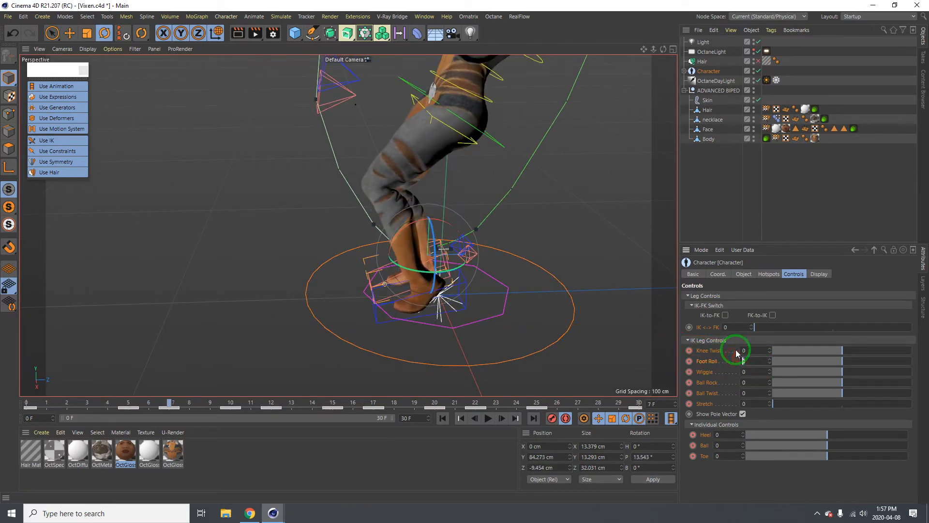
{"action": "type", "text": "7"}
{"action": "key", "text": "Return"}
Set the right foot's Foot Roll to 0 at frame 10.
{"action": "left_click_drag", "start_coordinate": [390, 189], "coordinate": [610, 296], "text": "alt"}
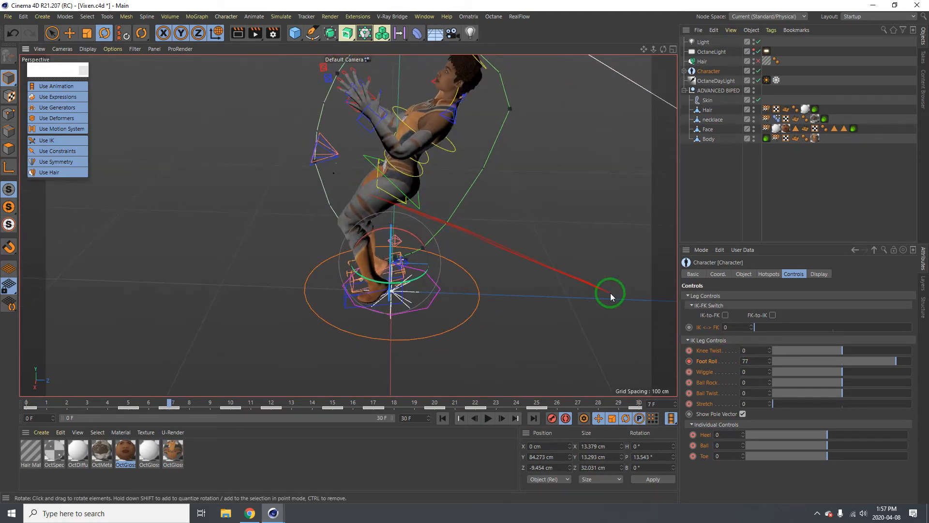
{"action": "key", "text": "g"}
{"action": "key", "text": "g"}
{"action": "key", "text": "g"}
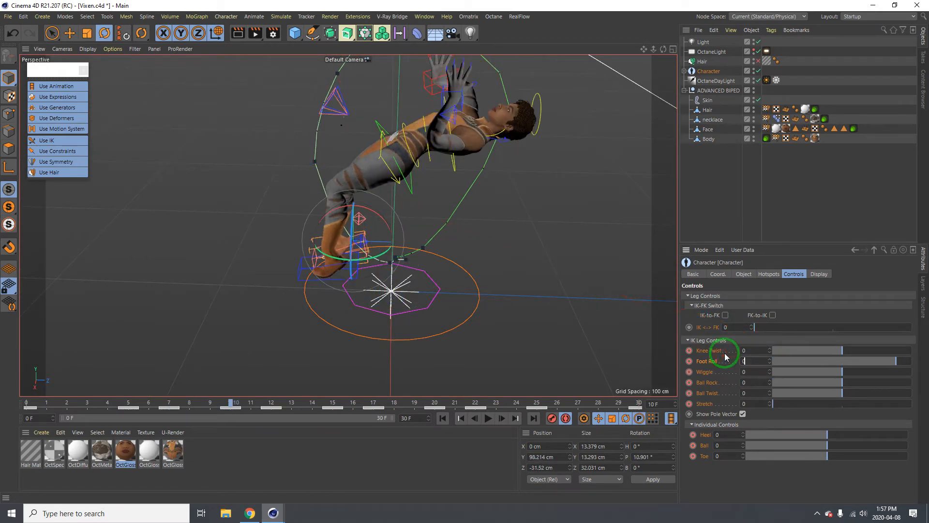
Set the left foot's Foot Roll to 0 at frame 10.
{"action": "left_click_drag", "start_coordinate": [535, 346], "coordinate": [223, 371]}
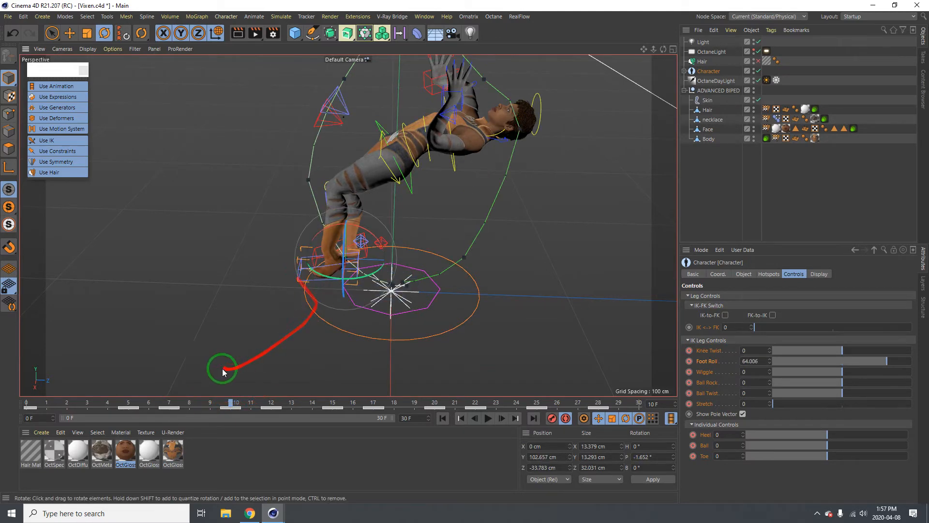
{"action": "left_click", "coordinate": [170, 402]}
{"action": "key", "text": "g"}
{"action": "key", "text": "g"}
{"action": "key", "text": "g"}
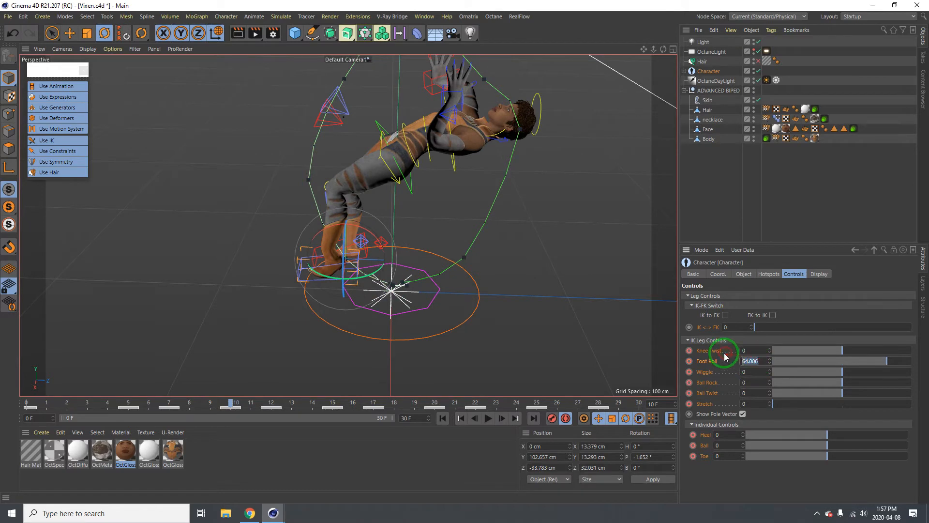
{"action": "type", "text": "0"}
{"action": "key", "text": "Return"}
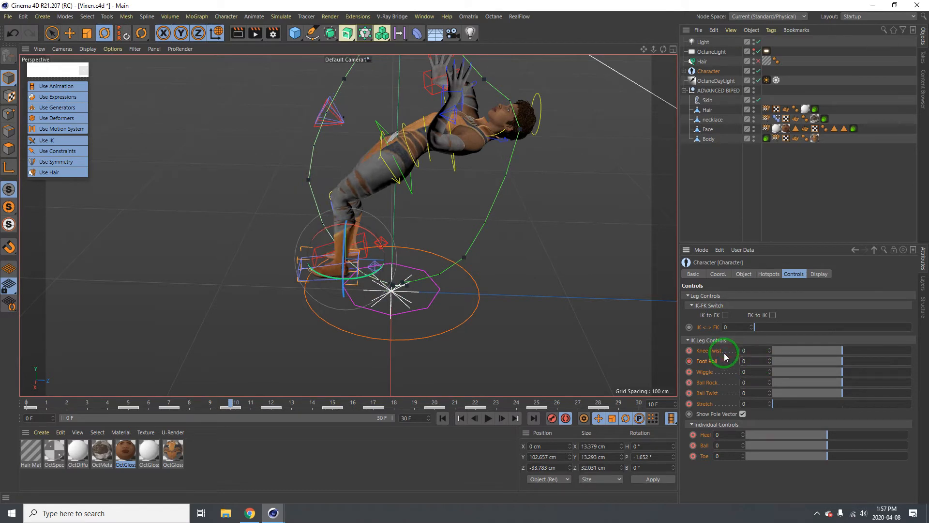
Return to frame 0, clear the selection and turn off generators to view the character without its rig controllers.
{"action": "left_click", "coordinate": [442, 418]}
{"action": "left_click", "coordinate": [72, 107]}
{"action": "left_click", "coordinate": [225, 348]}
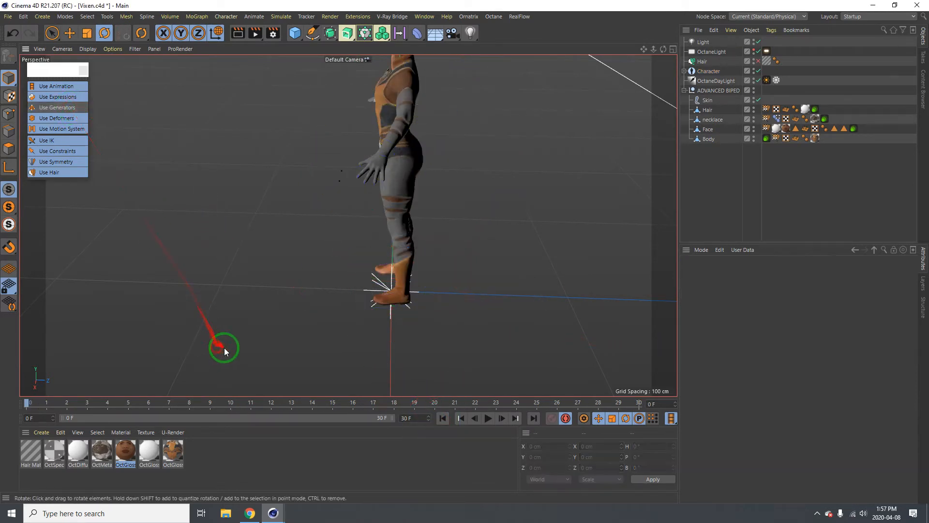
Select the Light at the character's feet and lower it to about -61 cm in Y.
{"action": "left_click", "coordinate": [363, 303]}
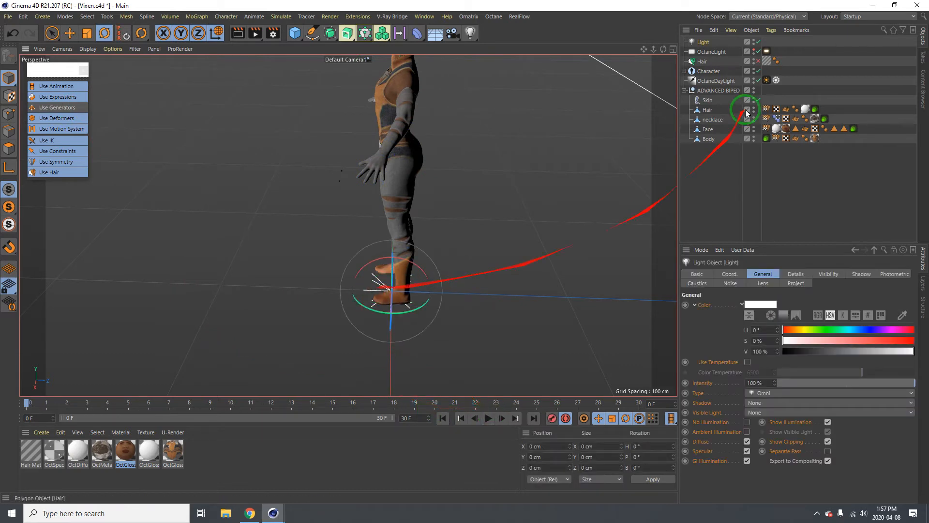
{"action": "left_click", "coordinate": [753, 40]}
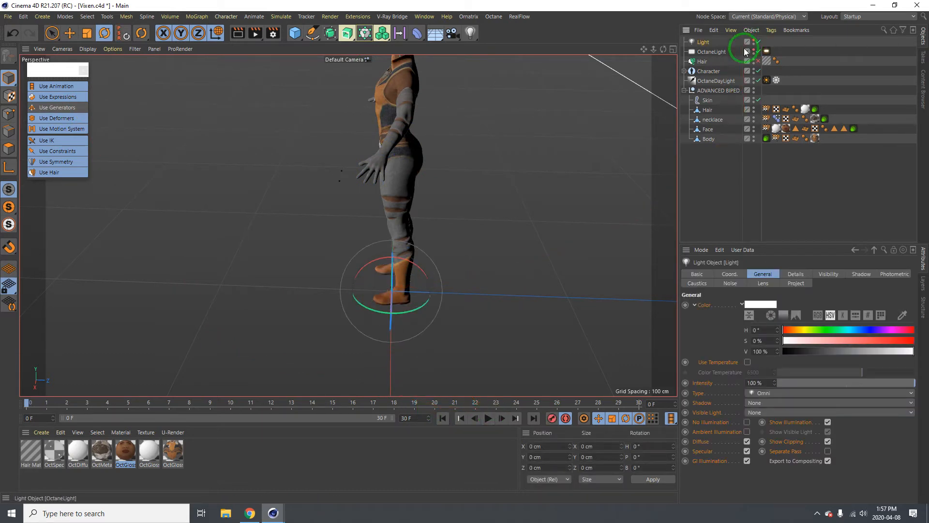
{"action": "key", "text": "e"}
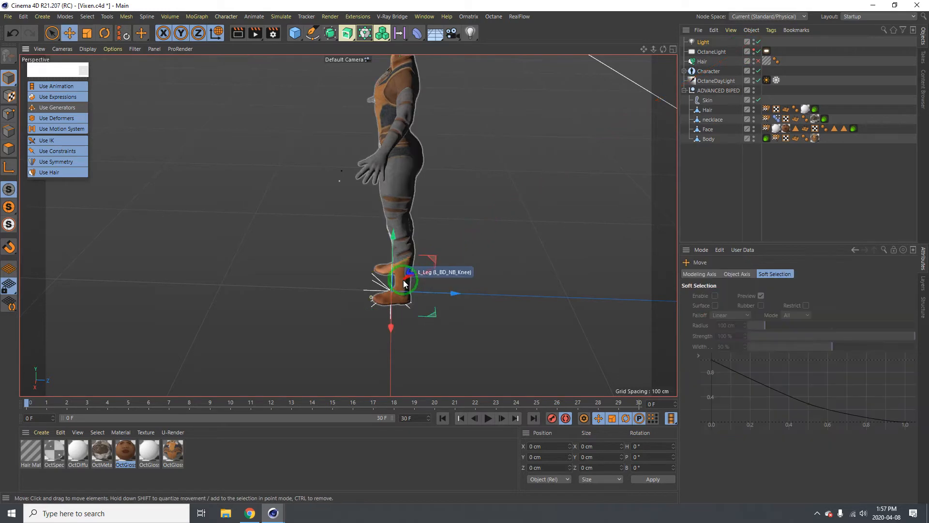
{"action": "left_click_drag", "start_coordinate": [391, 257], "coordinate": [392, 340]}
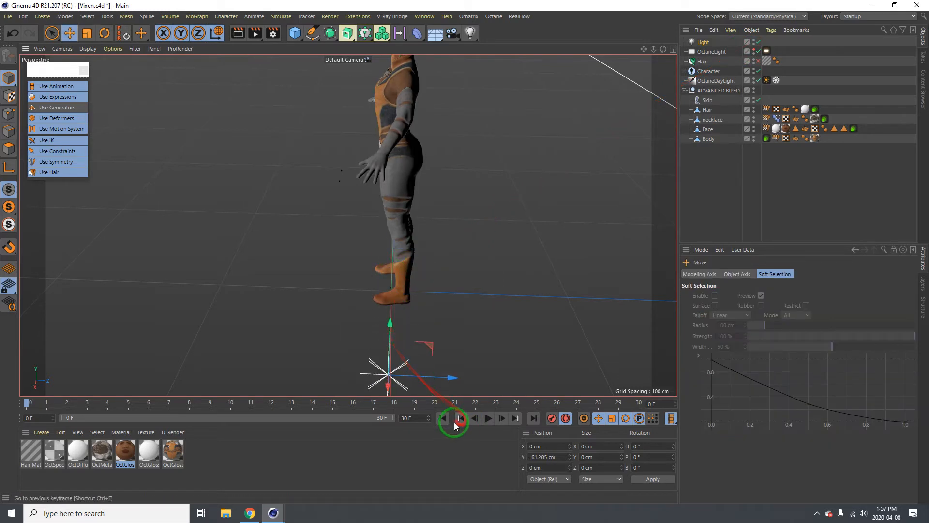
Play the backflip from a wider view, return to frame 0 and turn generators back on.
{"action": "left_click", "coordinate": [489, 418]}
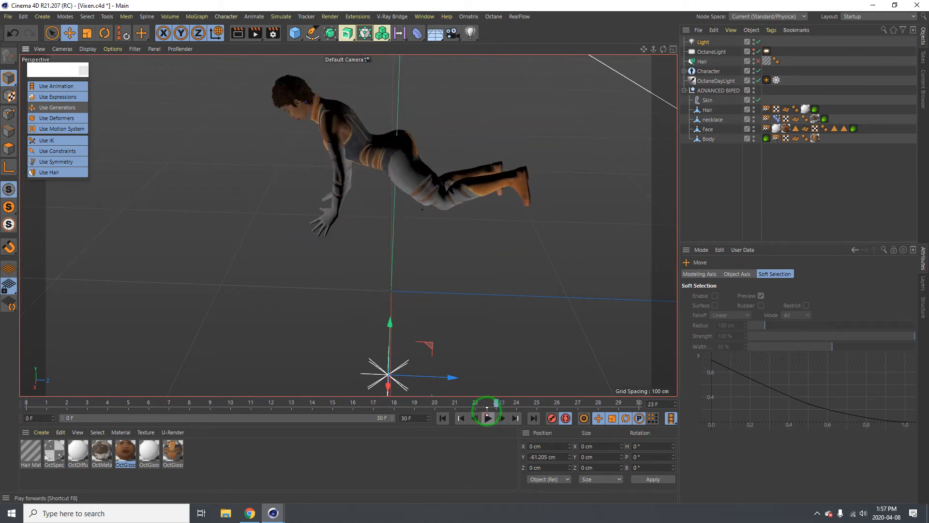
{"action": "left_click", "coordinate": [486, 423]}
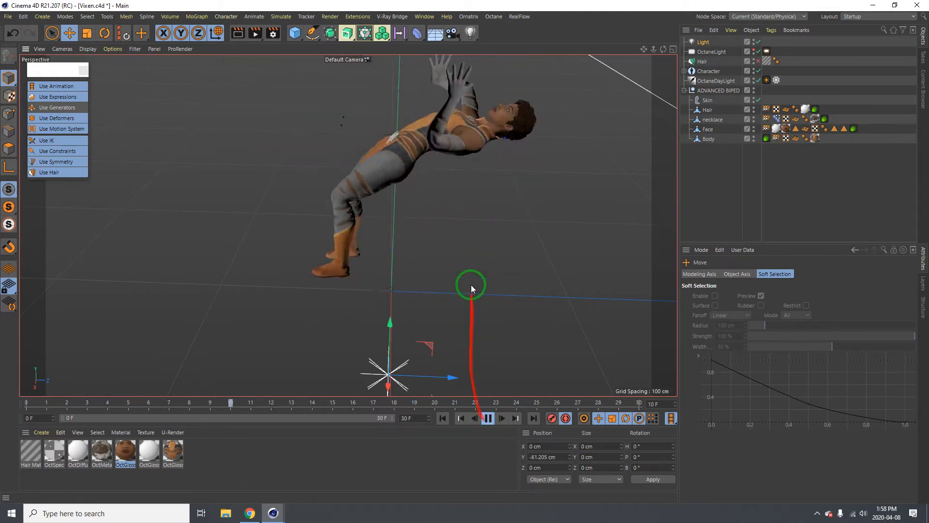
{"action": "right_click_drag", "start_coordinate": [436, 211], "coordinate": [394, 238], "text": "alt"}
{"action": "left_click_drag", "start_coordinate": [394, 238], "coordinate": [402, 192], "text": "alt"}
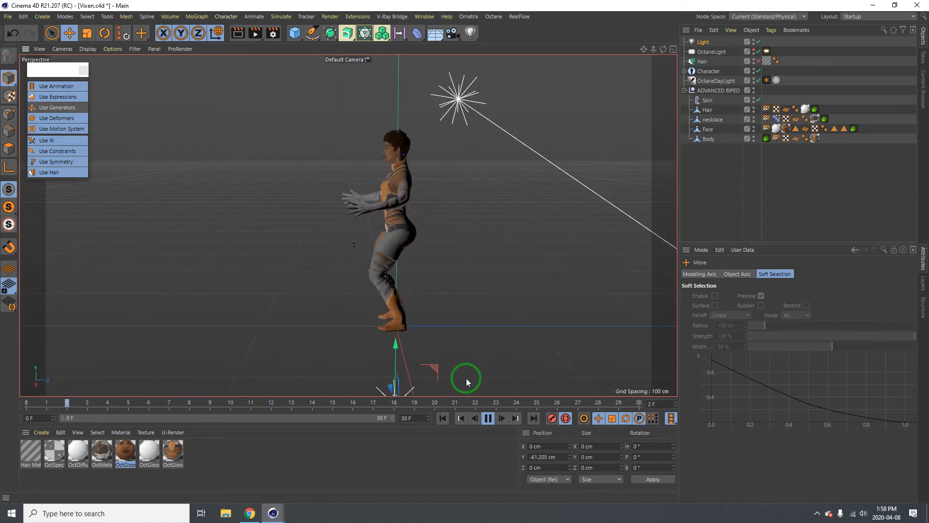
{"action": "left_click", "coordinate": [489, 420]}
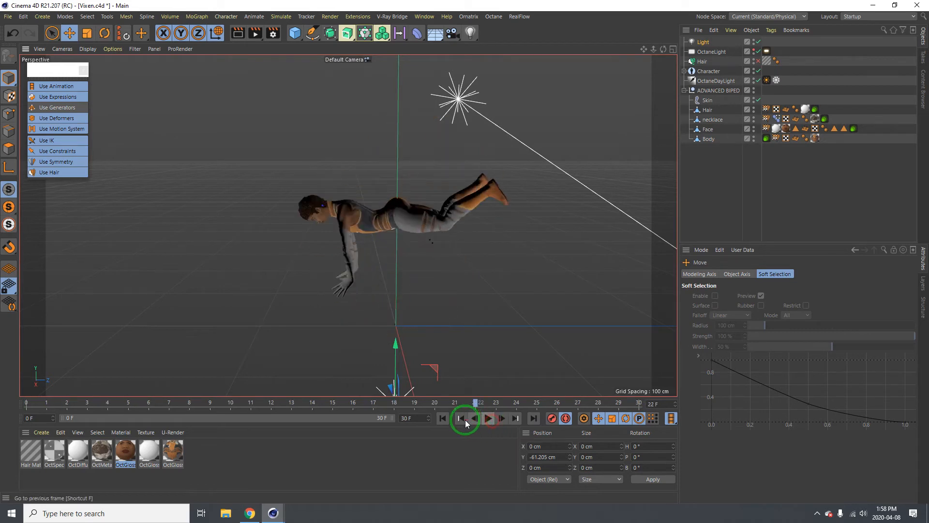
{"action": "left_click", "coordinate": [444, 419]}
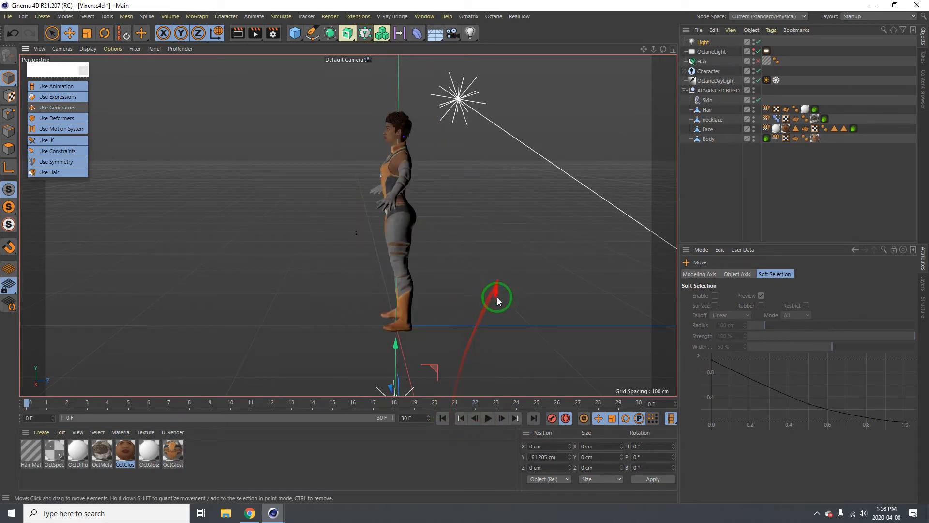
{"action": "left_click", "coordinate": [73, 107]}
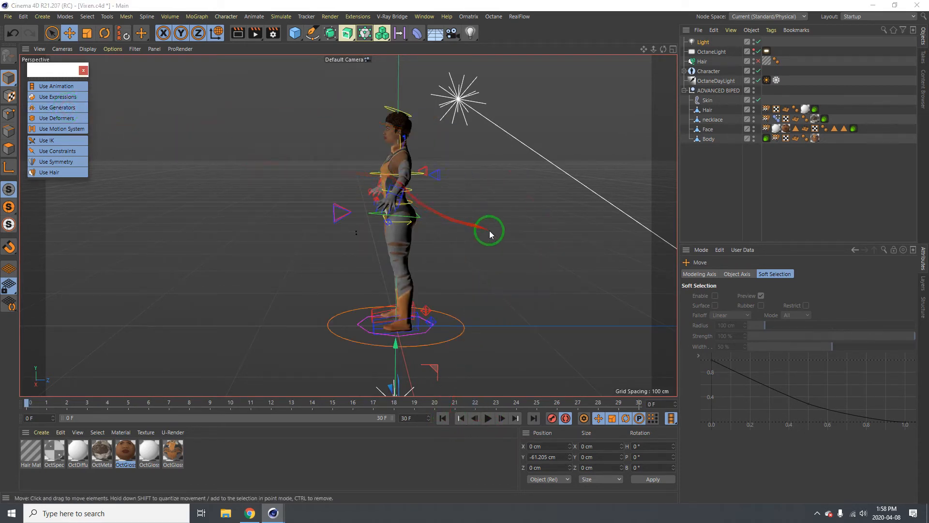
Bring up the Octane Live Viewer, resize it and place it beside the viewport with the character framed closer.
{"action": "right_click_drag", "start_coordinate": [418, 178], "coordinate": [479, 145], "text": "alt"}
{"action": "right_click_drag", "start_coordinate": [402, 193], "coordinate": [336, 200], "text": "alt"}
{"action": "left_click_drag", "start_coordinate": [928, 151], "coordinate": [408, 131]}
{"action": "left_click_drag", "start_coordinate": [719, 291], "coordinate": [504, 290]}
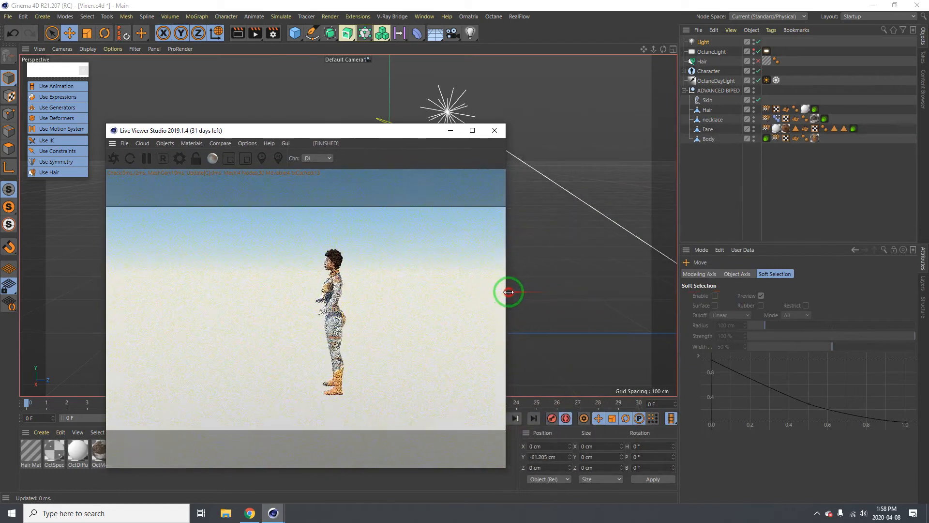
{"action": "left_click_drag", "start_coordinate": [394, 134], "coordinate": [824, 169]}
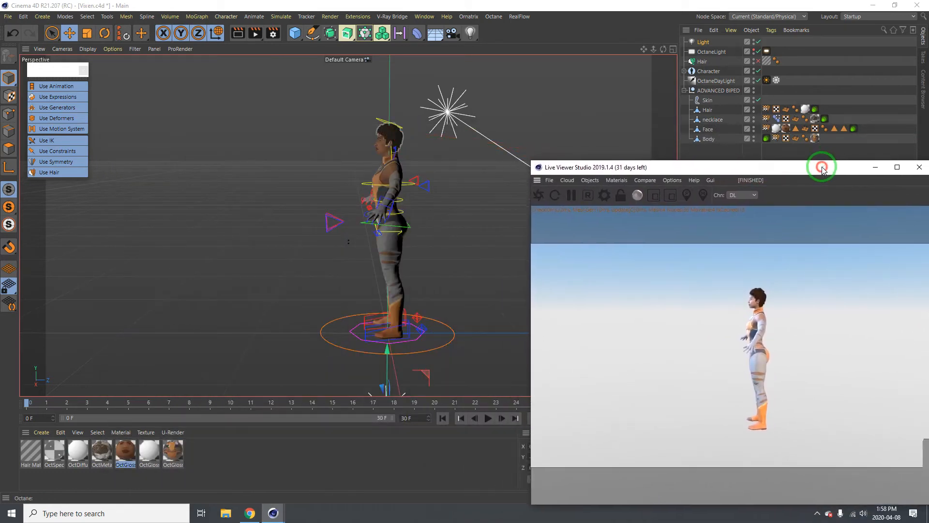
{"action": "scroll", "coordinate": [409, 218], "scroll_direction": "up", "scroll_amount": 3}
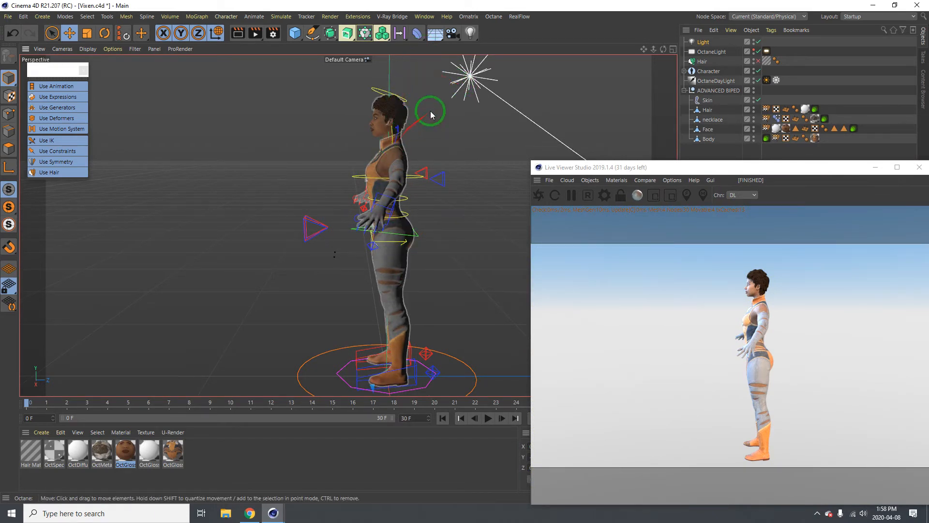
{"action": "middle_click_drag", "start_coordinate": [410, 182], "coordinate": [374, 144], "text": "alt"}
{"action": "scroll", "coordinate": [388, 140], "scroll_direction": "up", "scroll_amount": 2}
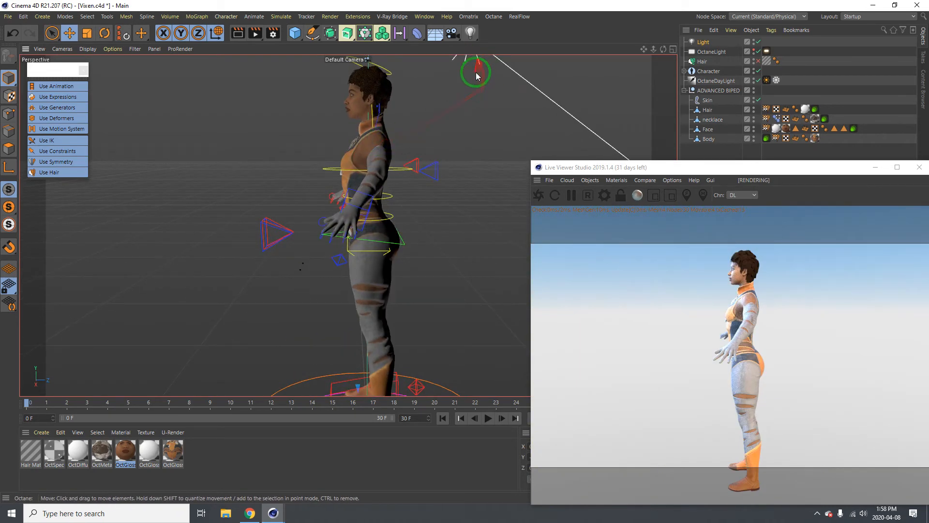
Add a Plane under the character as a floor and hide it in the viewport only.
{"action": "left_click", "coordinate": [298, 39]}
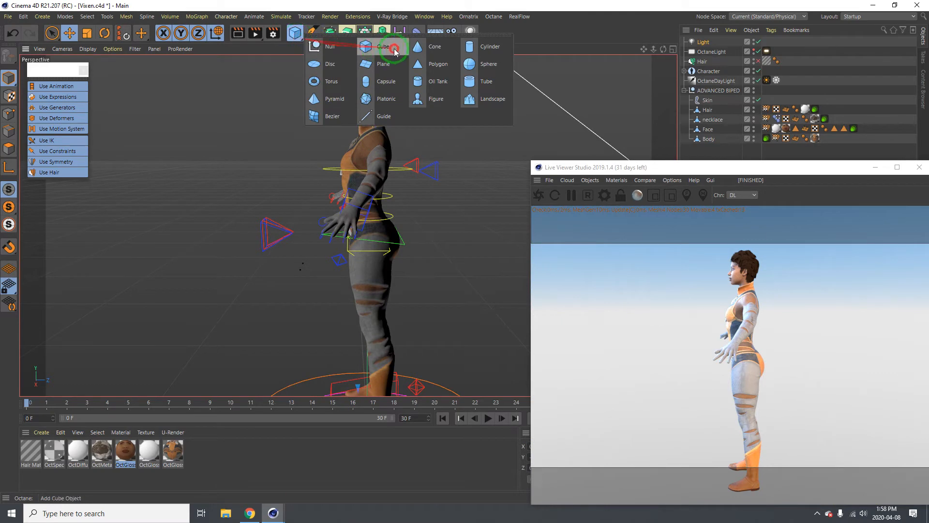
{"action": "left_click", "coordinate": [390, 91]}
{"action": "scroll", "coordinate": [390, 91], "scroll_direction": "down", "scroll_amount": 4}
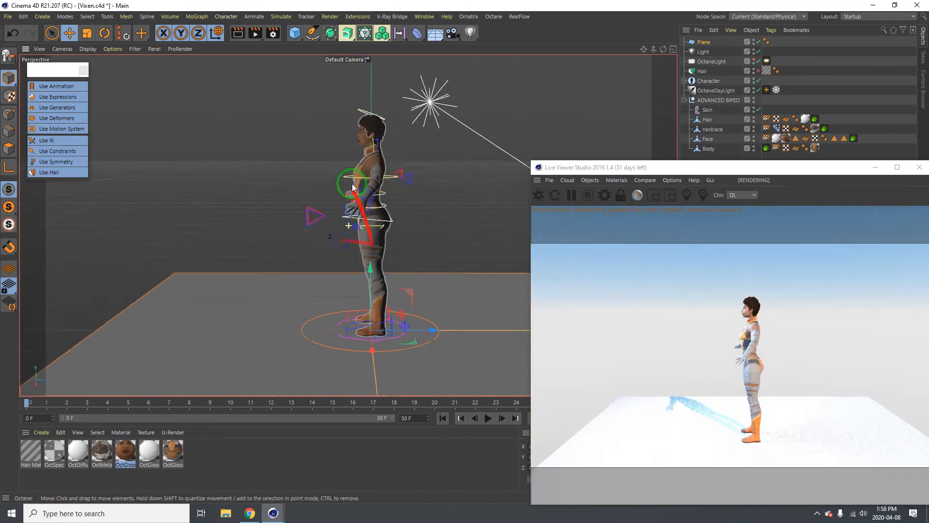
{"action": "scroll", "coordinate": [354, 183], "scroll_direction": "down", "scroll_amount": 2}
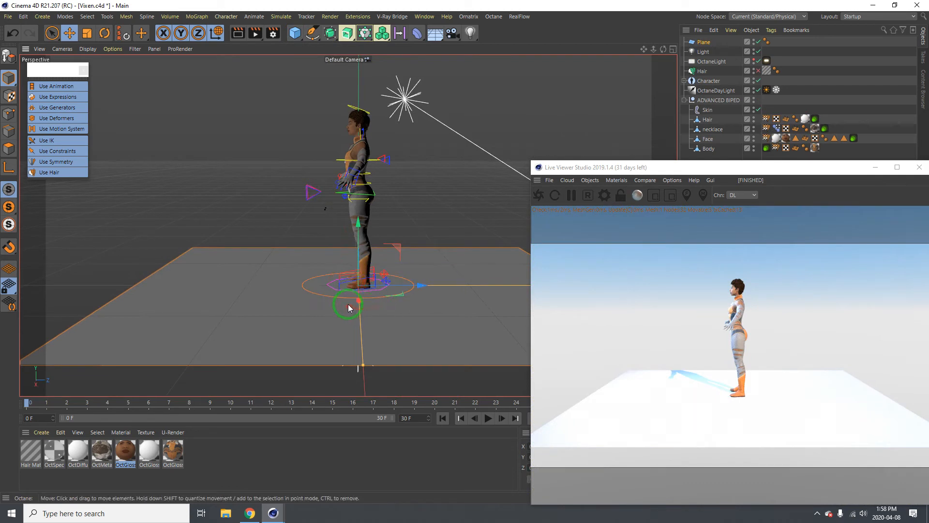
{"action": "left_click_drag", "start_coordinate": [349, 304], "coordinate": [344, 305]}
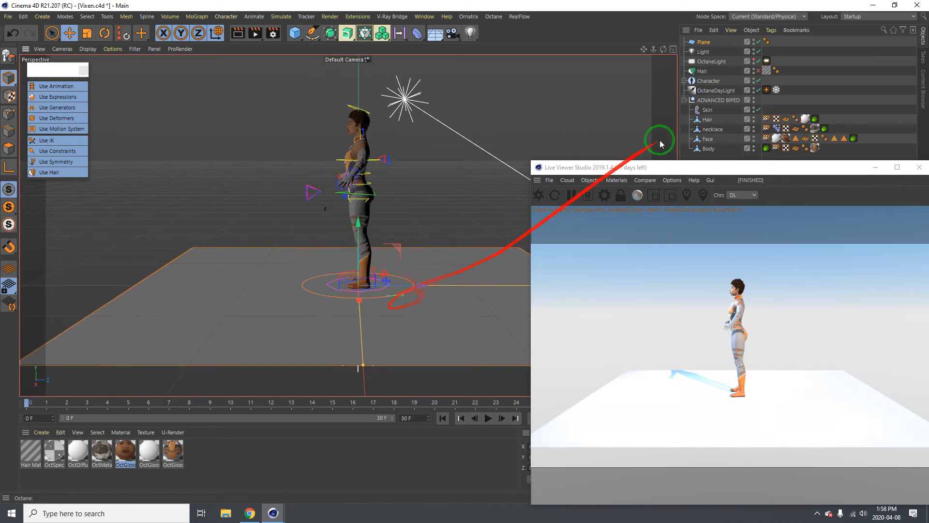
{"action": "left_click", "coordinate": [755, 39]}
{"action": "right_click_drag", "start_coordinate": [378, 250], "coordinate": [345, 190], "text": "alt"}
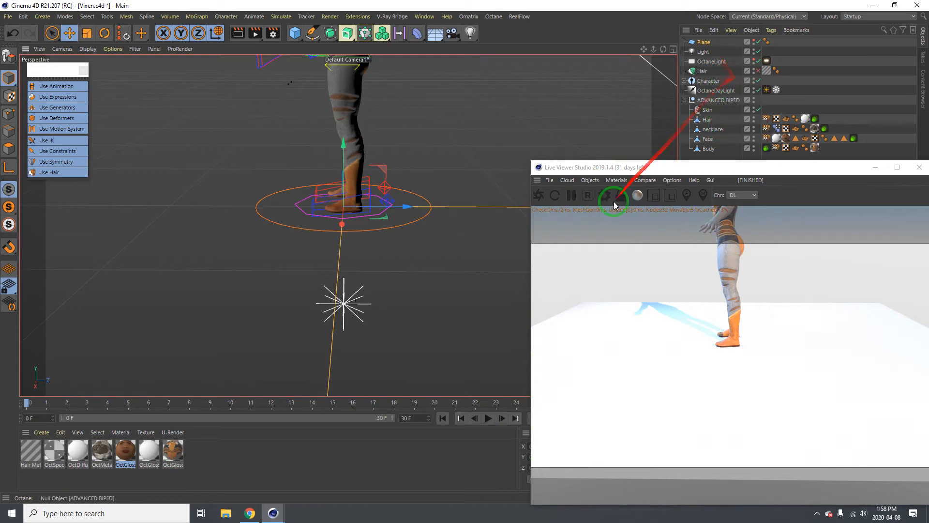
Set the Ground blend angle in the OctaneDayLight's DayLight tag to 1.
{"action": "left_click_drag", "start_coordinate": [680, 175], "coordinate": [490, 53]}
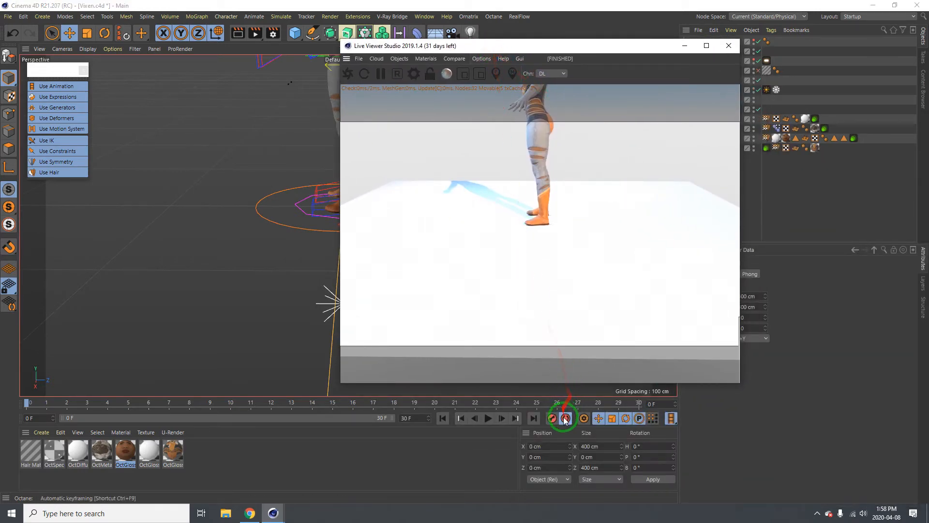
{"action": "left_click_drag", "start_coordinate": [608, 44], "coordinate": [482, 61]}
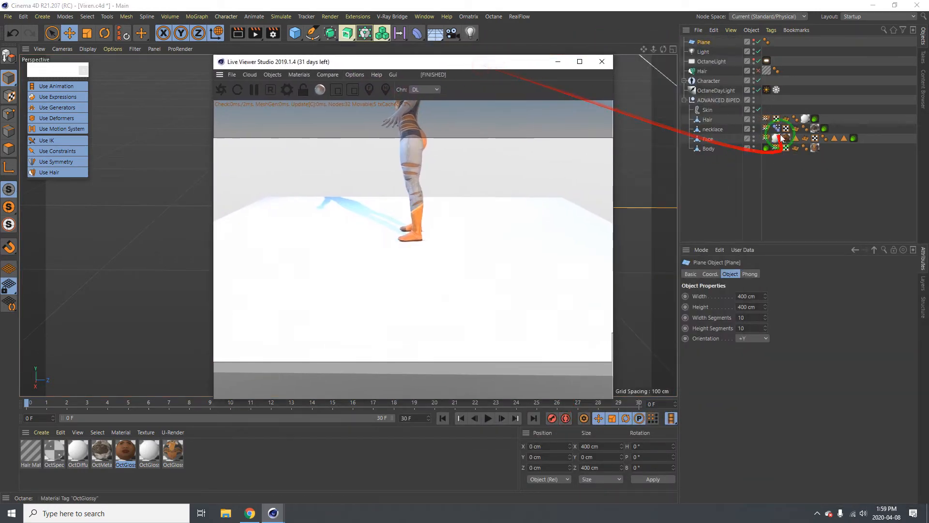
{"action": "left_click", "coordinate": [732, 96]}
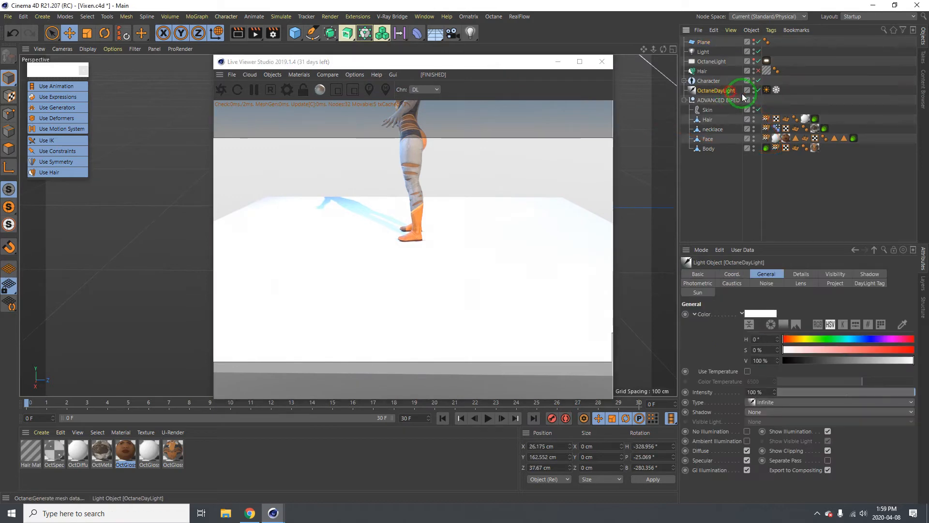
{"action": "left_click", "coordinate": [767, 92]}
{"action": "left_click", "coordinate": [724, 450]}
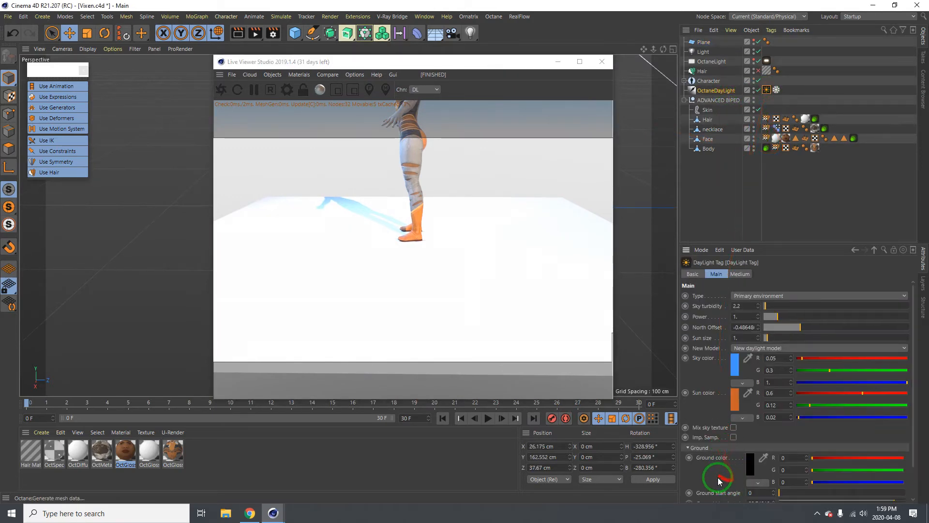
{"action": "scroll", "coordinate": [775, 480], "scroll_direction": "down", "scroll_amount": 2}
{"action": "left_click_drag", "start_coordinate": [827, 472], "coordinate": [672, 474]}
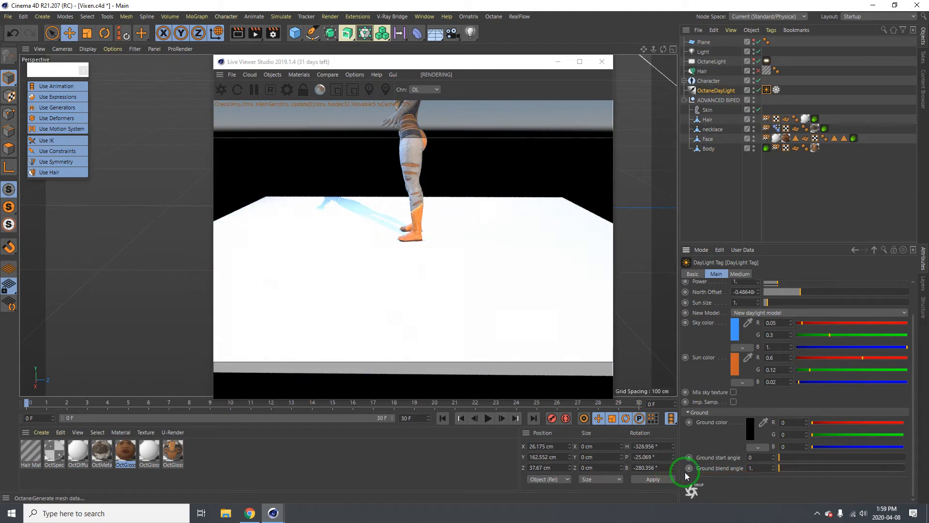
Show the floor plane in the viewport to scale it up, and hide it there again.
{"action": "left_click_drag", "start_coordinate": [464, 62], "coordinate": [768, 177]}
{"action": "middle_click_drag", "start_coordinate": [348, 135], "coordinate": [321, 270], "text": "alt"}
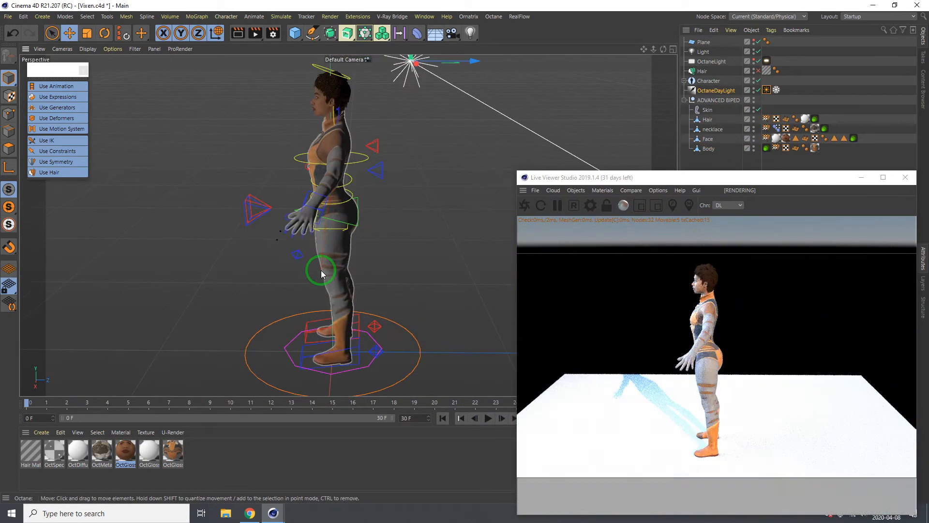
{"action": "left_click_drag", "start_coordinate": [321, 270], "coordinate": [322, 261], "text": "alt"}
{"action": "middle_click_drag", "start_coordinate": [322, 262], "coordinate": [327, 229], "text": "alt"}
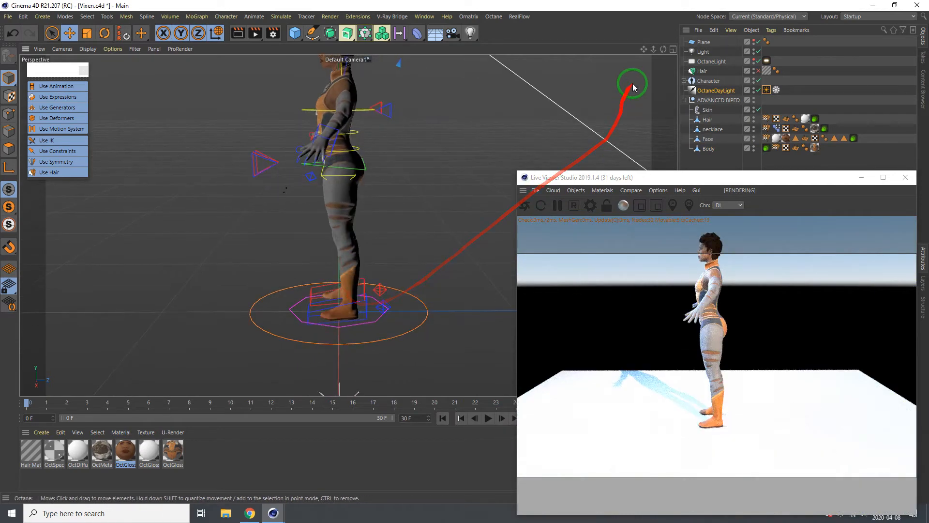
{"action": "left_click", "coordinate": [754, 42]}
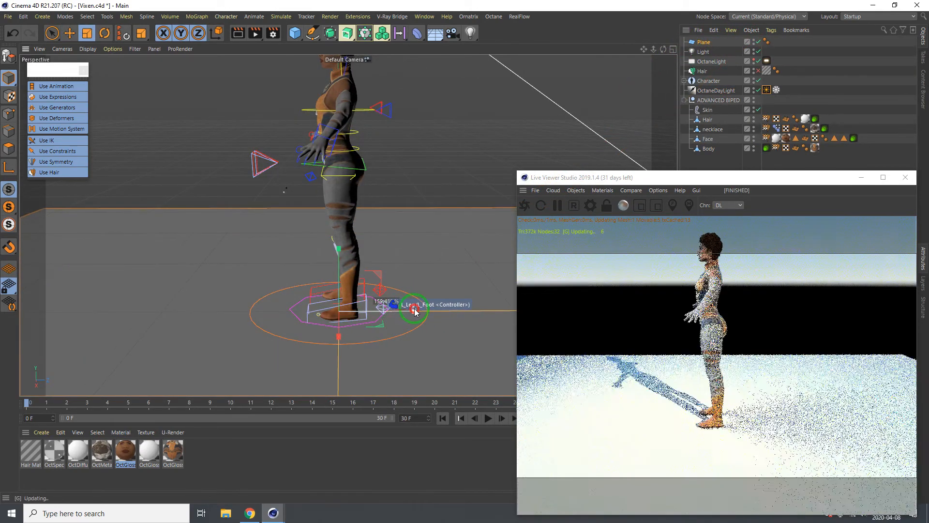
{"action": "left_click", "coordinate": [754, 41]}
{"action": "scroll", "coordinate": [334, 185], "scroll_direction": "down", "scroll_amount": 1}
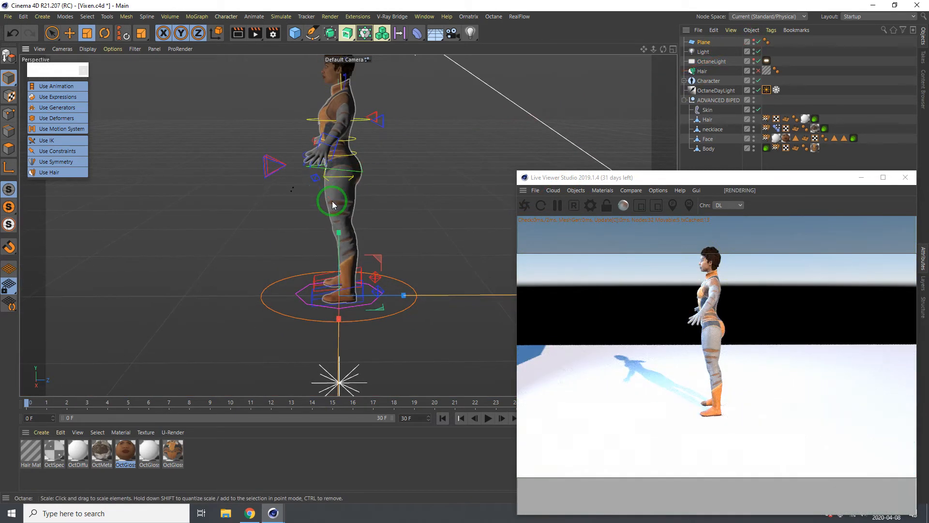
Frame the whole character, reposition the Live Viewer and play the backflip to check it in the live render.
{"action": "key", "text": "e"}
{"action": "left_click", "coordinate": [271, 309]}
{"action": "scroll", "coordinate": [306, 289], "scroll_direction": "down", "scroll_amount": 3}
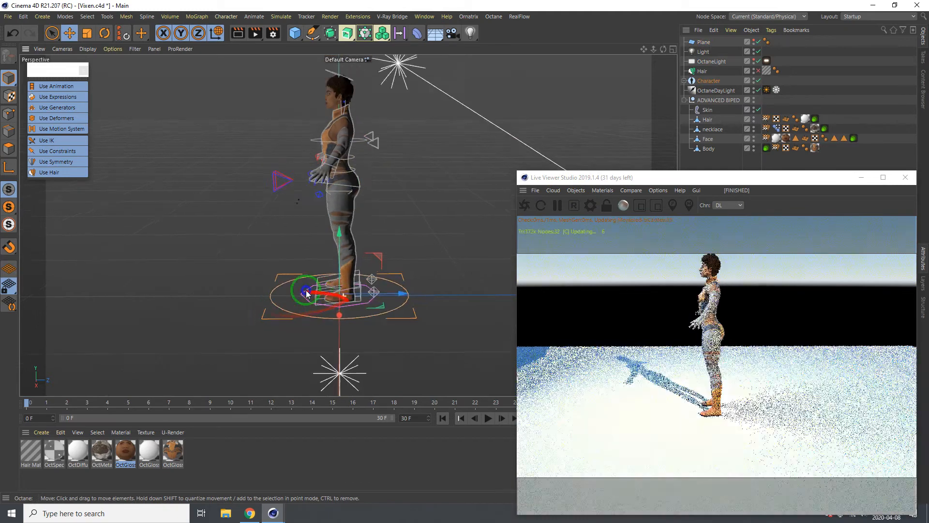
{"action": "middle_click_drag", "start_coordinate": [275, 251], "coordinate": [267, 249], "text": "alt"}
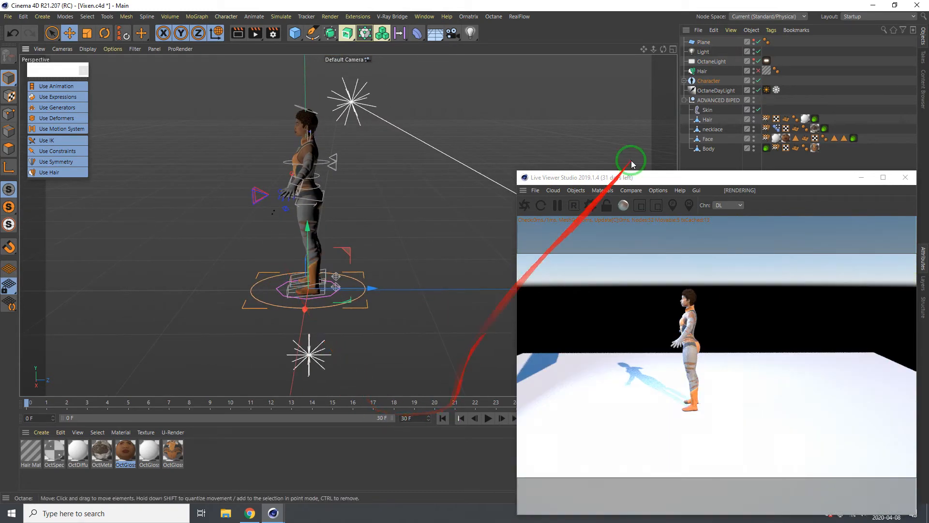
{"action": "left_click_drag", "start_coordinate": [651, 177], "coordinate": [614, 66]}
{"action": "left_click", "coordinate": [488, 418]}
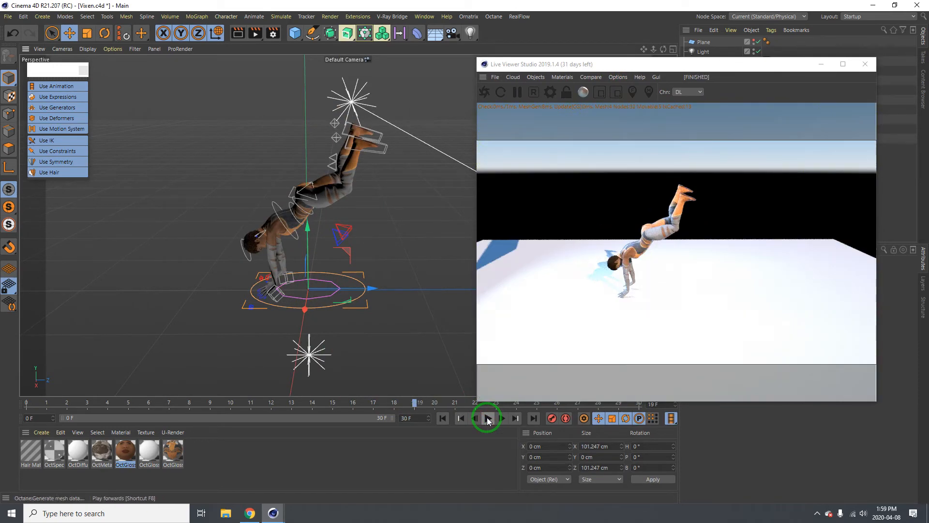
Rewind the backflip, key the character's root controller for the take-off, and raise it about 18.6 cm at frame 10.
{"action": "left_click", "coordinate": [487, 418]}
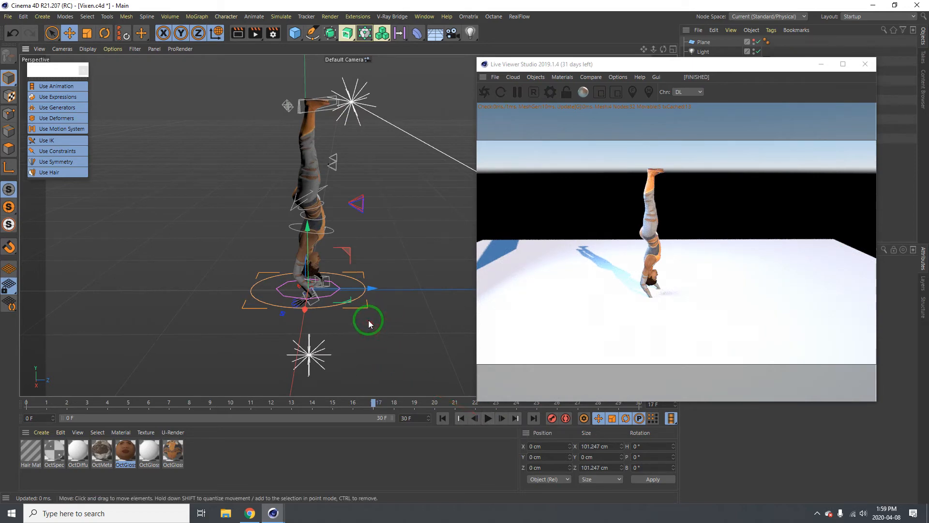
{"action": "left_click", "coordinate": [443, 418]}
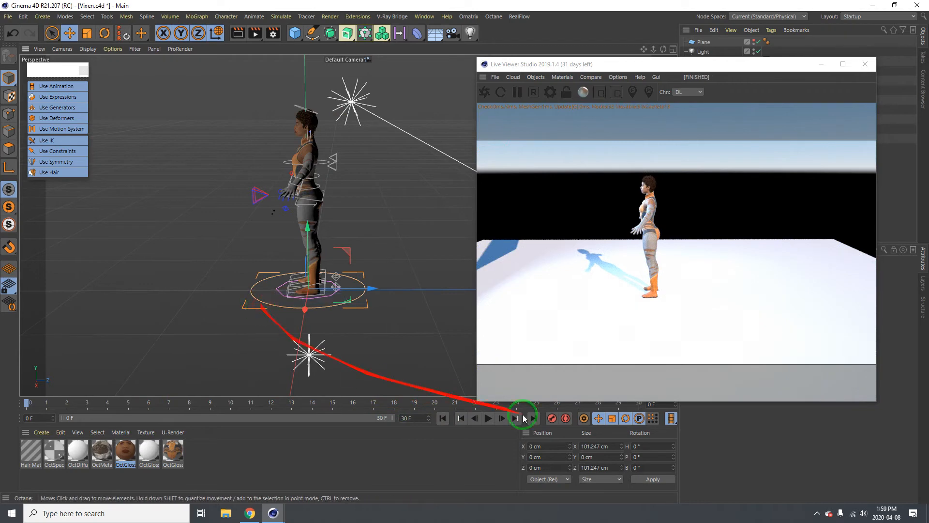
{"action": "left_click", "coordinate": [488, 418]}
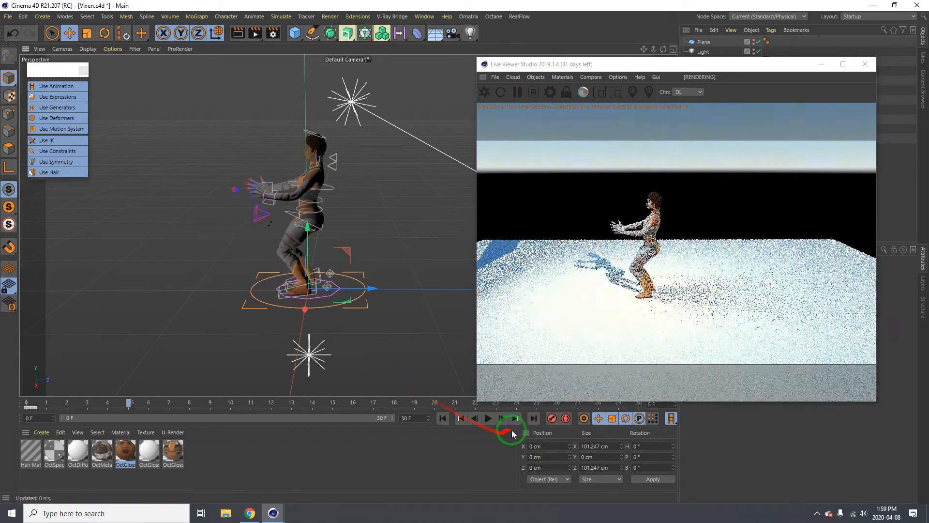
{"action": "left_click", "coordinate": [552, 419]}
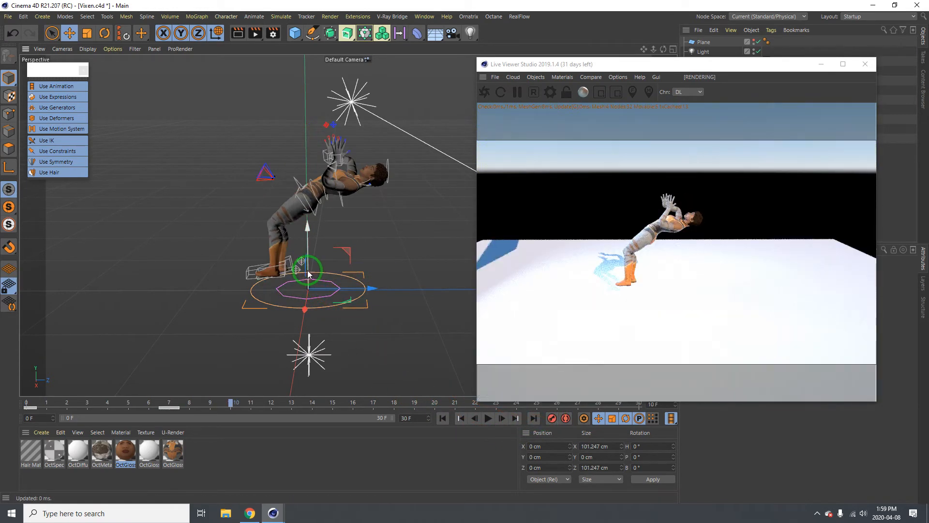
{"action": "left_click_drag", "start_coordinate": [307, 271], "coordinate": [308, 251]}
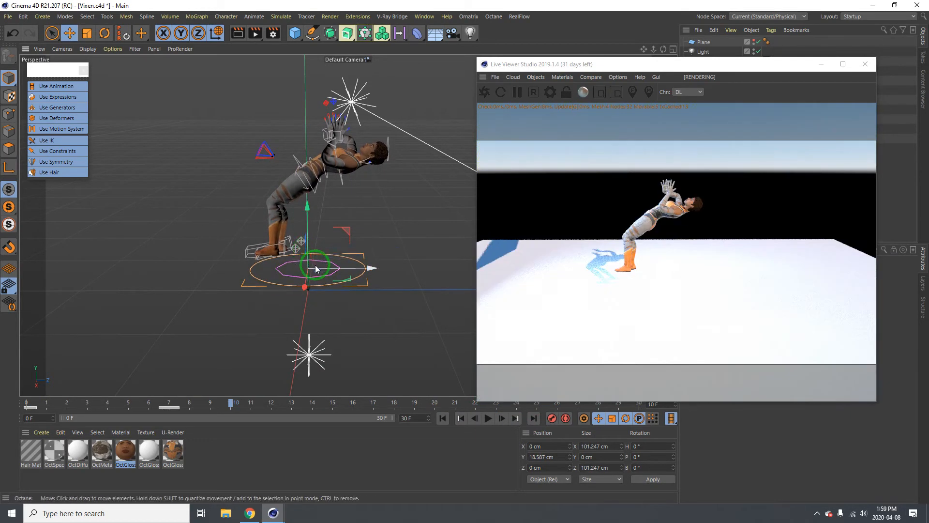
Uncover the attributes by moving the Live Viewer, and set the right IK arm controller's Arm Twist to -45 at frame 10.
{"action": "right_click_drag", "start_coordinate": [311, 145], "coordinate": [387, 131], "text": "alt"}
{"action": "left_click_drag", "start_coordinate": [356, 138], "coordinate": [300, 156], "text": "alt"}
{"action": "middle_click_drag", "start_coordinate": [301, 156], "coordinate": [251, 168], "text": "alt"}
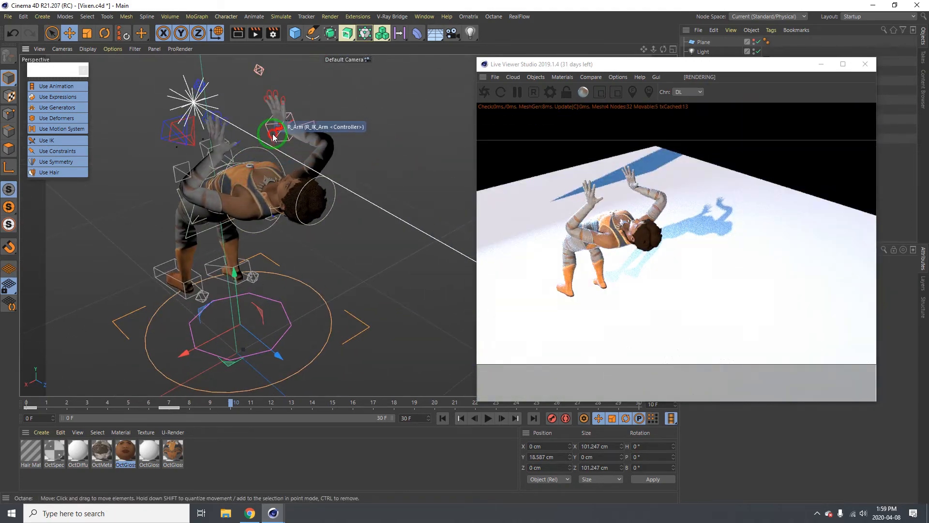
{"action": "left_click", "coordinate": [275, 131]}
{"action": "left_click_drag", "start_coordinate": [675, 66], "coordinate": [596, 17]}
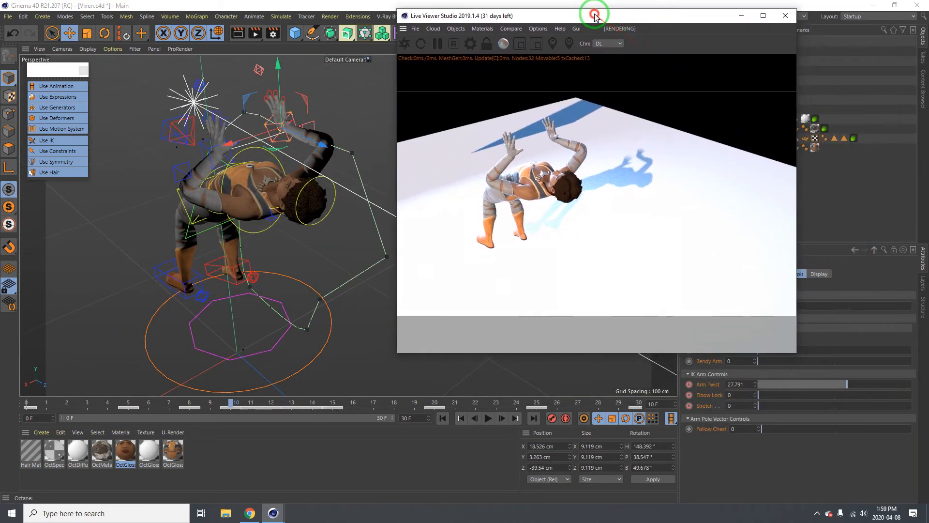
{"action": "left_click_drag", "start_coordinate": [856, 386], "coordinate": [817, 391]}
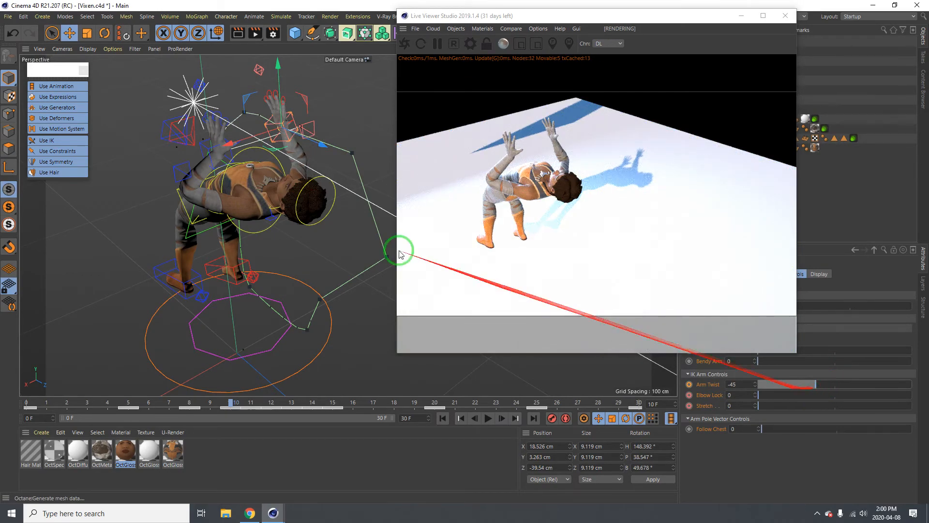
Try an Arm Twist of -30 on the left IK arm controller, and undo the arm twist changes.
{"action": "left_click_drag", "start_coordinate": [253, 191], "coordinate": [231, 153], "text": "alt"}
{"action": "key", "text": "ctrl+z"}
{"action": "mouse_move", "coordinate": [818, 385]}
{"action": "left_mouse_down"}
{"action": "mouse_move", "coordinate": [810, 385]}
{"action": "mouse_move", "coordinate": [830, 385]}
{"action": "left_mouse_up"}
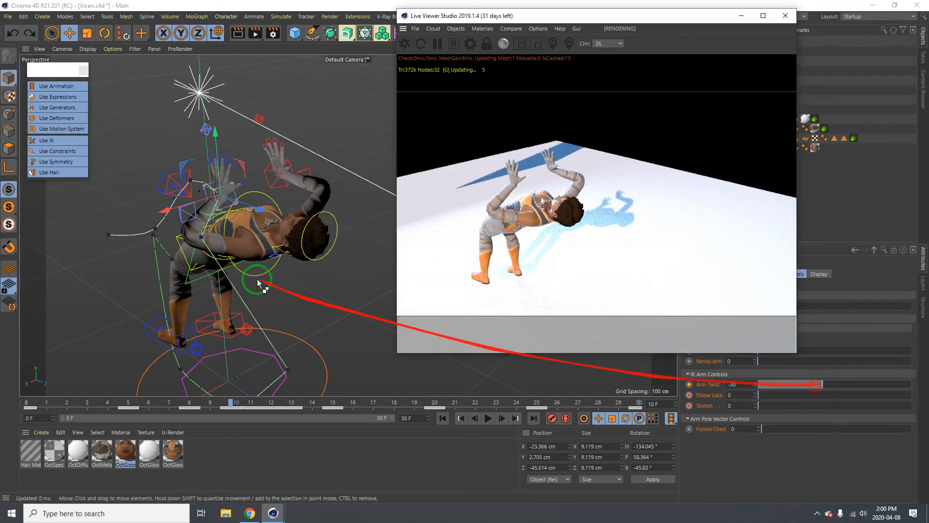
{"action": "key", "text": "ctrl+z"}
Set the right IK arm controller's Arm Twist to -37 at frame 10.
{"action": "left_click_drag", "start_coordinate": [217, 200], "coordinate": [249, 194], "text": "alt"}
{"action": "left_click", "coordinate": [250, 179]}
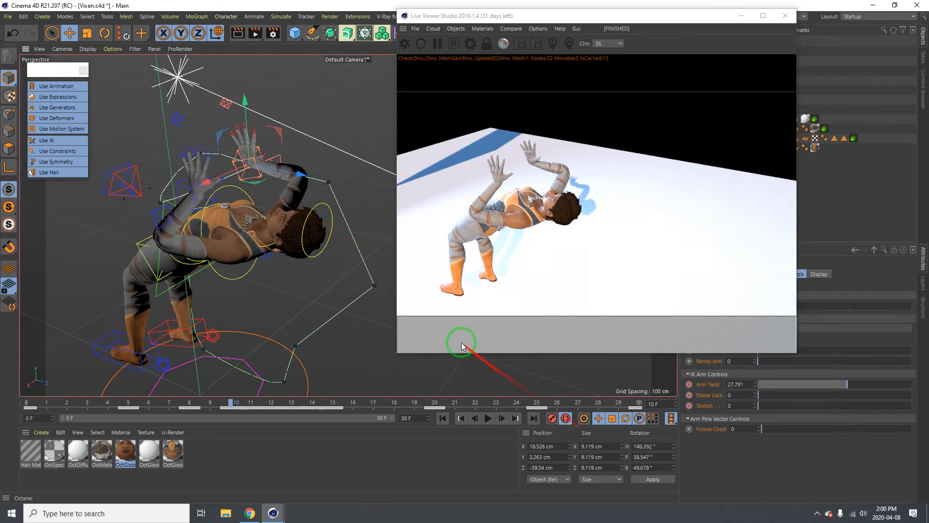
{"action": "left_click_drag", "start_coordinate": [844, 385], "coordinate": [840, 383]}
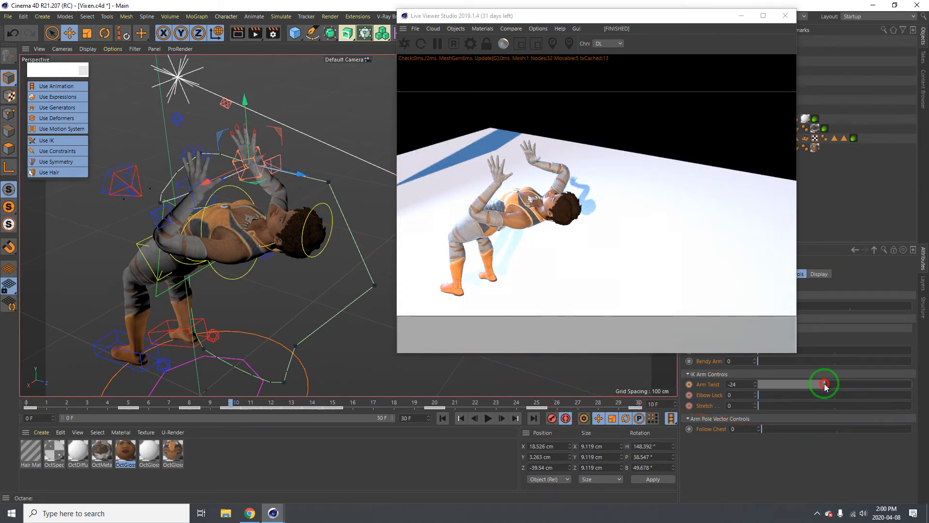
{"action": "left_click_drag", "start_coordinate": [213, 243], "coordinate": [166, 199], "text": "alt"}
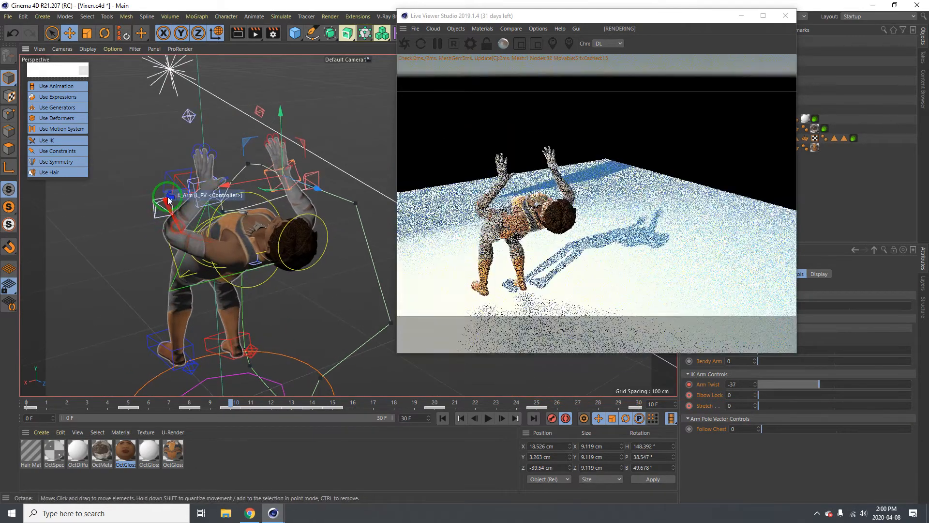
Set the left IK arm controller's Arm Twist to -63 and move it to about X -23.7, Y 7.5, Z -37.3 cm.
{"action": "left_click", "coordinate": [195, 193]}
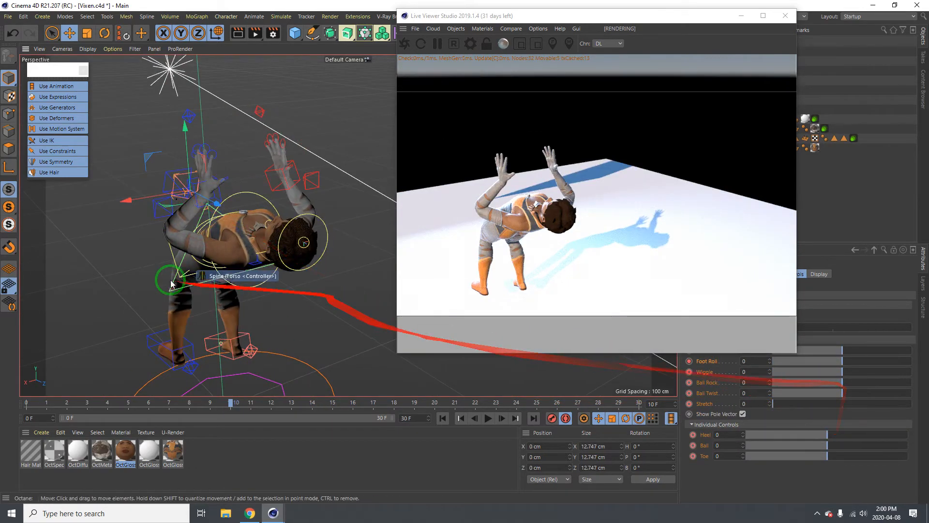
{"action": "left_click_drag", "start_coordinate": [170, 264], "coordinate": [167, 219], "text": "alt"}
{"action": "left_click", "coordinate": [194, 189]}
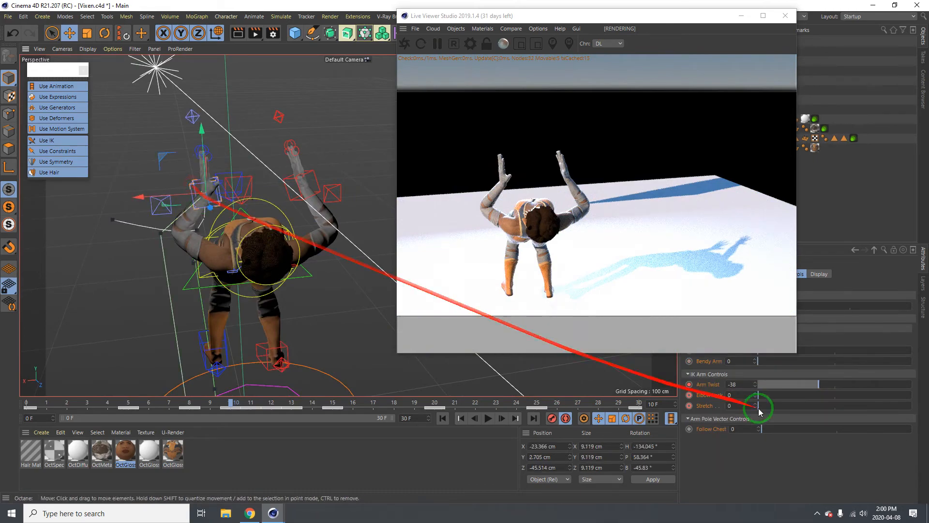
{"action": "left_click_drag", "start_coordinate": [816, 384], "coordinate": [808, 383]}
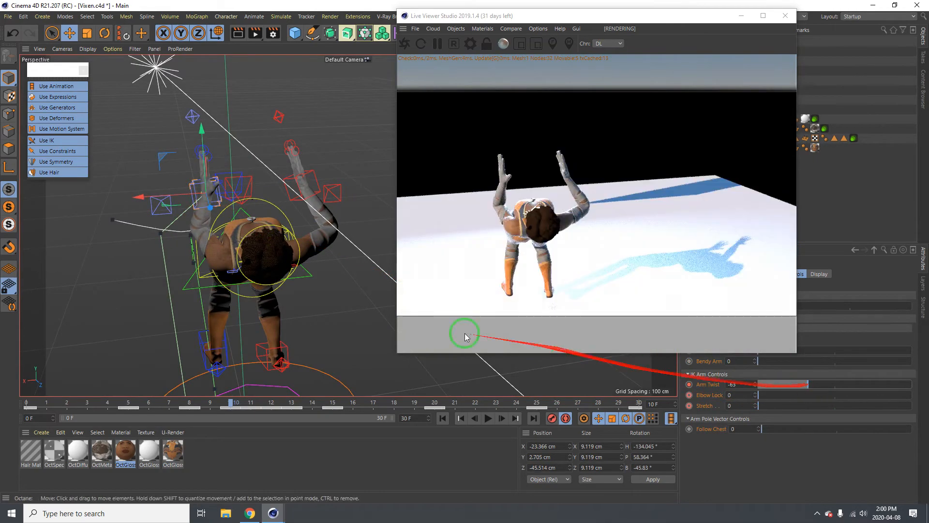
{"action": "left_click_drag", "start_coordinate": [245, 249], "coordinate": [124, 256], "text": "alt"}
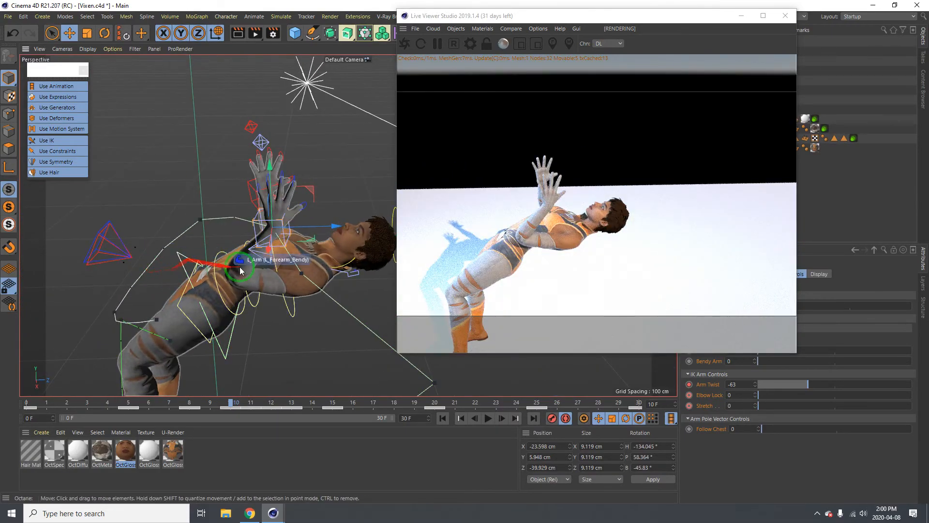
{"action": "left_click_drag", "start_coordinate": [240, 266], "coordinate": [295, 228], "text": "alt"}
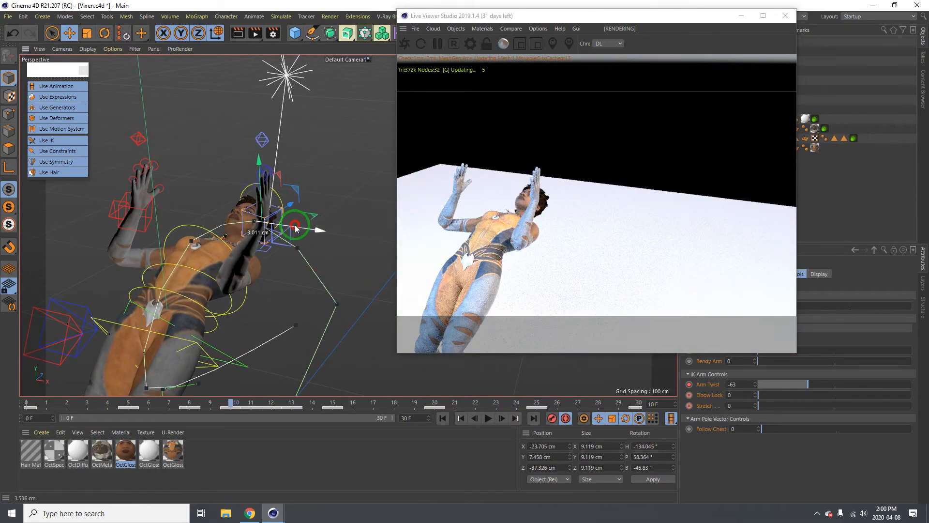
Try a further sideways shift of the left IK arm controller, and set its Arm Twist to 1.
{"action": "left_click_drag", "start_coordinate": [783, 383], "coordinate": [827, 385]}
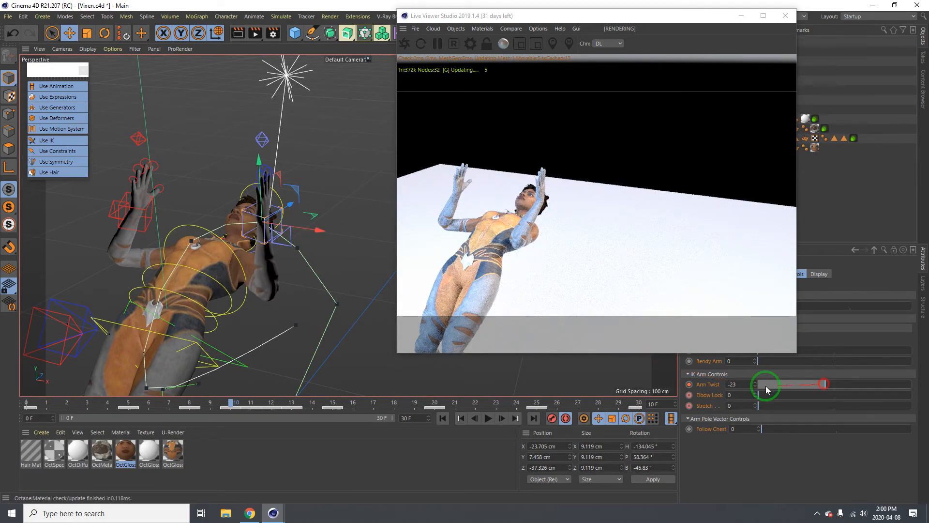
{"action": "left_click_drag", "start_coordinate": [297, 305], "coordinate": [154, 282], "text": "alt"}
{"action": "left_click_drag", "start_coordinate": [268, 231], "coordinate": [247, 230]}
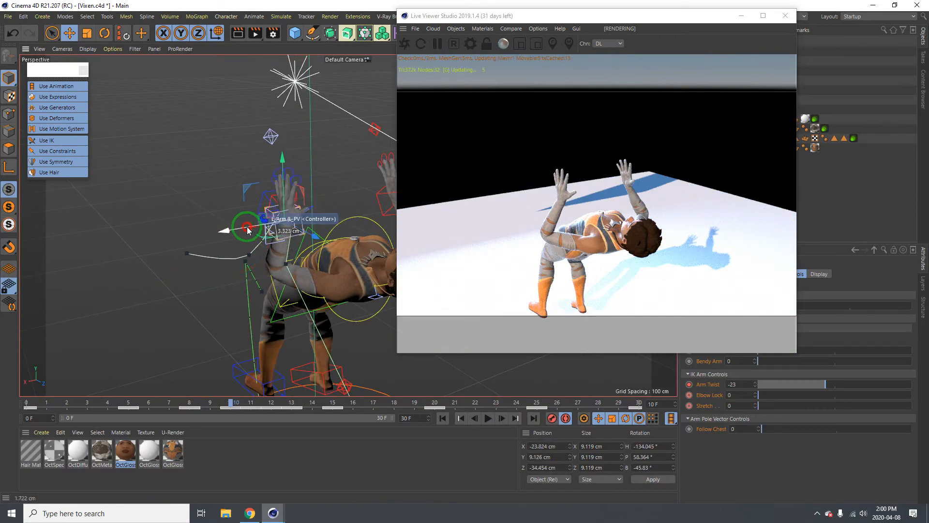
{"action": "left_click_drag", "start_coordinate": [851, 387], "coordinate": [836, 384]}
{"action": "left_click_drag", "start_coordinate": [321, 284], "coordinate": [312, 267], "text": "alt"}
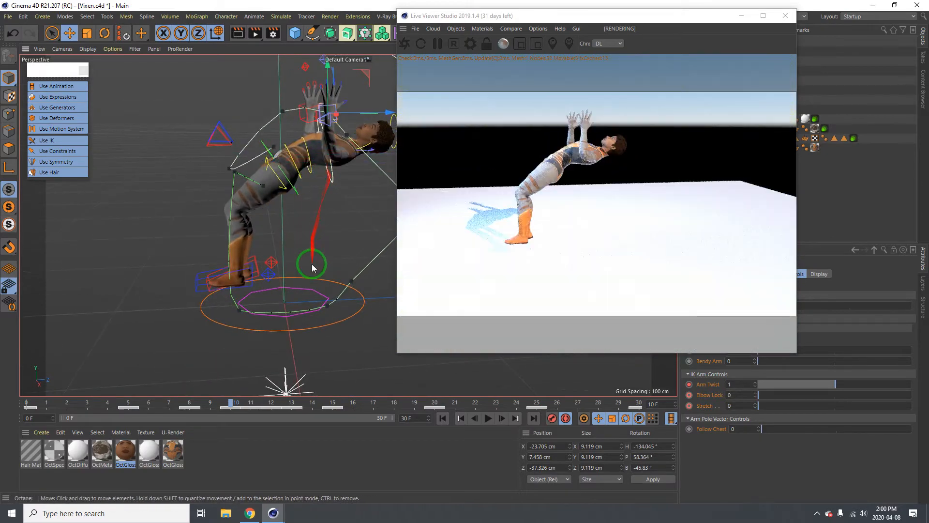
Select the character's root controller, compare the poses at frames 5 to 7, and key its ground position at frame 7.
{"action": "left_click", "coordinate": [221, 332]}
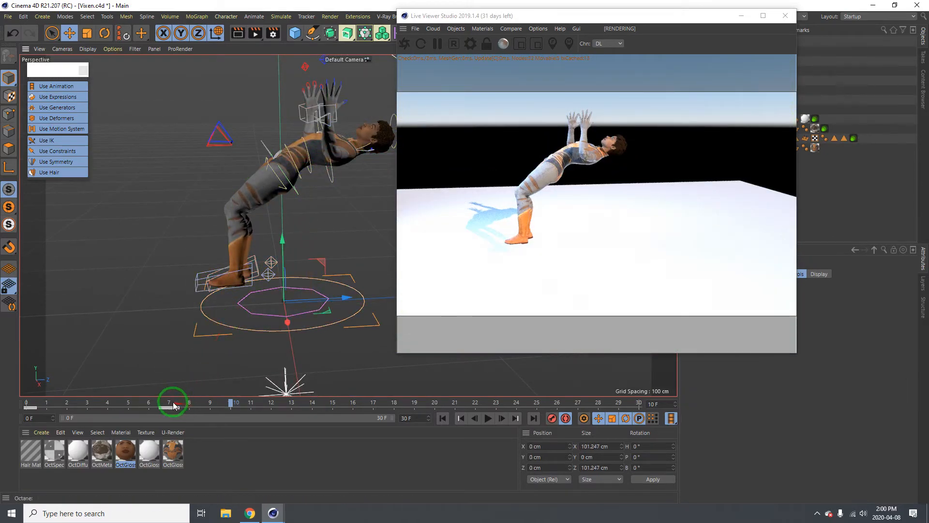
{"action": "left_click_drag", "start_coordinate": [173, 402], "coordinate": [133, 401]}
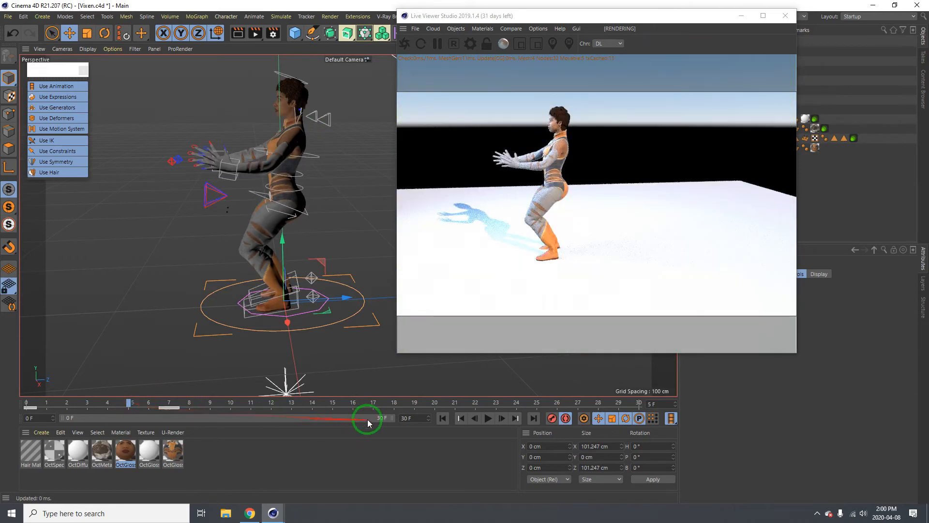
{"action": "left_click", "coordinate": [176, 403]}
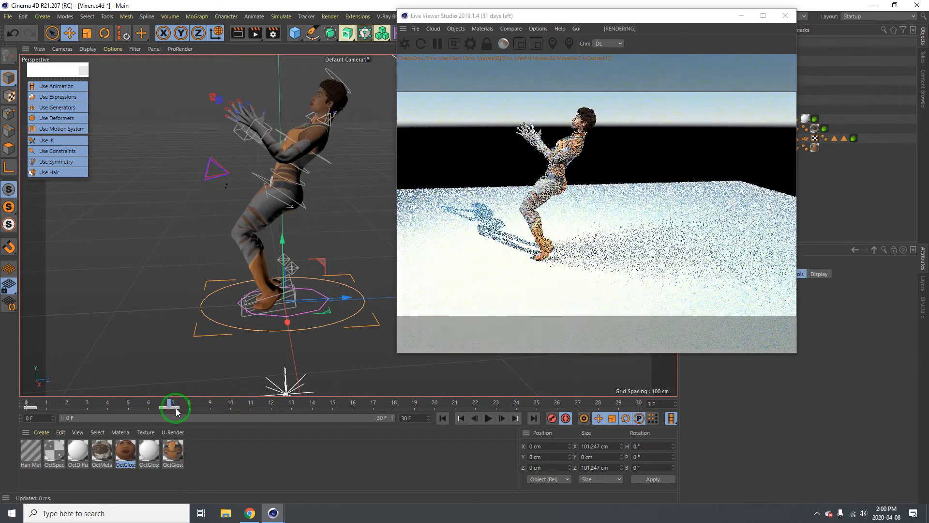
{"action": "left_click", "coordinate": [134, 402]}
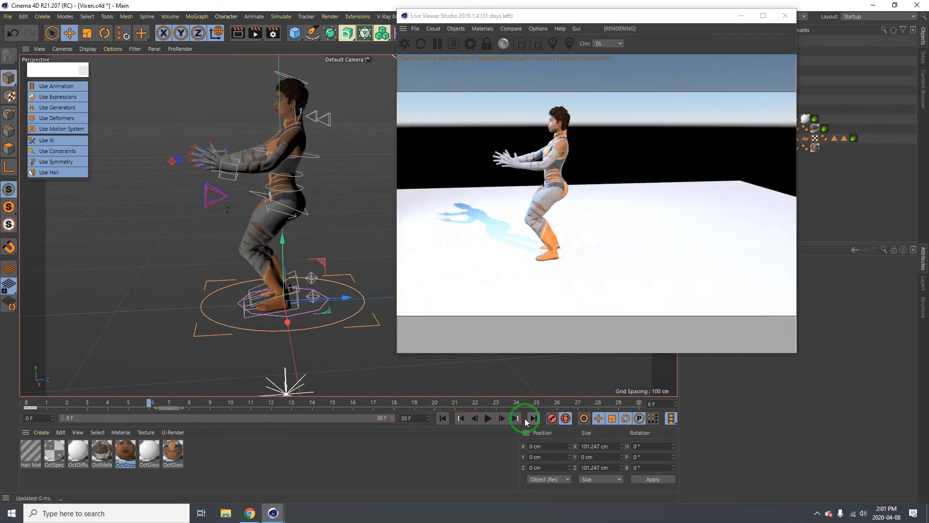
{"action": "left_click", "coordinate": [527, 419]}
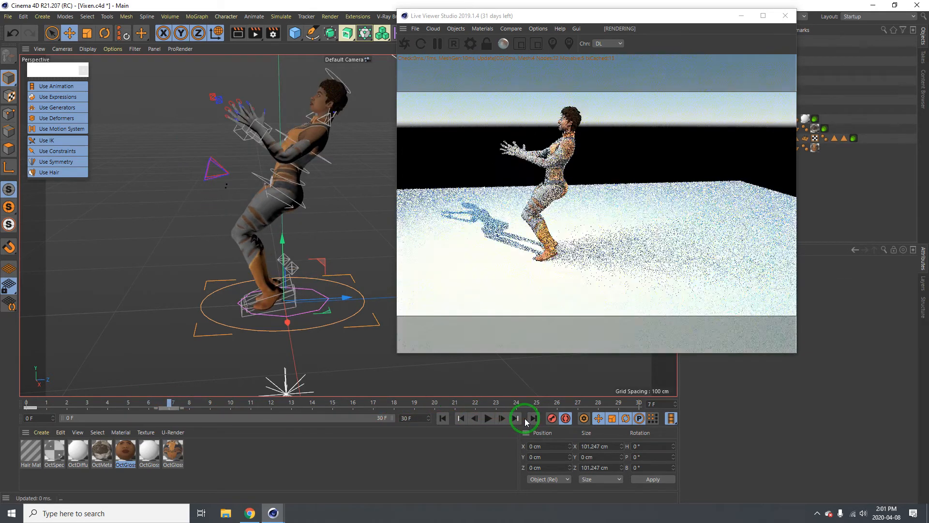
{"action": "left_click", "coordinate": [550, 419]}
Raise the character's root controller about 26.7 cm at frame 10 to lift the jump.
{"action": "key", "text": "g"}
{"action": "key", "text": "g"}
{"action": "key", "text": "g"}
{"action": "key", "text": "g"}
{"action": "key", "text": "f"}
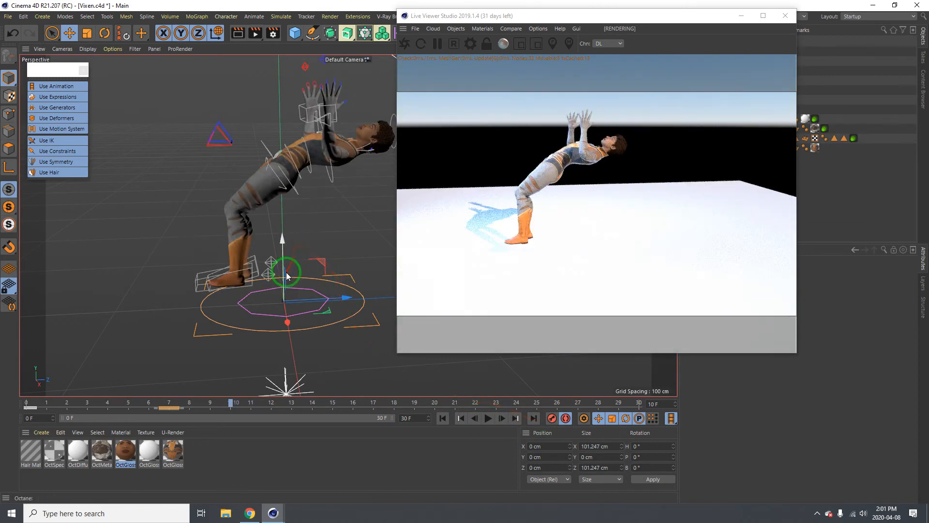
{"action": "left_click_drag", "start_coordinate": [286, 272], "coordinate": [283, 236]}
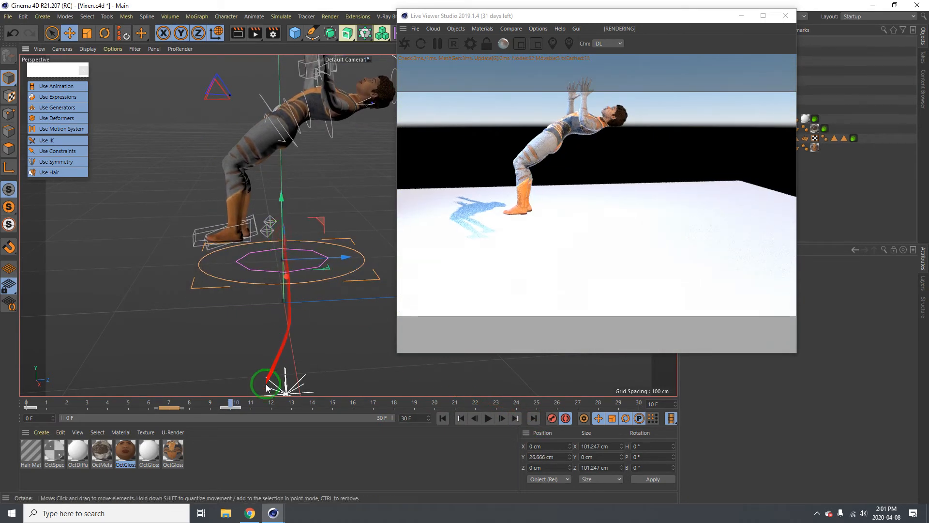
Advance frame by frame to frame 16 and examine the character's height as the hands reach the floor.
{"action": "key", "text": "g"}
{"action": "key", "text": "g"}
{"action": "key", "text": "g"}
{"action": "key", "text": "g"}
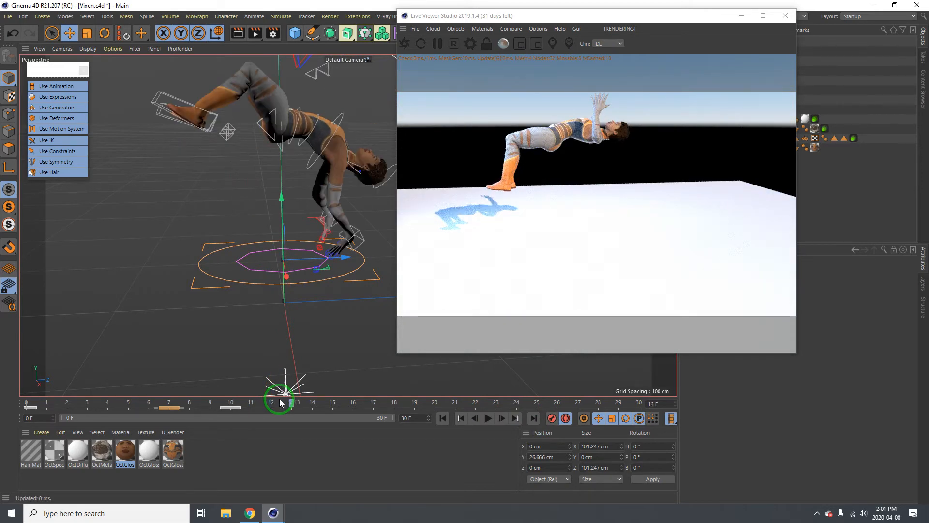
{"action": "key", "text": "g"}
{"action": "key", "text": "g"}
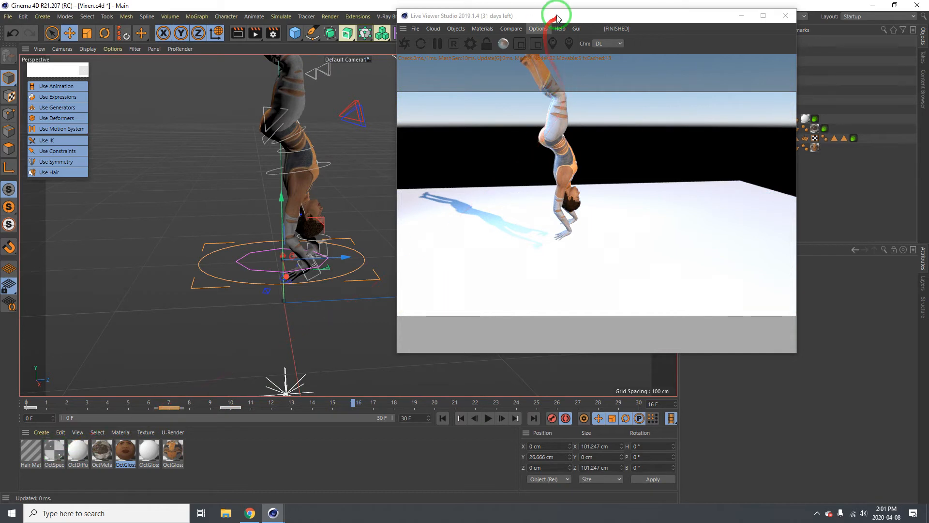
Move the Live Viewer off the object list, create an Octane Glossy Material and apply it to the floor Plane.
{"action": "left_click_drag", "start_coordinate": [561, 16], "coordinate": [651, 158]}
{"action": "left_click", "coordinate": [578, 171]}
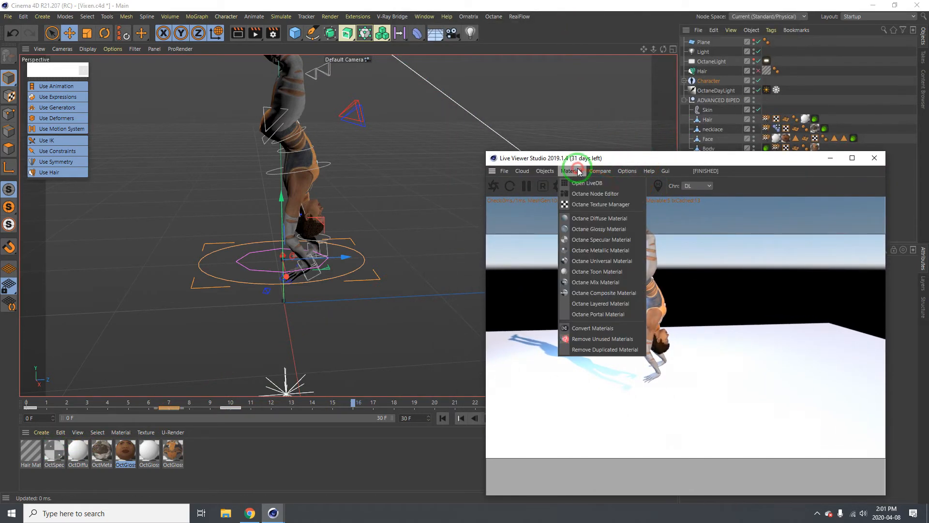
{"action": "left_click", "coordinate": [546, 172]}
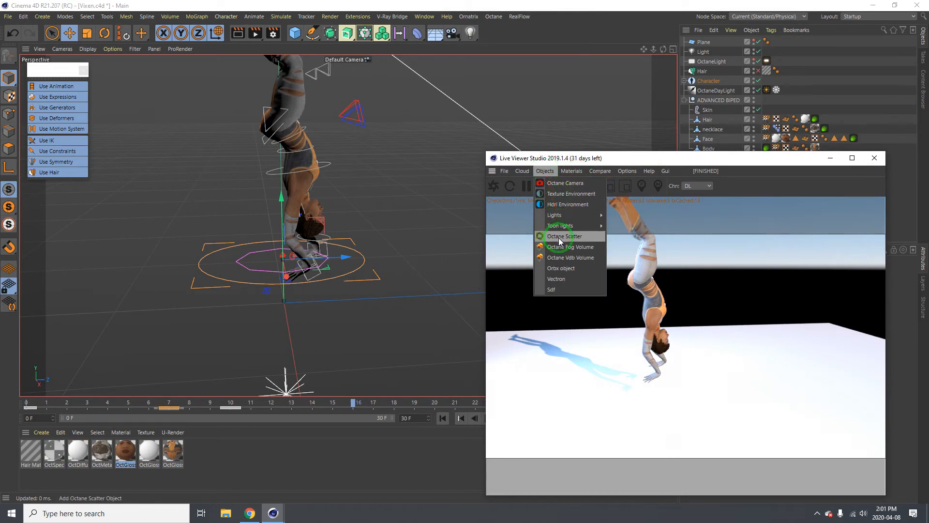
{"action": "left_click", "coordinate": [572, 171]}
{"action": "left_click", "coordinate": [612, 272]}
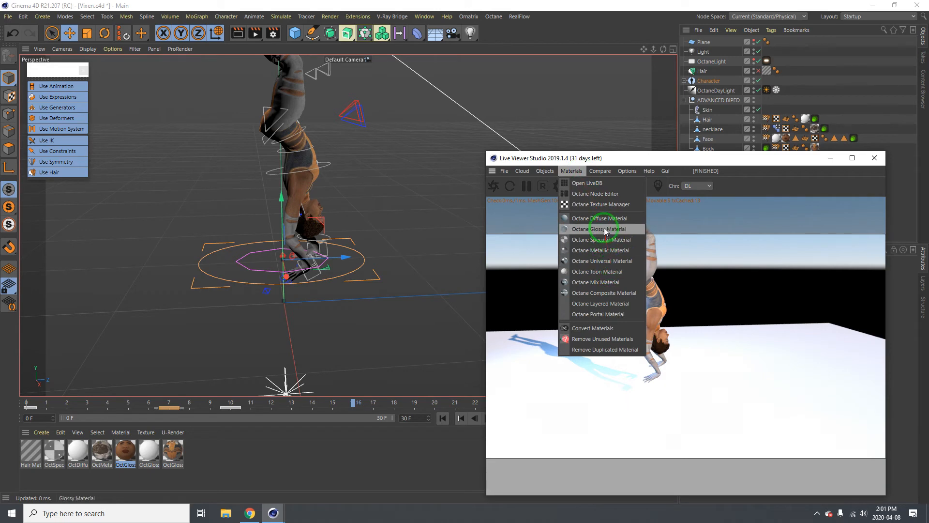
{"action": "left_click", "coordinate": [622, 231]}
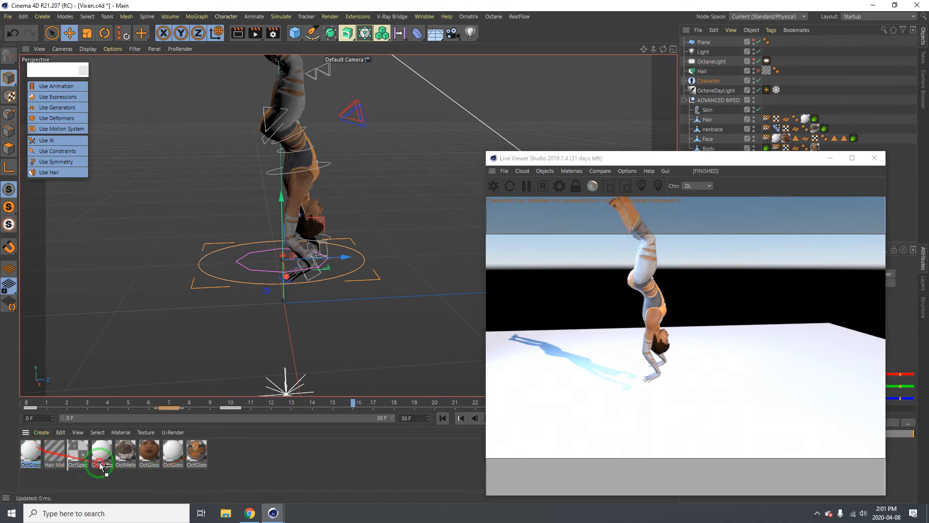
{"action": "left_click_drag", "start_coordinate": [704, 42], "coordinate": [704, 42]}
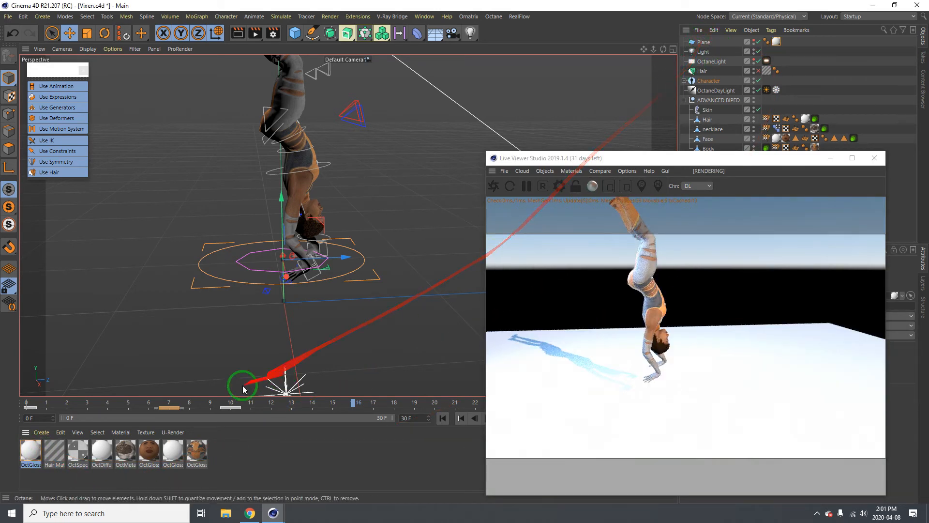
Set the Octane Glossy floor material's diffuse color to blue (RGB 0.058, 0.255, 0.9) through its Node Editor and close the material windows.
{"action": "left_click", "coordinate": [33, 452]}
{"action": "double_click", "coordinate": [32, 452]}
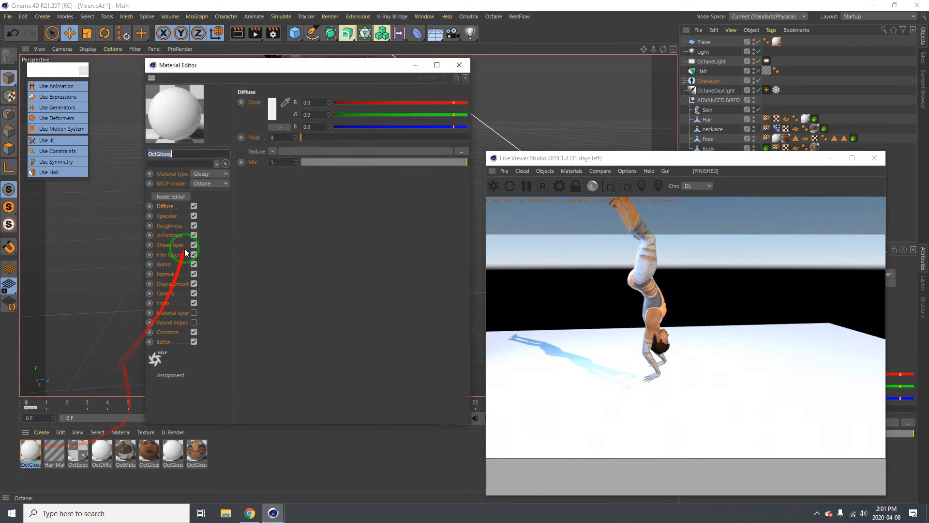
{"action": "left_click", "coordinate": [170, 197]}
{"action": "left_click_drag", "start_coordinate": [463, 207], "coordinate": [356, 118]}
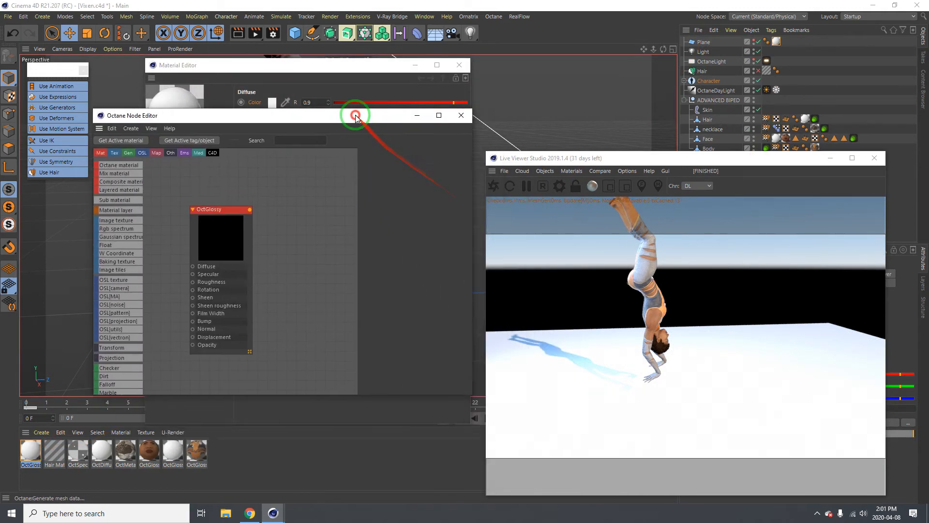
{"action": "left_click", "coordinate": [233, 228]}
{"action": "left_click", "coordinate": [394, 277]}
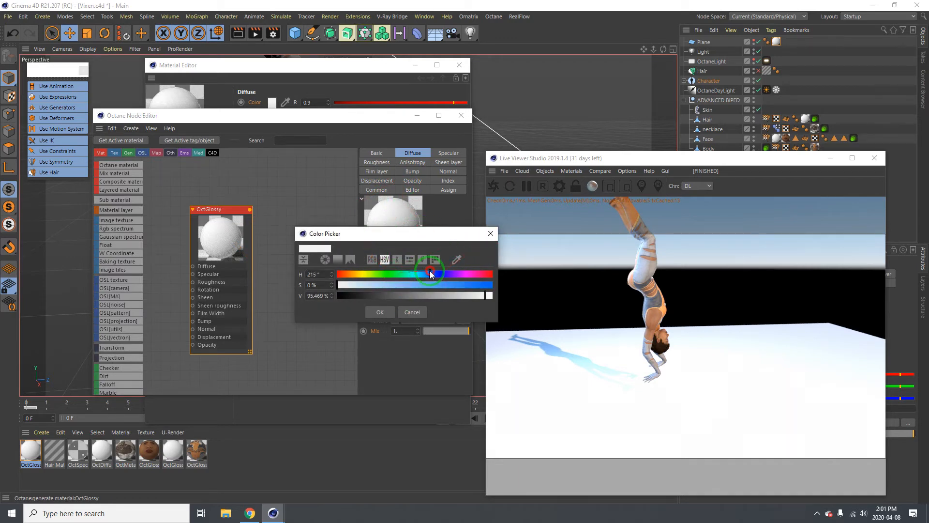
{"action": "left_click", "coordinate": [375, 315]}
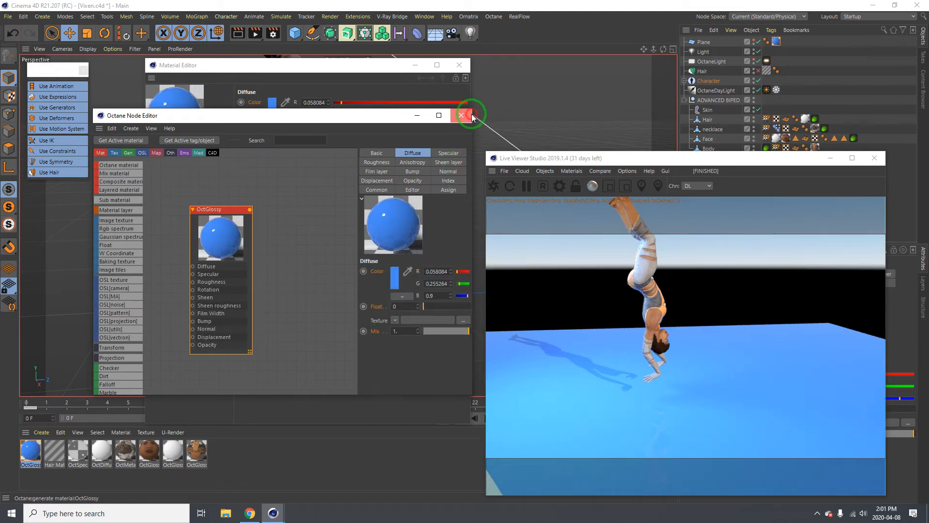
{"action": "left_click", "coordinate": [469, 116]}
{"action": "left_click", "coordinate": [458, 64]}
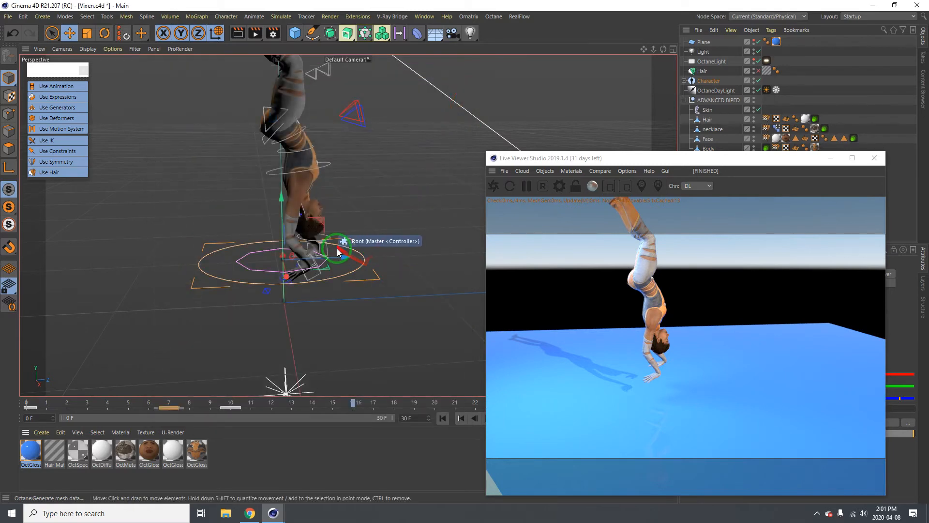
Adjust the root controller's height at frames 16 and 18 so the hands rest on the floor, keeping the Live Viewer clear of the viewport.
{"action": "middle_click_drag", "start_coordinate": [365, 245], "coordinate": [363, 211], "text": "alt"}
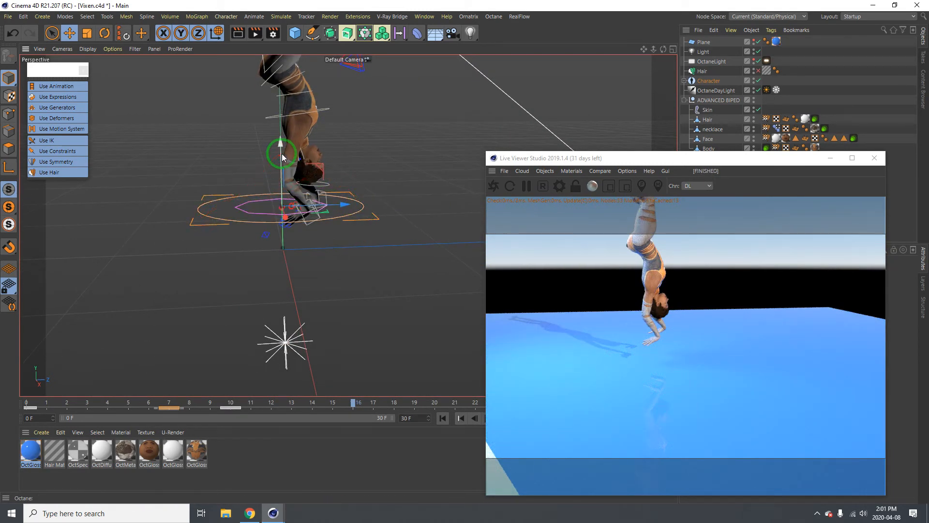
{"action": "left_click_drag", "start_coordinate": [283, 157], "coordinate": [350, 226]}
{"action": "mouse_move", "coordinate": [649, 152]}
{"action": "left_mouse_down"}
{"action": "mouse_move", "coordinate": [650, 115]}
{"action": "mouse_move", "coordinate": [651, 137]}
{"action": "left_mouse_up"}
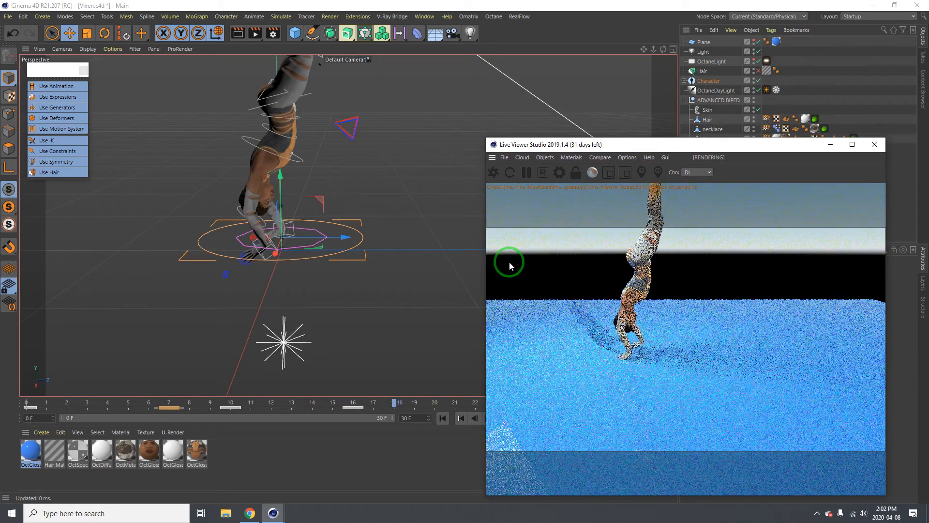
{"action": "key", "text": "f"}
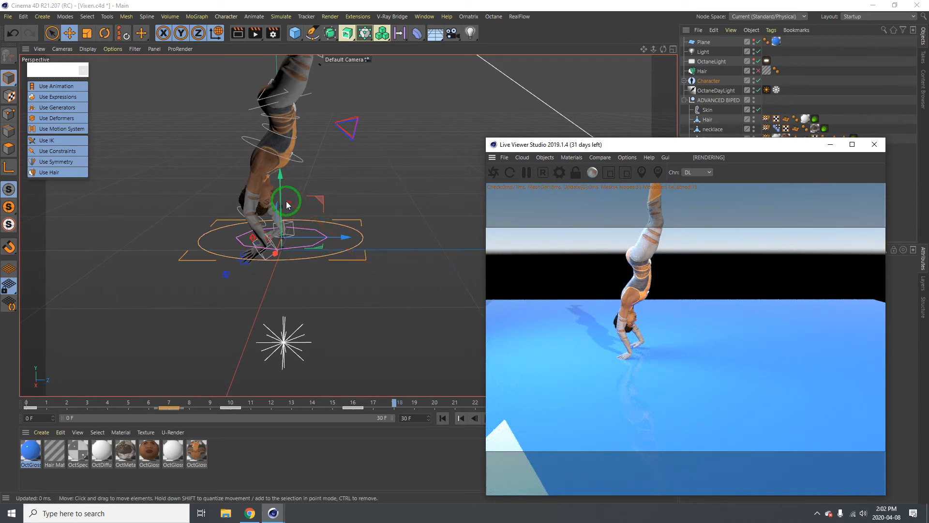
{"action": "left_click_drag", "start_coordinate": [286, 204], "coordinate": [282, 202]}
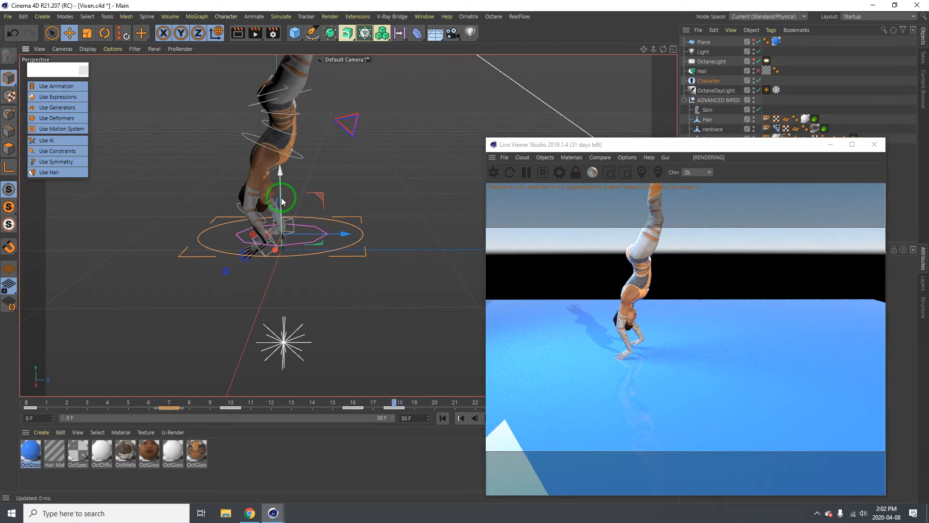
Advance to frame 28 and lower the root controller to about -1.9 cm on Y so the feet meet the floor.
{"action": "key", "text": "g"}
{"action": "key", "text": "g"}
{"action": "key", "text": "g"}
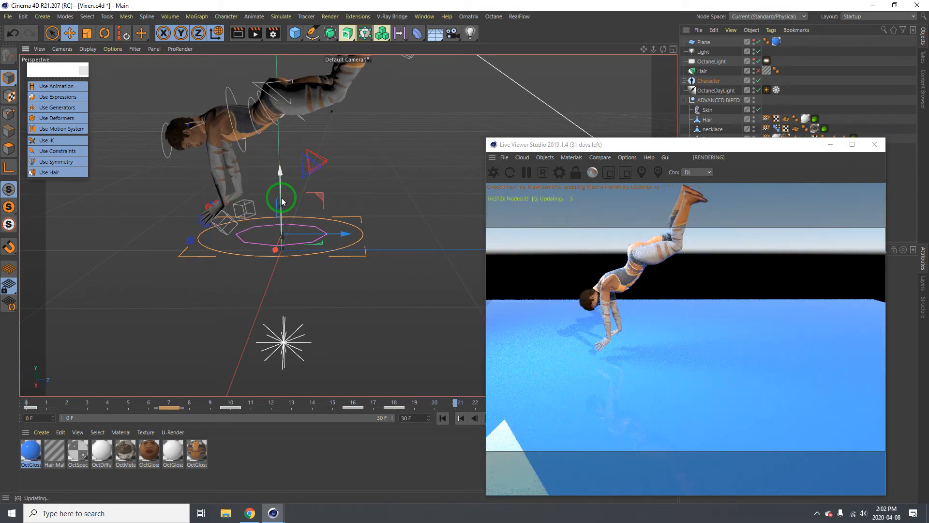
{"action": "key", "text": "g"}
{"action": "key", "text": "g"}
{"action": "key", "text": "g"}
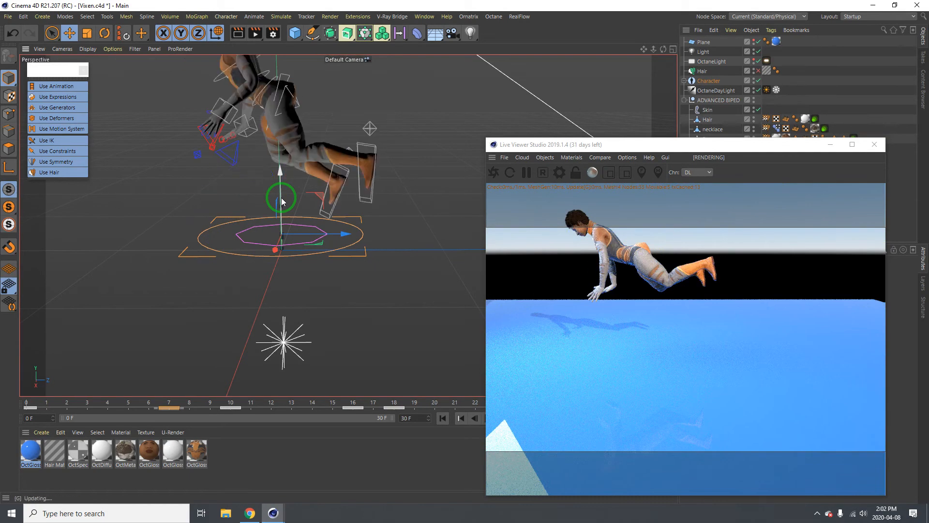
{"action": "key", "text": "g"}
{"action": "key", "text": "g"}
{"action": "key", "text": "g"}
{"action": "key", "text": "g"}
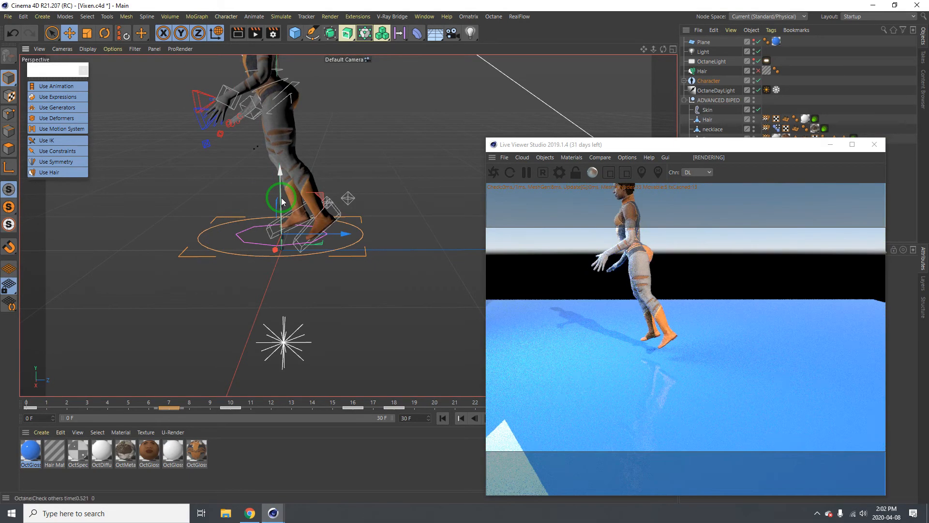
{"action": "key", "text": "g"}
{"action": "key", "text": "g"}
{"action": "key", "text": "g"}
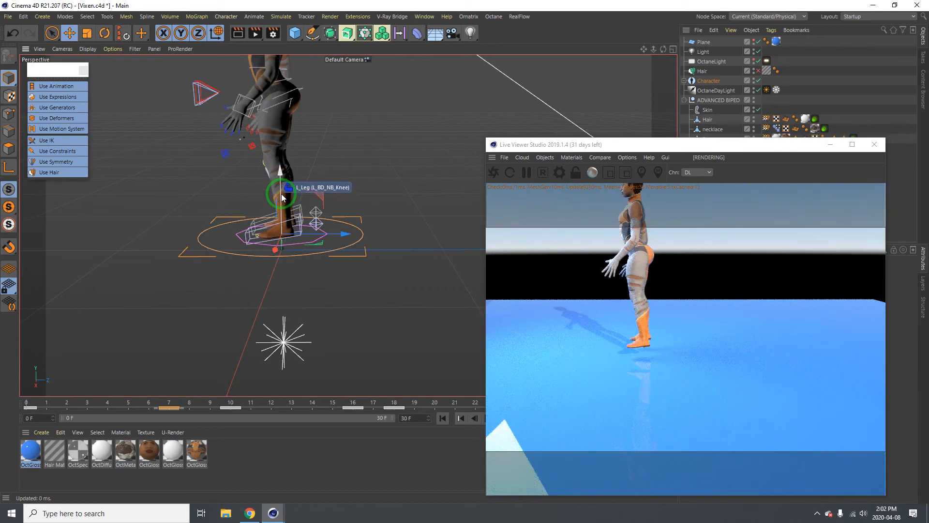
{"action": "key", "text": "g"}
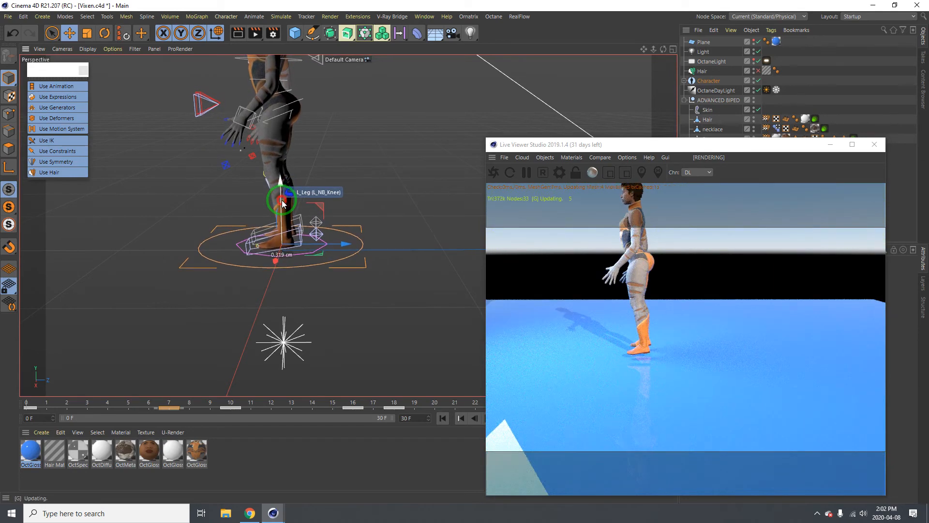
{"action": "left_click_drag", "start_coordinate": [283, 200], "coordinate": [283, 207]}
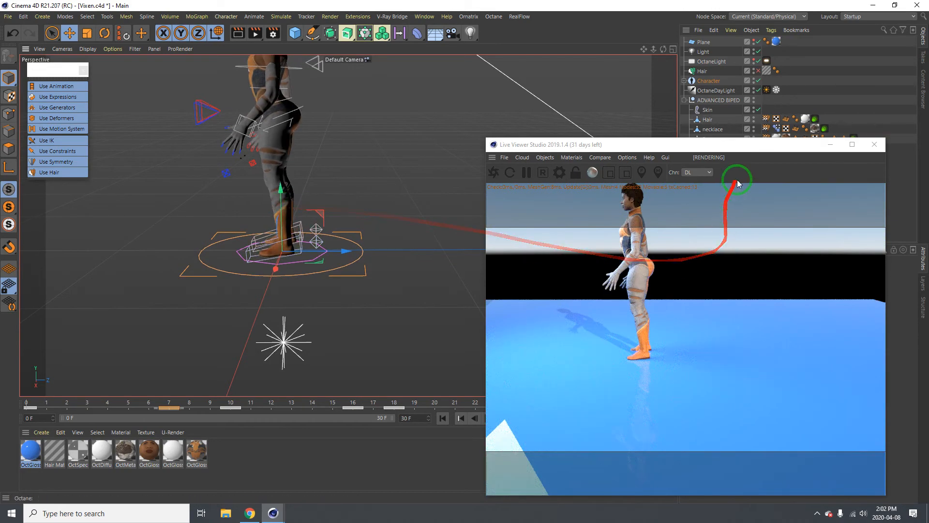
Uncover the playback controls and play the animation from frame 0 to check the backflip in the Live Viewer.
{"action": "left_click_drag", "start_coordinate": [720, 151], "coordinate": [710, 72]}
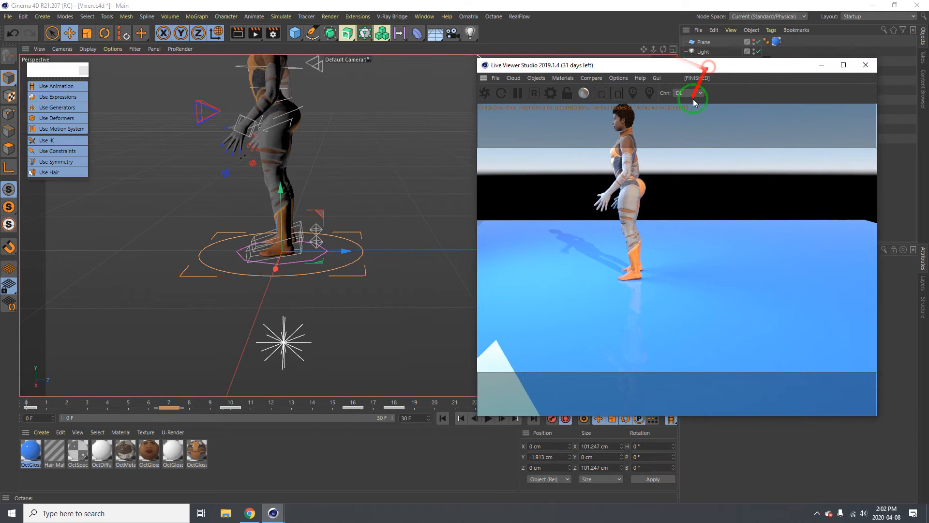
{"action": "left_click", "coordinate": [443, 418]}
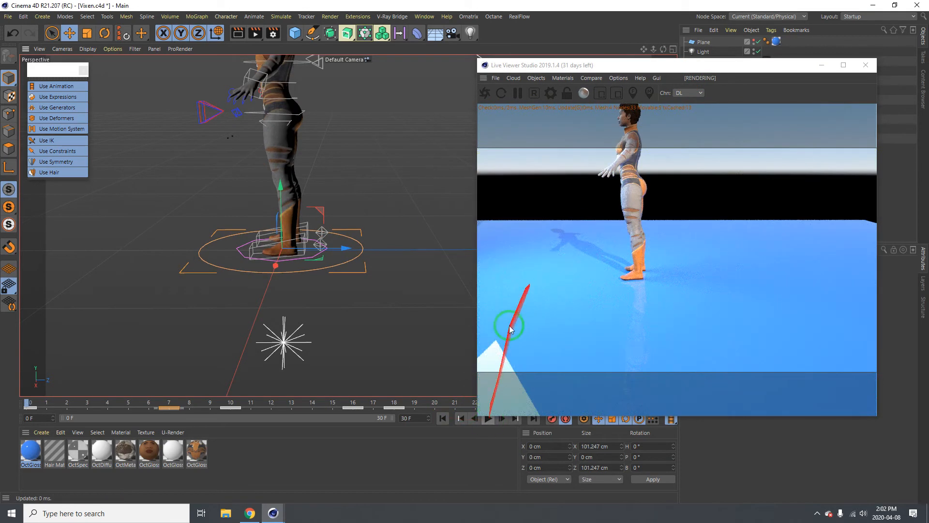
{"action": "left_click", "coordinate": [488, 418]}
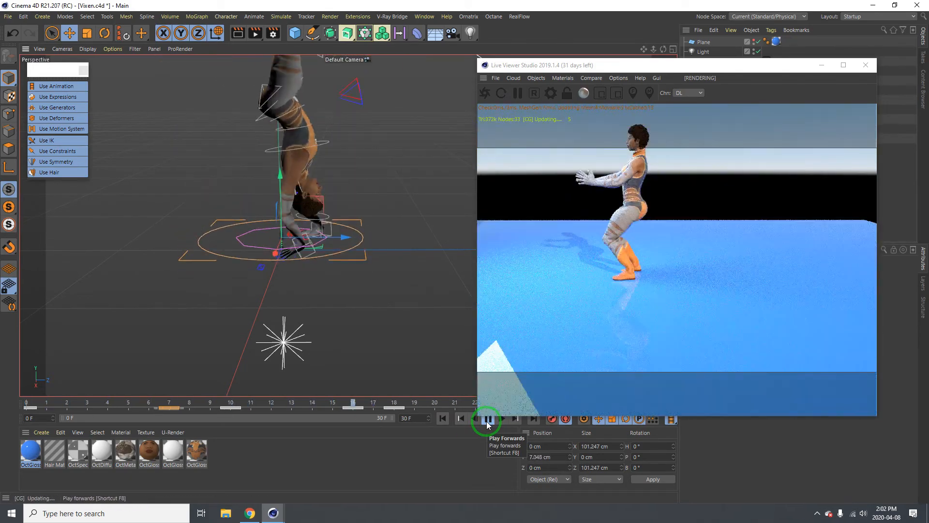
{"action": "left_click", "coordinate": [488, 419]}
Move the Live Viewer out of the way and make the floor Plane visible in the viewport.
{"action": "left_click_drag", "start_coordinate": [663, 72], "coordinate": [727, 84]}
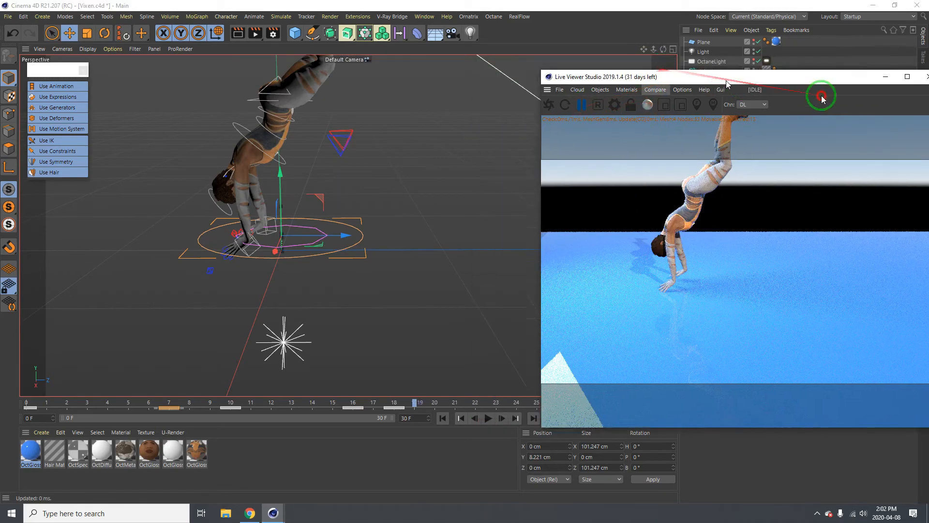
{"action": "left_click_drag", "start_coordinate": [822, 95], "coordinate": [928, 109]}
{"action": "right_click", "coordinate": [76, 128]}
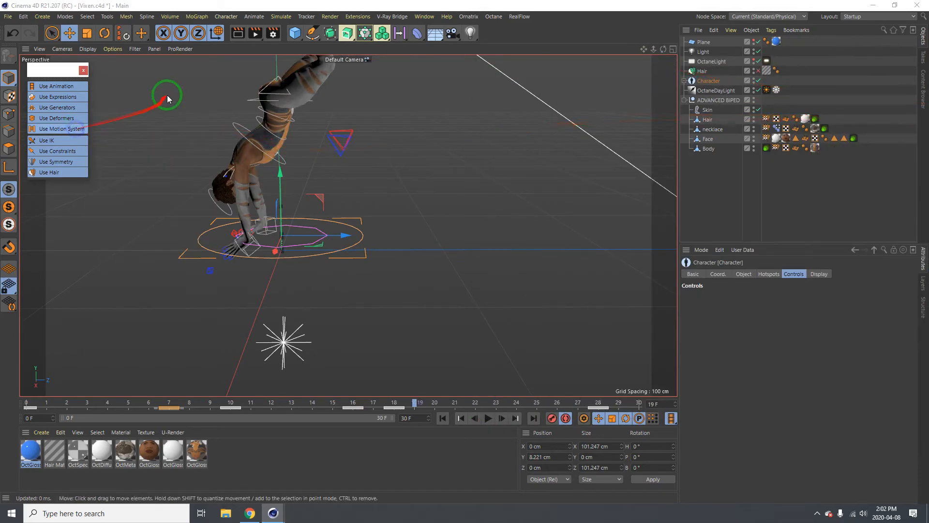
{"action": "middle_click_drag", "start_coordinate": [111, 127], "coordinate": [135, 184], "text": "alt"}
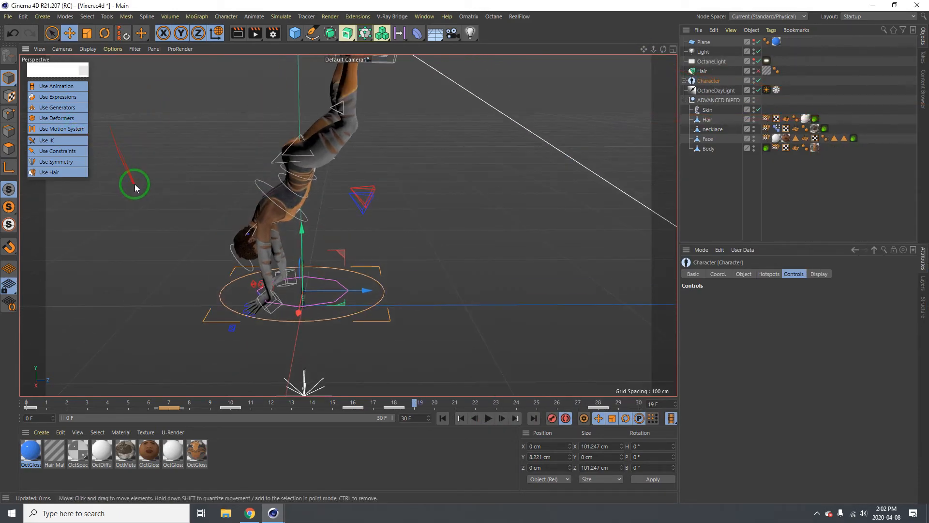
{"action": "left_click", "coordinate": [753, 42]}
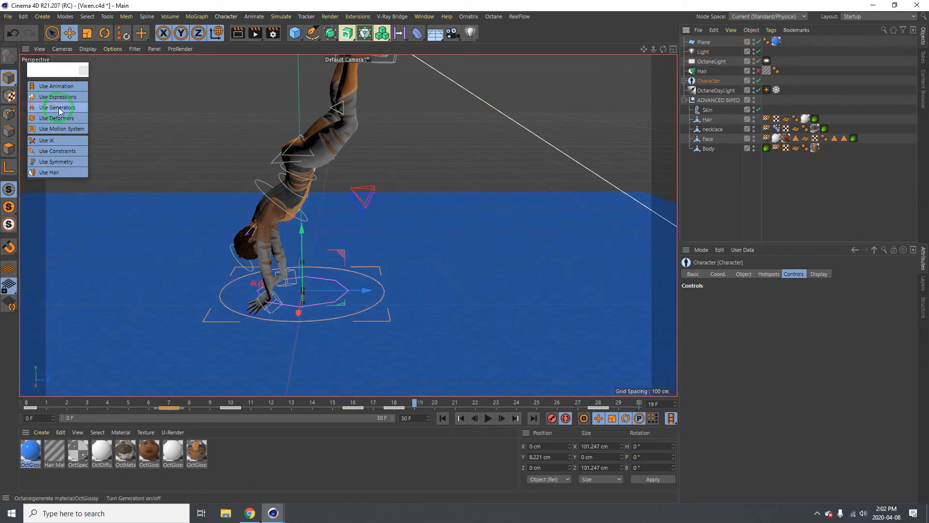
{"action": "left_click", "coordinate": [59, 107]}
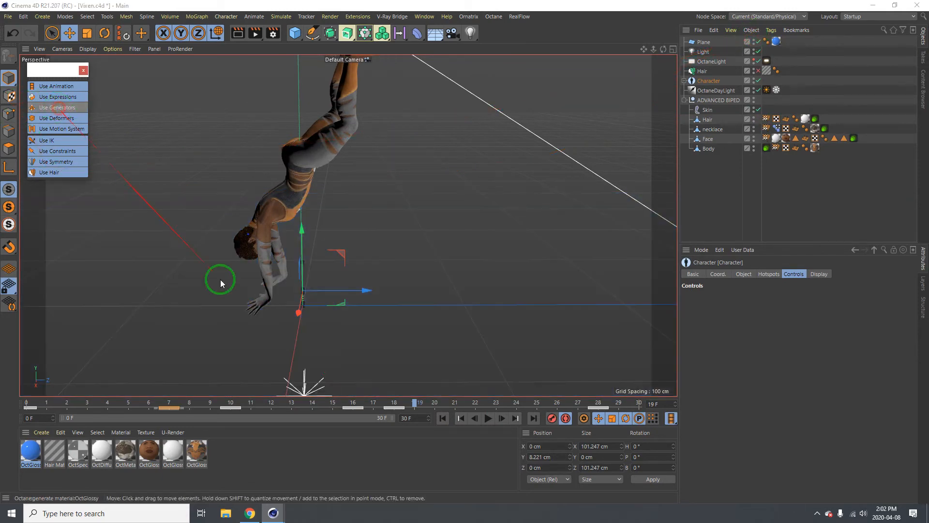
{"action": "left_click", "coordinate": [70, 110]}
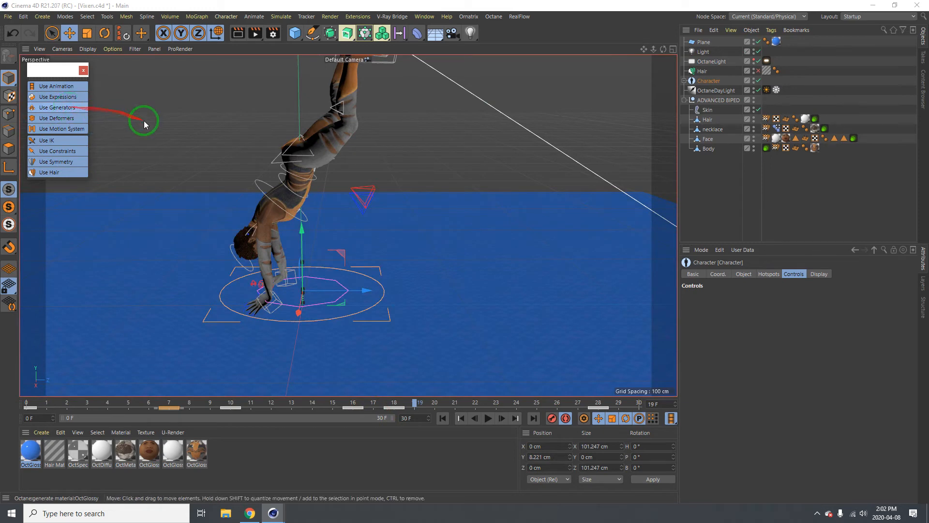
Deselect the rig, play the backflip from the start and review it against the floor from a wider angle.
{"action": "left_click", "coordinate": [175, 132]}
{"action": "left_click", "coordinate": [443, 418]}
{"action": "left_click", "coordinate": [488, 419]}
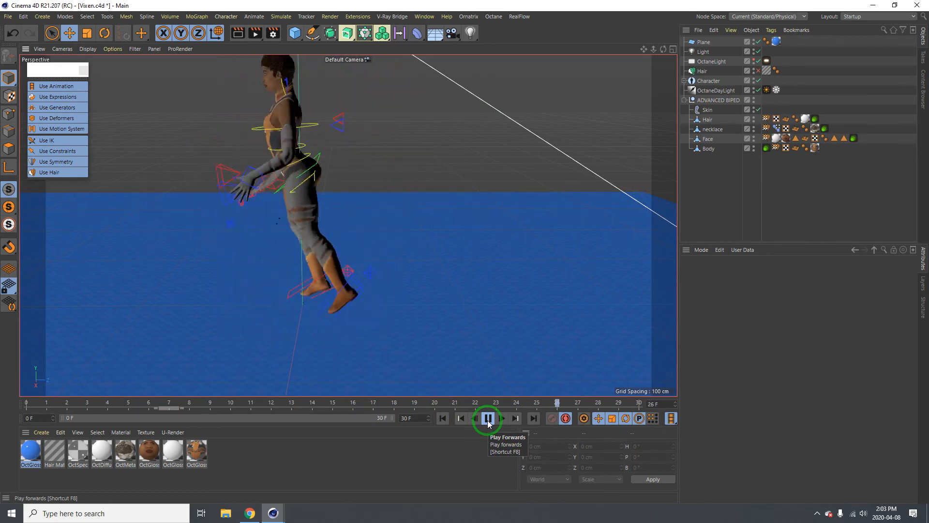
{"action": "left_click_drag", "start_coordinate": [299, 324], "coordinate": [270, 290], "text": "alt"}
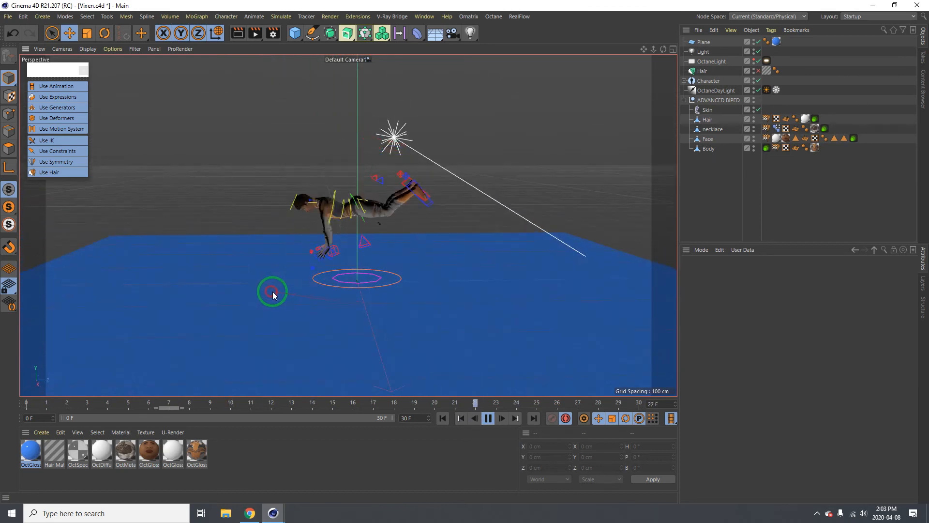
{"action": "left_click", "coordinate": [492, 422]}
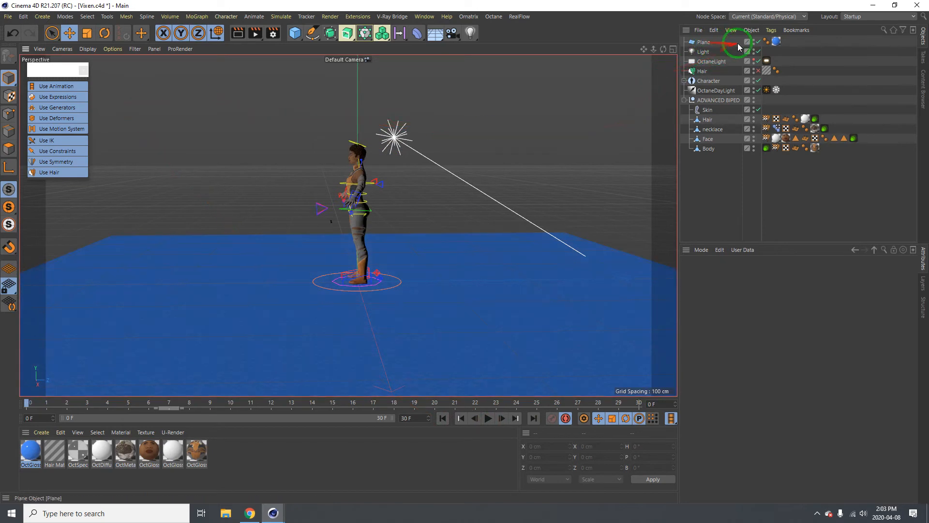
Hide the floor Plane in the viewport while keeping generators enabled.
{"action": "left_click", "coordinate": [43, 108]}
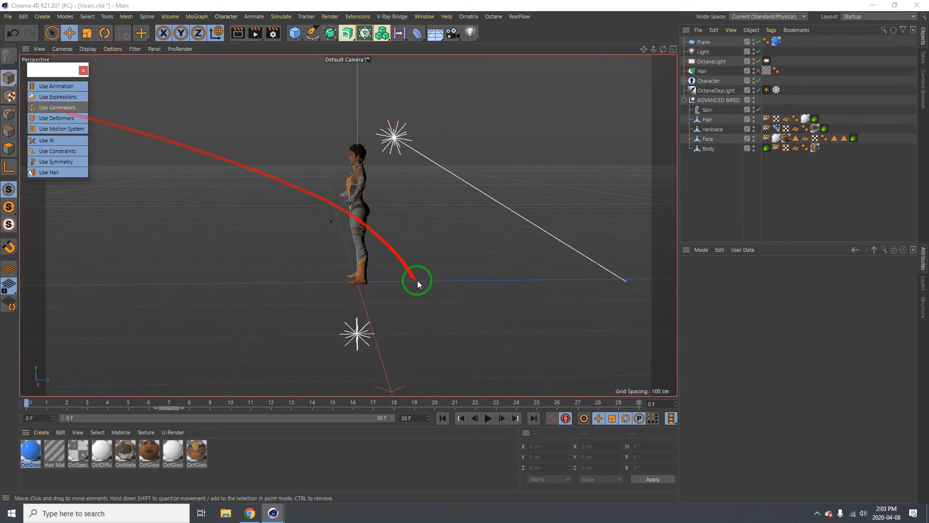
{"action": "left_click", "coordinate": [69, 107]}
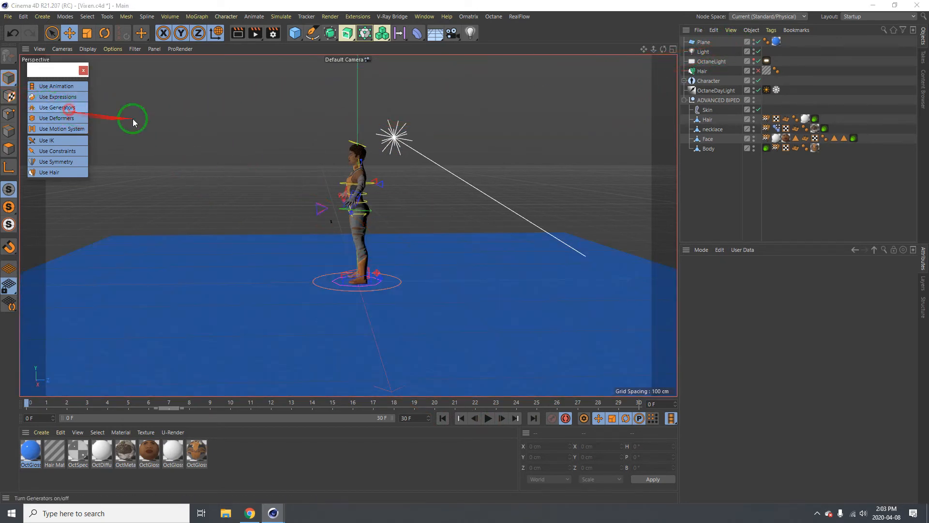
{"action": "left_click", "coordinate": [755, 42]}
Select the character's root controller and shift it along positive Z from frame 10 so the body travels backward during the flip.
{"action": "left_click_drag", "start_coordinate": [400, 292], "coordinate": [264, 391]}
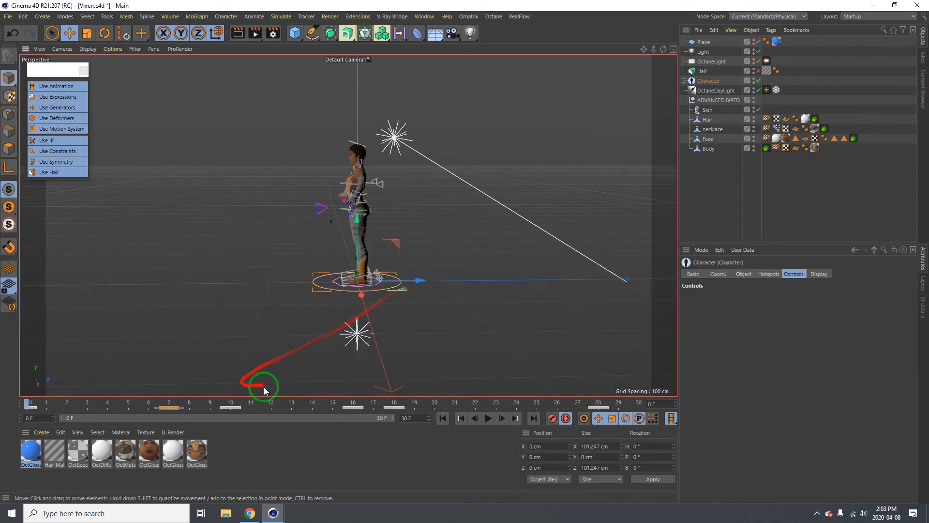
{"action": "key", "text": "F8"}
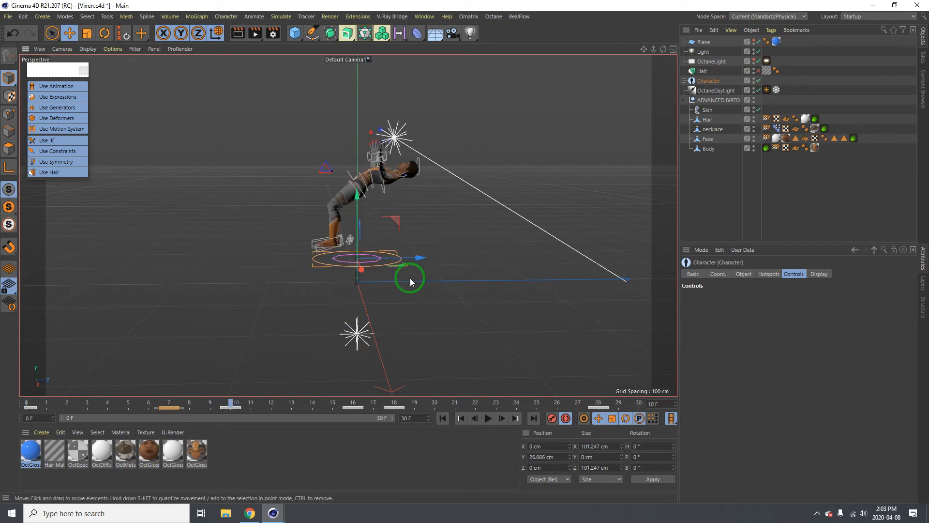
{"action": "mouse_move", "coordinate": [410, 278]}
{"action": "left_mouse_down"}
{"action": "mouse_move", "coordinate": [409, 252]}
{"action": "mouse_move", "coordinate": [436, 251]}
{"action": "mouse_move", "coordinate": [408, 279]}
{"action": "mouse_move", "coordinate": [480, 265]}
{"action": "left_mouse_up"}
{"action": "key", "text": "g"}
{"action": "key", "text": "g"}
{"action": "key", "text": "g"}
{"action": "key", "text": "f"}
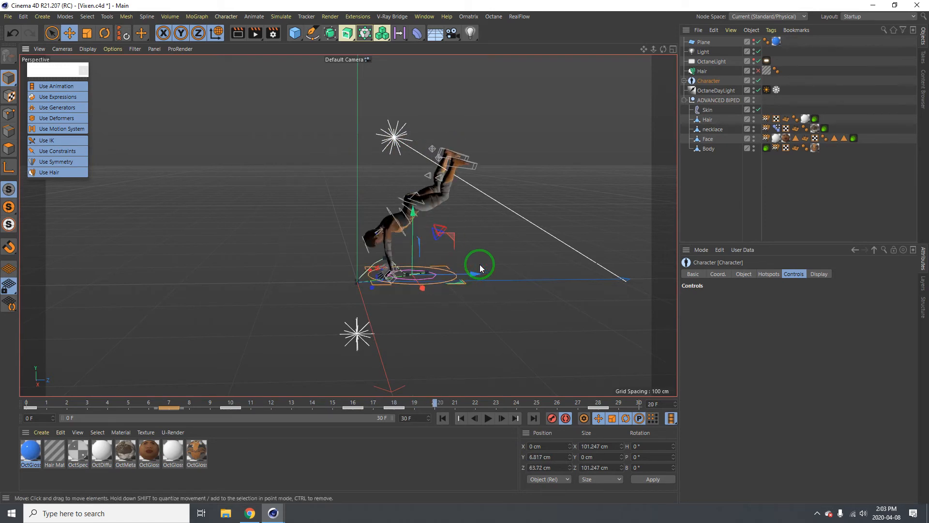
Move the root controller to about 106.6 cm on Z at frame 28 and play the animation from the start.
{"action": "key", "text": "g"}
{"action": "key", "text": "g"}
{"action": "key", "text": "g"}
{"action": "key", "text": "g"}
{"action": "key", "text": "g"}
{"action": "key", "text": "g"}
{"action": "key", "text": "g"}
{"action": "key", "text": "g"}
{"action": "key", "text": "g"}
{"action": "key", "text": "g"}
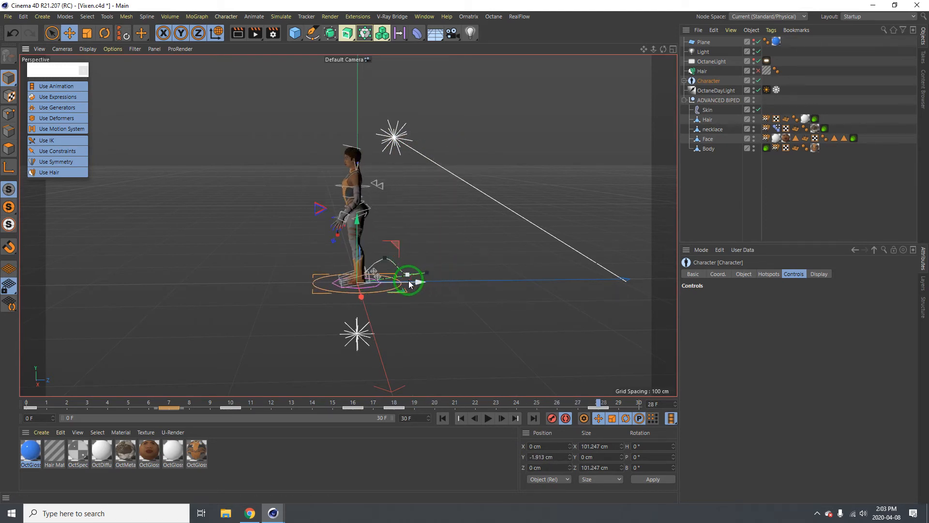
{"action": "left_click_drag", "start_coordinate": [406, 286], "coordinate": [498, 273]}
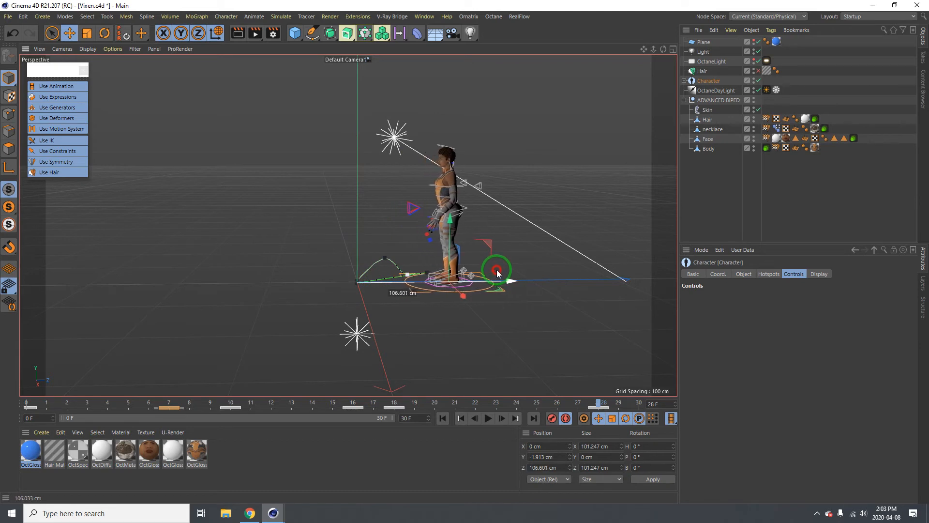
{"action": "left_click", "coordinate": [450, 418]}
{"action": "left_click", "coordinate": [488, 418]}
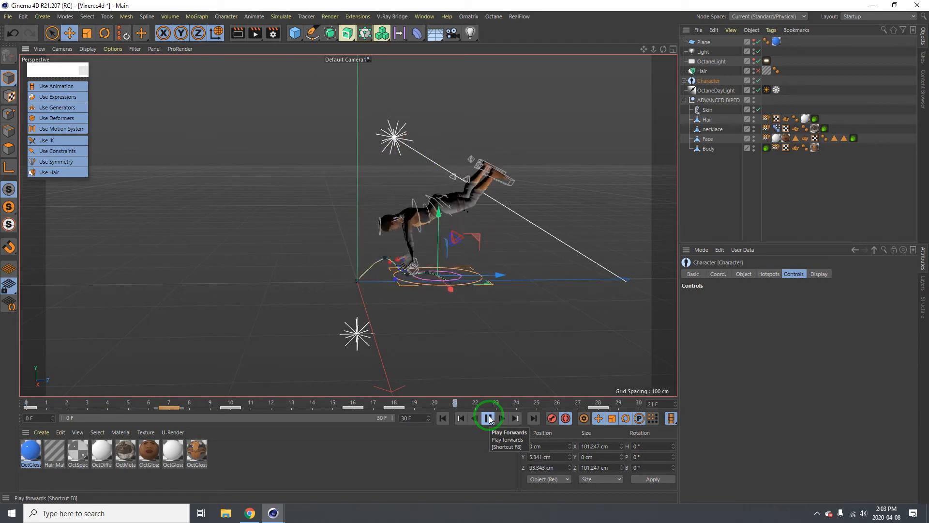
Disable generators in the viewport, deselect the rig and review the backflip's playback before stopping it.
{"action": "left_click", "coordinate": [58, 110]}
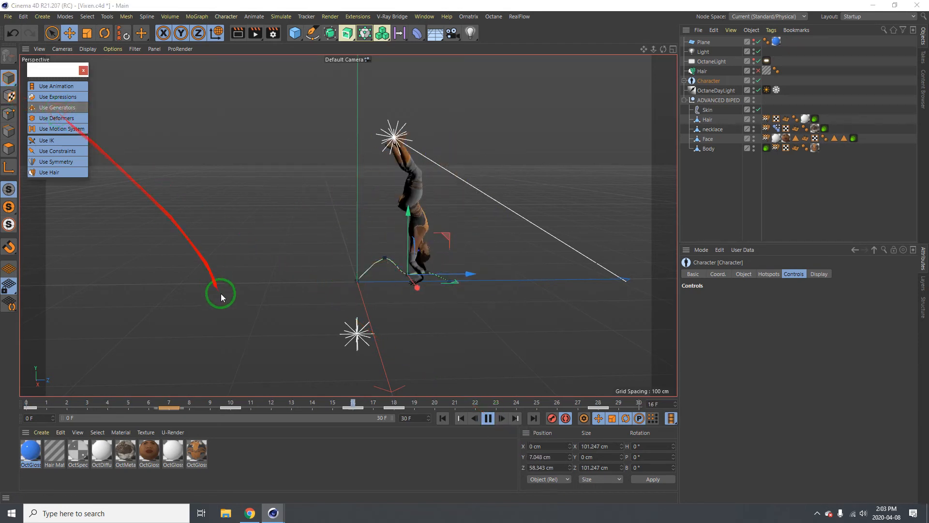
{"action": "left_click", "coordinate": [220, 297]}
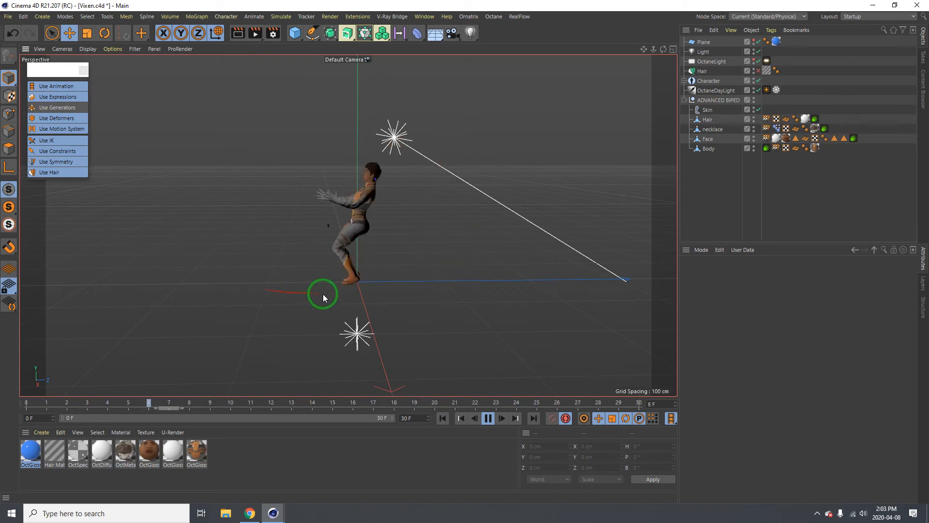
{"action": "left_click", "coordinate": [492, 419]}
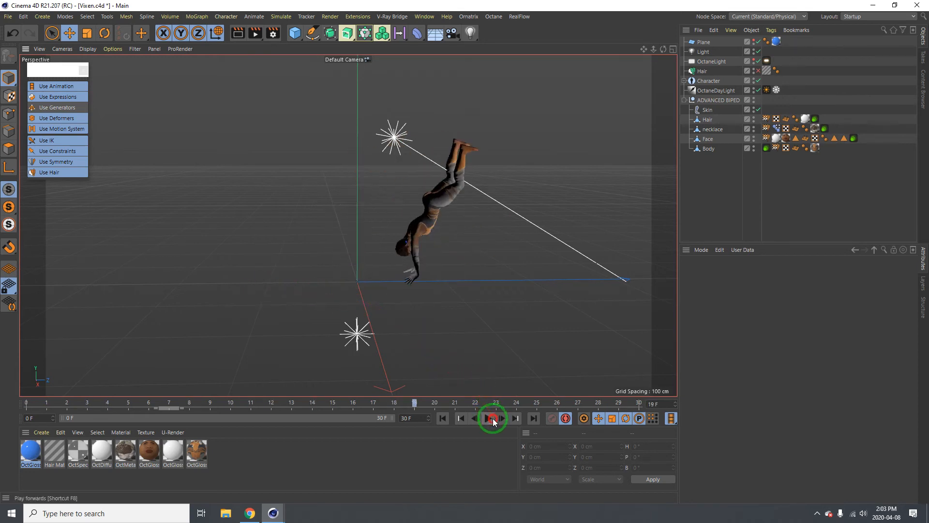
Return to frame 0 and select the spine's Neck controller from a close front view of the character.
{"action": "left_click", "coordinate": [444, 419]}
{"action": "right_click_drag", "start_coordinate": [352, 166], "coordinate": [434, 128], "text": "alt"}
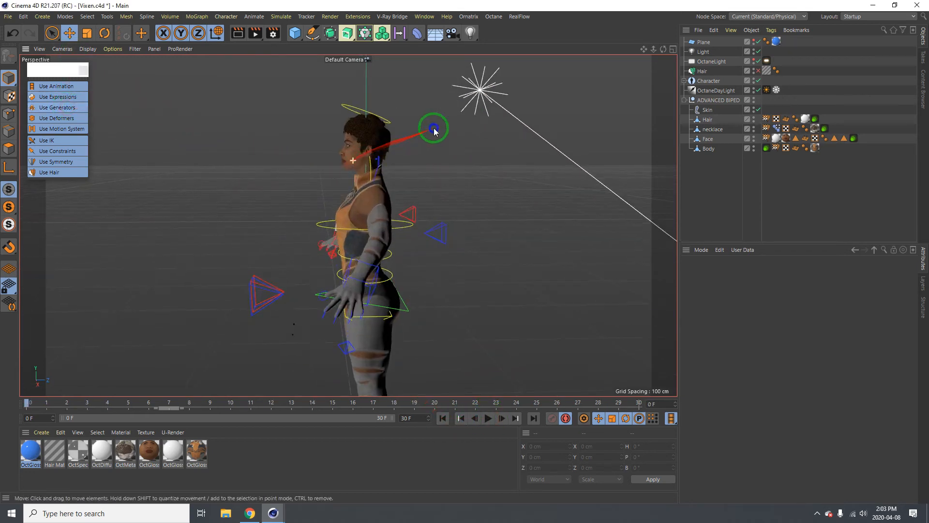
{"action": "left_click_drag", "start_coordinate": [360, 193], "coordinate": [456, 186], "text": "alt"}
{"action": "right_click_drag", "start_coordinate": [363, 172], "coordinate": [385, 161], "text": "alt"}
{"action": "left_click_drag", "start_coordinate": [344, 180], "coordinate": [393, 190], "text": "alt"}
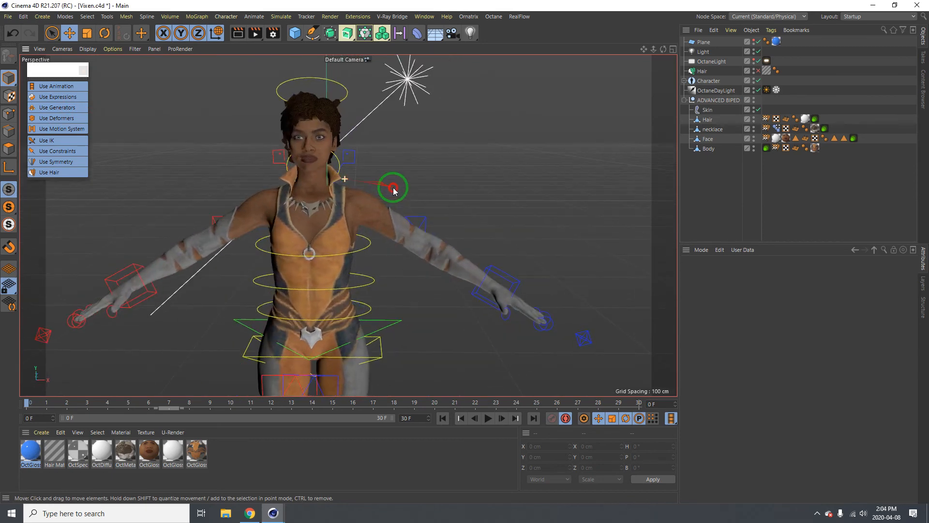
{"action": "right_click_drag", "start_coordinate": [341, 166], "coordinate": [355, 158], "text": "alt"}
{"action": "left_click", "coordinate": [337, 160]}
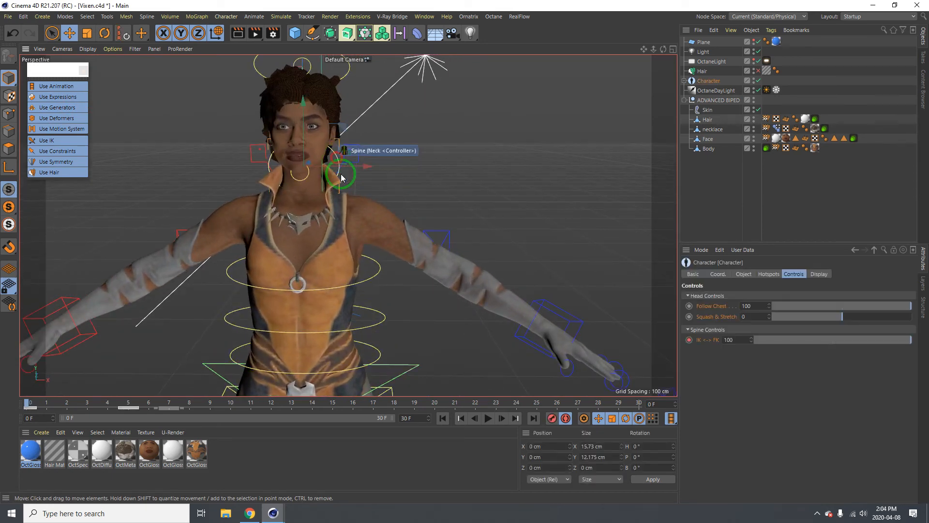
Rotate the Neck controller to about -30.5° pitch at frame 5 so the head tilts during takeoff.
{"action": "key", "text": "g"}
{"action": "key", "text": "g"}
{"action": "key", "text": "g"}
{"action": "key", "text": "g"}
{"action": "key", "text": "g"}
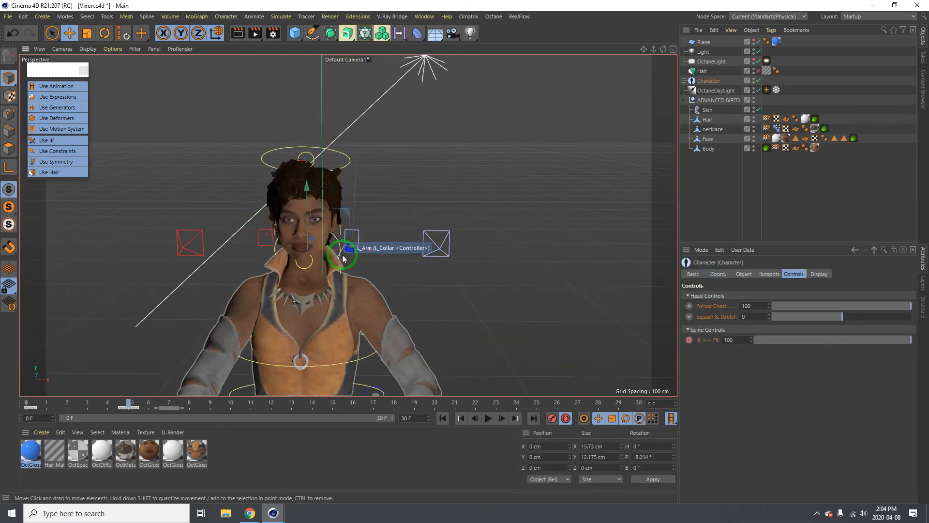
{"action": "left_click_drag", "start_coordinate": [310, 244], "coordinate": [196, 276], "text": "alt"}
{"action": "key", "text": "r"}
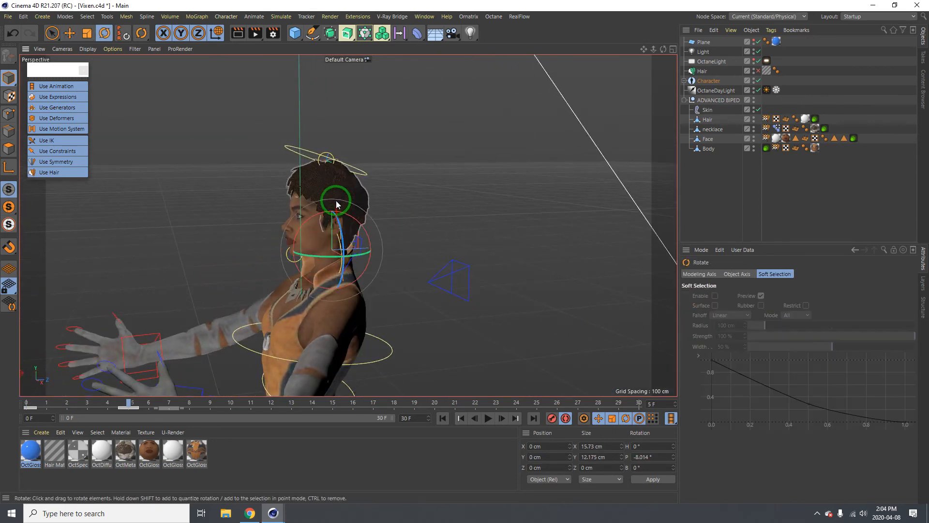
{"action": "left_click_drag", "start_coordinate": [308, 219], "coordinate": [311, 269]}
Rotate the Neck controller to about -2.3° pitch at frame 10 while the body leans backward.
{"action": "key", "text": "g"}
{"action": "key", "text": "g"}
{"action": "key", "text": "g"}
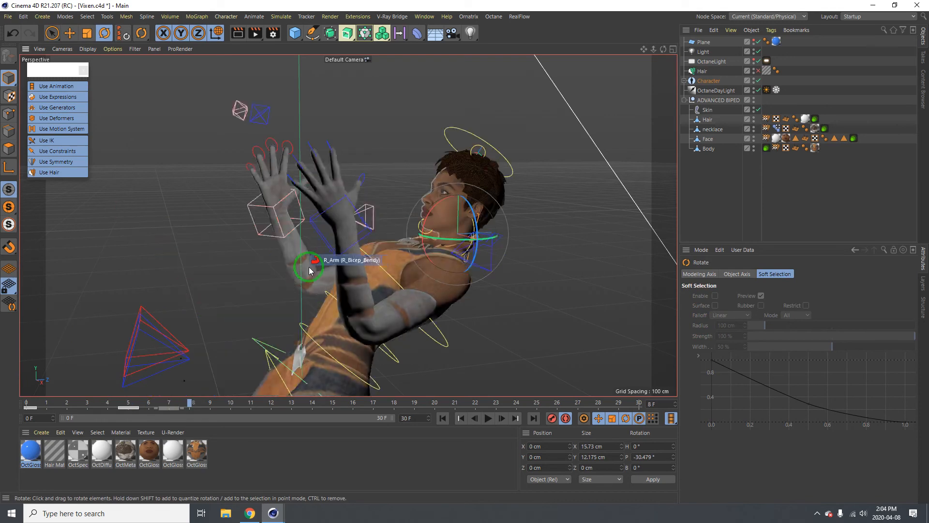
{"action": "key", "text": "g"}
{"action": "key", "text": "g"}
{"action": "left_click_drag", "start_coordinate": [425, 228], "coordinate": [295, 222], "text": "alt"}
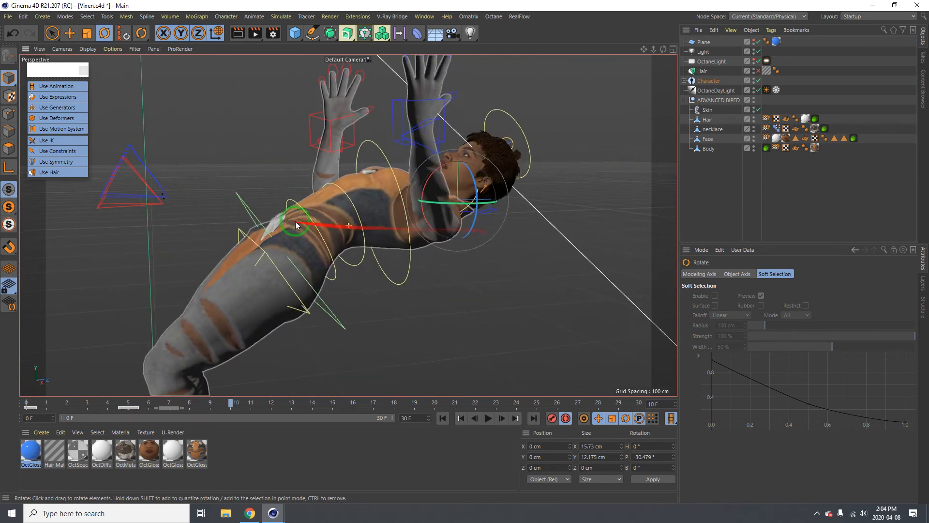
{"action": "left_click_drag", "start_coordinate": [235, 222], "coordinate": [463, 217], "text": "alt"}
{"action": "left_click_drag", "start_coordinate": [537, 222], "coordinate": [528, 239]}
Rotate the Neck controller to about 19.5° pitch at frame 13 as the hands reach for the floor.
{"action": "key", "text": "g"}
{"action": "key", "text": "g"}
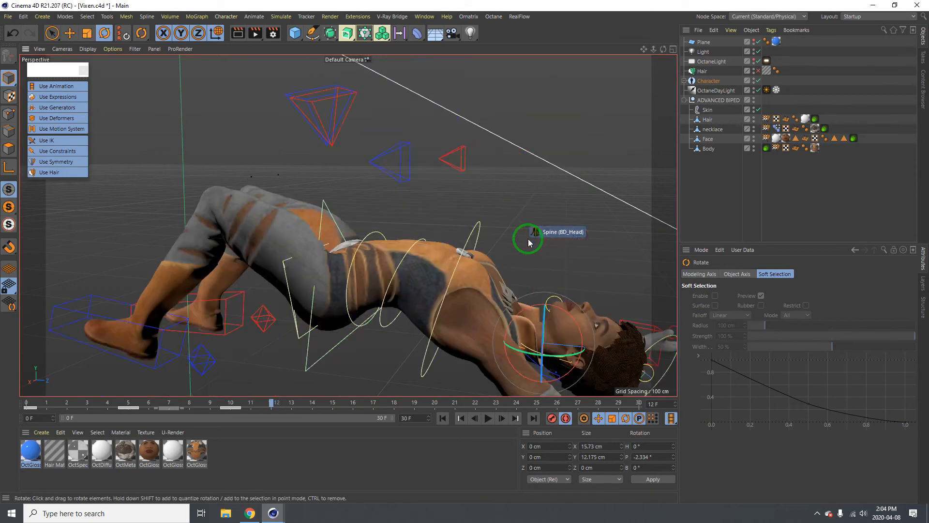
{"action": "middle_click_drag", "start_coordinate": [478, 283], "coordinate": [364, 164], "text": "alt"}
{"action": "key", "text": "g"}
{"action": "key", "text": "g"}
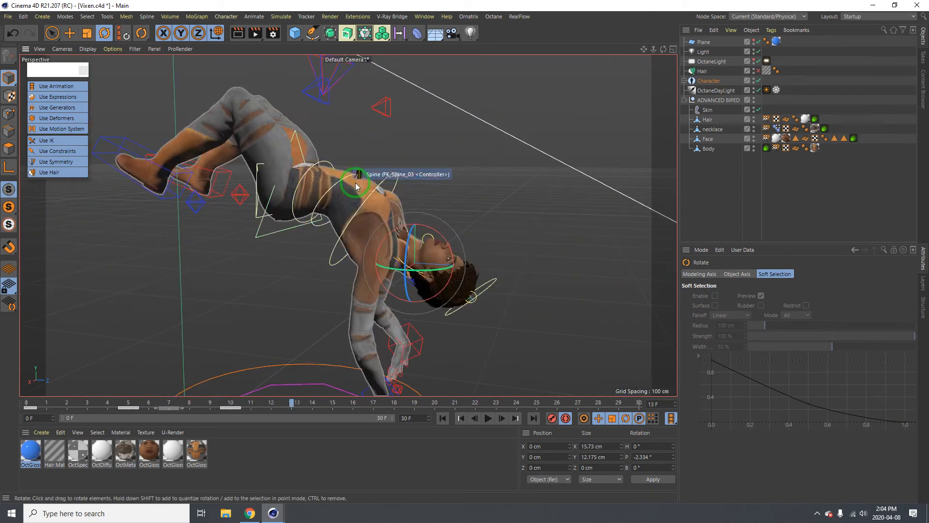
{"action": "key", "text": "f"}
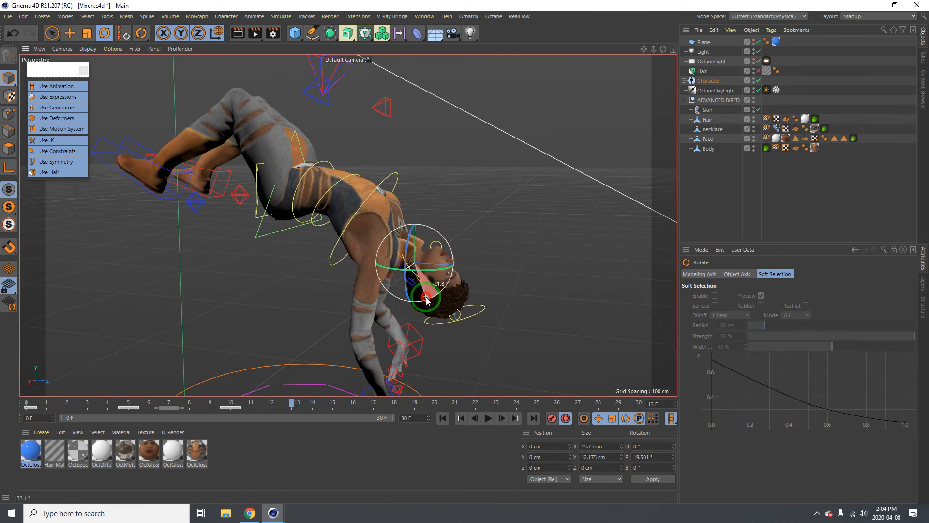
Move the right and left hand controllers farther back along Z at frame 13 so both hands plant together.
{"action": "middle_click_drag", "start_coordinate": [397, 272], "coordinate": [354, 202], "text": "alt"}
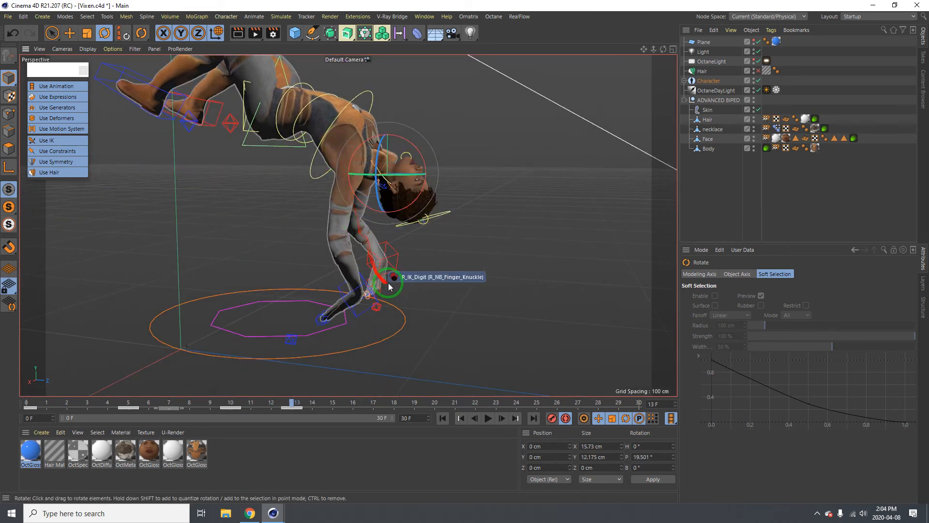
{"action": "left_click", "coordinate": [398, 261]}
{"action": "key", "text": "e"}
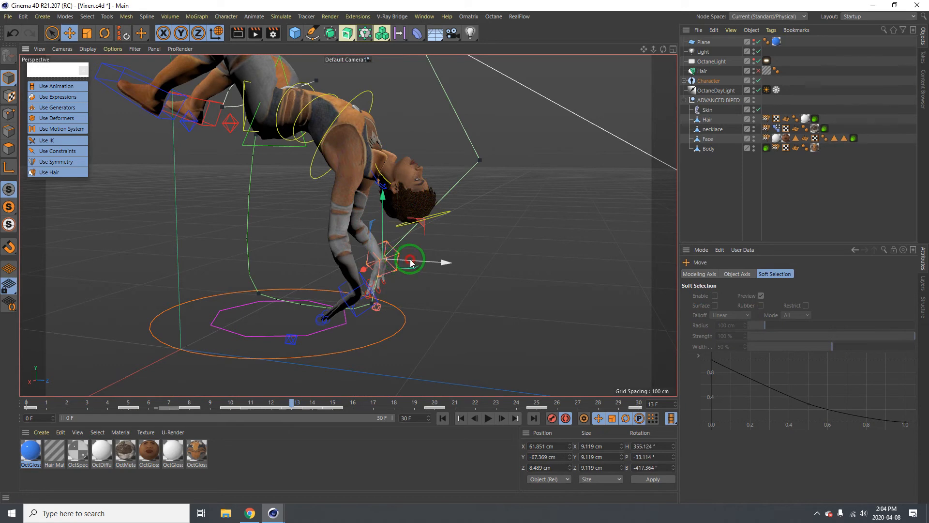
{"action": "left_click", "coordinate": [393, 289]}
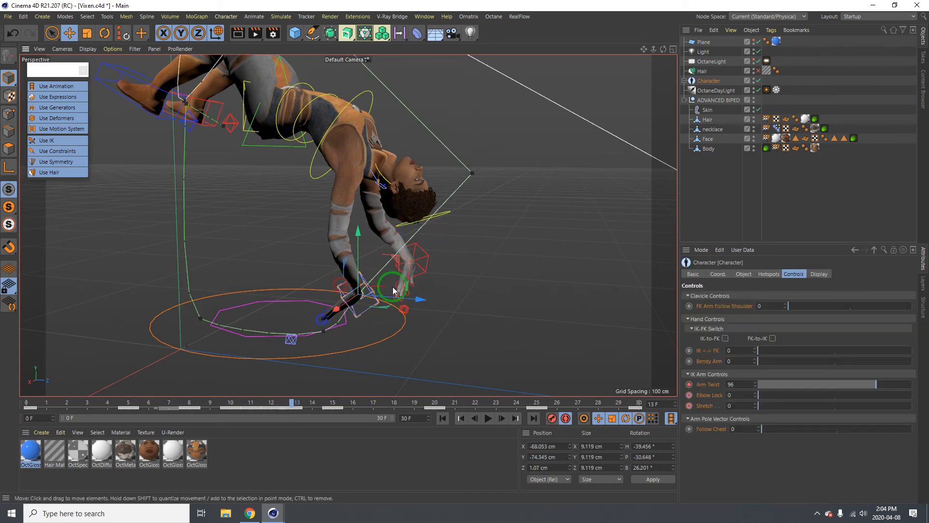
{"action": "left_click_drag", "start_coordinate": [397, 298], "coordinate": [433, 298]}
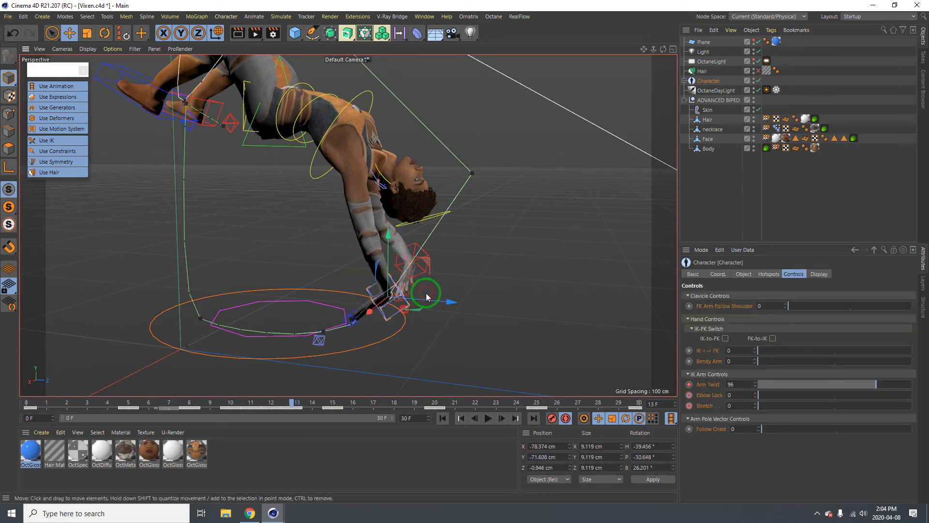
Reselect the Neck controller and rotate it to about -5° pitch in the handstand at frame 16.
{"action": "mouse_move", "coordinate": [397, 159]}
{"action": "left_mouse_down", "text": "alt"}
{"action": "mouse_move", "coordinate": [283, 171]}
{"action": "mouse_move", "coordinate": [419, 167]}
{"action": "mouse_move", "coordinate": [431, 263]}
{"action": "mouse_move", "coordinate": [474, 333]}
{"action": "mouse_move", "coordinate": [385, 158]}
{"action": "left_mouse_up", "text": "alt"}
{"action": "right_click_drag", "start_coordinate": [386, 158], "coordinate": [437, 151], "text": "alt"}
{"action": "left_click_drag", "start_coordinate": [358, 91], "coordinate": [322, 72], "text": "alt"}
{"action": "left_click_drag", "start_coordinate": [389, 144], "coordinate": [332, 143], "text": "alt"}
{"action": "key", "text": "r"}
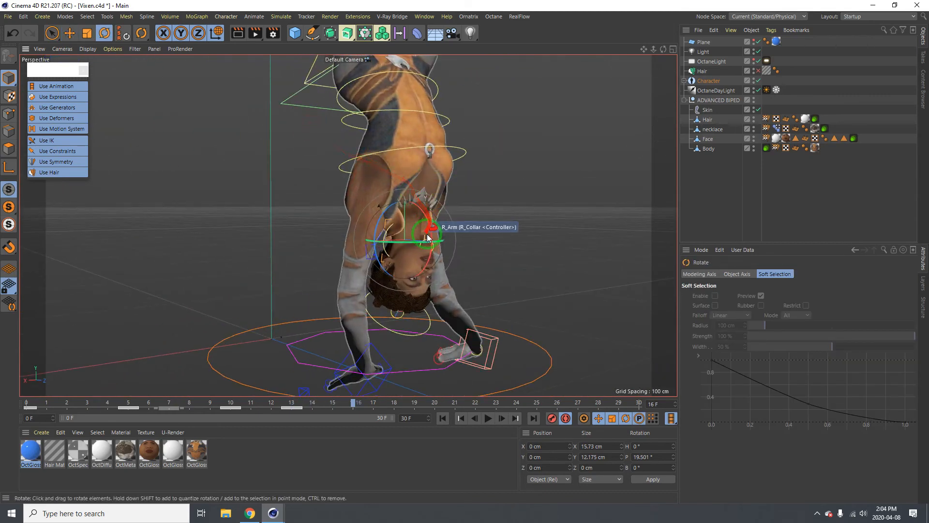
{"action": "left_click", "coordinate": [431, 222]}
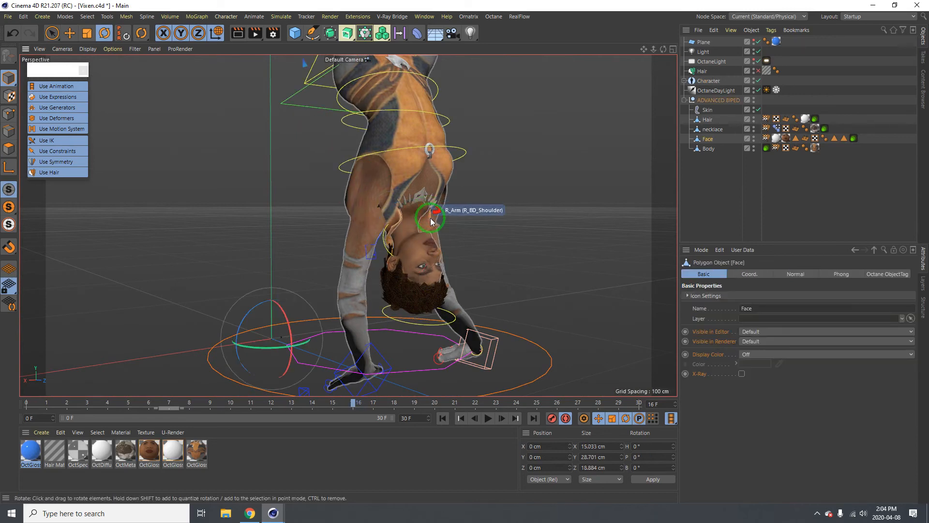
{"action": "left_click", "coordinate": [387, 246]}
Rotate the Neck controller to about 6.8° pitch at frame 19 as the legs pass over.
{"action": "key", "text": "g"}
{"action": "key", "text": "g"}
{"action": "key", "text": "g"}
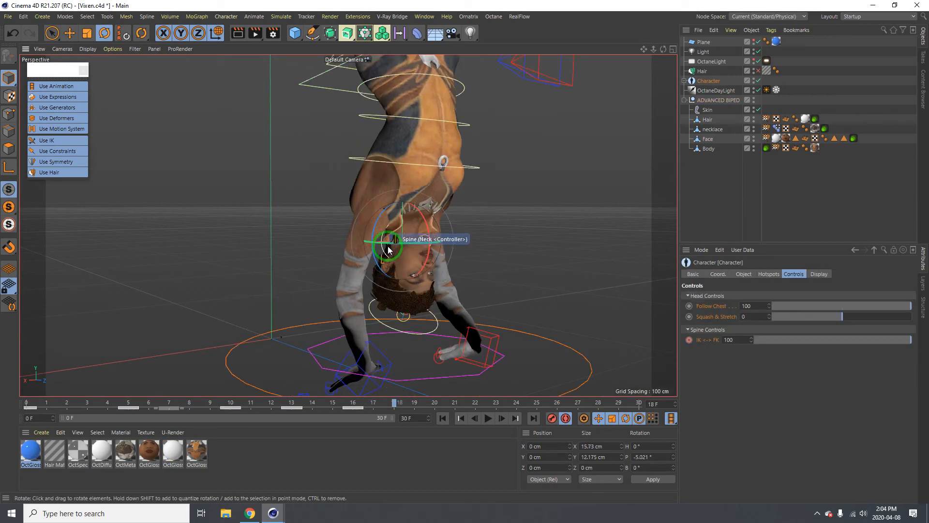
{"action": "key", "text": "g"}
{"action": "key", "text": "g"}
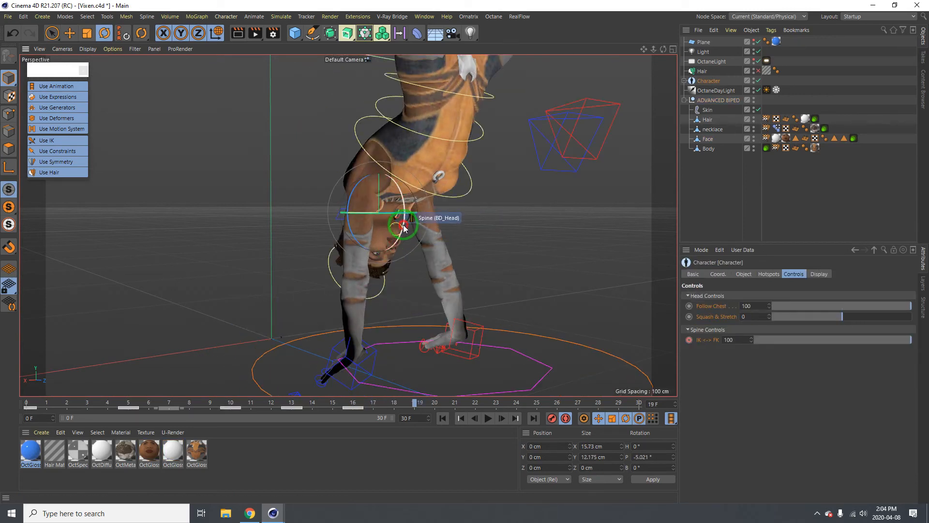
Rotate the Neck controller to about -12.2° pitch at frame 22, checking the head from the side.
{"action": "key", "text": "g"}
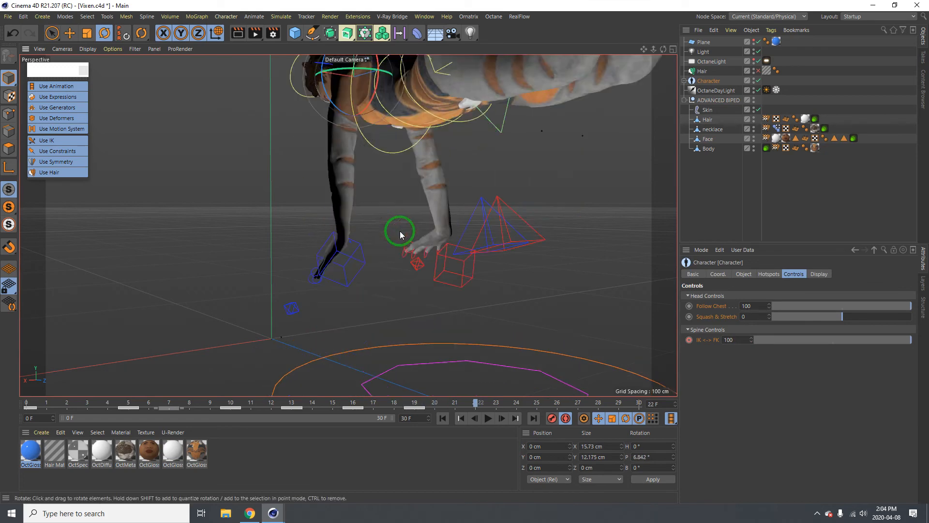
{"action": "middle_click_drag", "start_coordinate": [384, 92], "coordinate": [326, 172], "text": "alt"}
{"action": "mouse_move", "coordinate": [338, 167]}
{"action": "left_mouse_down", "text": "alt"}
{"action": "mouse_move", "coordinate": [454, 160]}
{"action": "mouse_move", "coordinate": [328, 160]}
{"action": "left_mouse_up", "text": "alt"}
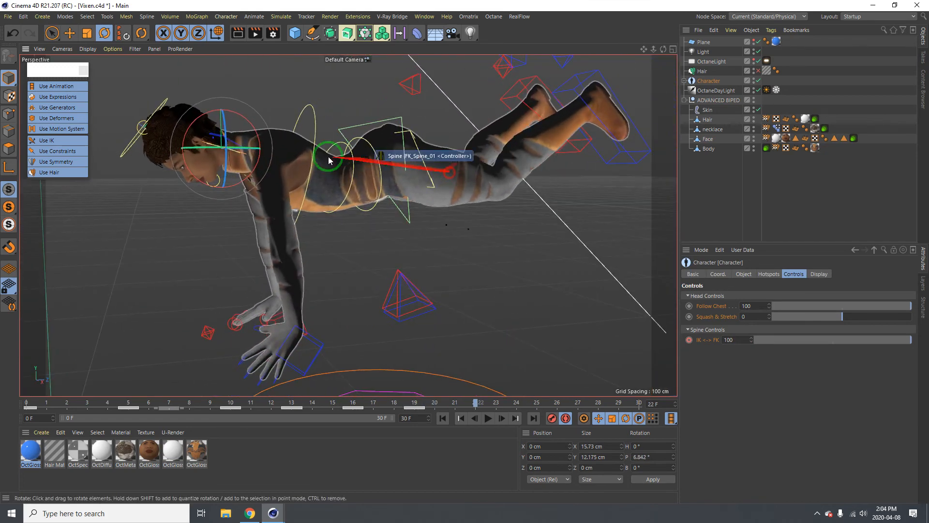
{"action": "left_click_drag", "start_coordinate": [261, 158], "coordinate": [263, 155]}
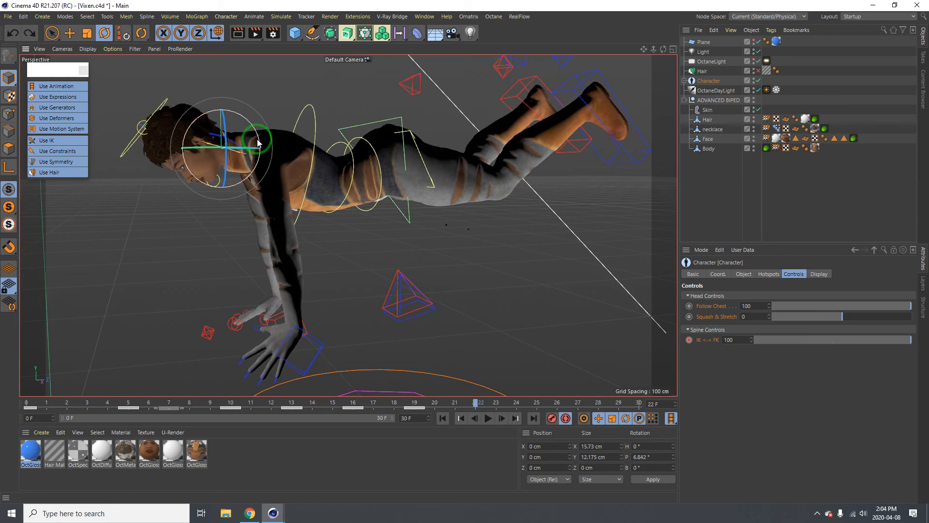
Rotate the Neck controller to about -24.3° pitch at frame 25 while the character rises from the landing.
{"action": "key", "text": "g"}
{"action": "key", "text": "g"}
{"action": "key", "text": "g"}
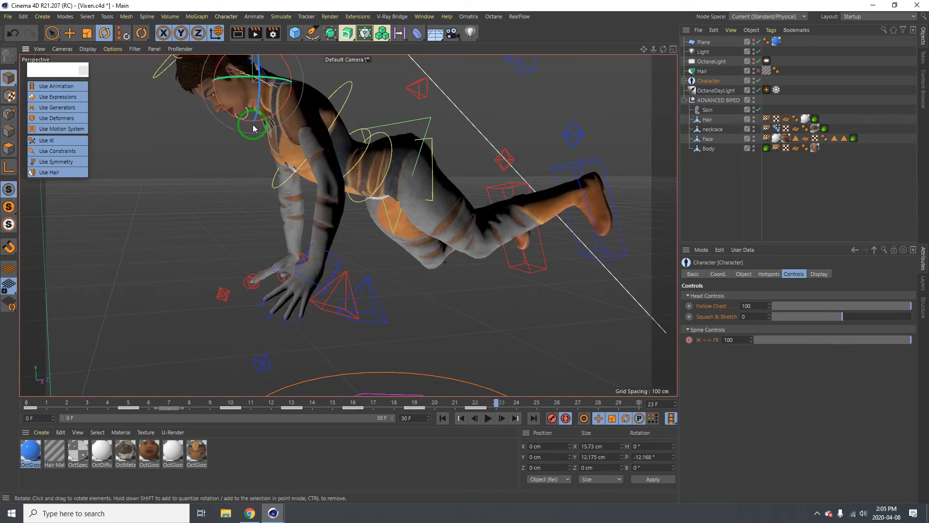
{"action": "middle_click_drag", "start_coordinate": [253, 126], "coordinate": [252, 288], "text": "alt"}
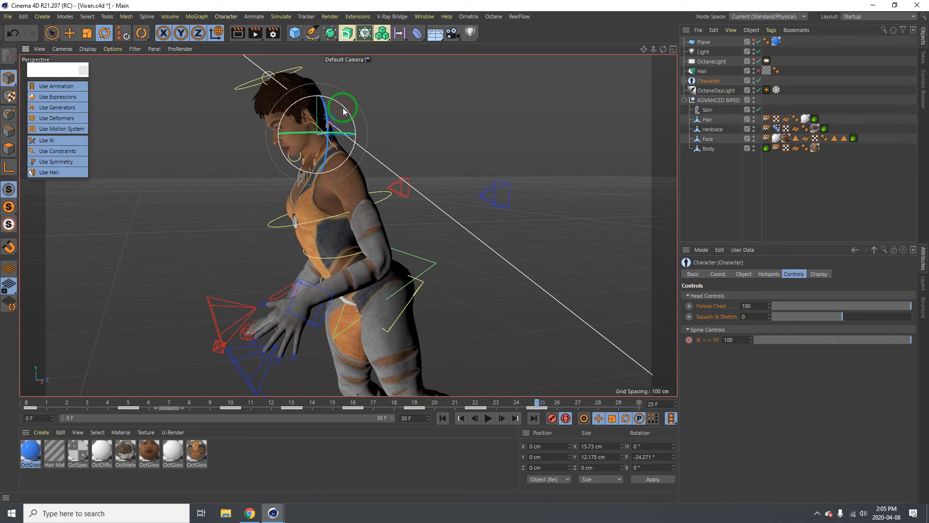
Bring the Neck controller to 0° pitch at frame 30 so the head faces forward in the final pose.
{"action": "key", "text": "g"}
{"action": "key", "text": "g"}
{"action": "key", "text": "g"}
{"action": "key", "text": "g"}
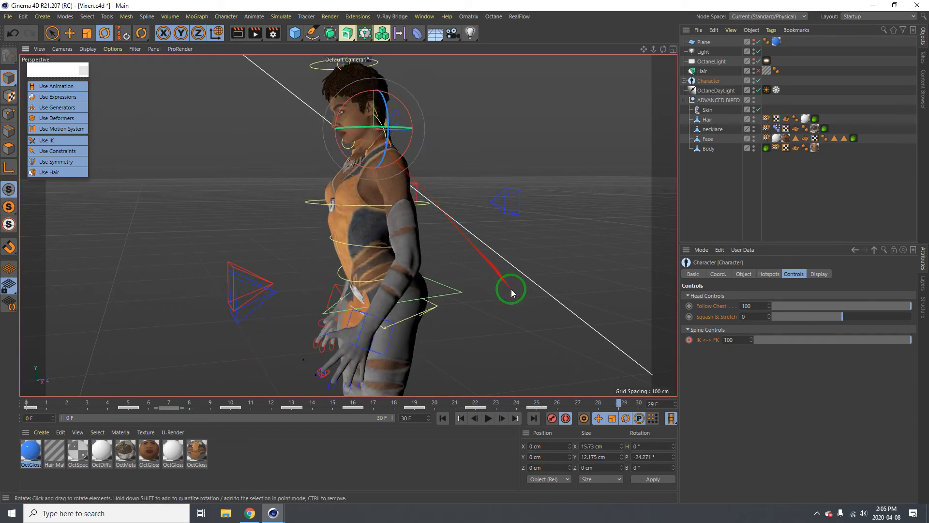
{"action": "key", "text": "g"}
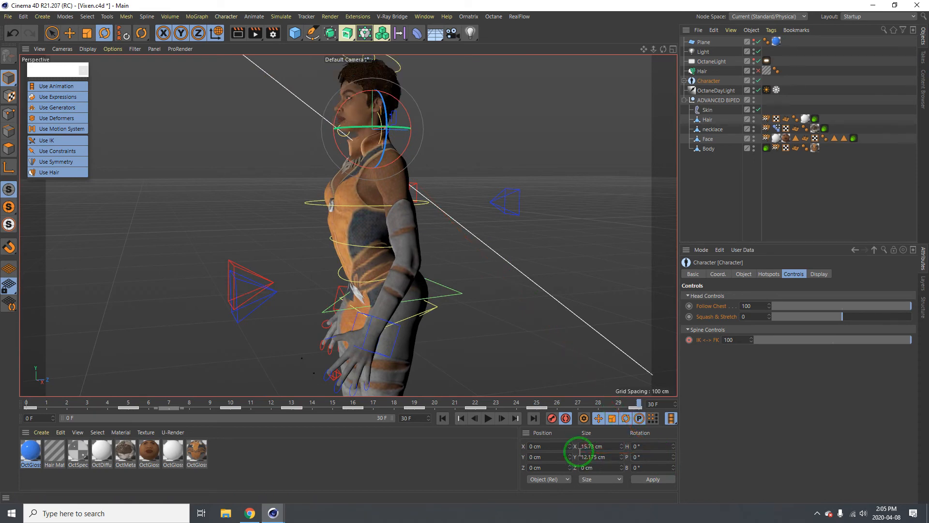
Play the backflip from the start in a wide side view with the rig controls hidden and nothing selected.
{"action": "right_click_drag", "start_coordinate": [435, 241], "coordinate": [291, 237], "text": "alt"}
{"action": "middle_click_drag", "start_coordinate": [384, 269], "coordinate": [383, 228], "text": "alt"}
{"action": "left_click_drag", "start_coordinate": [384, 228], "coordinate": [342, 234], "text": "alt"}
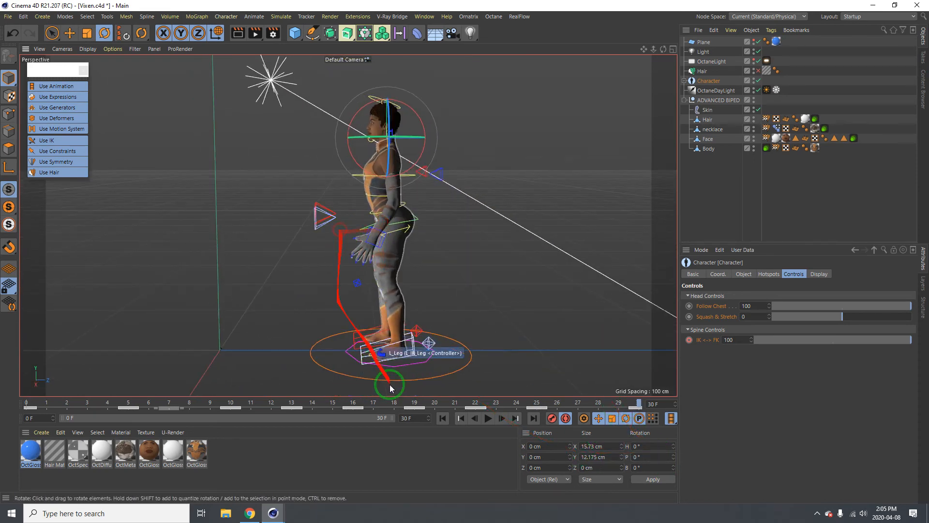
{"action": "left_click", "coordinate": [440, 419]}
{"action": "left_click", "coordinate": [488, 419]}
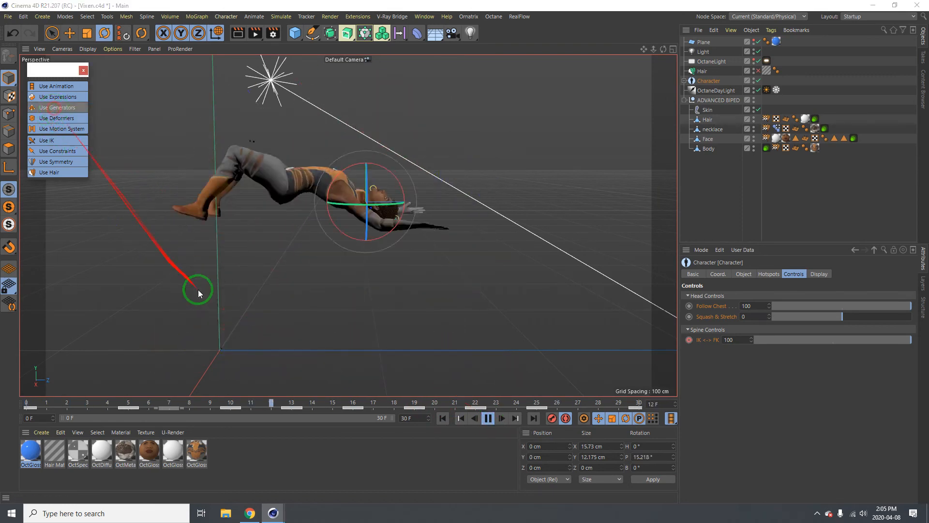
{"action": "left_click", "coordinate": [173, 323]}
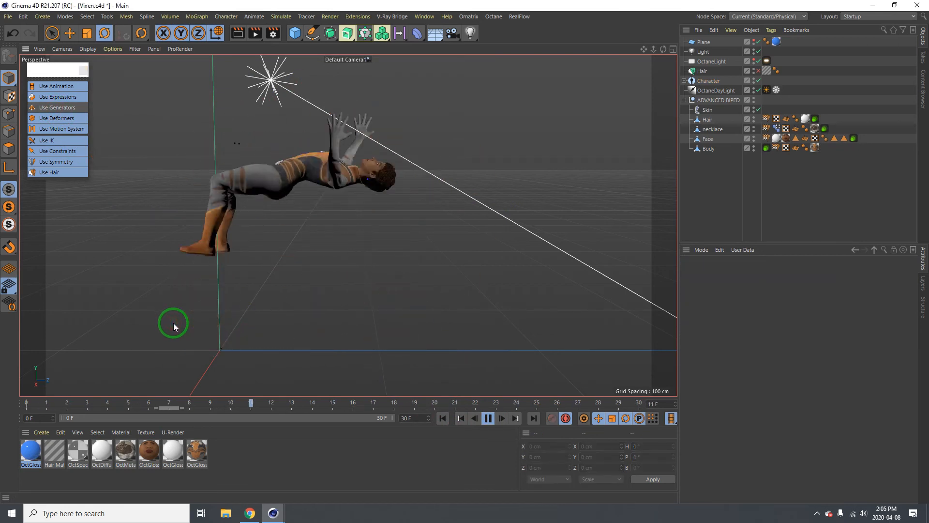
Select the OctaneDayLight, toggle Autokeying, move the light up out of the character's view and deselect it.
{"action": "left_click", "coordinate": [266, 86]}
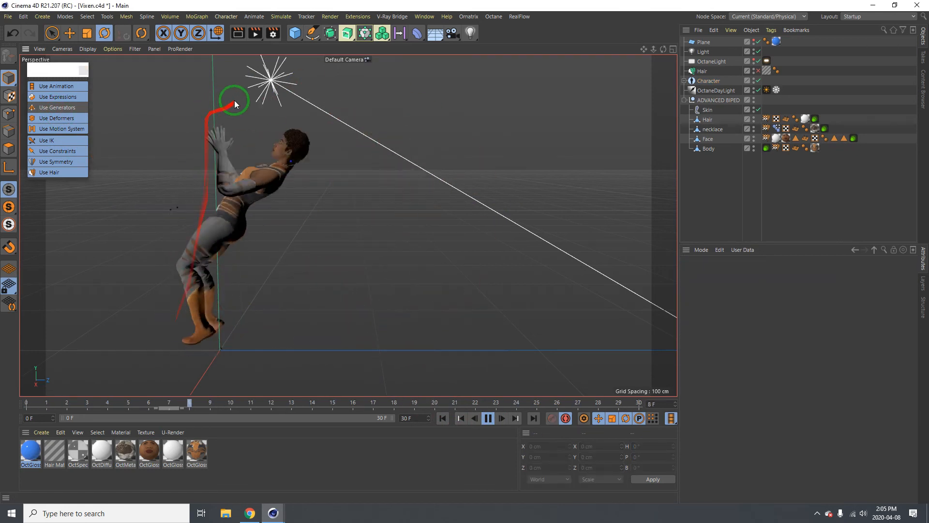
{"action": "left_click", "coordinate": [565, 418]}
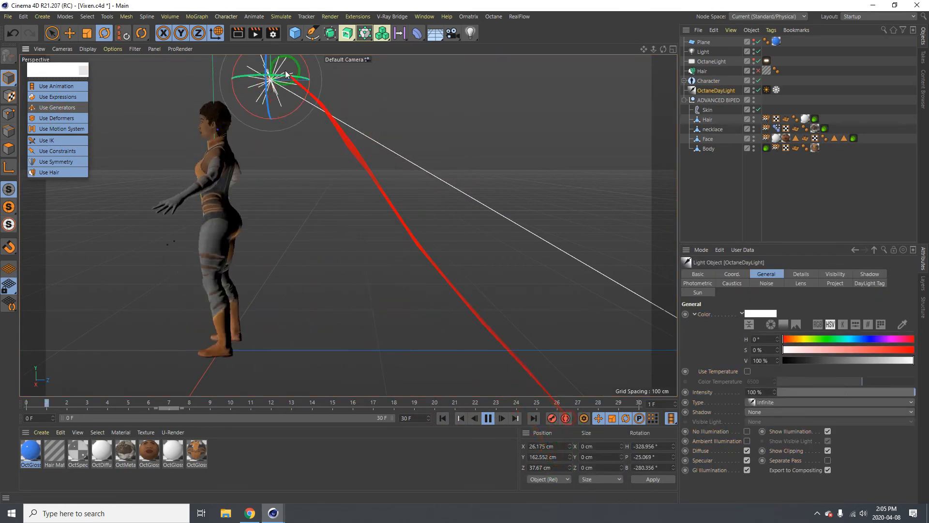
{"action": "key", "text": "e"}
{"action": "left_click_drag", "start_coordinate": [283, 87], "coordinate": [378, 319]}
{"action": "left_click", "coordinate": [362, 367]}
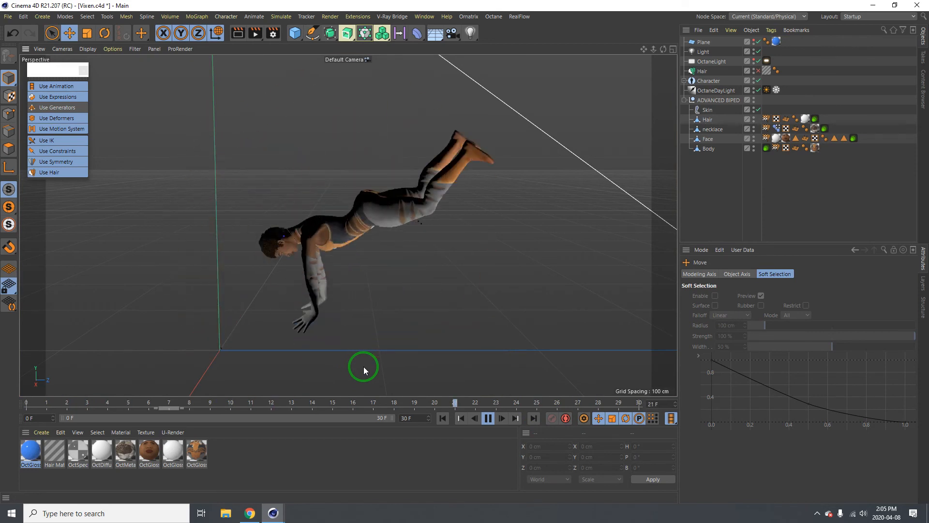
Show the floor Plane in the viewport again and re-enable generators while the animation plays.
{"action": "left_click", "coordinate": [755, 41]}
{"action": "left_click", "coordinate": [79, 108]}
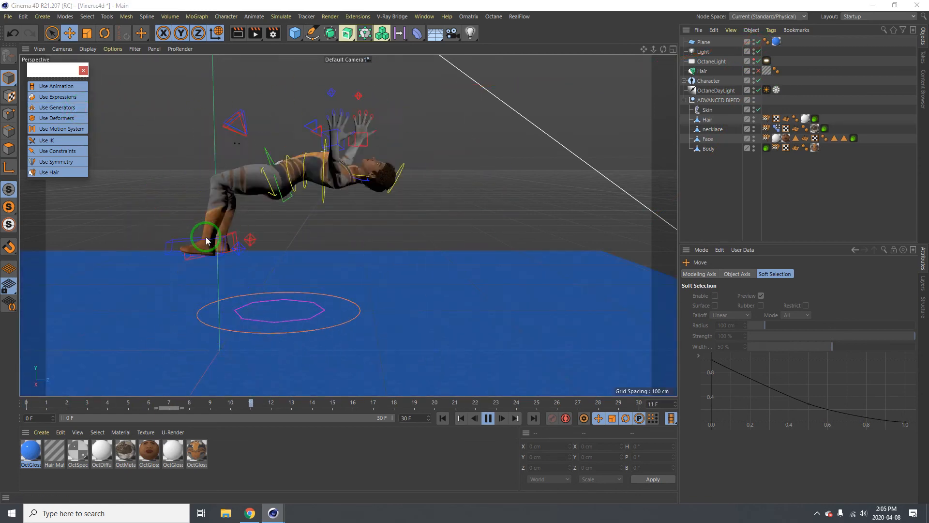
Stop the playback and hide the floor Plane in the viewport so the rig's root controller can be reached.
{"action": "right_click_drag", "start_coordinate": [366, 272], "coordinate": [224, 284], "text": "alt"}
{"action": "right_click_drag", "start_coordinate": [326, 293], "coordinate": [429, 289], "text": "alt"}
{"action": "left_click_drag", "start_coordinate": [333, 315], "coordinate": [298, 333], "text": "alt"}
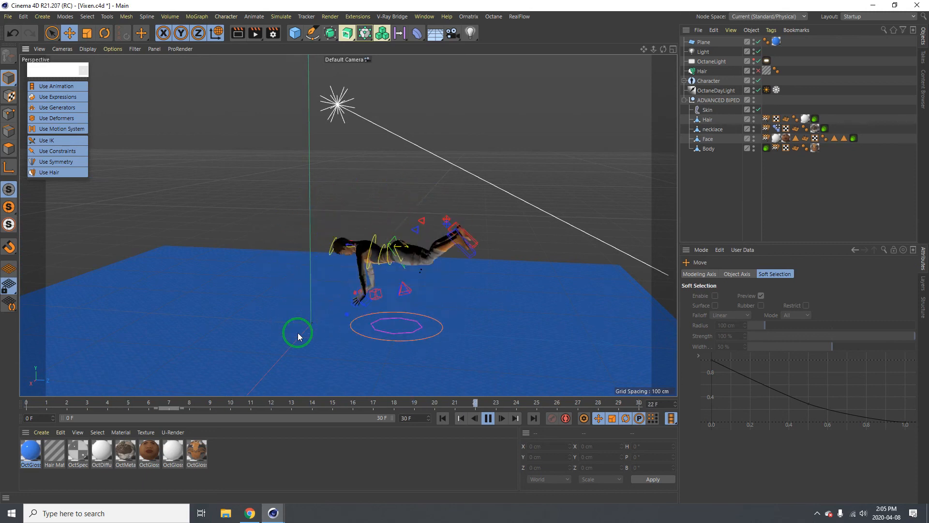
{"action": "left_click", "coordinate": [489, 420]}
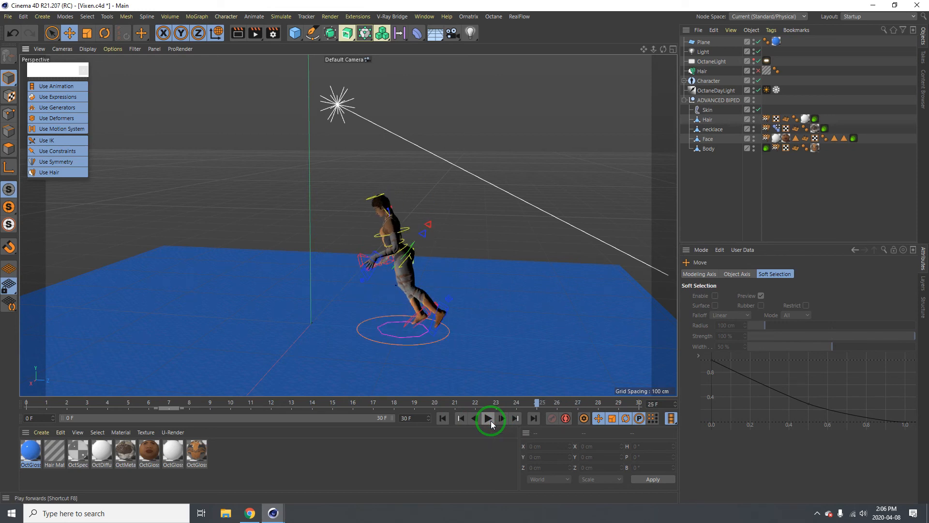
{"action": "left_click", "coordinate": [440, 345]}
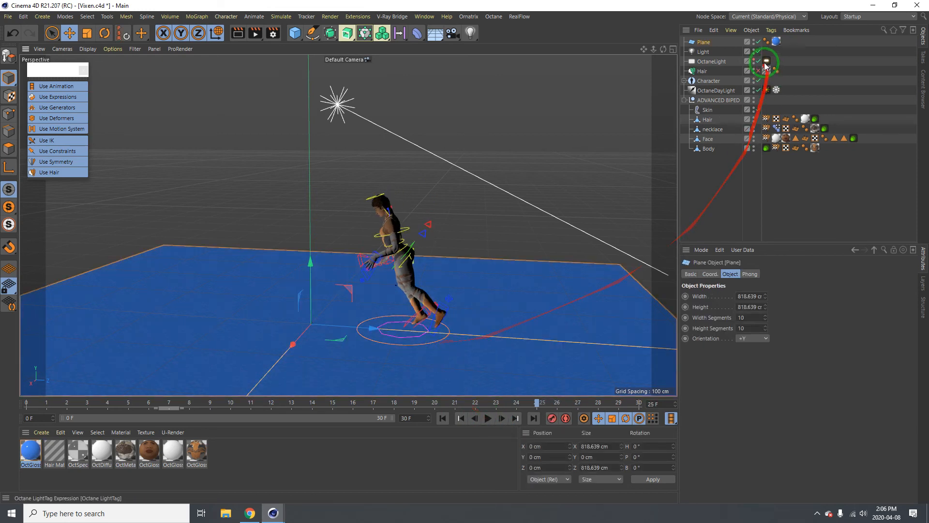
{"action": "left_click", "coordinate": [754, 41]}
At frame 28, move the Root master controller back to about 128.5 cm in Z, record a key and play from the start.
{"action": "left_click", "coordinate": [447, 336]}
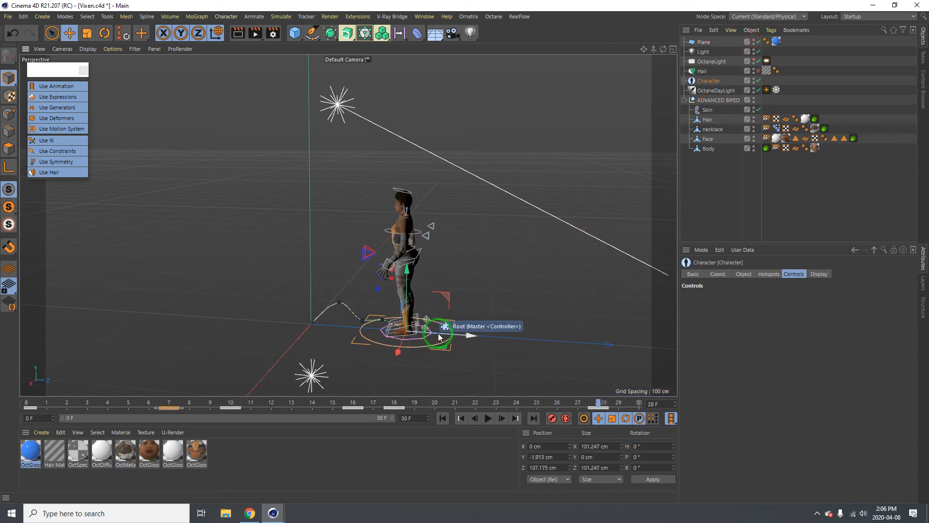
{"action": "left_click_drag", "start_coordinate": [453, 336], "coordinate": [460, 336]}
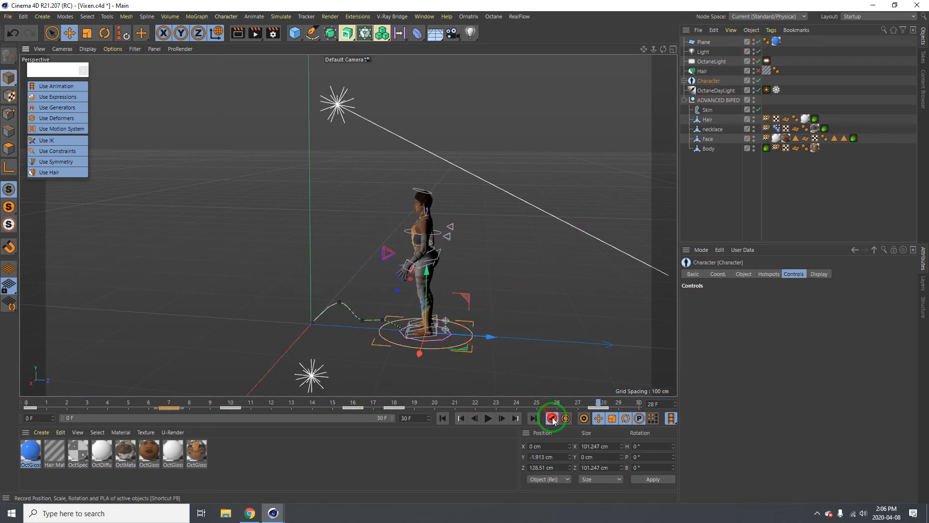
{"action": "left_click", "coordinate": [443, 419]}
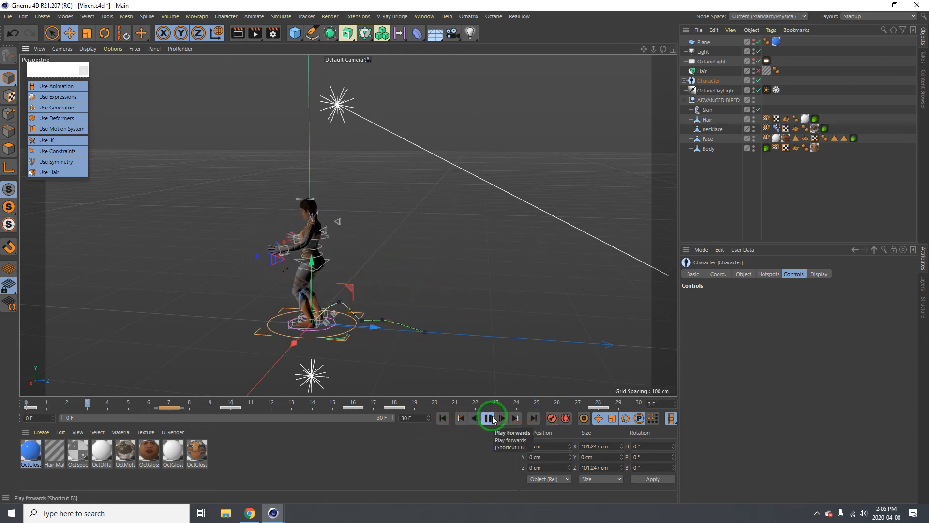
{"action": "left_click", "coordinate": [492, 418]}
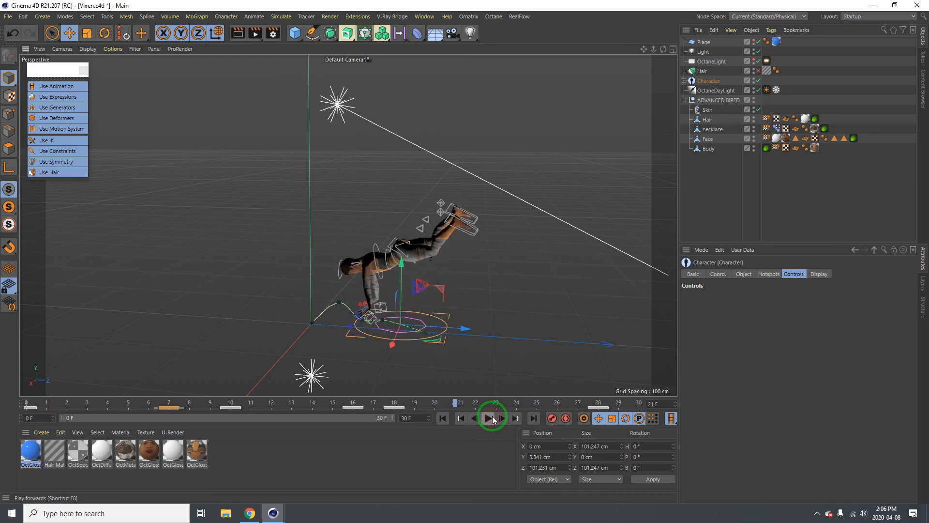
{"action": "left_click", "coordinate": [492, 418]}
{"action": "left_click", "coordinate": [493, 417]}
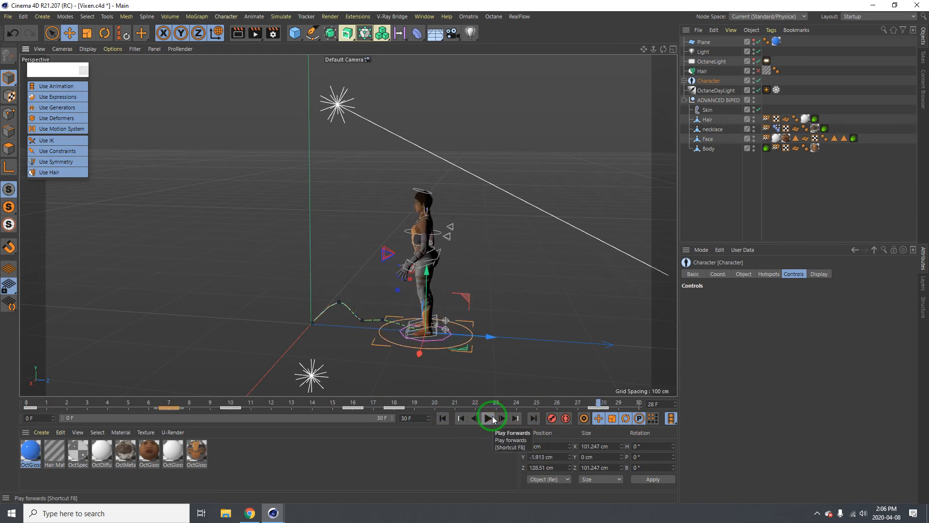
At frame 30, move the Root master controller back to about 140.8 cm in Z, record a key and replay the backflip.
{"action": "left_click", "coordinate": [493, 418]}
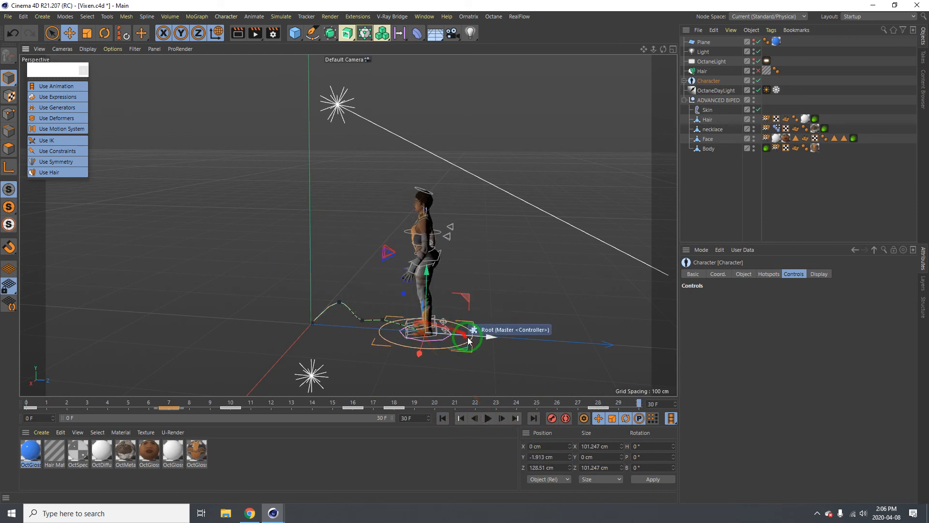
{"action": "left_click_drag", "start_coordinate": [469, 341], "coordinate": [477, 340]}
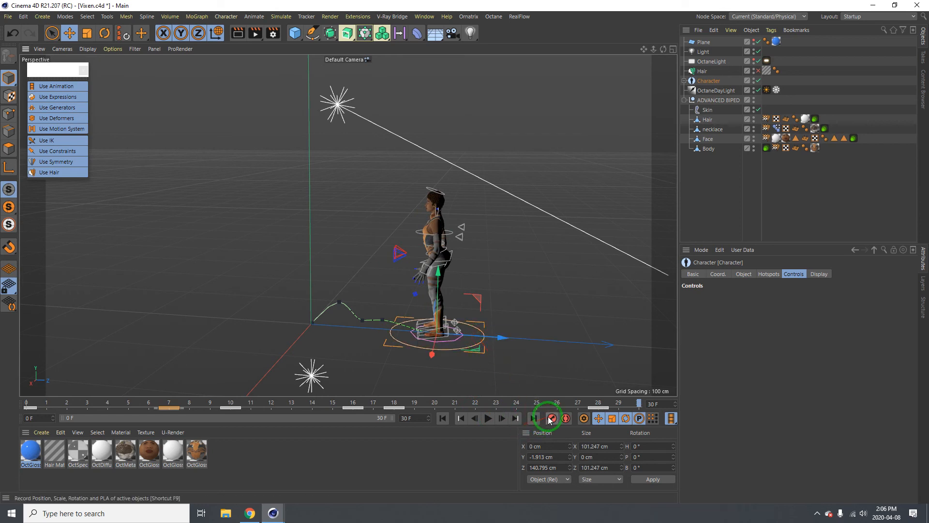
{"action": "left_click", "coordinate": [443, 418]}
{"action": "left_click", "coordinate": [487, 418]}
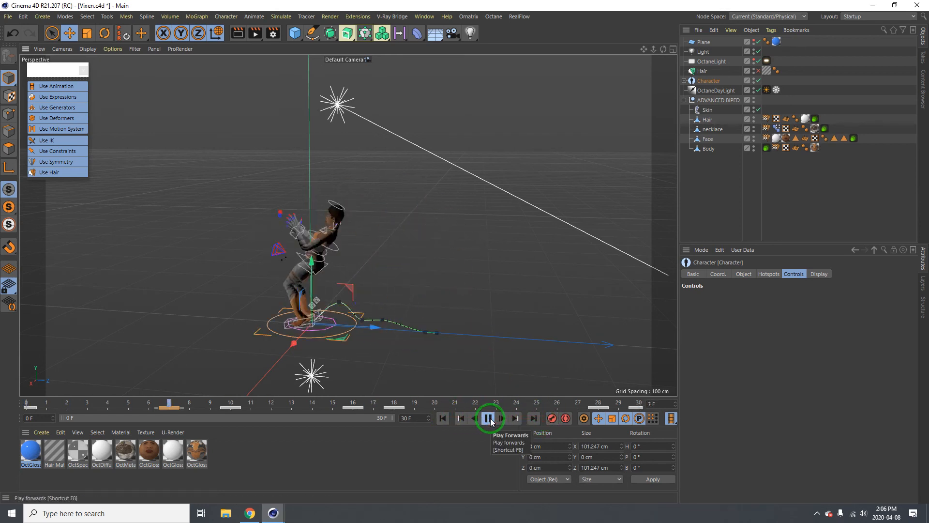
{"action": "left_click", "coordinate": [489, 419]}
Replace the Root controller's frame 30 key with its frame 29 position, about 135.5 cm in Z, and replay with nothing selected.
{"action": "left_click", "coordinate": [619, 402]}
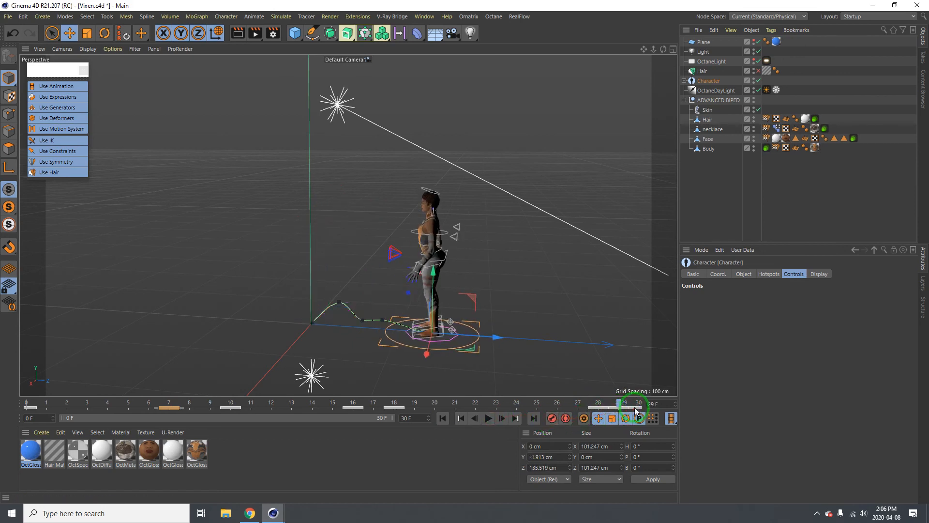
{"action": "left_click", "coordinate": [634, 407]}
{"action": "key", "text": "Delete"}
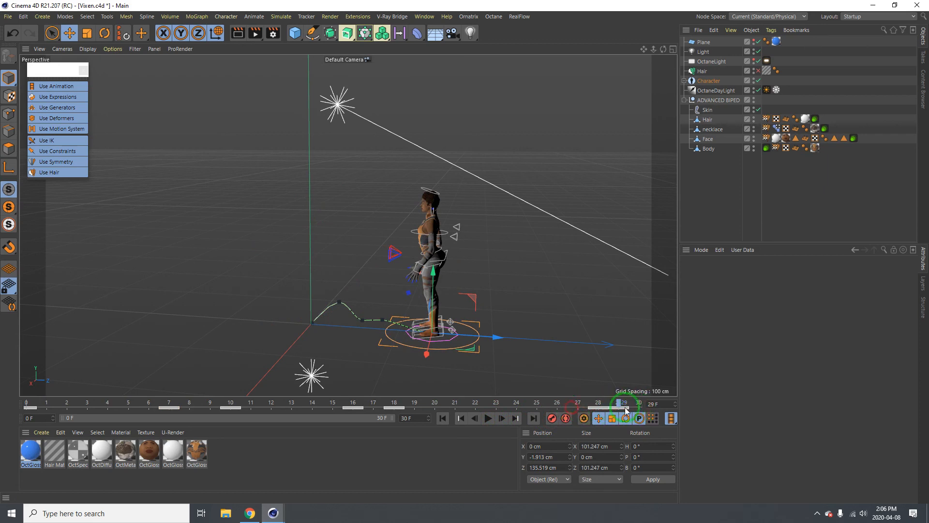
{"action": "key", "text": "ctrl+z"}
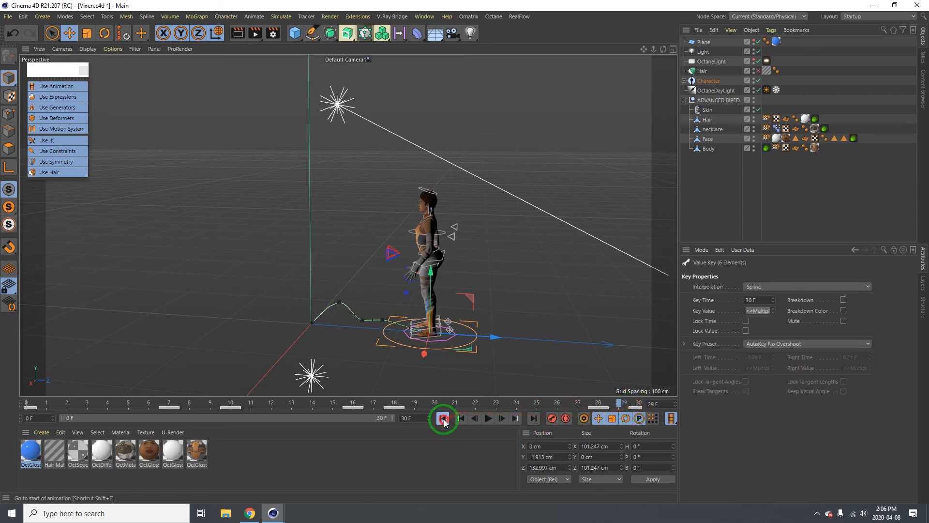
{"action": "left_click", "coordinate": [443, 420]}
{"action": "left_click", "coordinate": [488, 419]}
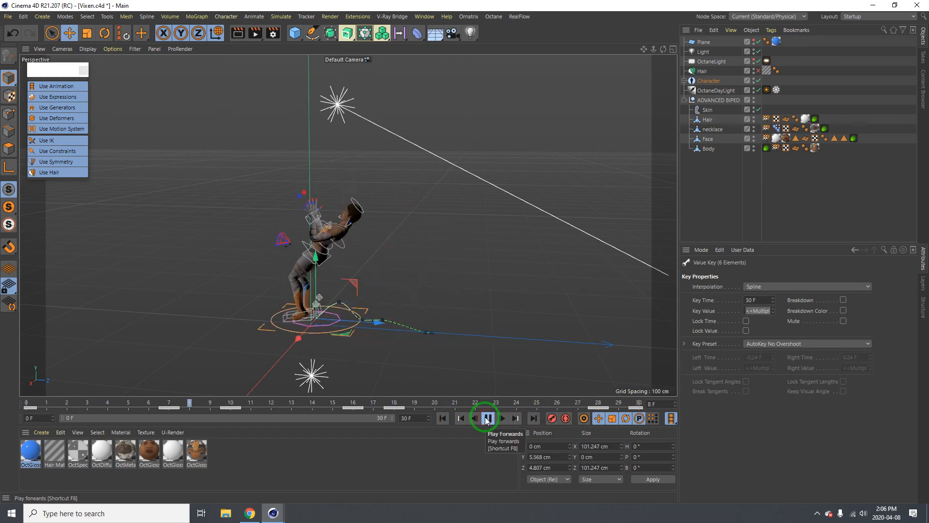
{"action": "left_click", "coordinate": [183, 313]}
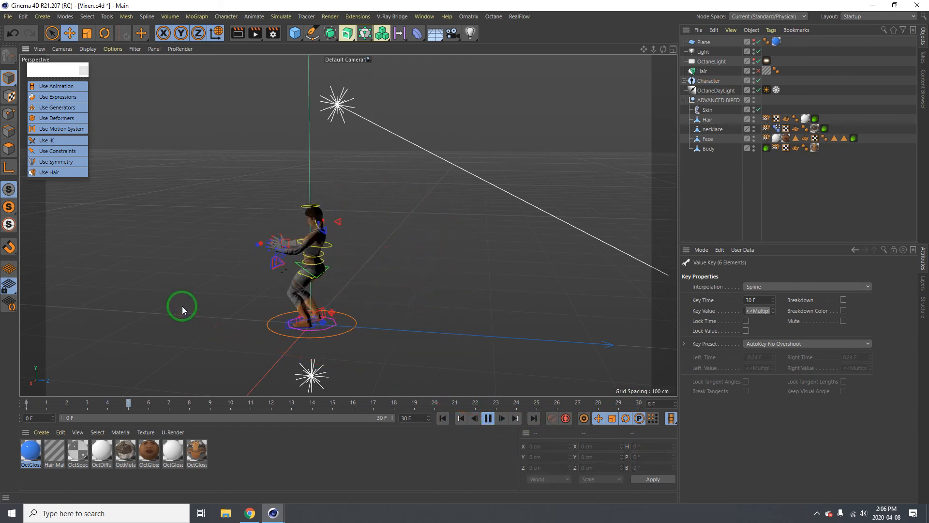
Turn off generators during playback, preview the character in the Octane Live Viewer and move the viewer out of the way.
{"action": "left_click", "coordinate": [61, 107]}
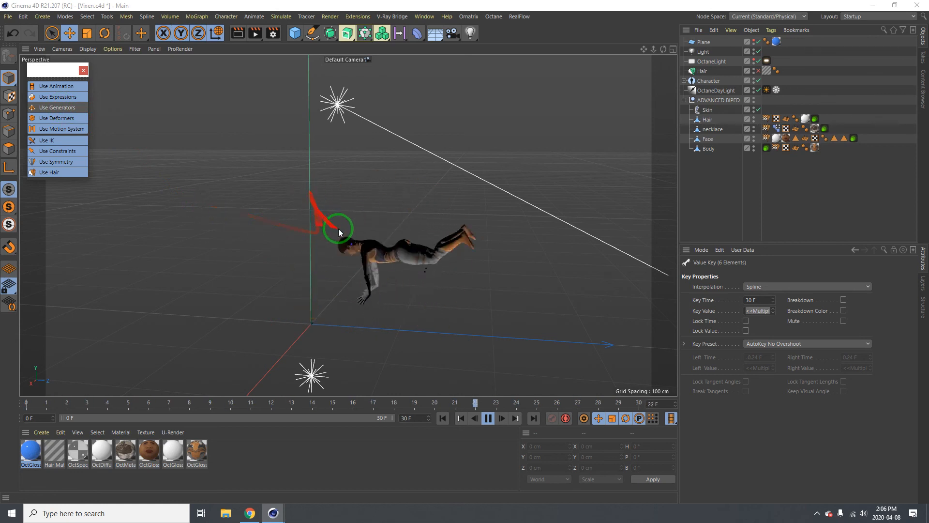
{"action": "left_click_drag", "start_coordinate": [928, 36], "coordinate": [439, 81]}
{"action": "left_click", "coordinate": [362, 107]}
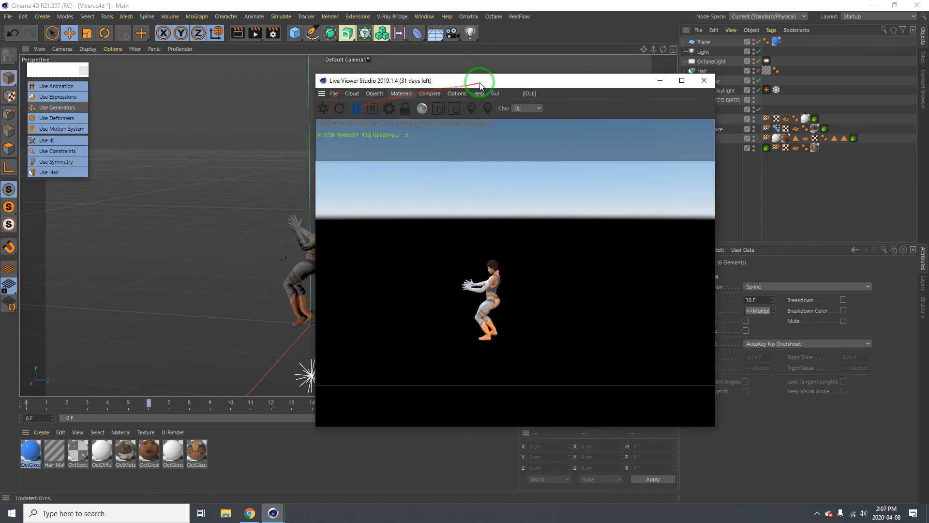
{"action": "left_click_drag", "start_coordinate": [480, 86], "coordinate": [928, 123]}
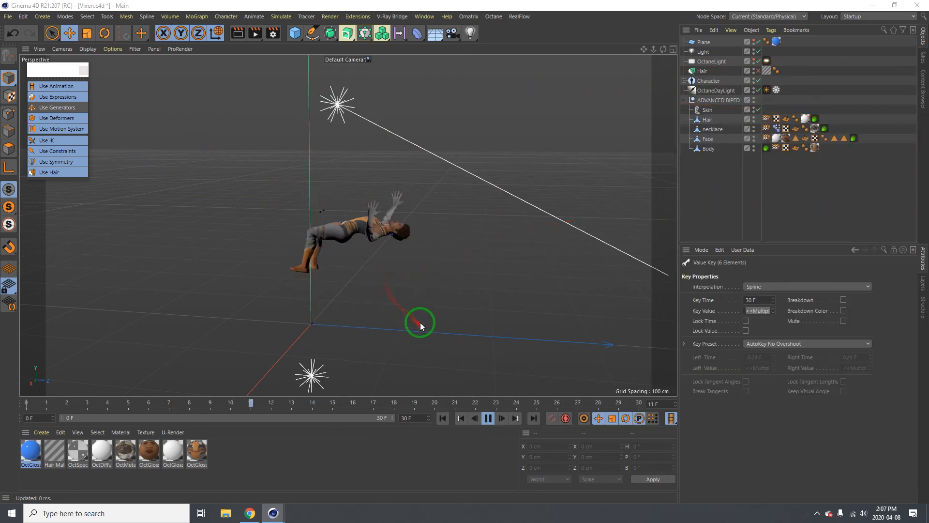
Re-enable generators, show the floor Plane and watch the looping backflip in a closer side view with nothing selected.
{"action": "left_click", "coordinate": [486, 417]}
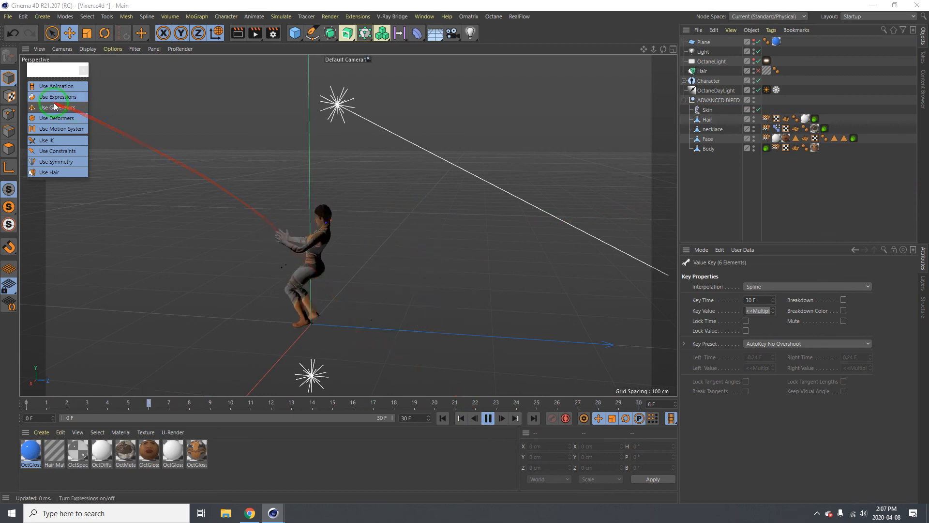
{"action": "left_click", "coordinate": [82, 112]}
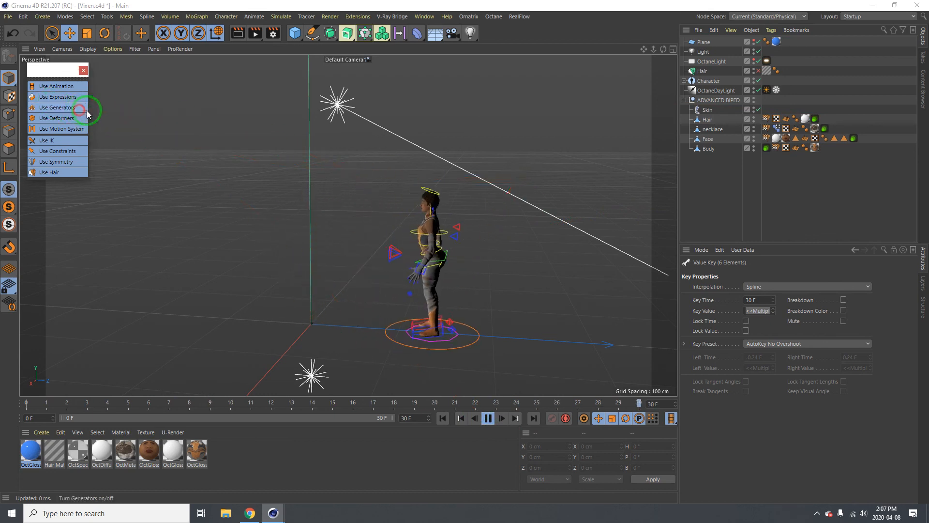
{"action": "left_click", "coordinate": [753, 41]}
{"action": "left_click", "coordinate": [651, 103]}
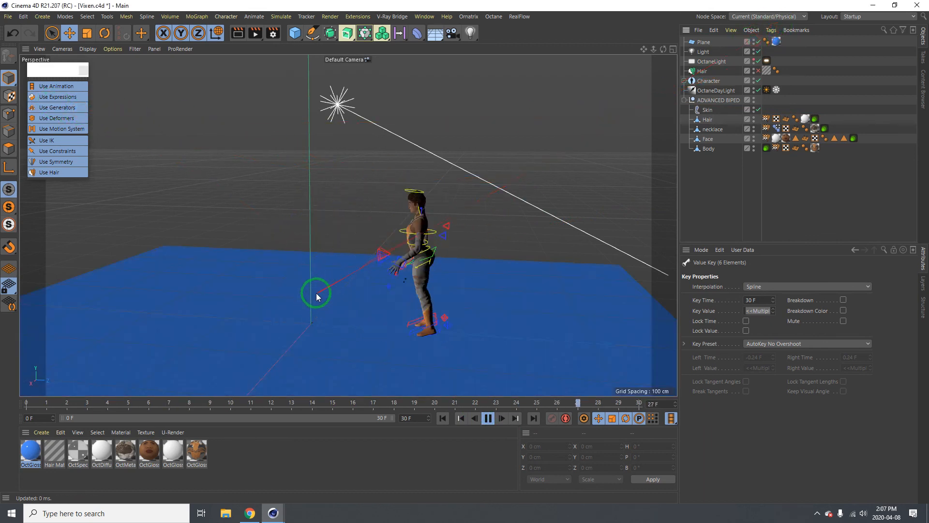
{"action": "left_click_drag", "start_coordinate": [316, 293], "coordinate": [445, 294], "text": "alt"}
{"action": "right_click_drag", "start_coordinate": [457, 235], "coordinate": [539, 211], "text": "alt"}
{"action": "left_click_drag", "start_coordinate": [493, 238], "coordinate": [414, 245], "text": "alt"}
{"action": "right_click_drag", "start_coordinate": [478, 268], "coordinate": [414, 265], "text": "alt"}
{"action": "middle_click_drag", "start_coordinate": [443, 271], "coordinate": [306, 223], "text": "alt"}
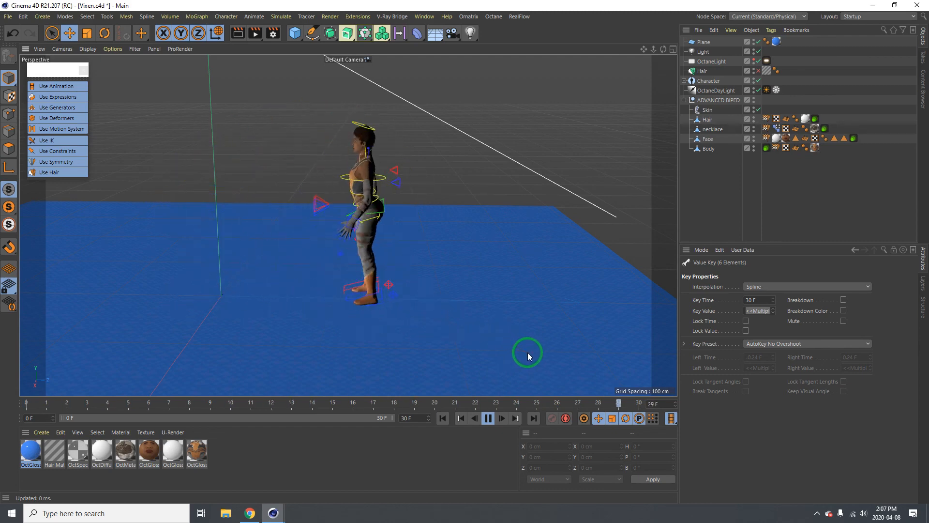
{"action": "left_click", "coordinate": [818, 513]}
{"action": "left_click", "coordinate": [808, 476]}
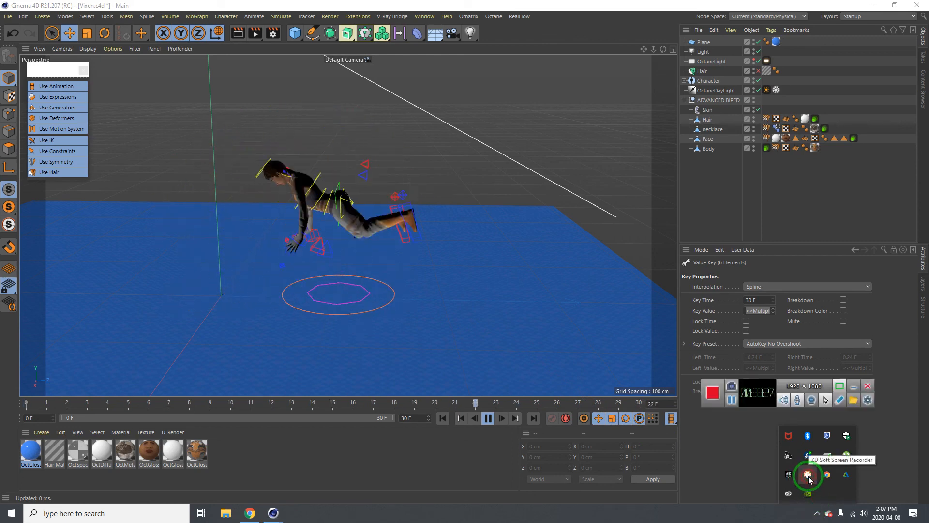